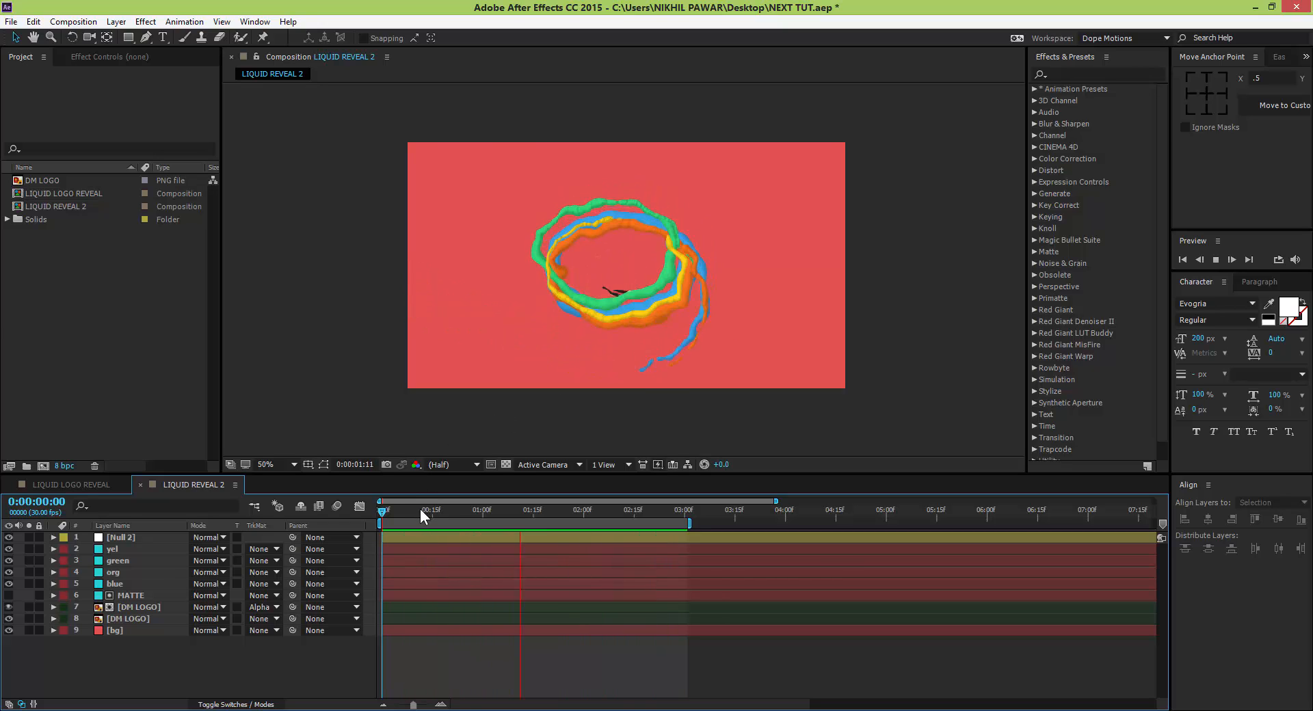
# Play through the LIQUID LOGO REVEAL composition to examine the finished animation.
pyautogui.click(84, 483)
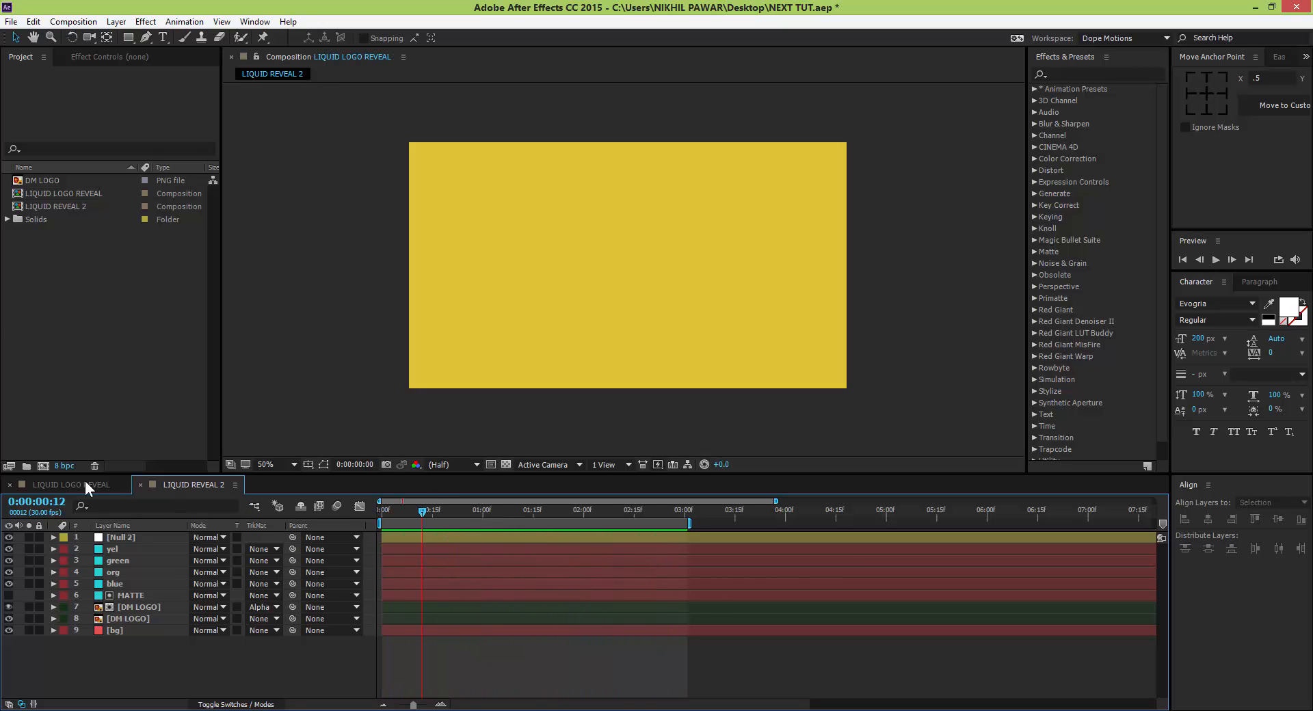
pyautogui.press('space')
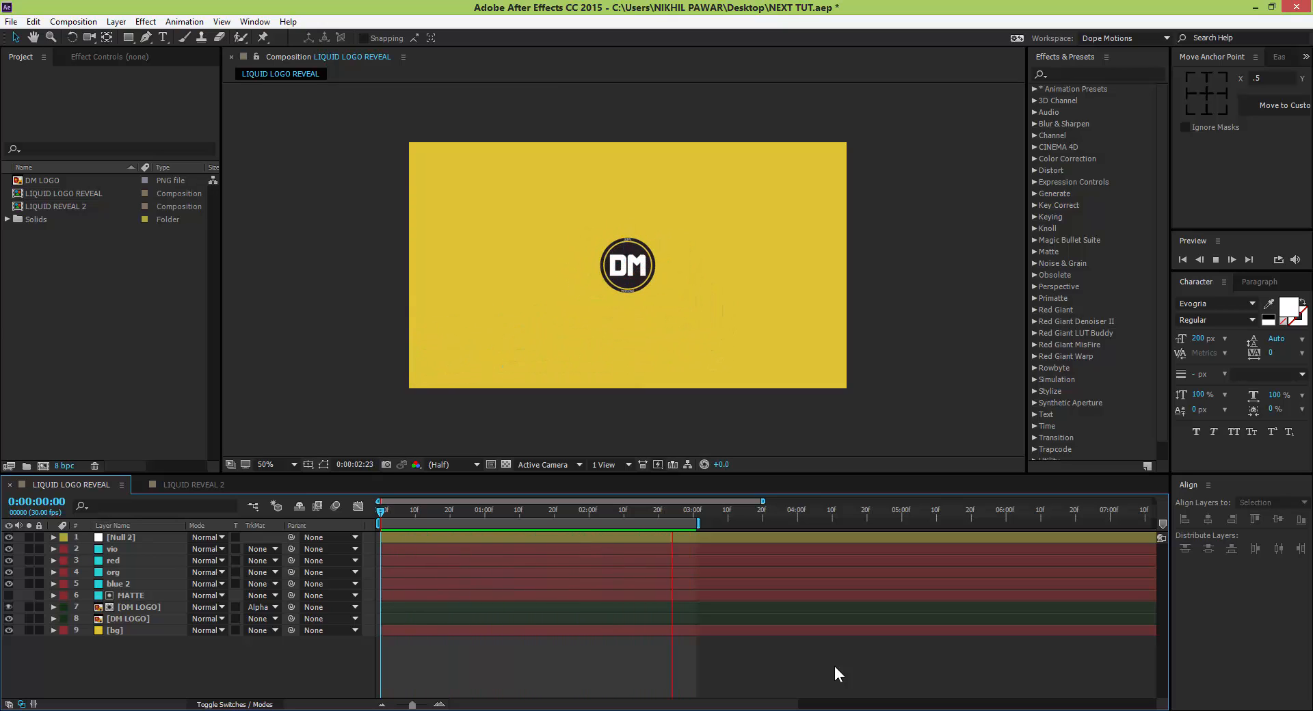
pyautogui.press('space')
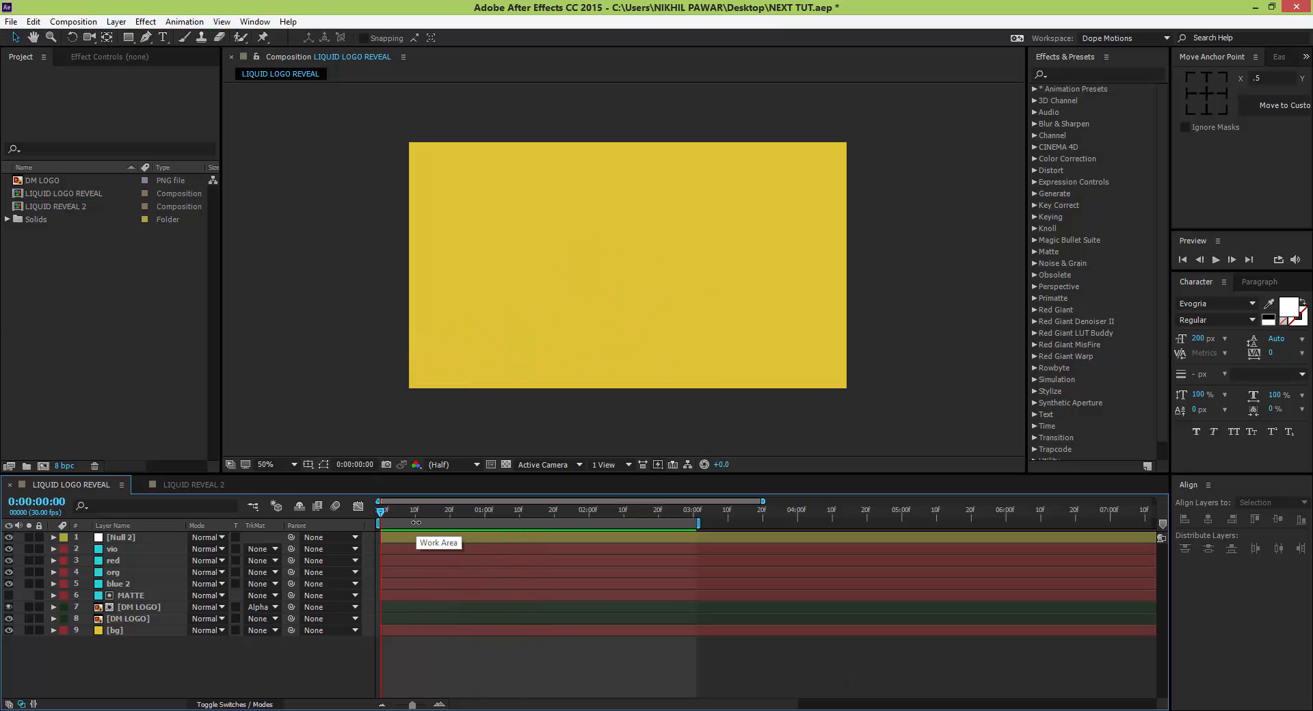
# Create a new 1280 x 720 composition at 29.97 fps with a 5-second duration.
pyautogui.click(43, 466)
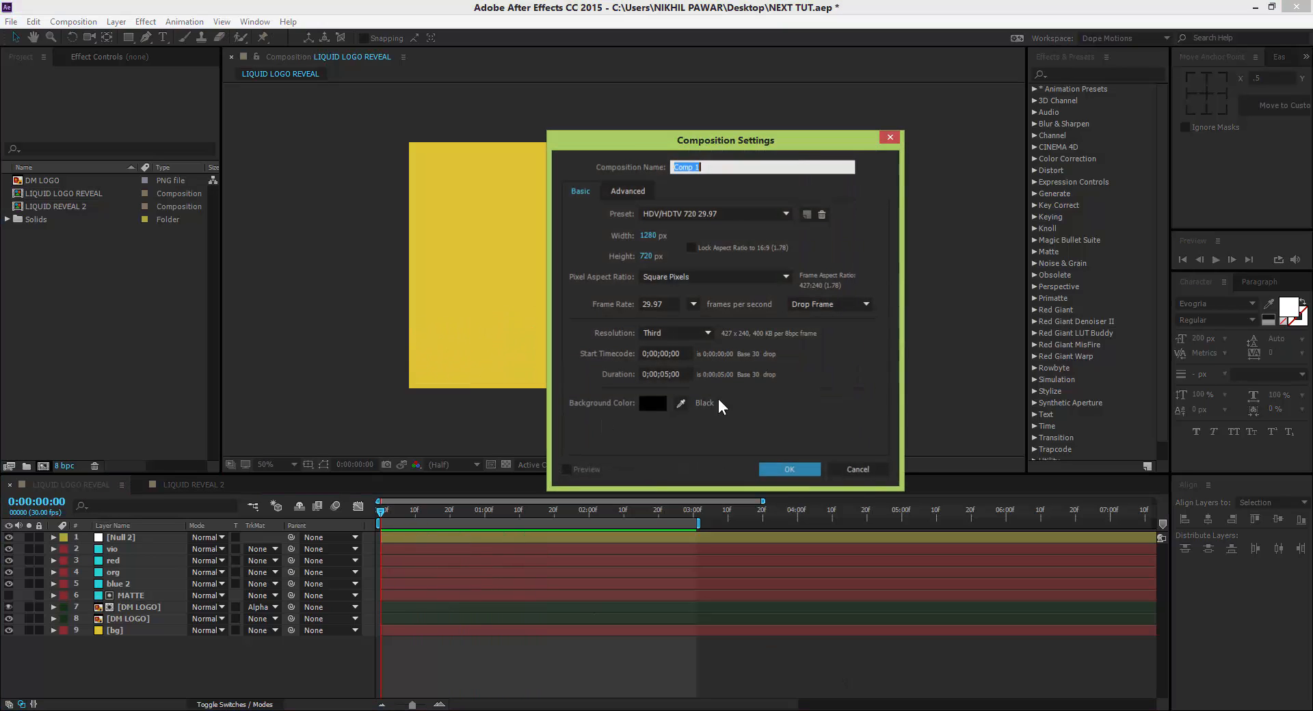
pyautogui.moveTo(633, 139); pyautogui.dragTo(541, 113)
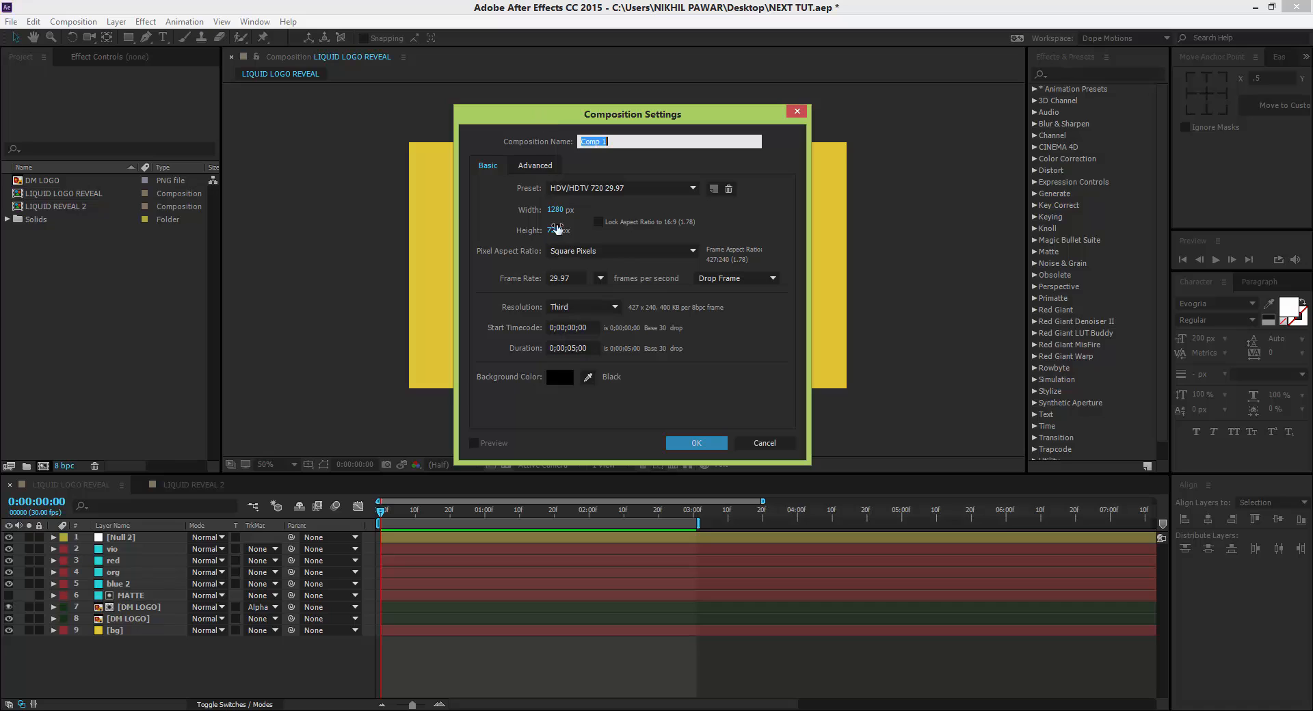
pyautogui.click(708, 443)
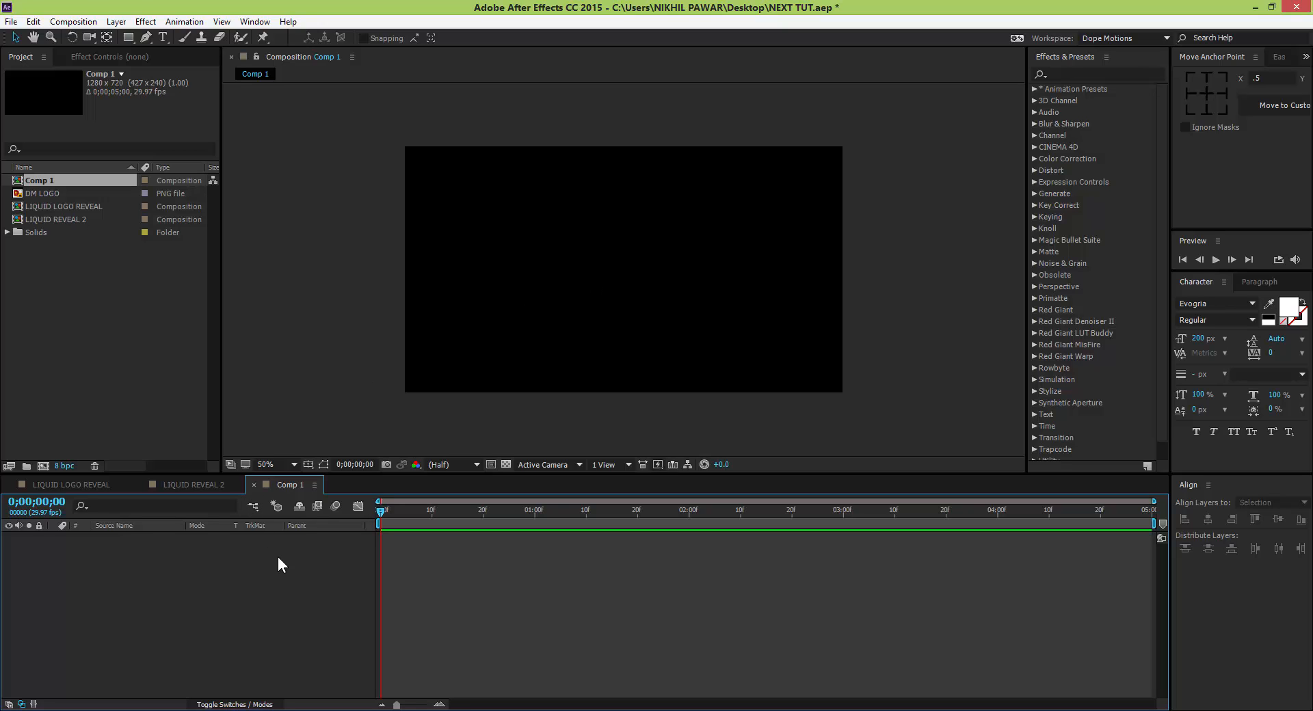
# Add a yellow, composition-sized solid named "bg" to Comp 1 and lock its layer.
pyautogui.rightClick(229, 559)
pyautogui.moveTo(289, 567)
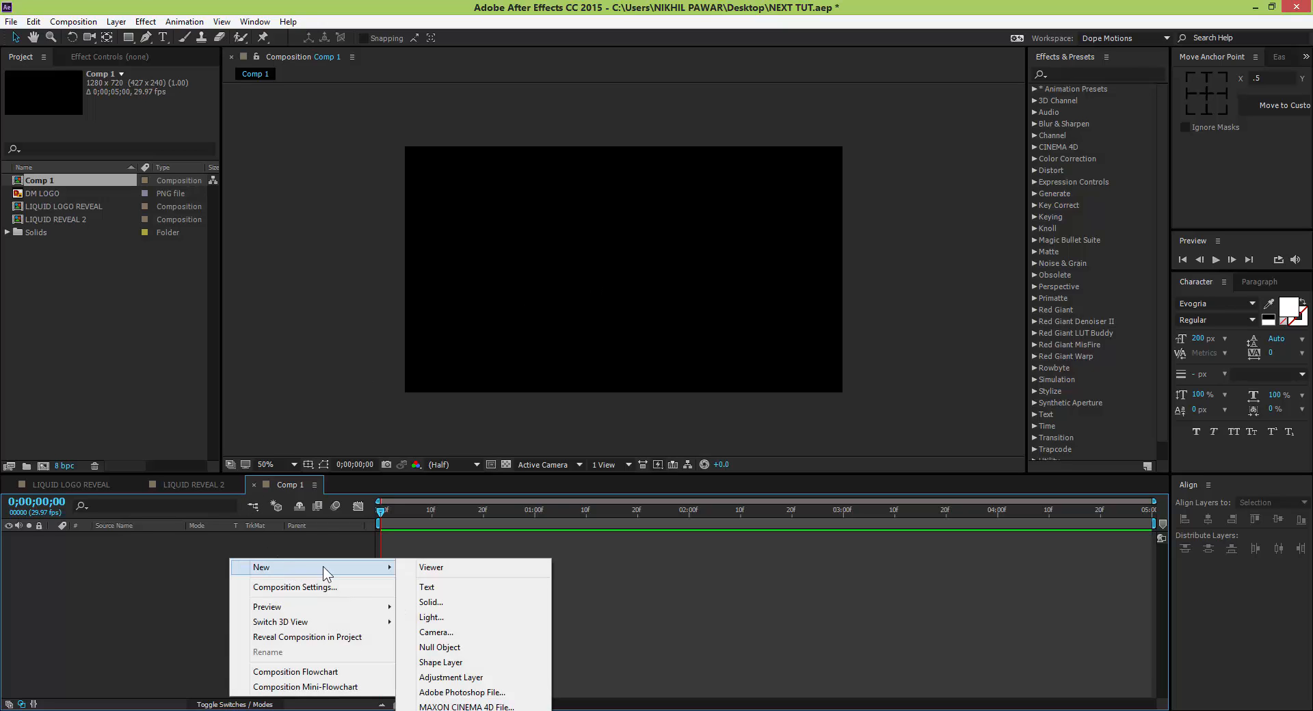
pyautogui.click(431, 602)
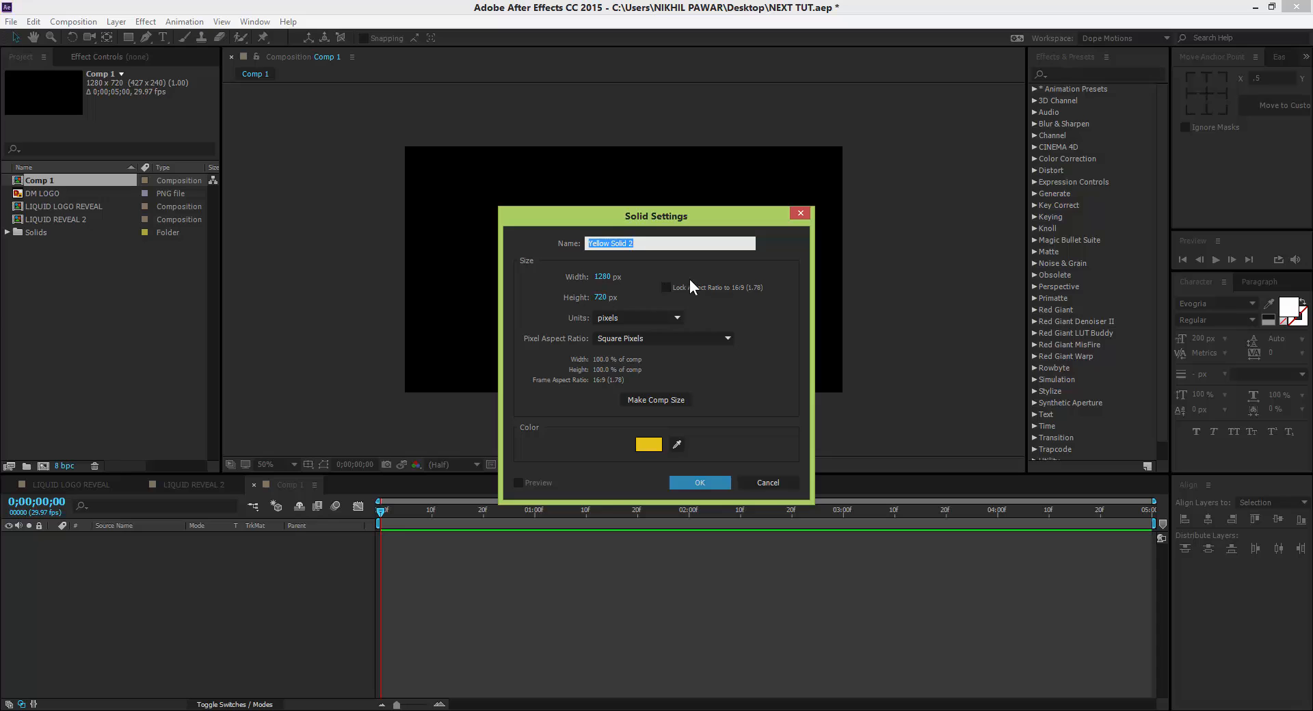
pyautogui.write('bg')
pyautogui.click(692, 483)
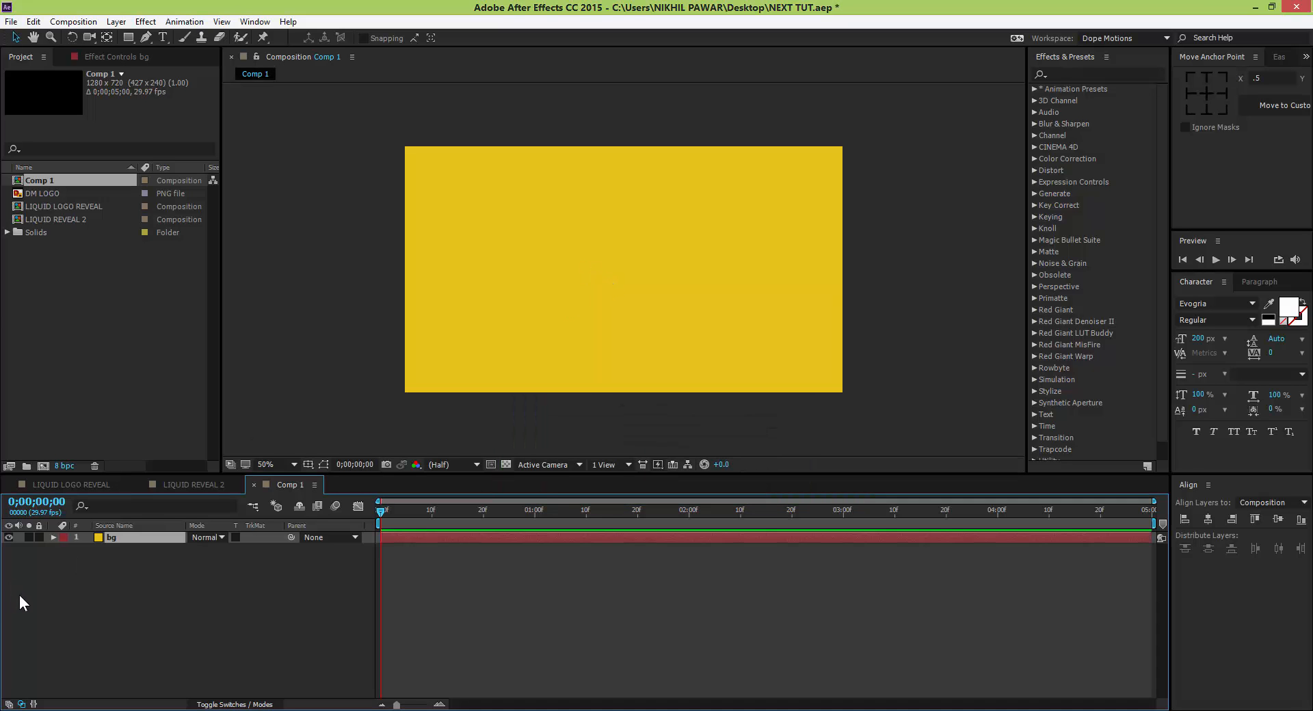
pyautogui.click(39, 538)
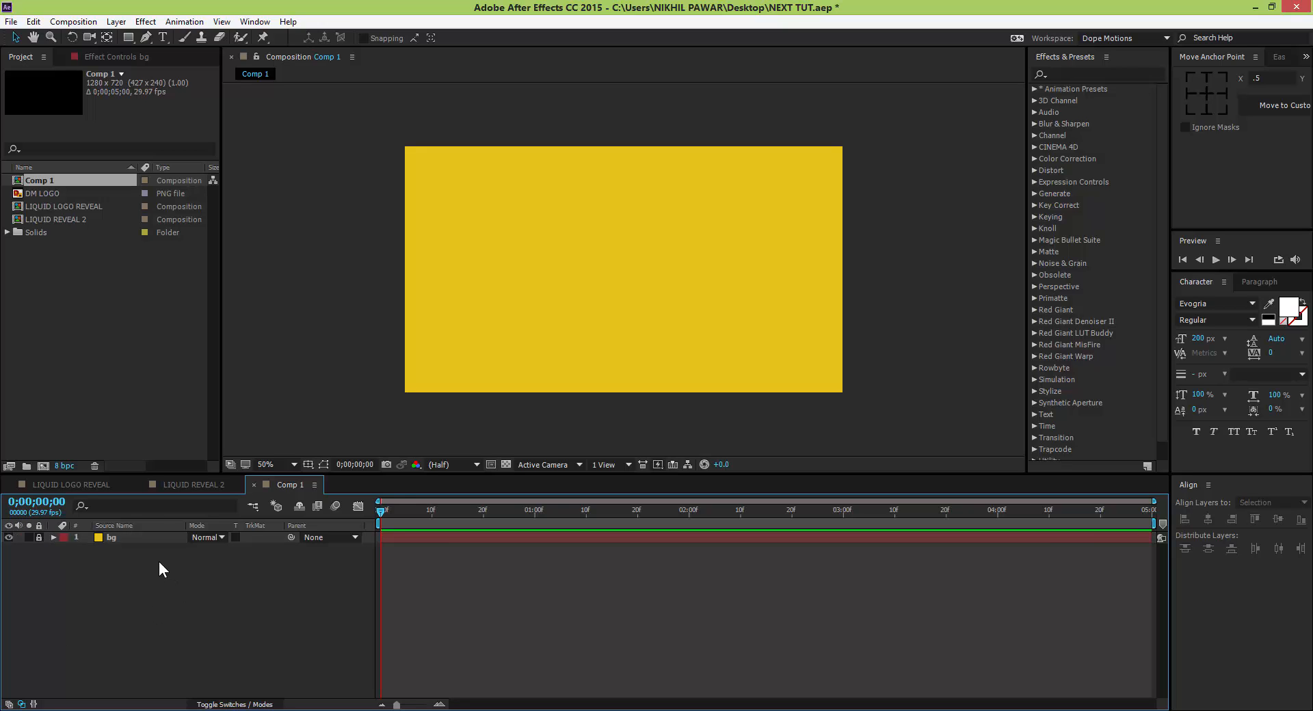
# Add a turquoise (1BE6C2) solid named "STROKE PAINT" above the bg layer.
pyautogui.rightClick(235, 577)
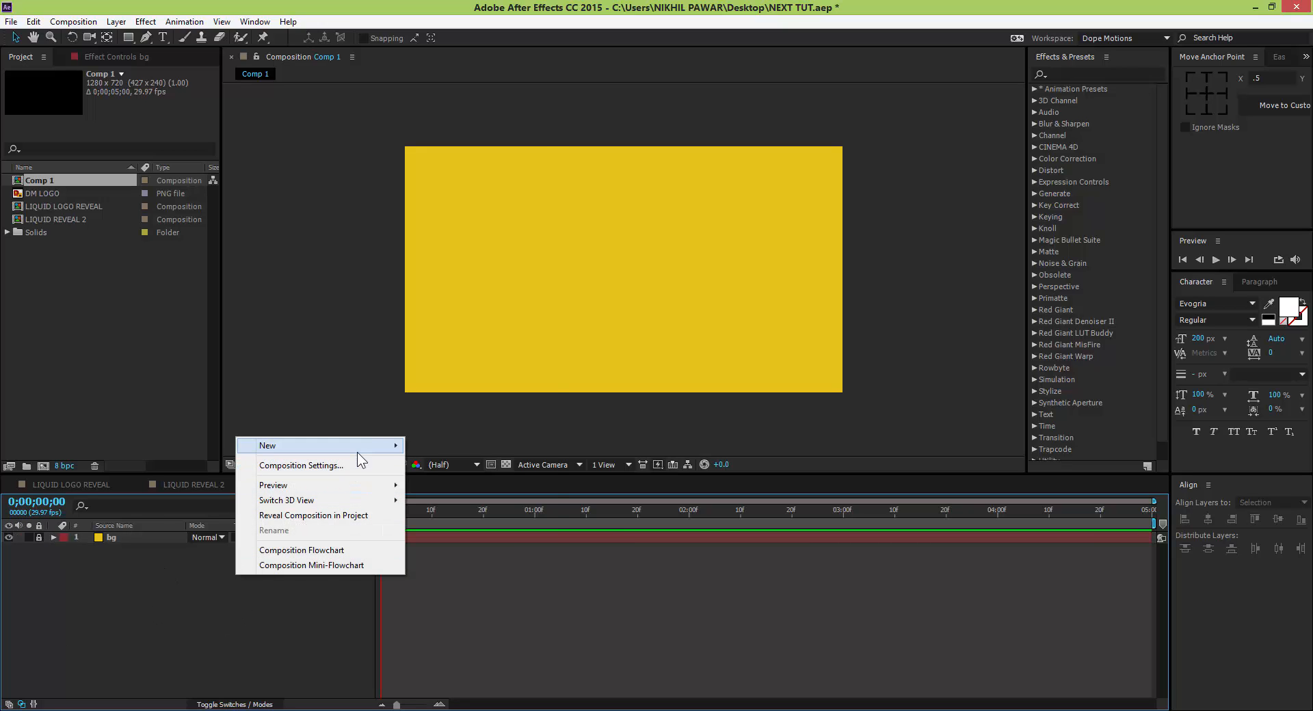
pyautogui.moveTo(357, 453)
pyautogui.click(468, 480)
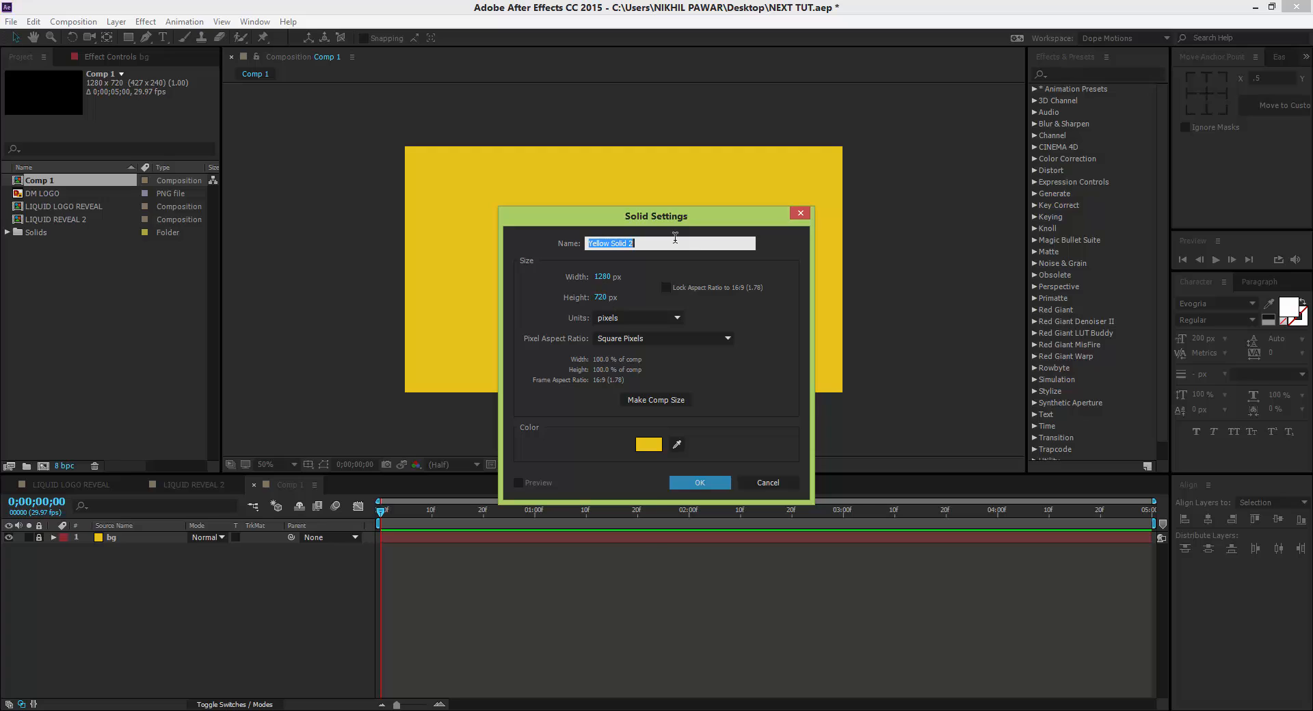
pyautogui.write('STROKE PAINT')
pyautogui.click(649, 445)
pyautogui.moveTo(847, 454); pyautogui.dragTo(840, 416)
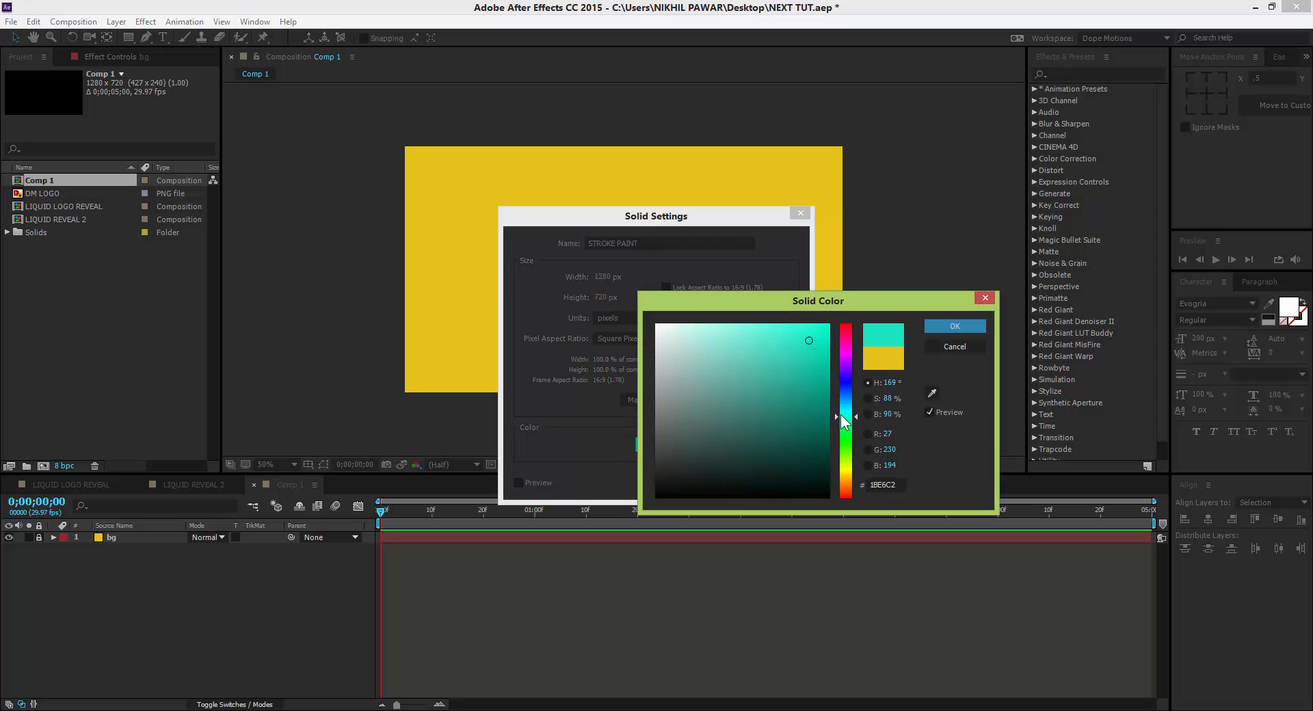
pyautogui.click(937, 330)
pyautogui.click(700, 477)
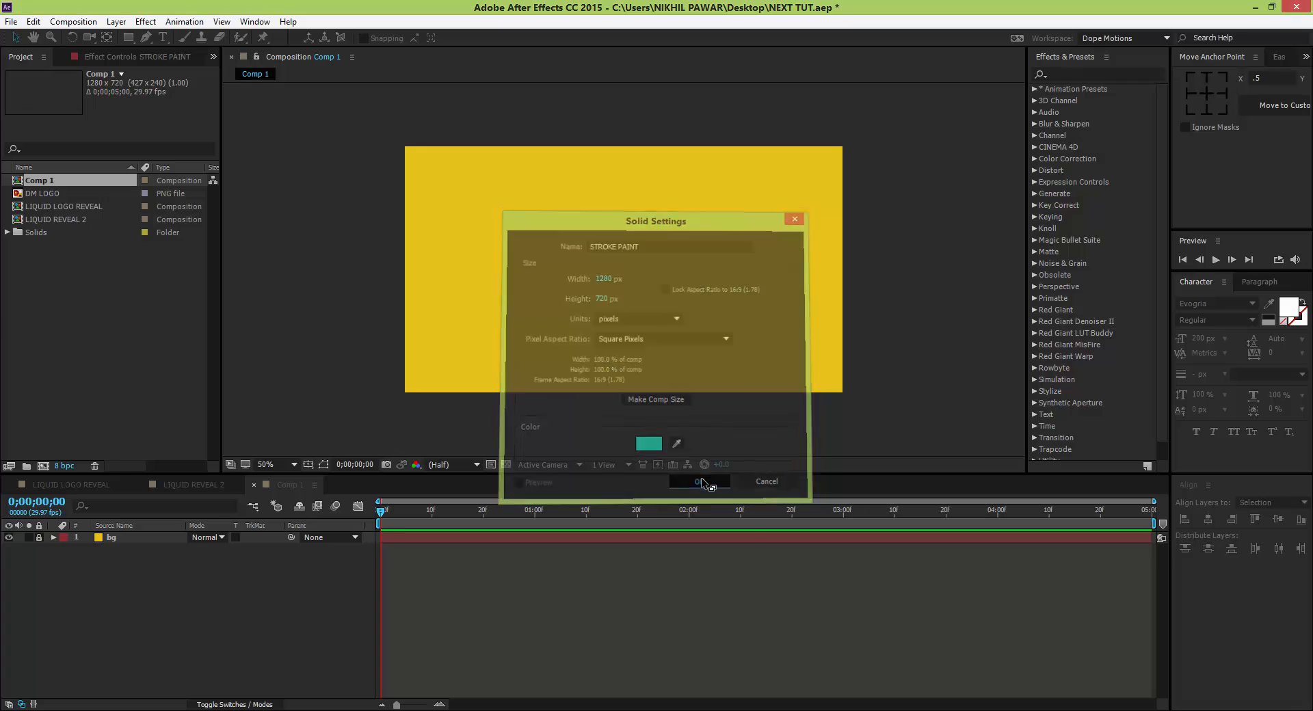
pyautogui.press('capslock')
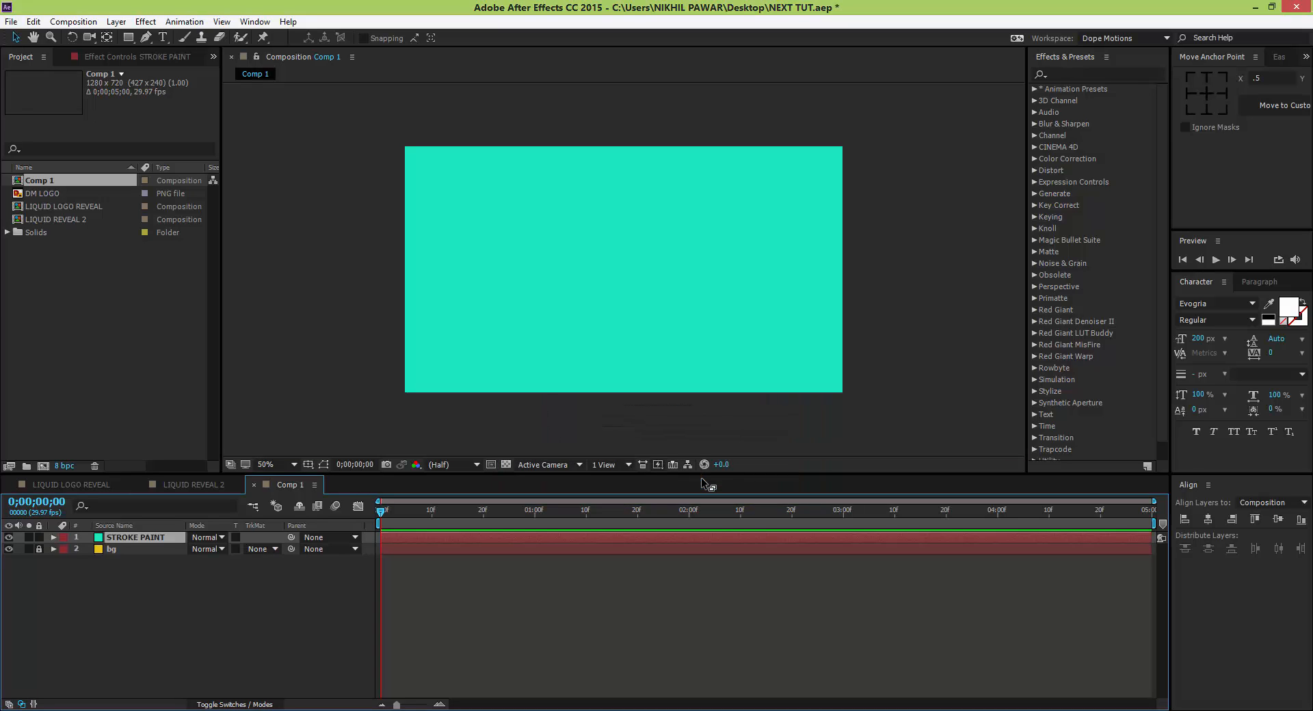
# Apply the CC Mr. Mercury effect to the STROKE PAINT layer and scrub through the resulting animation.
pyautogui.click(411, 511)
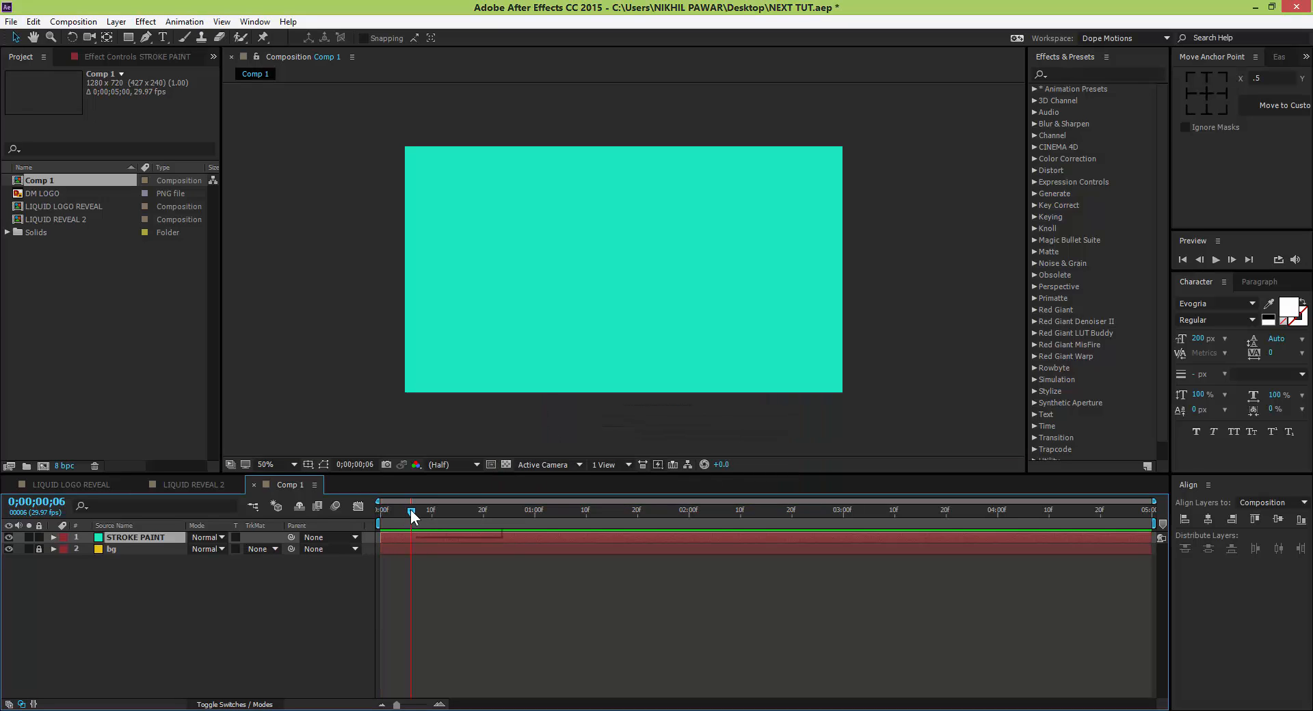
pyautogui.click(1081, 74)
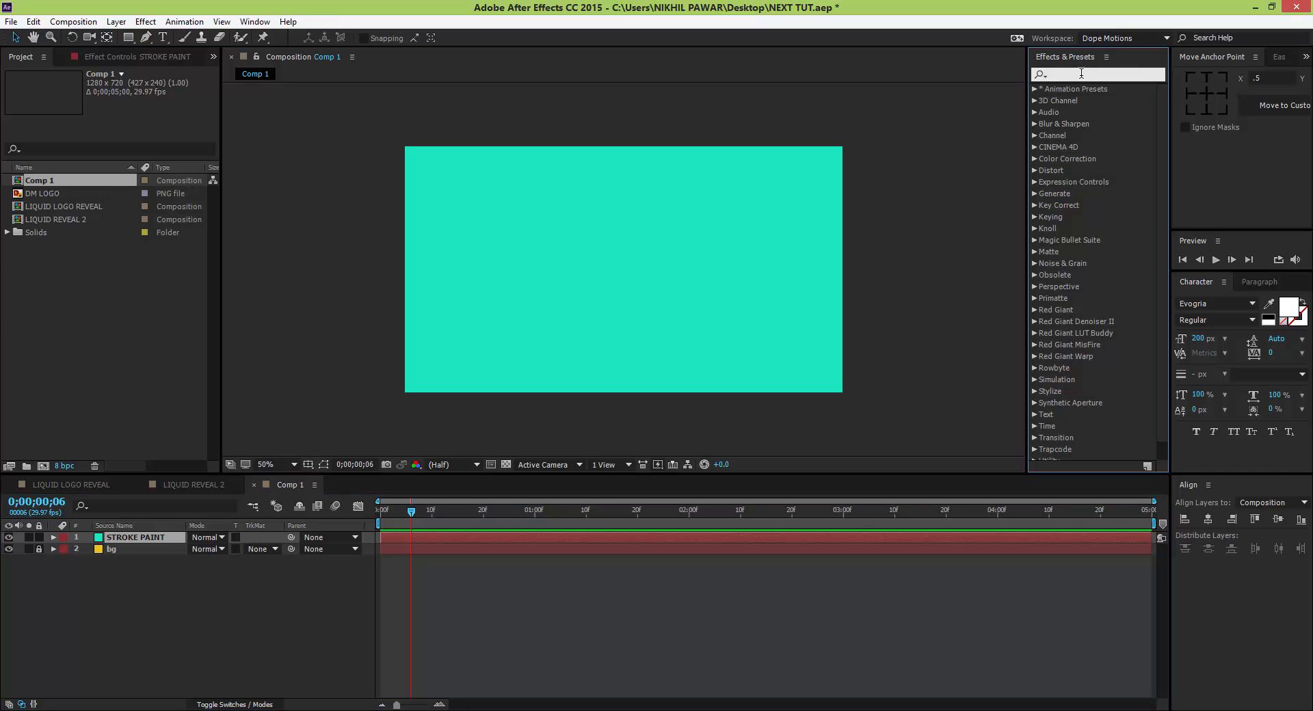
pyautogui.write('cc m')
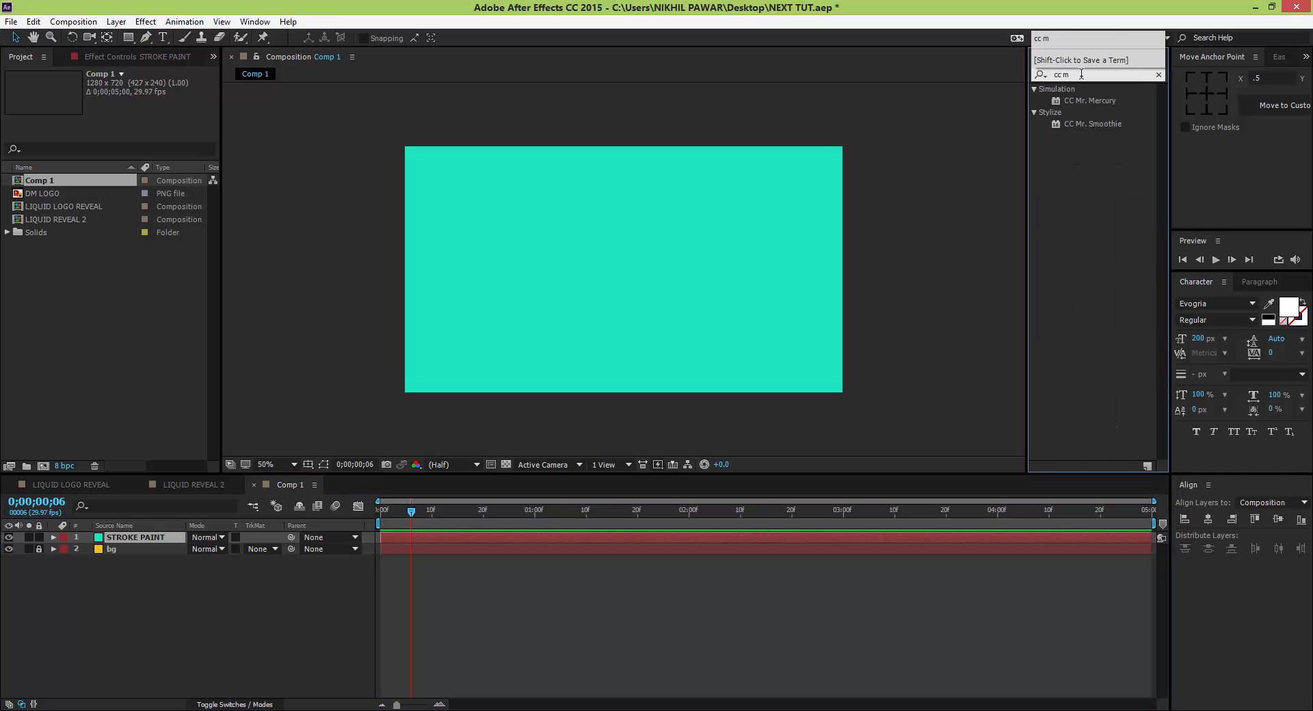
pyautogui.doubleClick(1097, 101)
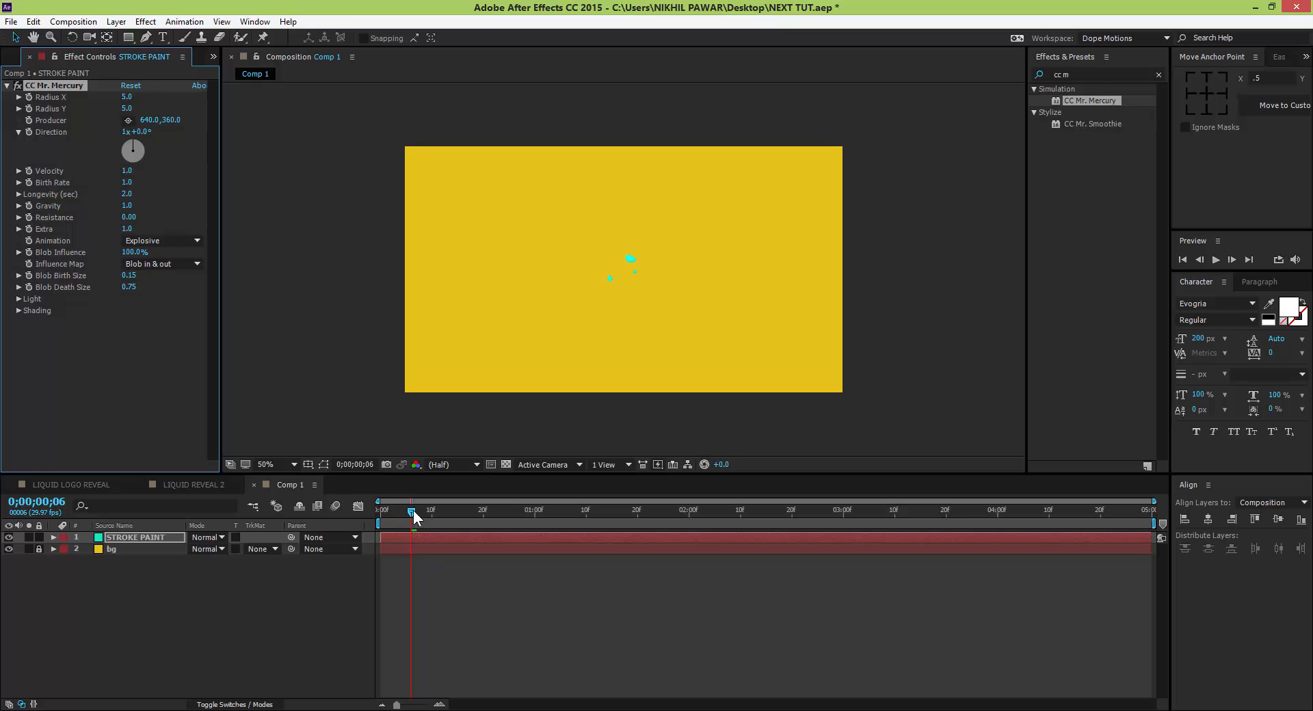
pyautogui.moveTo(413, 515); pyautogui.dragTo(597, 535)
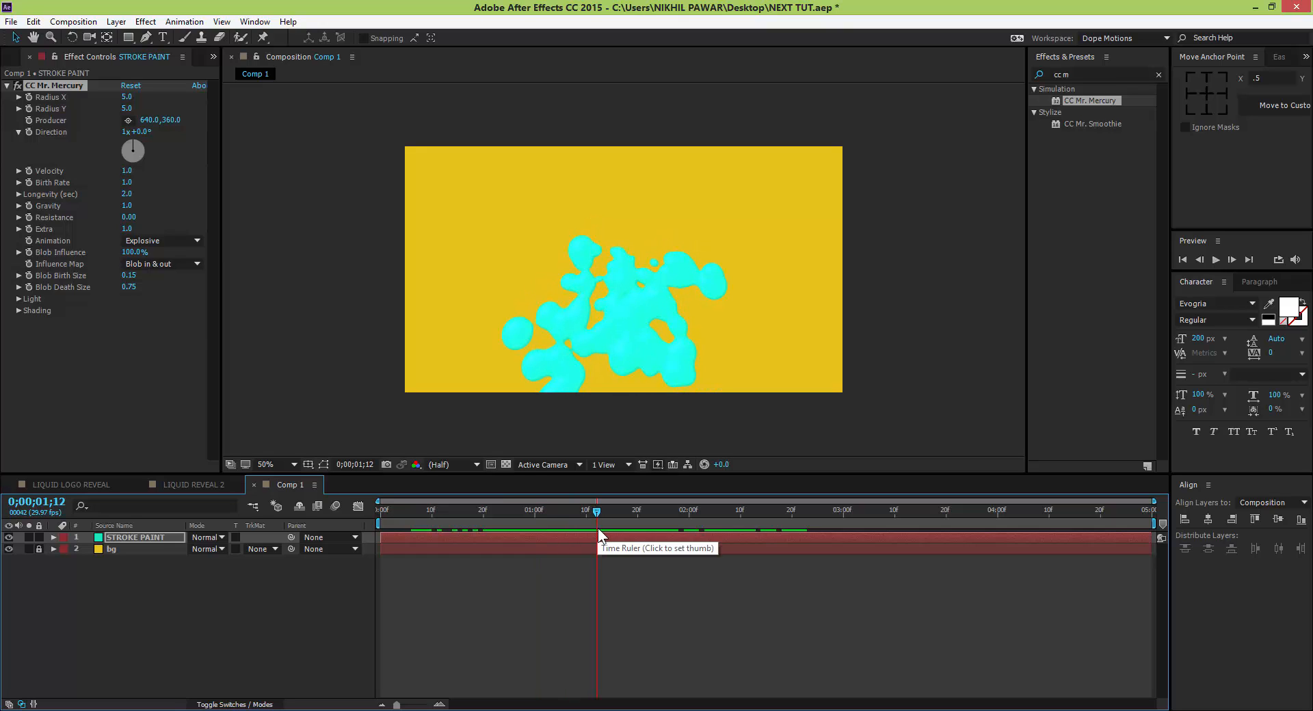
# Set the Radius X and Radius Y of CC Mr. Mercury to 0.
pyautogui.click(129, 98)
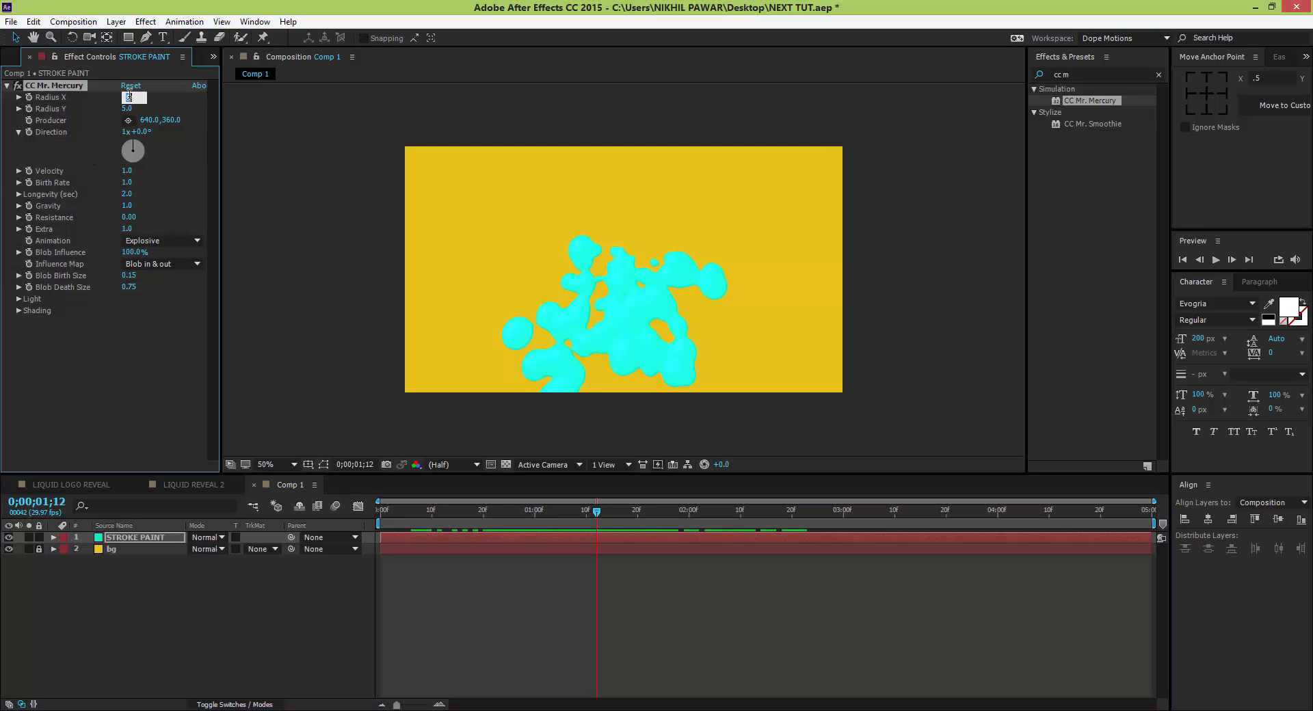
pyautogui.write('0')
pyautogui.press('Tab')
pyautogui.write('0')
pyautogui.press('Return')
pyautogui.click(172, 156)
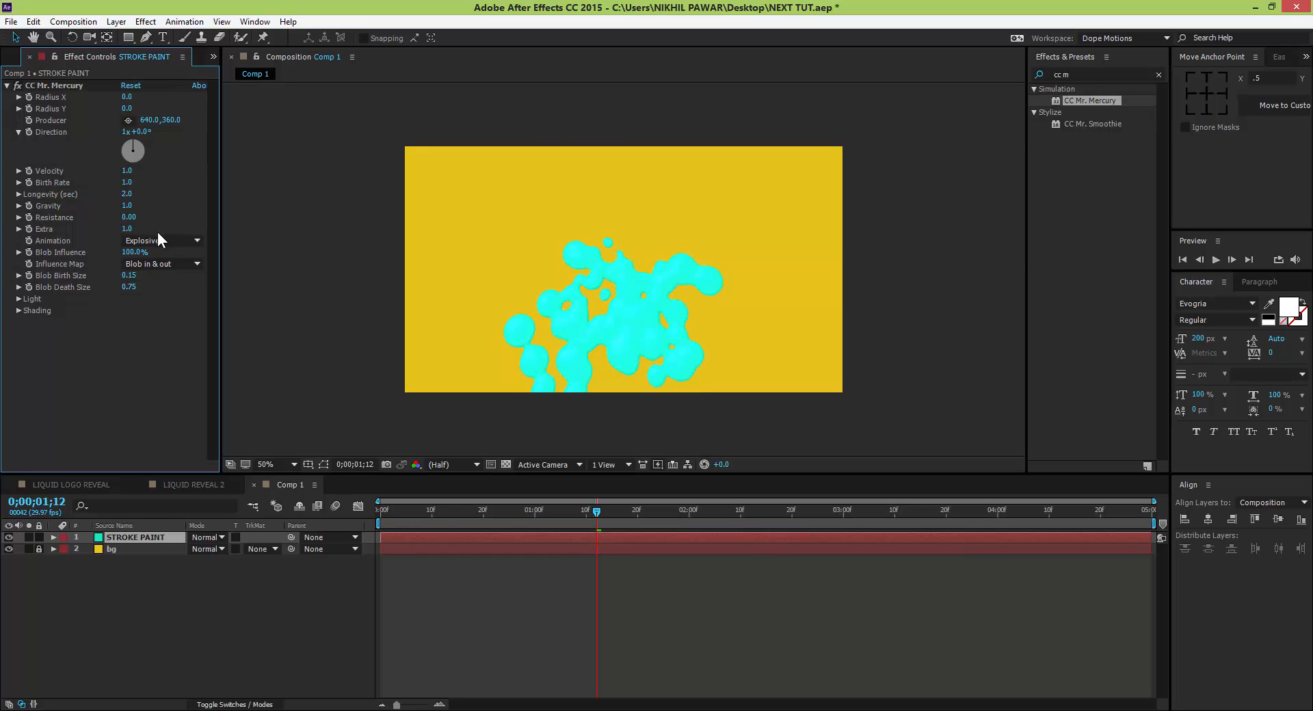
# Set the effect's Longevity to 0.6 seconds and Gravity to 30, and scrub through the resulting flow.
pyautogui.click(127, 195)
pyautogui.write('.6')
pyautogui.press('Return')
pyautogui.click(127, 205)
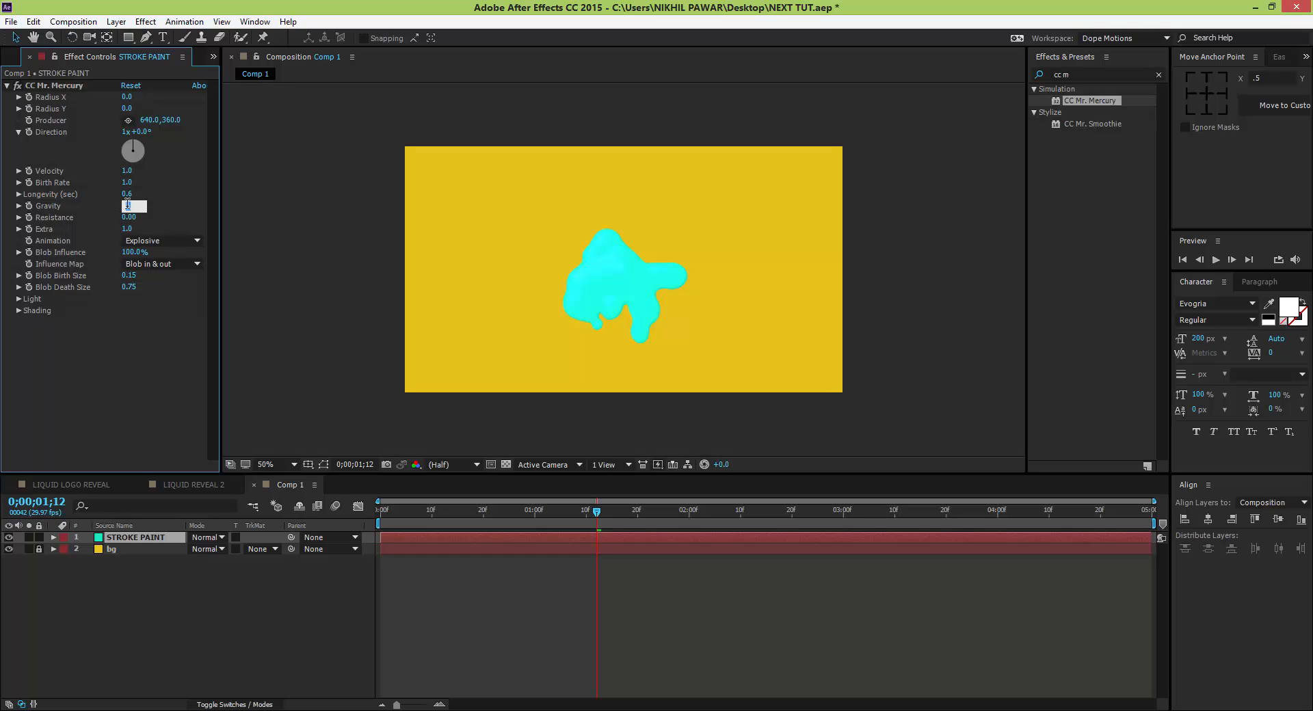
pyautogui.write('30')
pyautogui.press('Return')
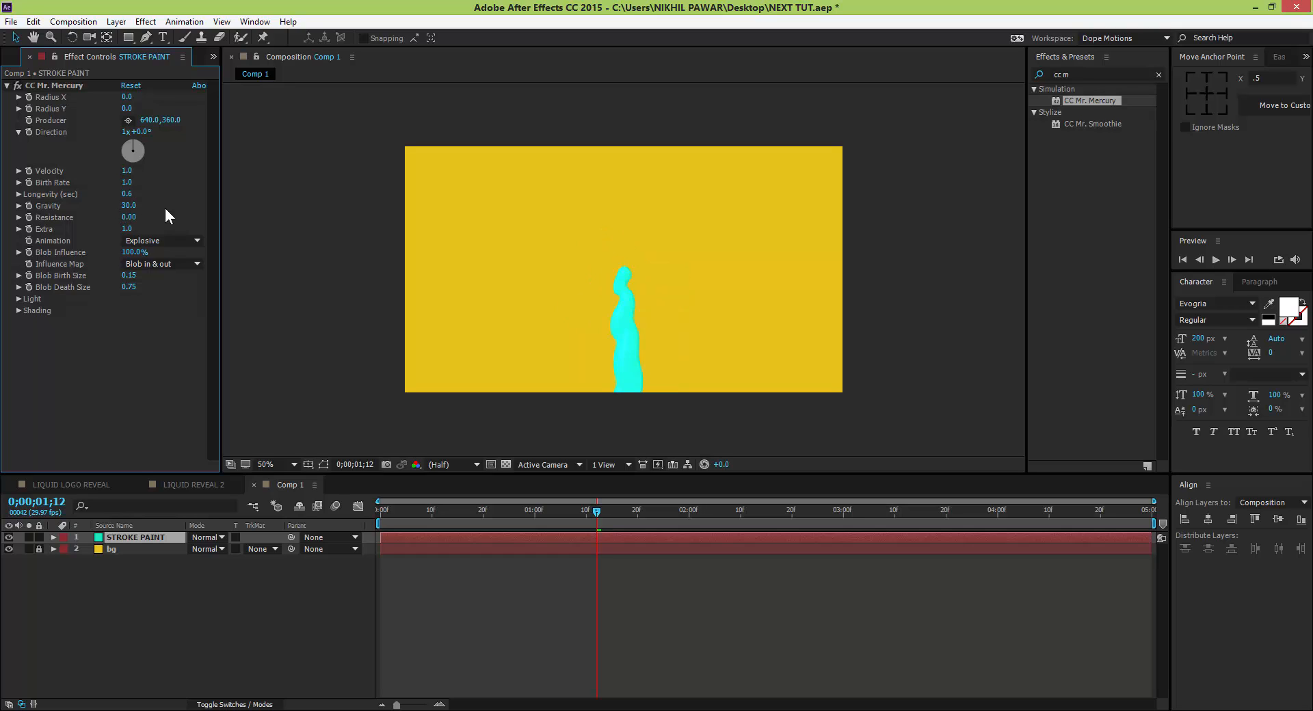
pyautogui.click(499, 508)
pyautogui.moveTo(510, 509); pyautogui.dragTo(556, 522)
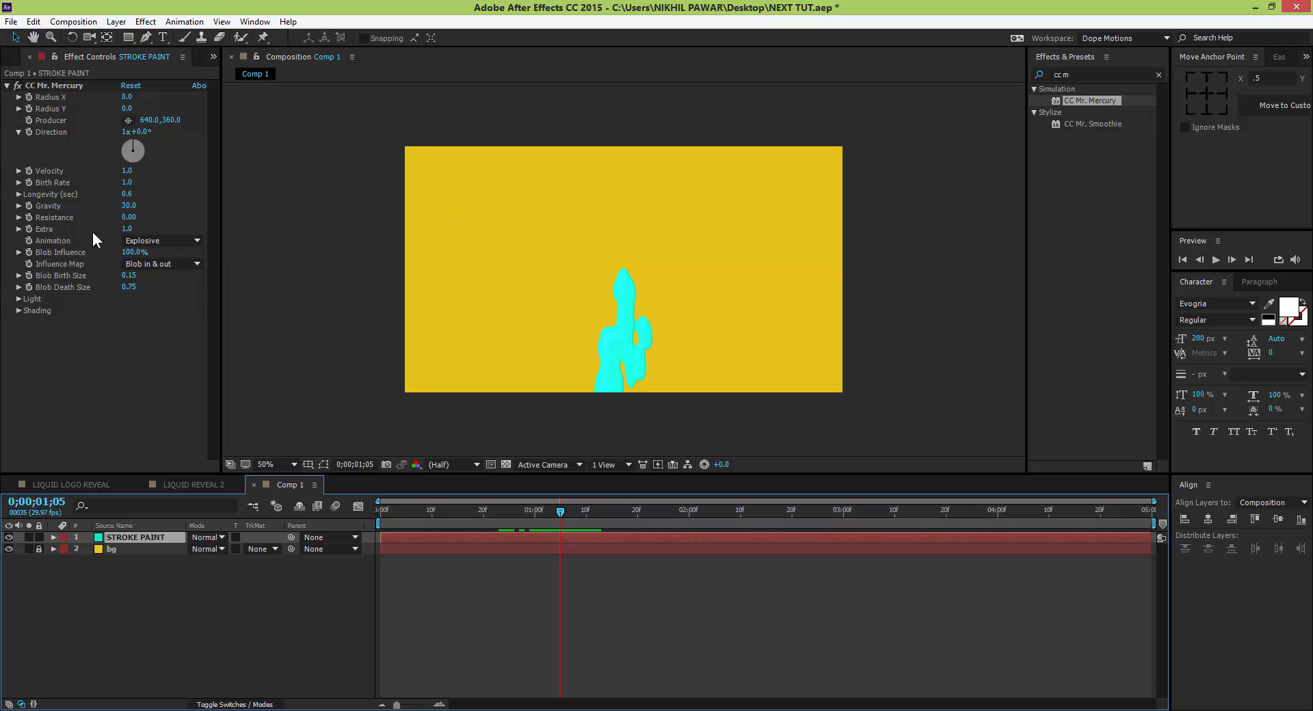
# Try the Fractal Explosive animation type for CC Mr. Mercury and preview it at several frames.
pyautogui.click(150, 242)
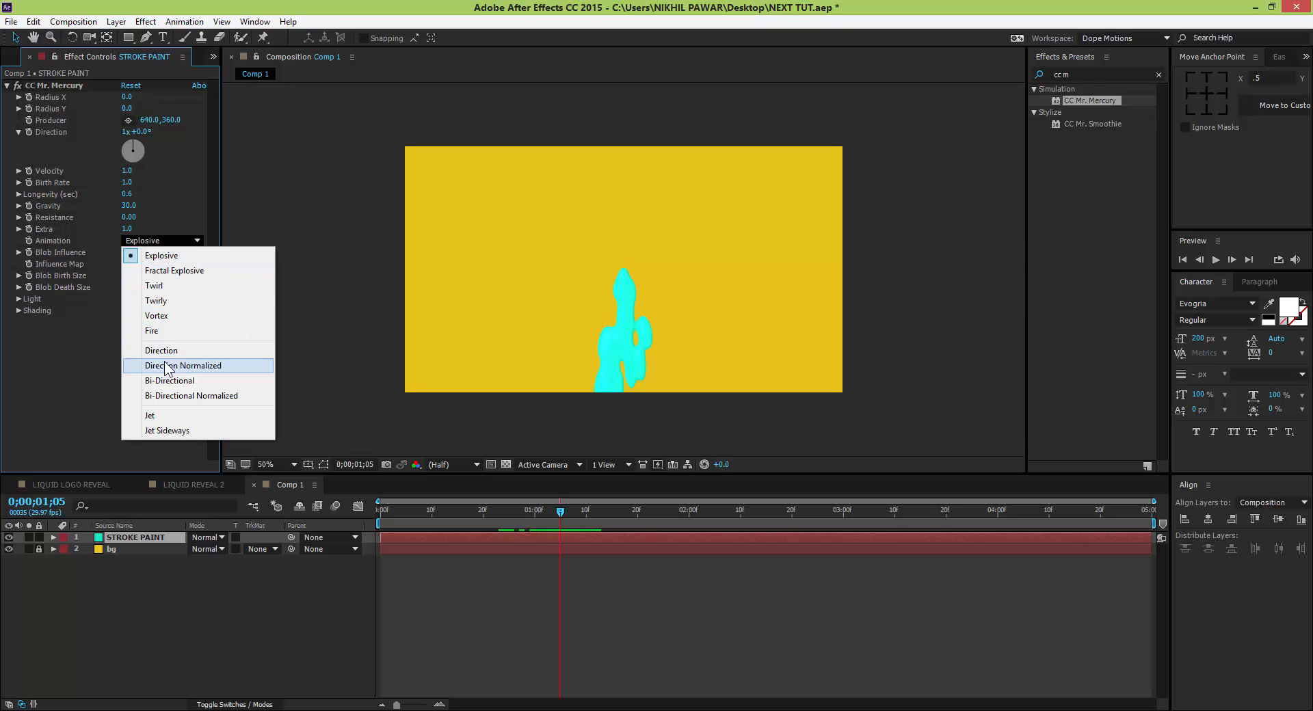
pyautogui.click(173, 272)
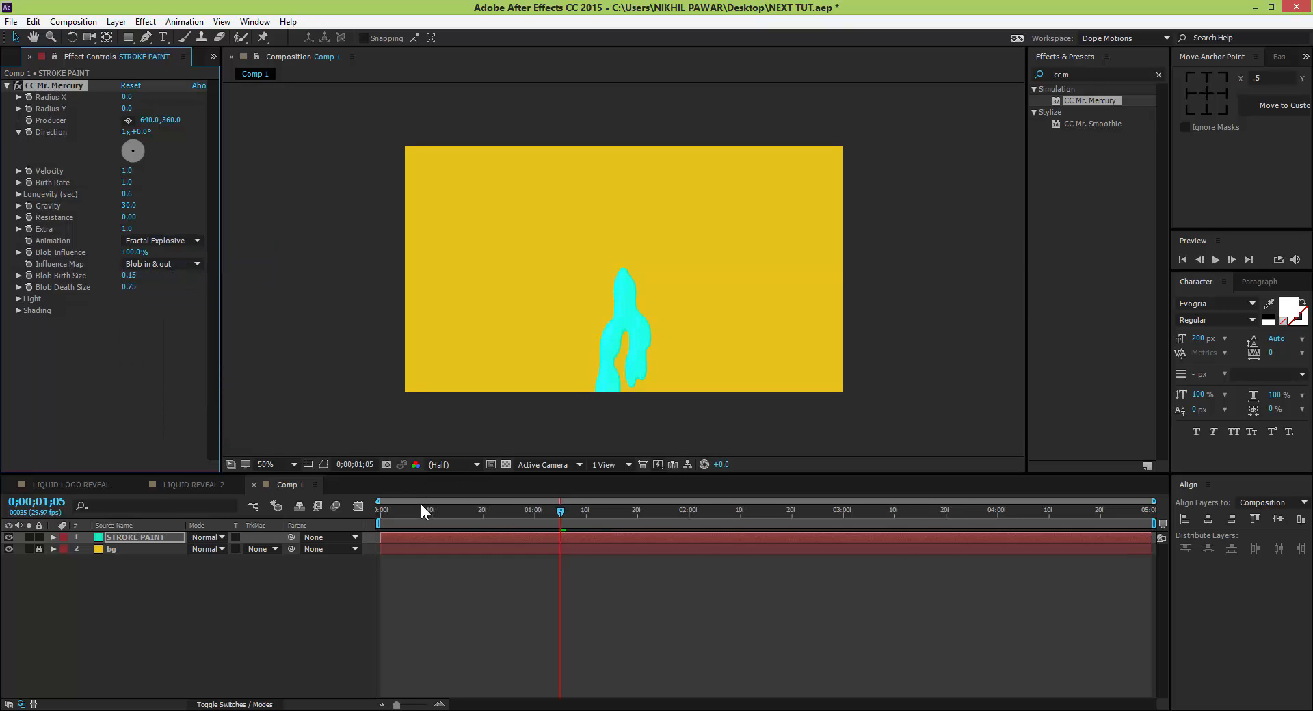
pyautogui.click(458, 511)
pyautogui.click(463, 511)
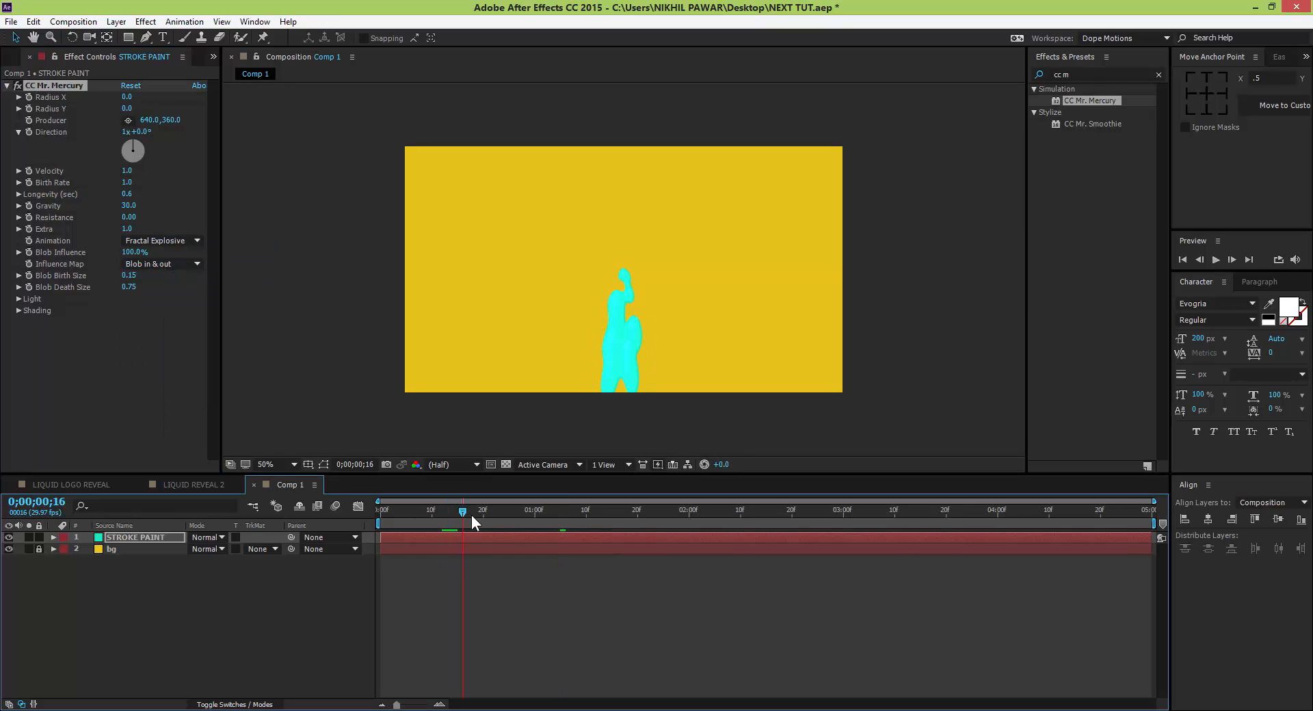
# Configure CC Mr. Mercury with the Direction animation type, a Blob Birth Size of 0.4 and a Blob Death Size of 0.
pyautogui.click(136, 241)
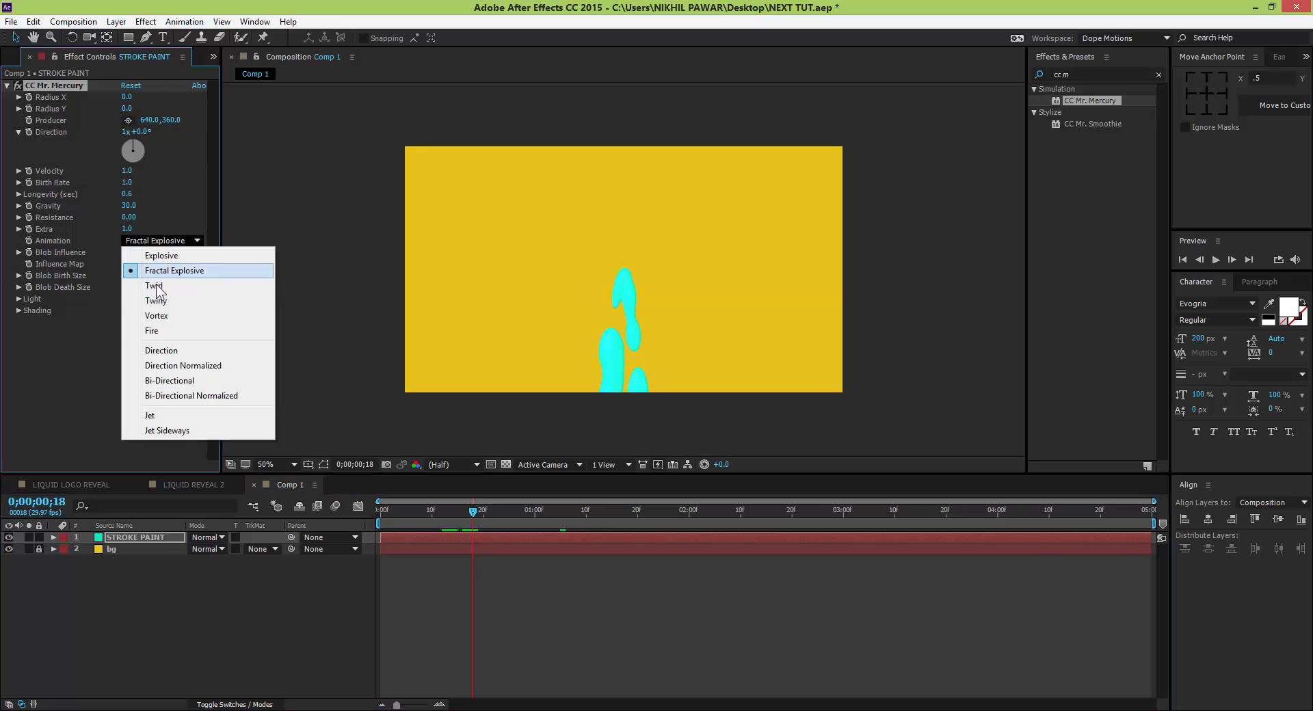
pyautogui.click(173, 350)
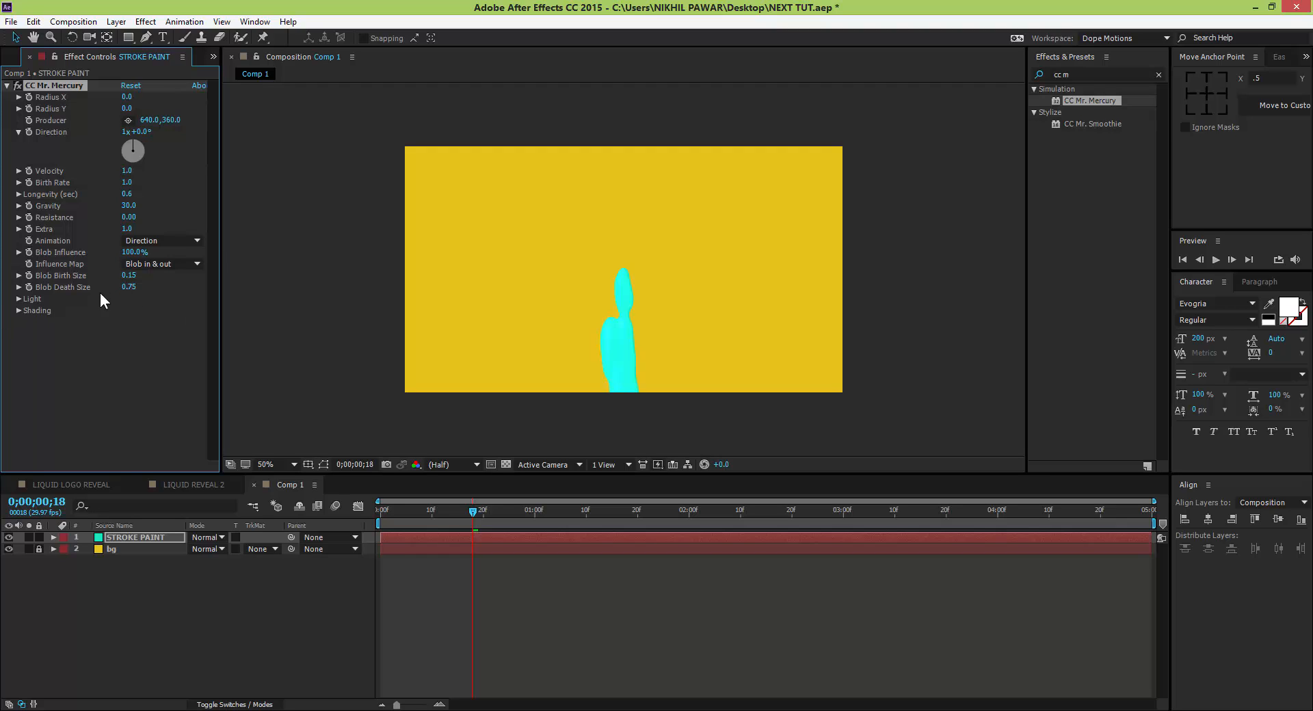
pyautogui.moveTo(127, 287); pyautogui.dragTo(46, 298)
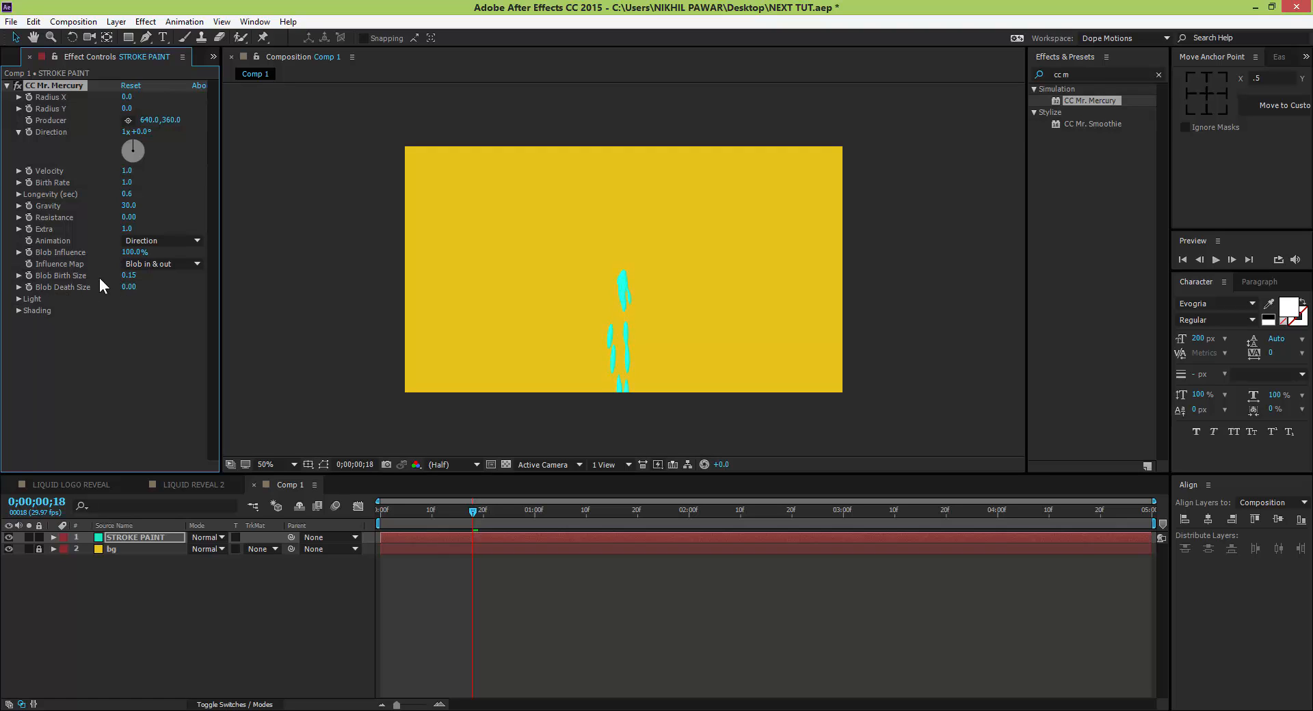
pyautogui.click(129, 275)
pyautogui.write('.4')
pyautogui.click(147, 344)
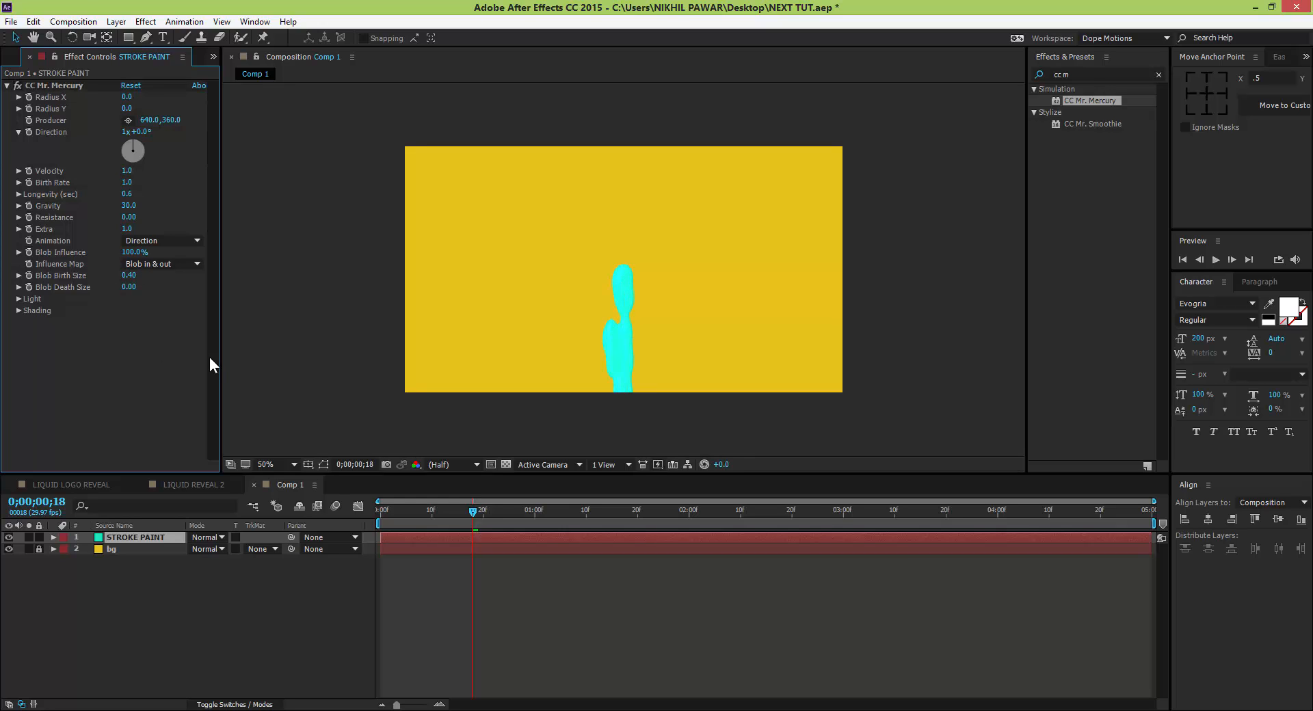
# Preview the blob flow and set the CC Mr. Mercury Resistance to 15.
pyautogui.moveTo(470, 504); pyautogui.dragTo(506, 522)
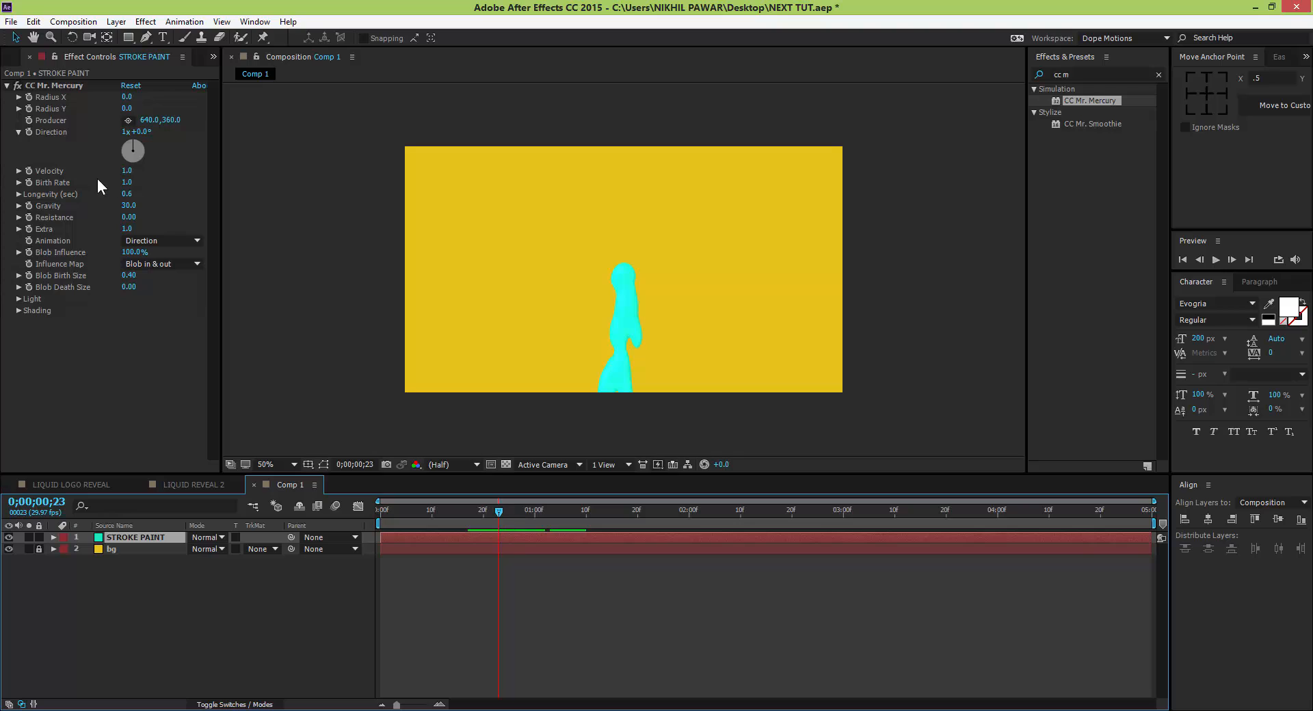
pyautogui.click(129, 216)
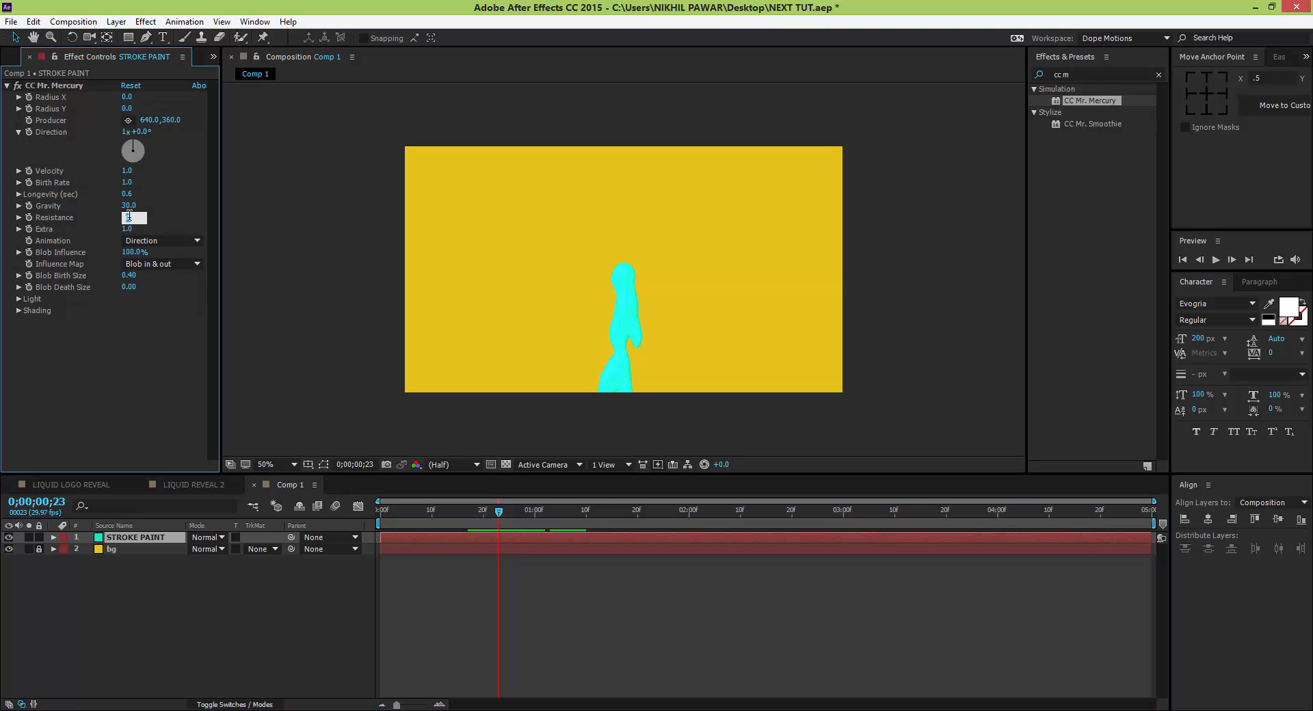
pyautogui.click(138, 341)
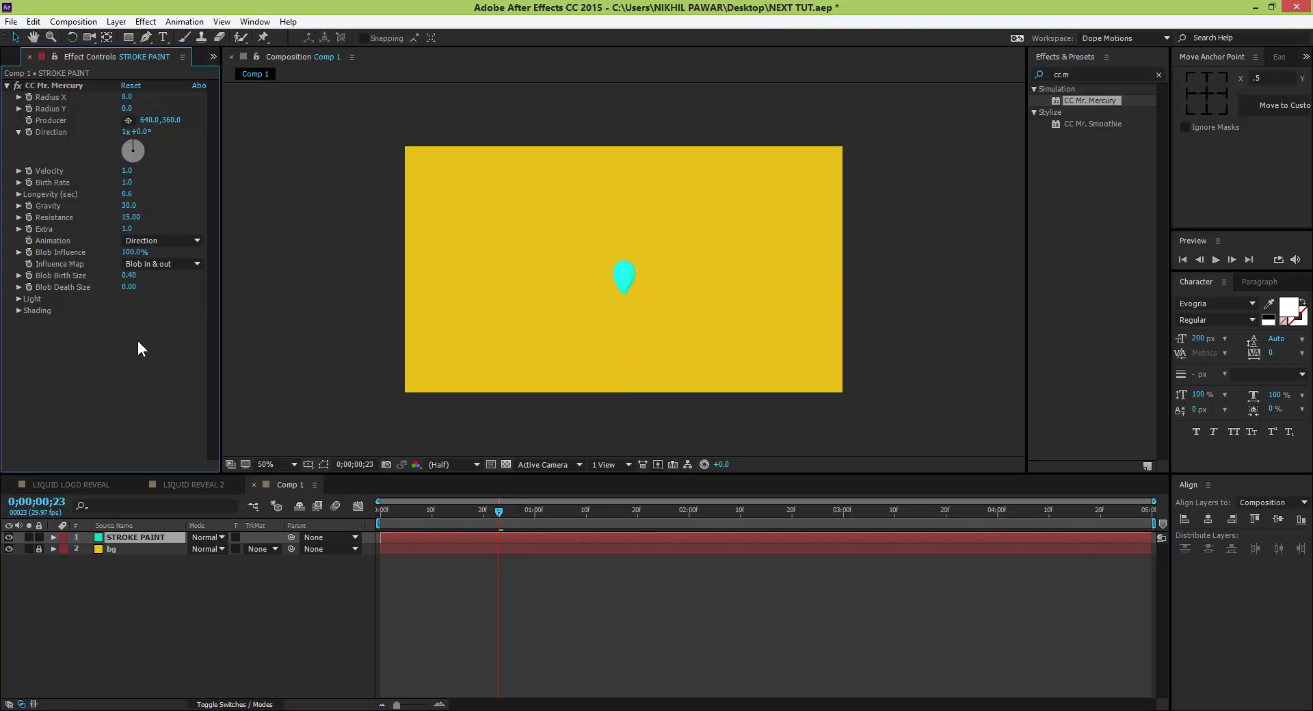
# Try a Resistance of 12 on CC Mr. Mercury at frame 17, and settle on a Resistance of 10.
pyautogui.moveTo(504, 512); pyautogui.dragTo(469, 514)
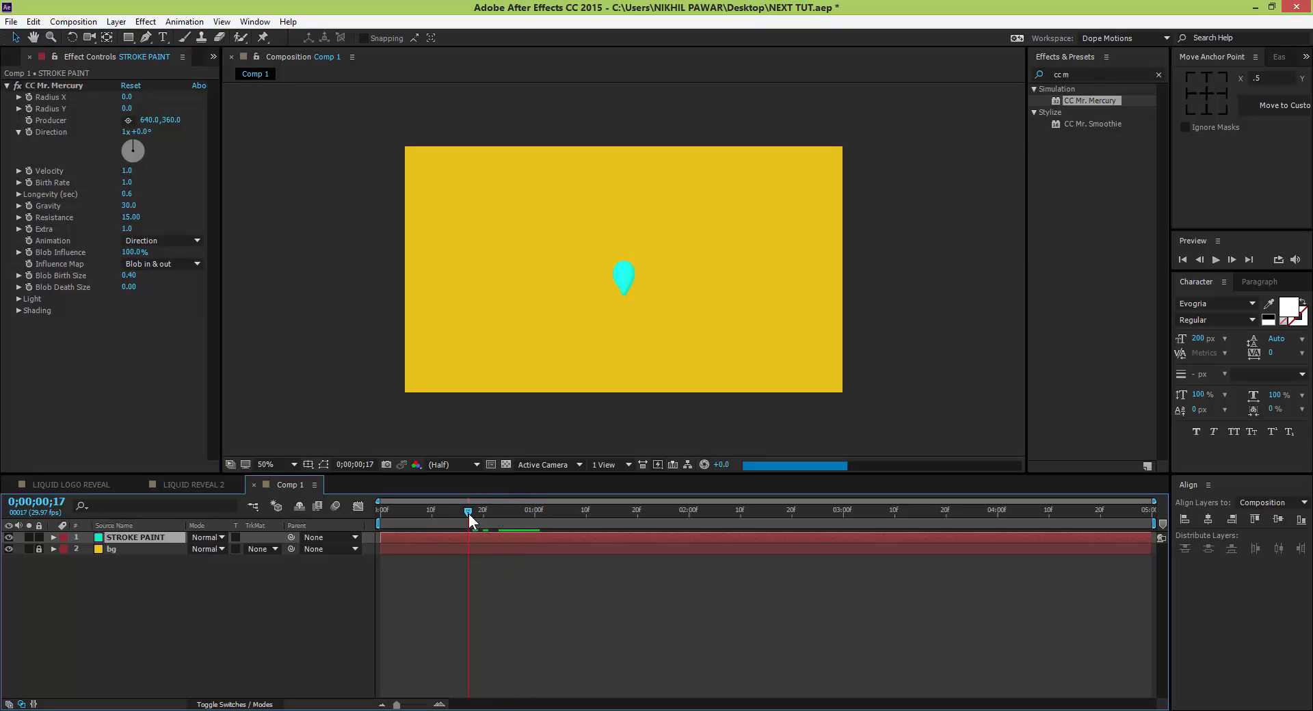
pyautogui.scroll(1, 639, 301)
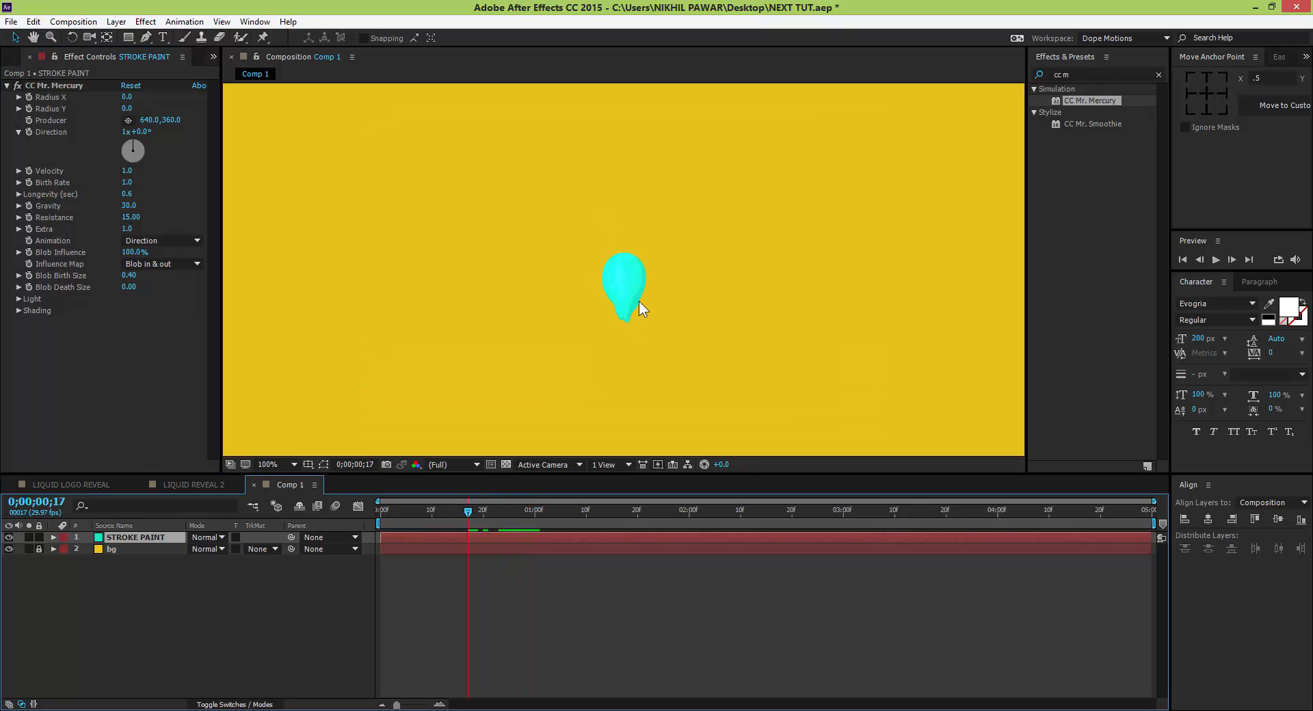
pyautogui.click(130, 218)
pyautogui.write('12')
pyautogui.click(138, 343)
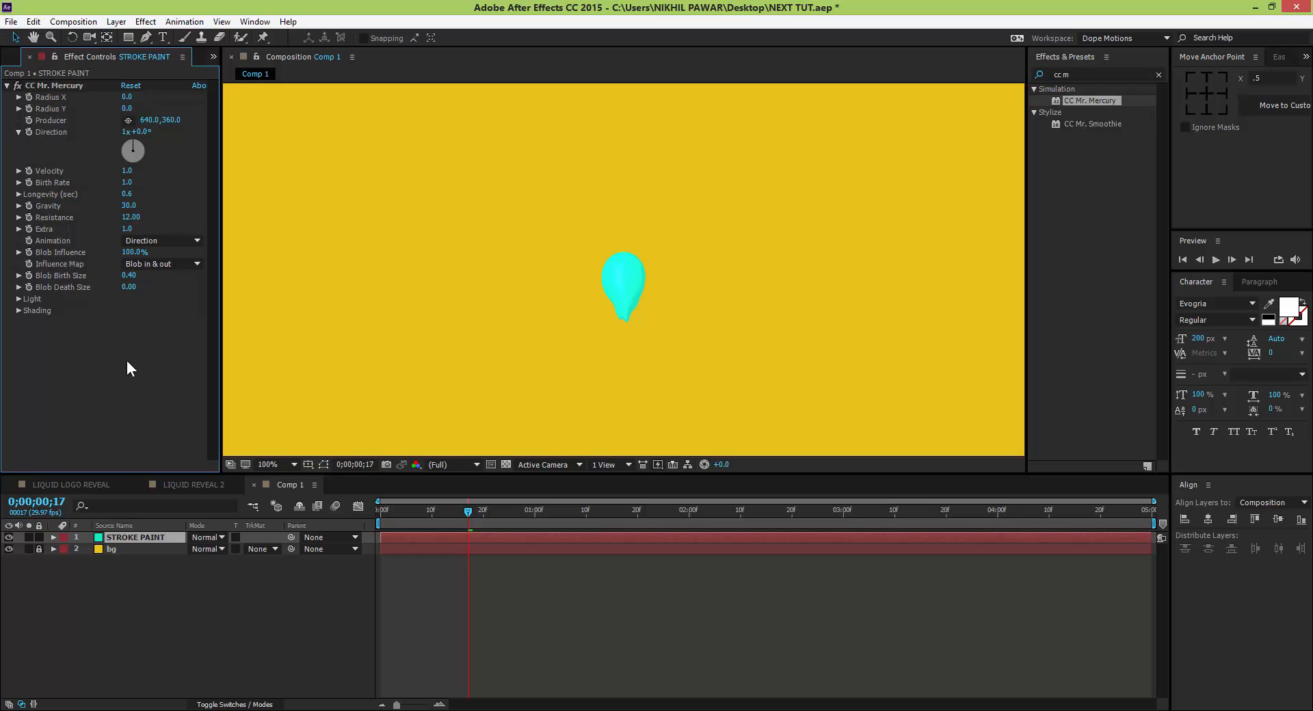
pyautogui.click(130, 217)
pyautogui.write('10')
pyautogui.click(154, 340)
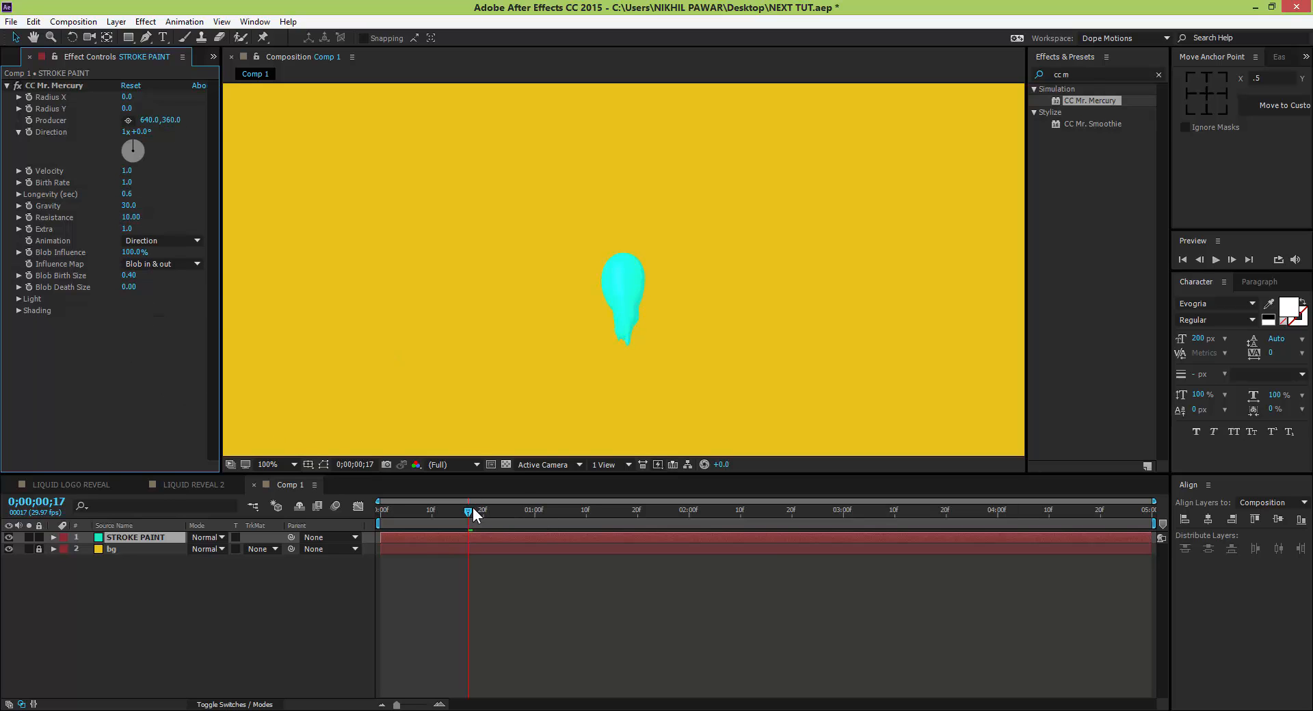
# Scrub through the first second and a half of the animation to check the blob's flow up close.
pyautogui.moveTo(473, 507); pyautogui.dragTo(592, 522)
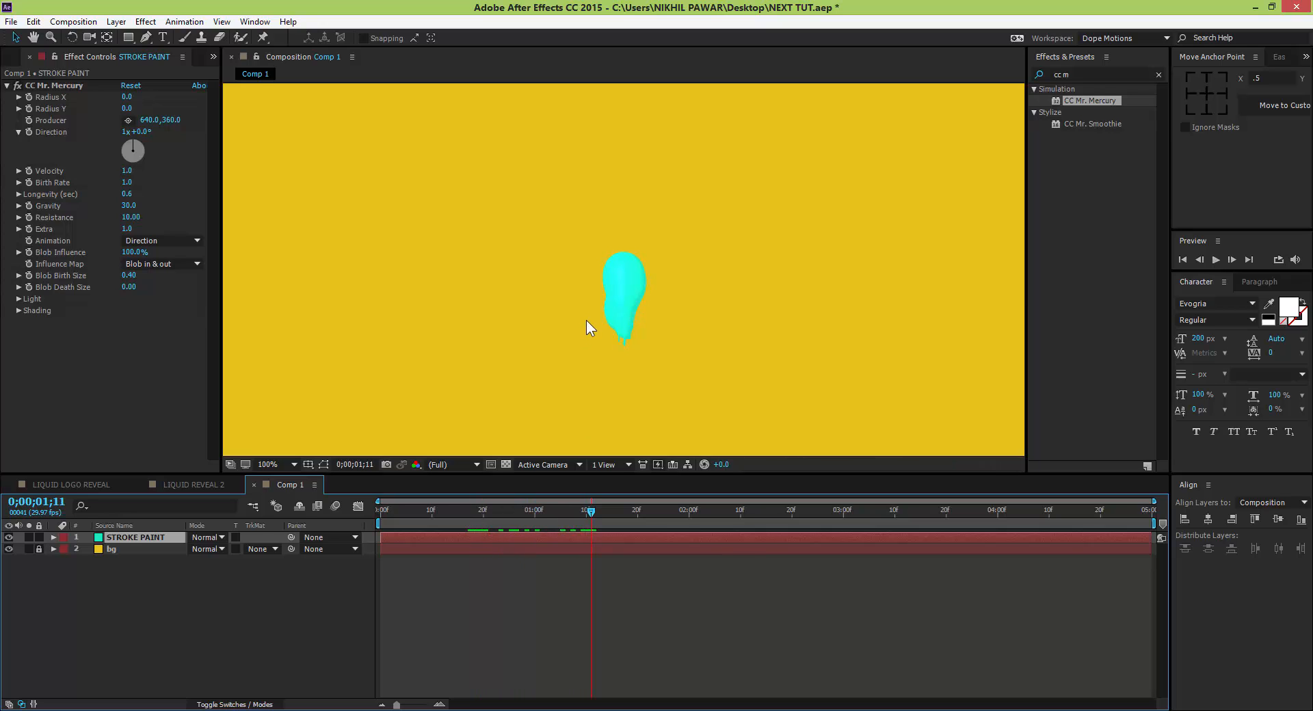
pyautogui.scroll(-2, 585, 320)
pyautogui.scroll(2, 663, 322)
pyautogui.moveTo(592, 510); pyautogui.dragTo(620, 523)
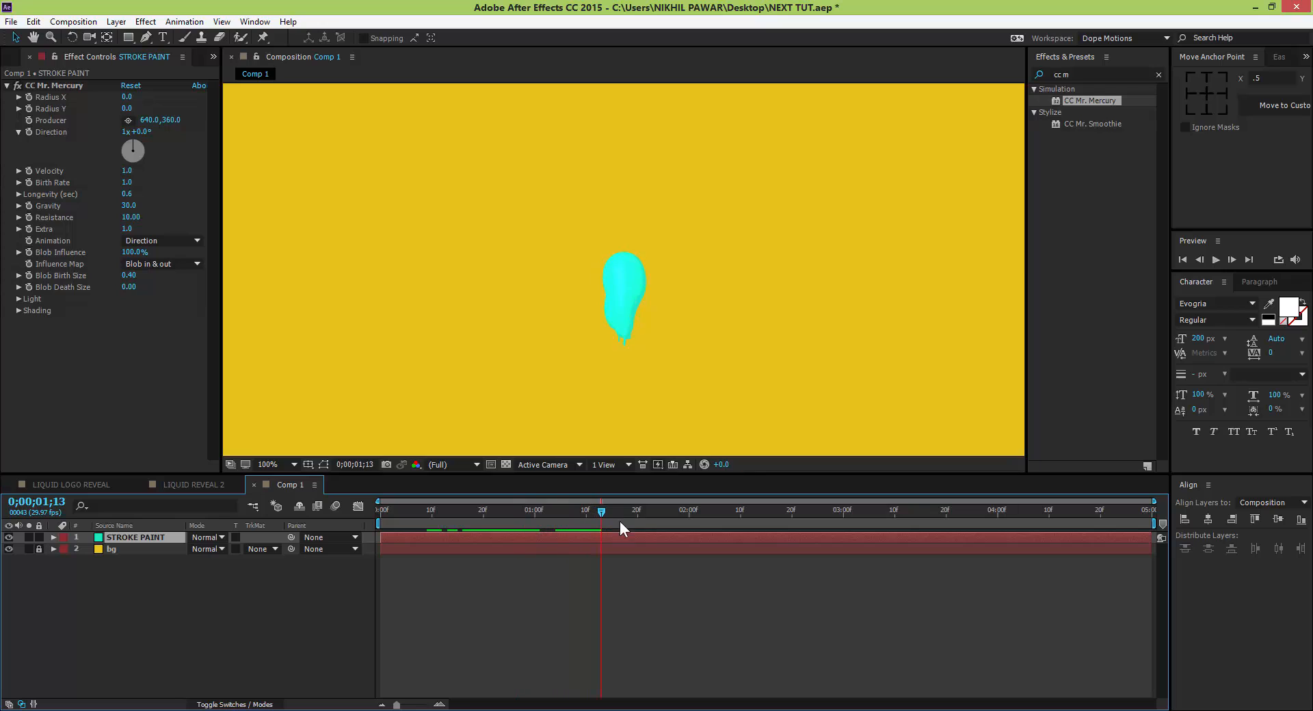
pyautogui.moveTo(446, 509); pyautogui.dragTo(519, 513)
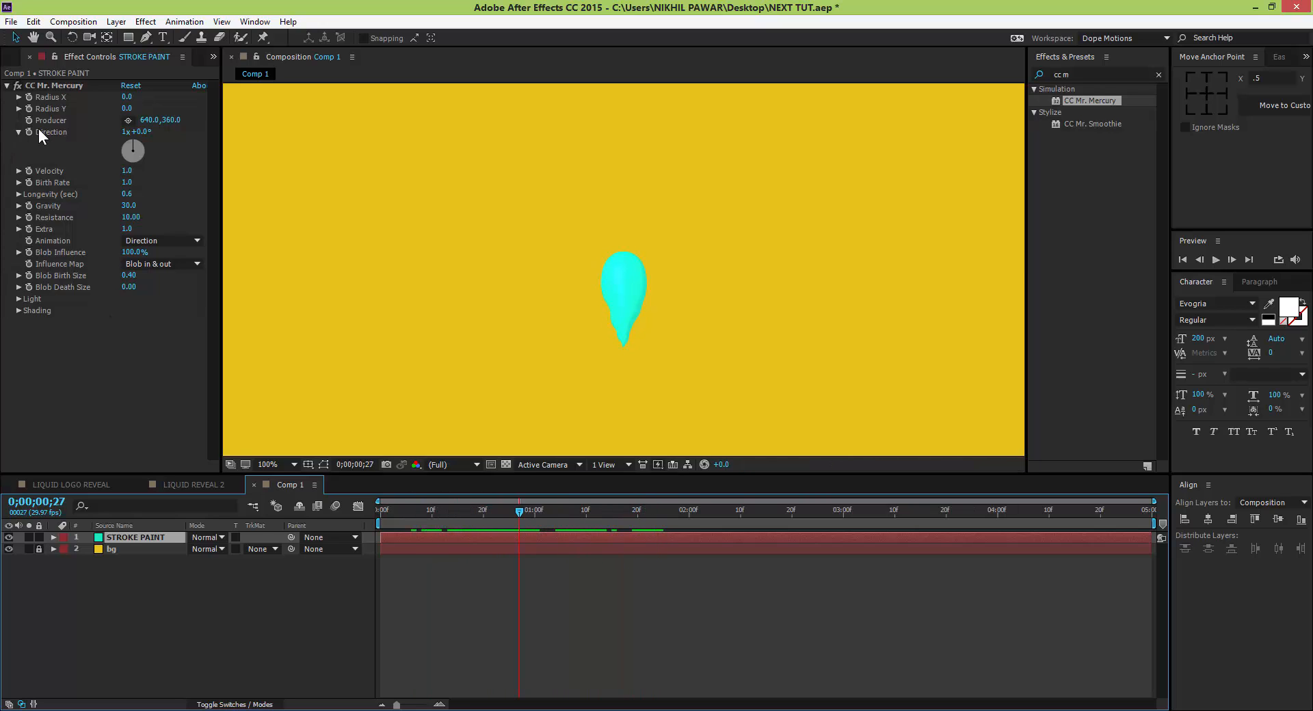
# Reveal the Light and Shading settings of CC Mr. Mercury, try a darker Ambient before restoring 100, and set Diffuse to 47.
pyautogui.click(18, 299)
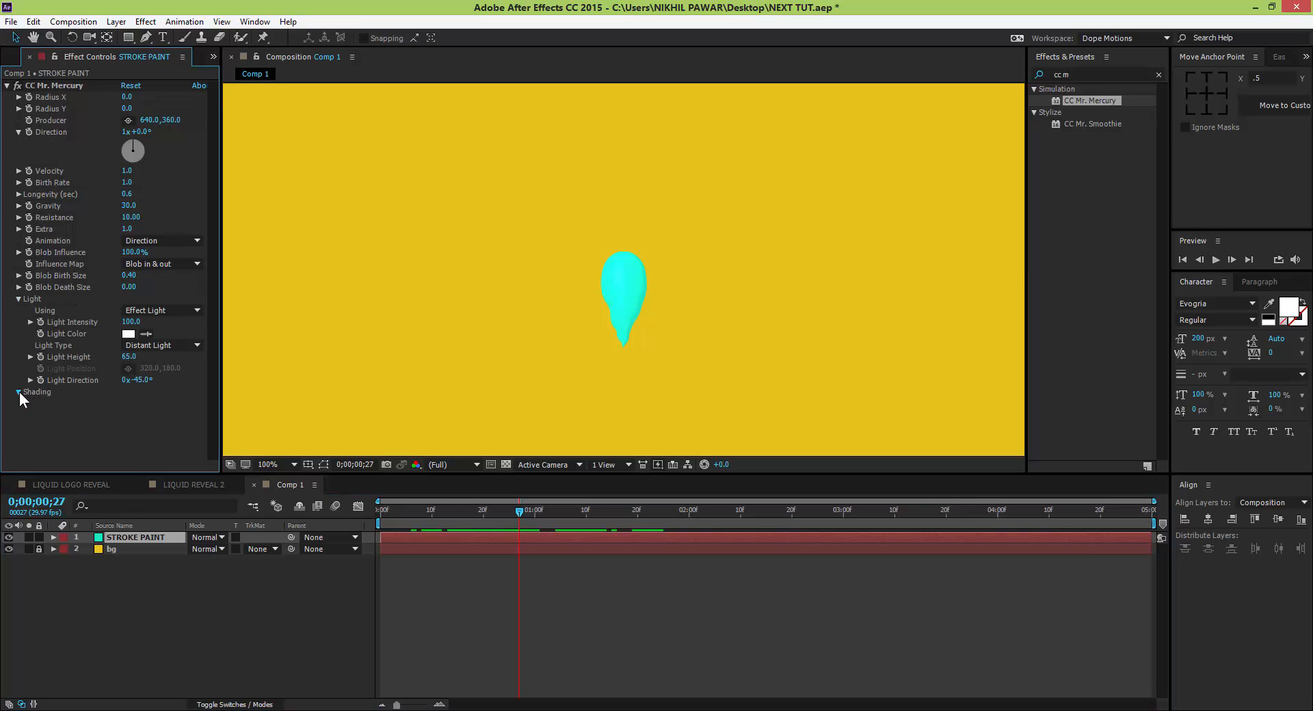
pyautogui.click(18, 392)
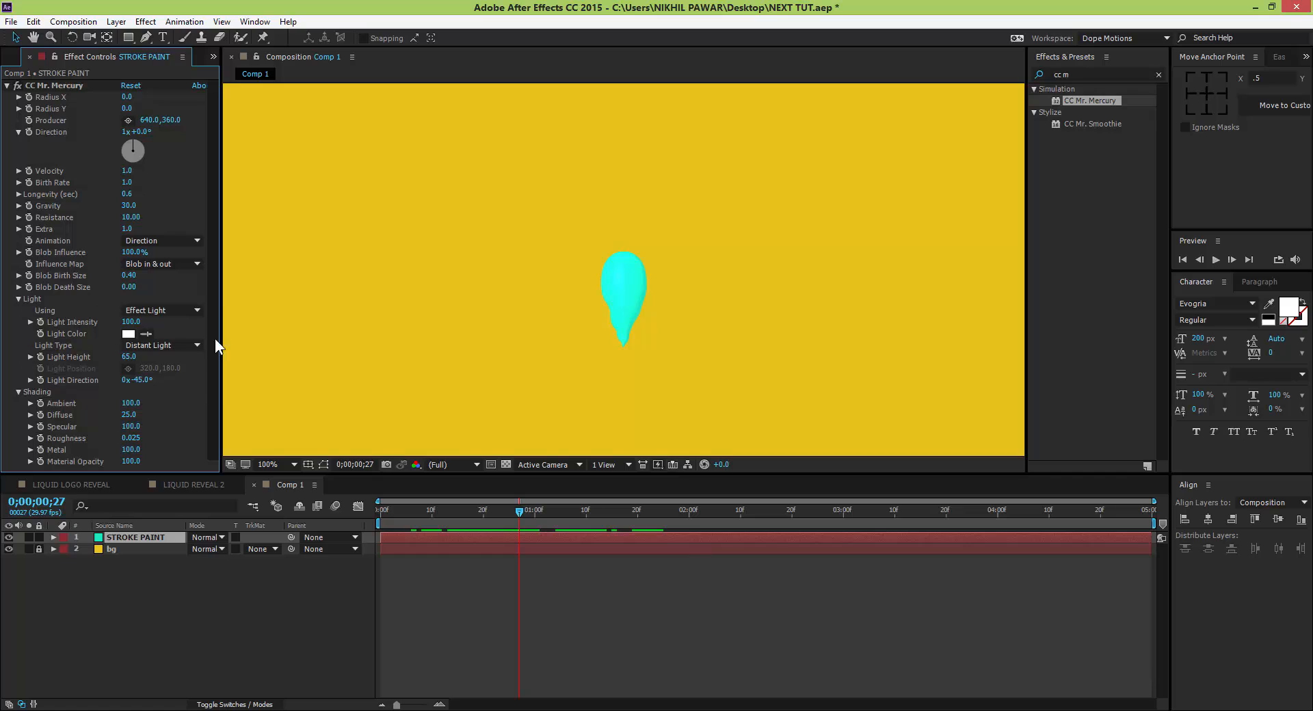
pyautogui.moveTo(128, 403)
pyautogui.mouseDown()
pyautogui.moveTo(108, 414)
pyautogui.moveTo(140, 415)
pyautogui.moveTo(128, 414)
pyautogui.mouseUp()
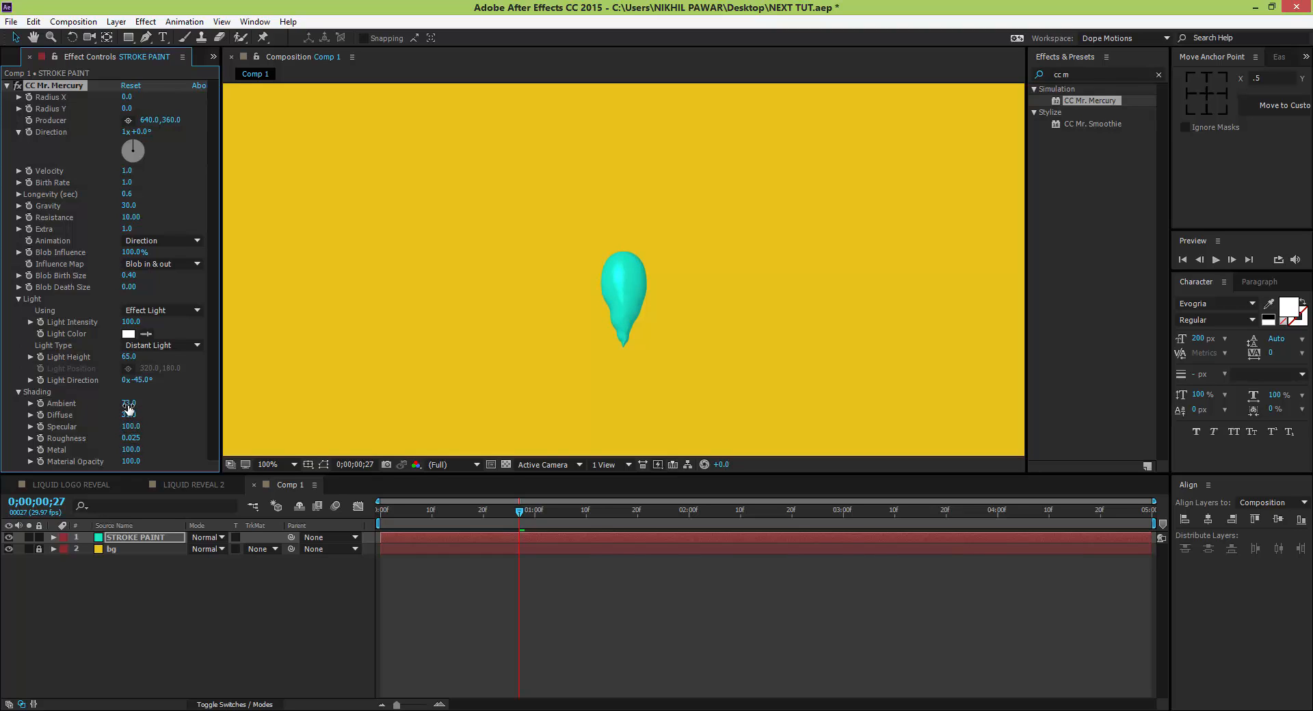
pyautogui.click(129, 403)
pyautogui.write('100')
pyautogui.press('Return')
pyautogui.moveTo(132, 414); pyautogui.dragTo(90, 414)
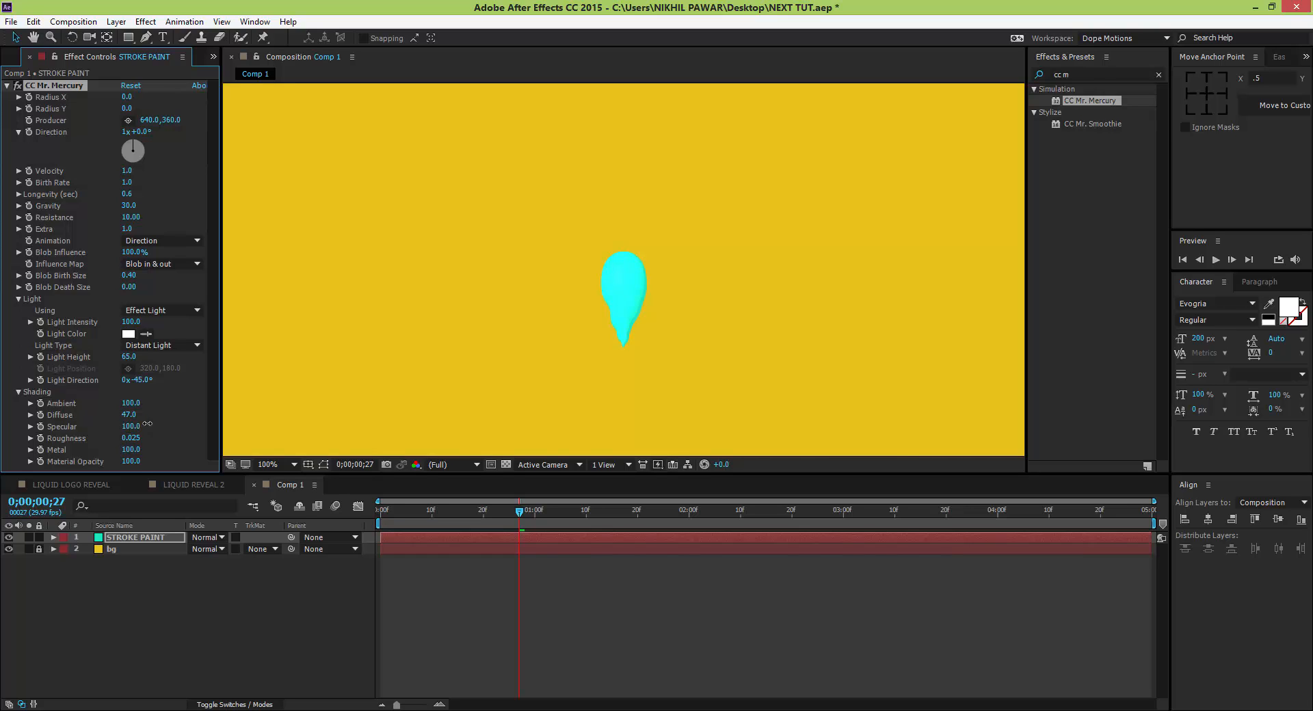
pyautogui.moveTo(147, 423)
pyautogui.mouseDown()
pyautogui.moveTo(102, 424)
pyautogui.moveTo(126, 428)
pyautogui.mouseUp()
pyautogui.scroll(1, 458, 315)
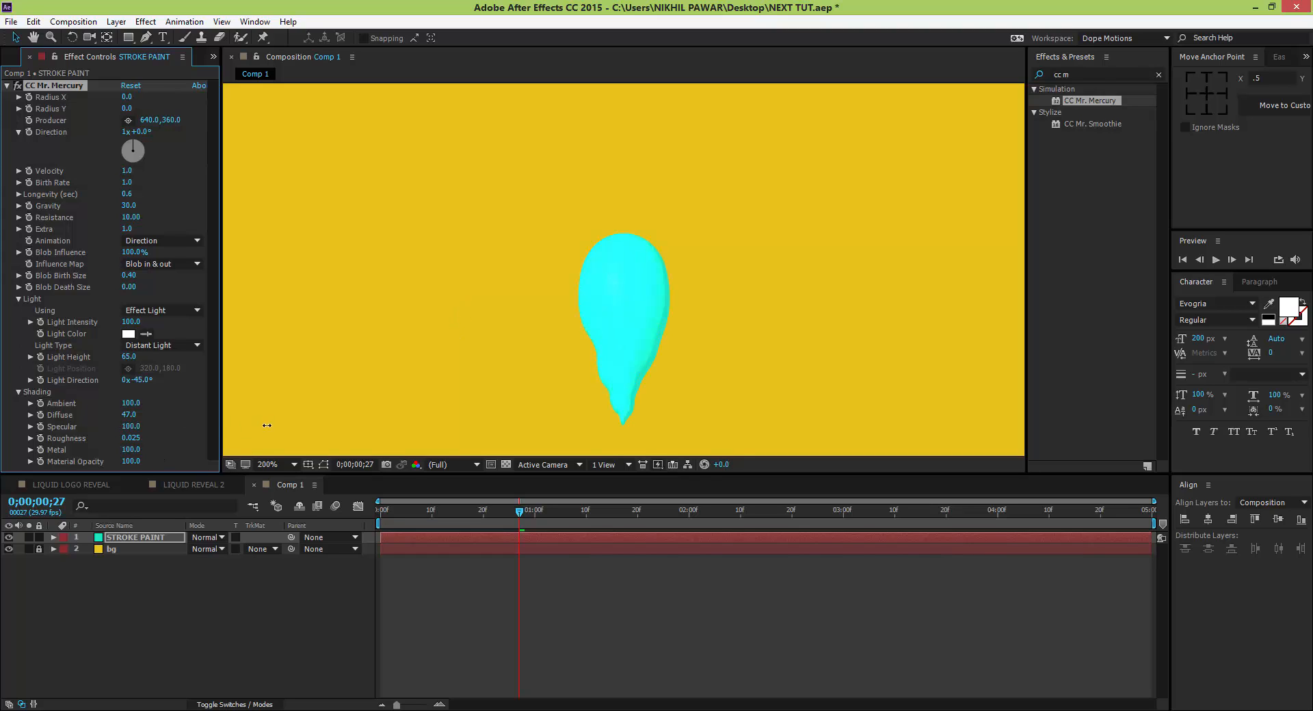
# Adjust the CC Mr. Mercury shading to Specular 10, Roughness 0.001, Diffuse 37 and Ambient 80.
pyautogui.click(127, 426)
pyautogui.write('10')
pyautogui.press('Return')
pyautogui.moveTo(134, 438)
pyautogui.mouseDown()
pyautogui.moveTo(179, 438)
pyautogui.moveTo(95, 448)
pyautogui.mouseUp()
pyautogui.moveTo(125, 405)
pyautogui.mouseDown()
pyautogui.moveTo(108, 404)
pyautogui.moveTo(115, 413)
pyautogui.mouseUp()
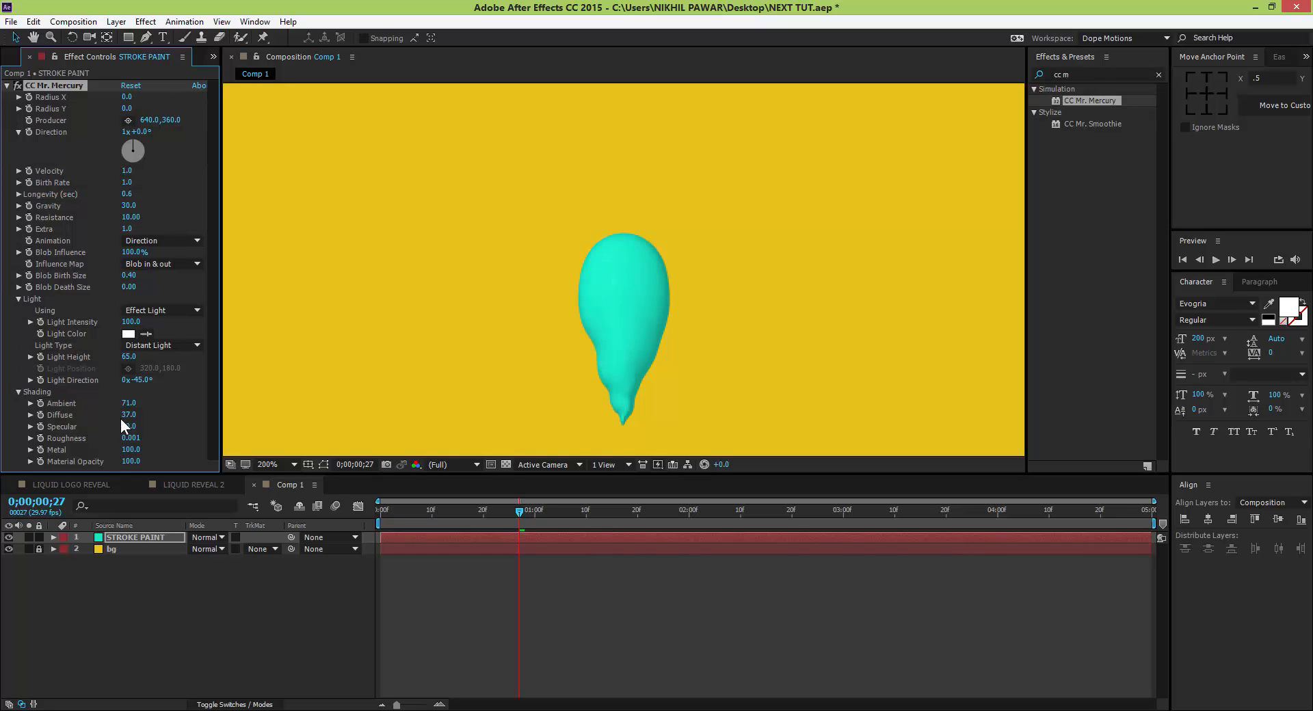
pyautogui.click(130, 404)
pyautogui.press('Return')
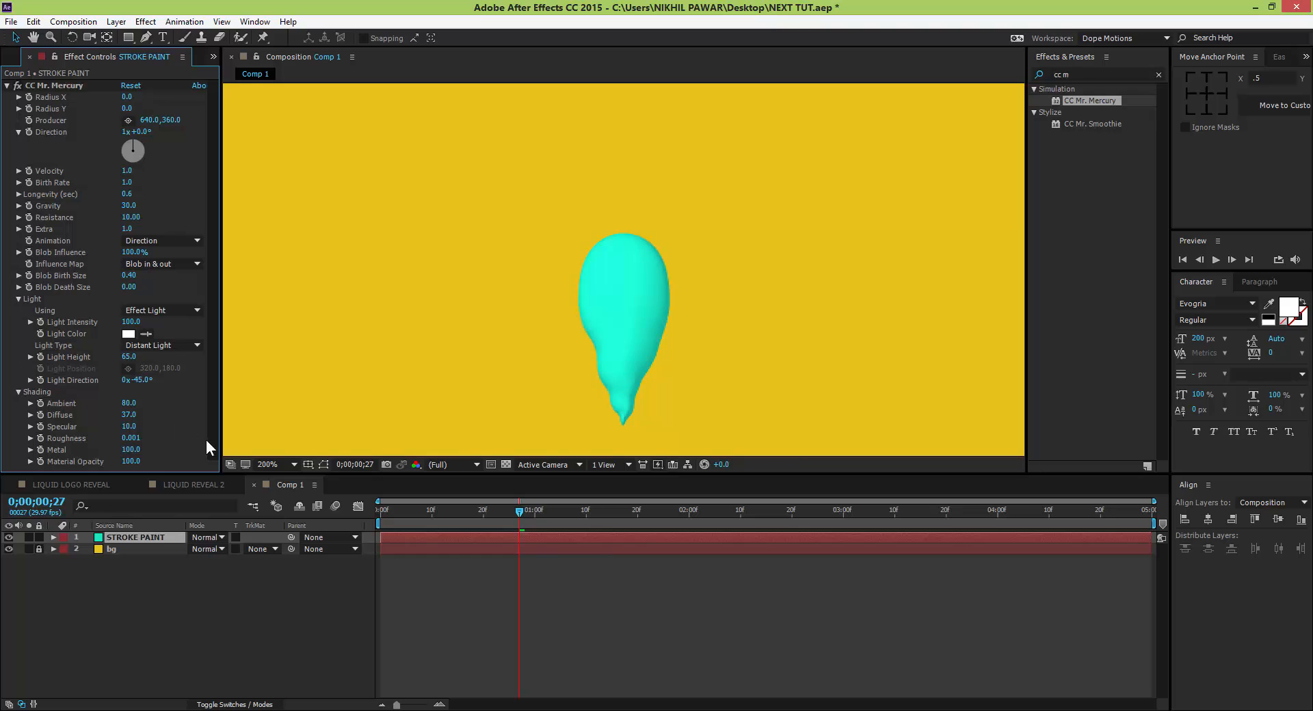
# Refine the blob's shading with Specular 12, Roughness 0.064 and Metal 22, keeping the STROKE PAINT layer selected.
pyautogui.moveTo(128, 426); pyautogui.dragTo(135, 465)
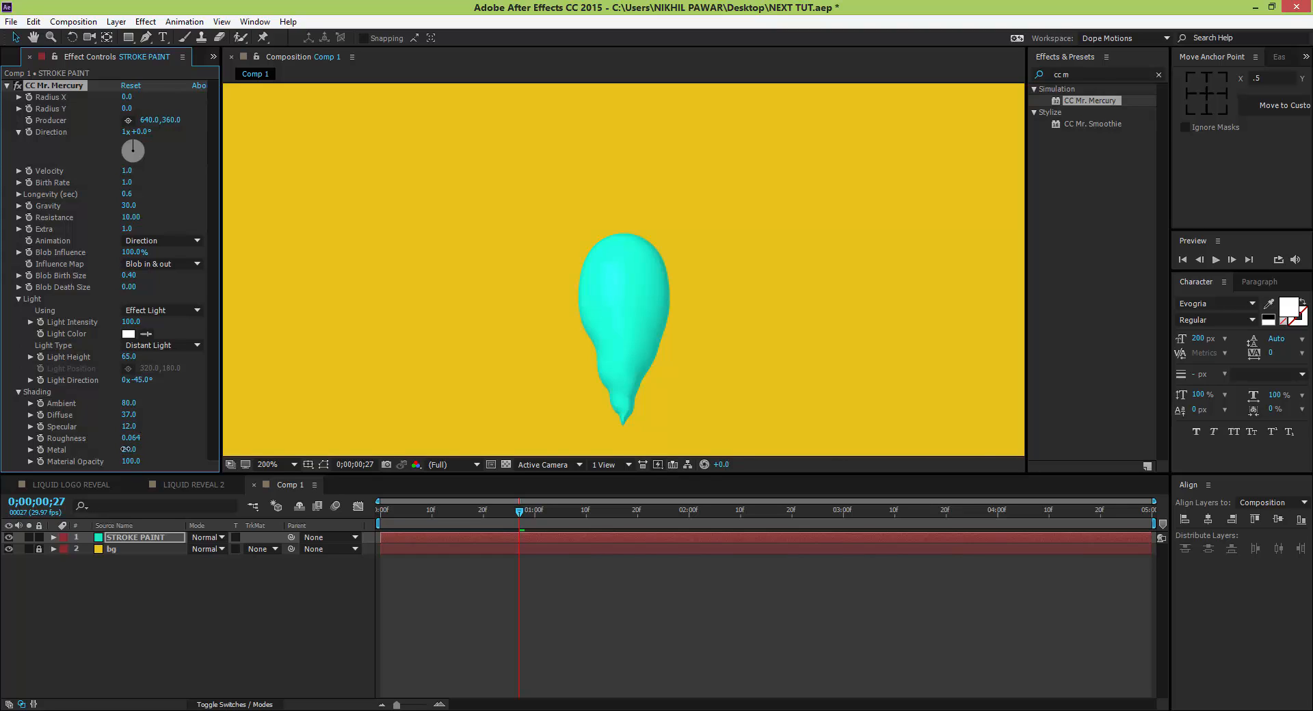
pyautogui.scroll(-2, 599, 314)
pyautogui.scroll(1, 599, 315)
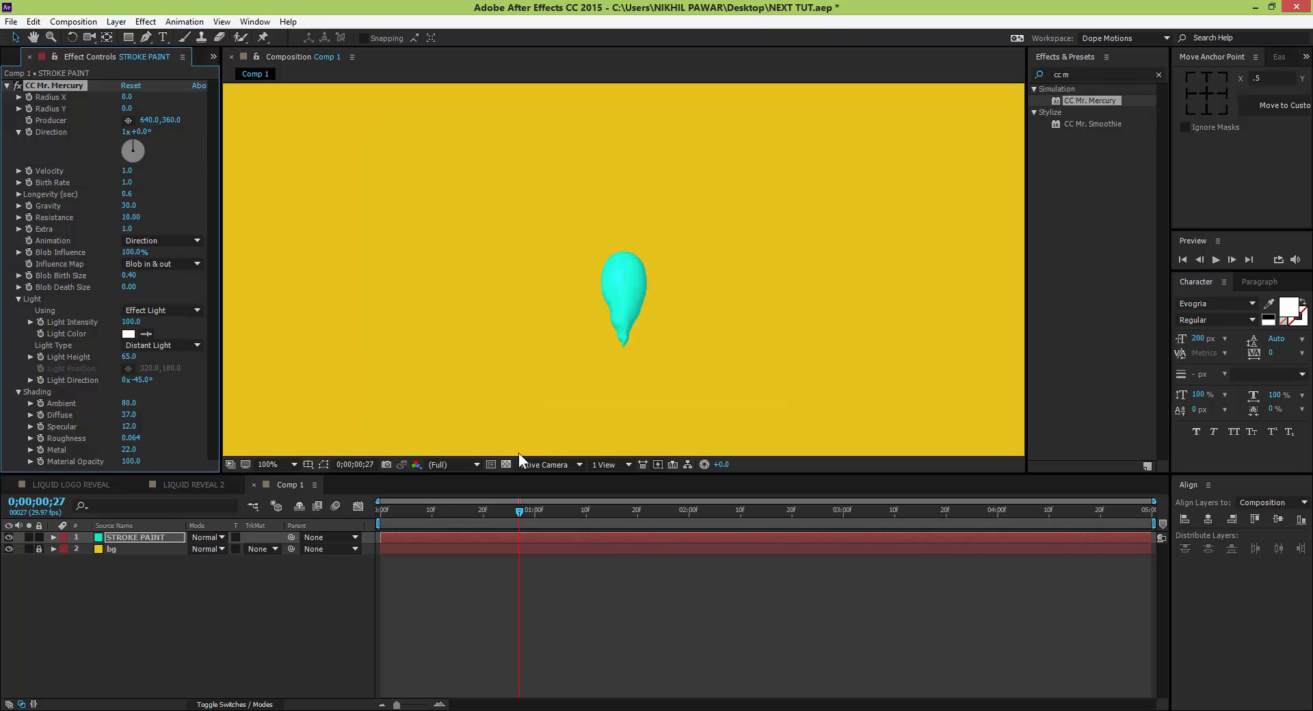
pyautogui.click(268, 600)
pyautogui.click(121, 537)
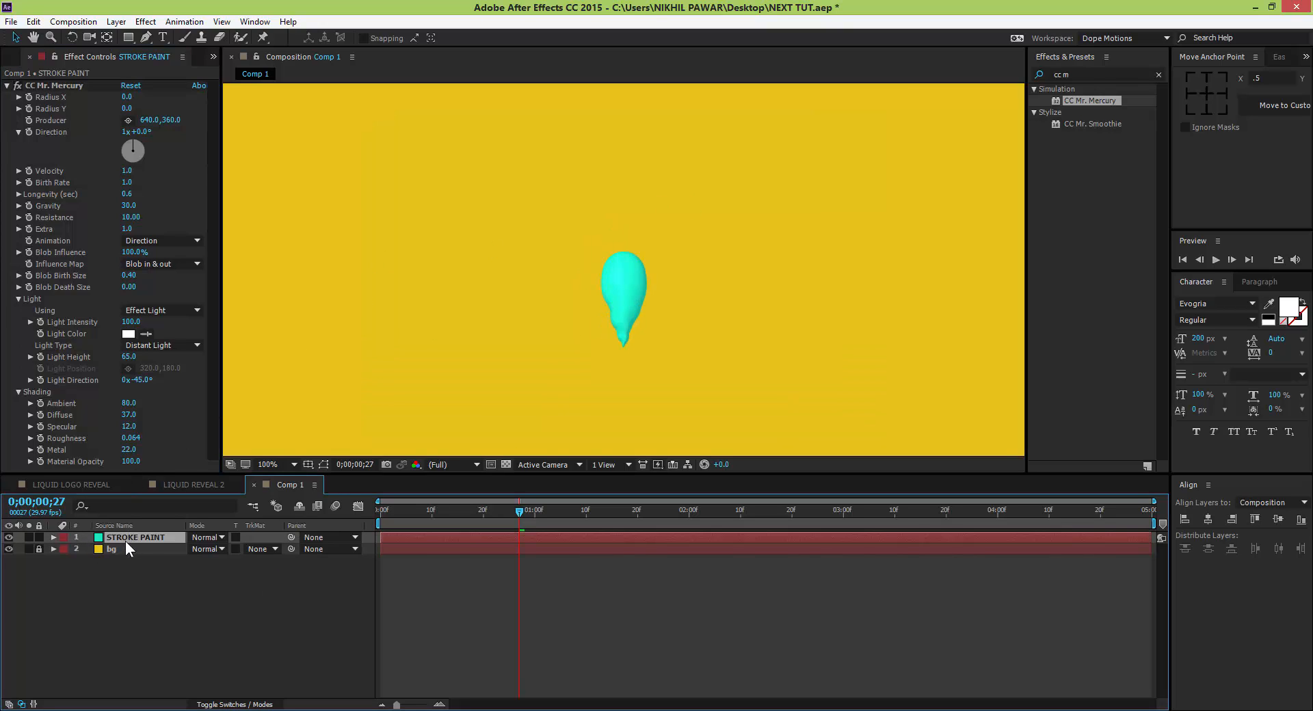
# Try a lower Light Intensity on CC Mr. Mercury and collapse its Shading and Light settings.
pyautogui.click(6, 87)
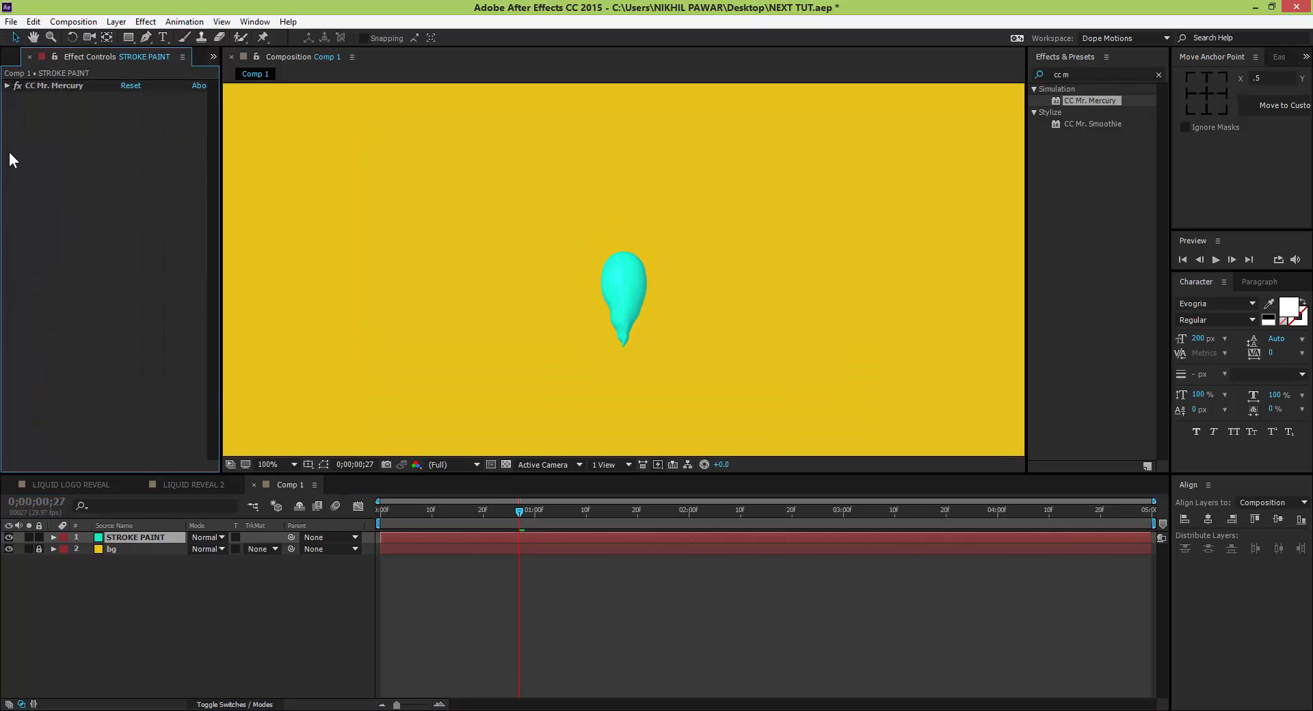
pyautogui.click(6, 87)
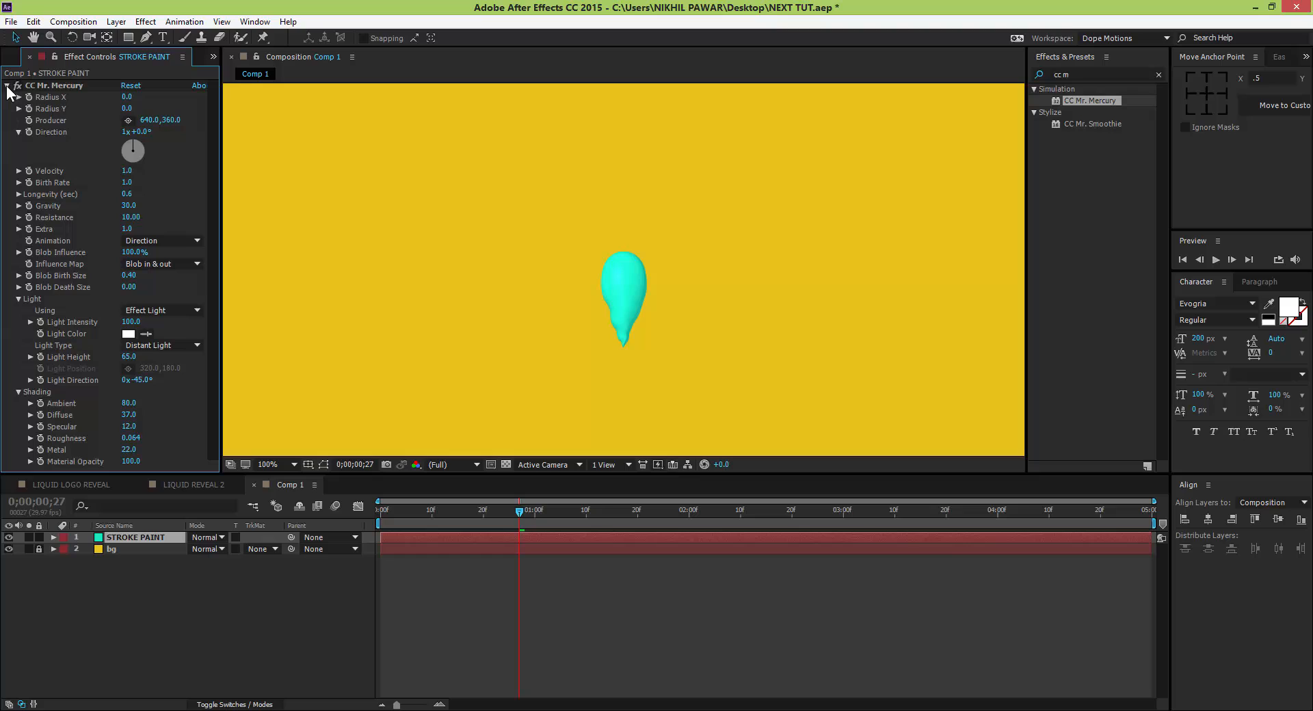
pyautogui.click(19, 392)
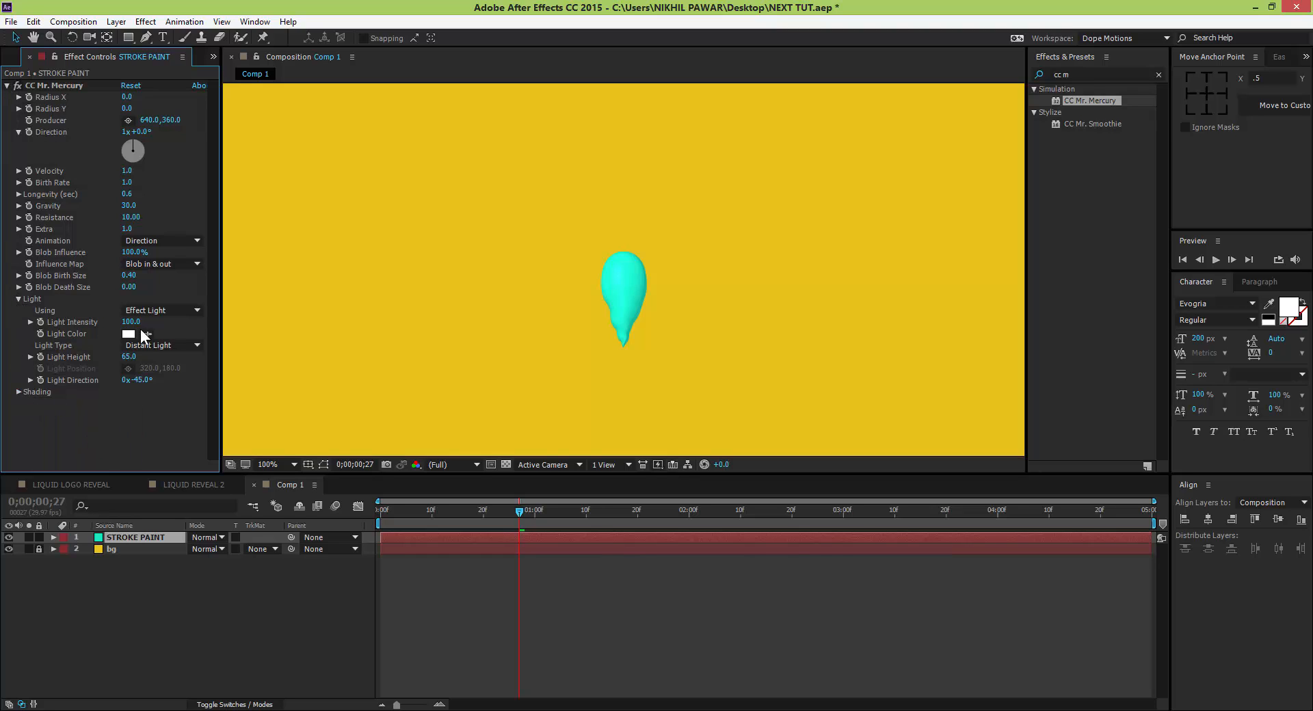
pyautogui.moveTo(130, 321)
pyautogui.mouseDown()
pyautogui.moveTo(107, 333)
pyautogui.moveTo(129, 324)
pyautogui.mouseUp()
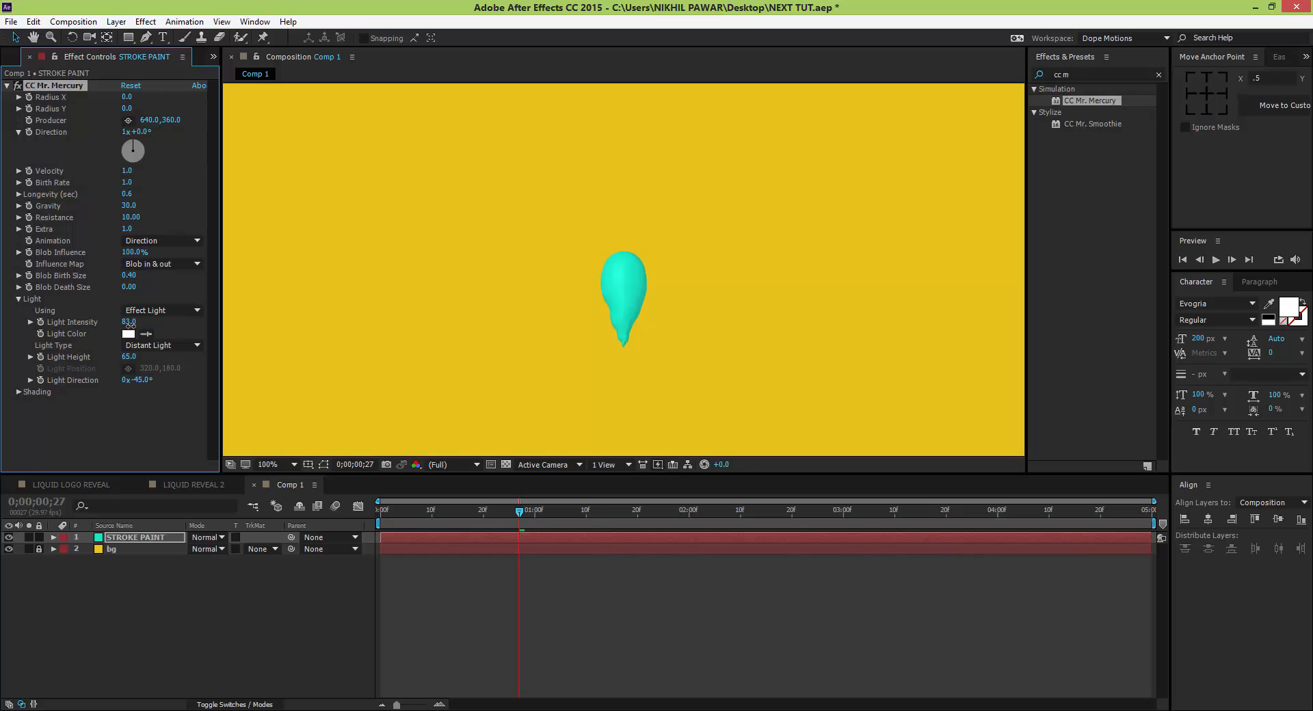
pyautogui.click(18, 299)
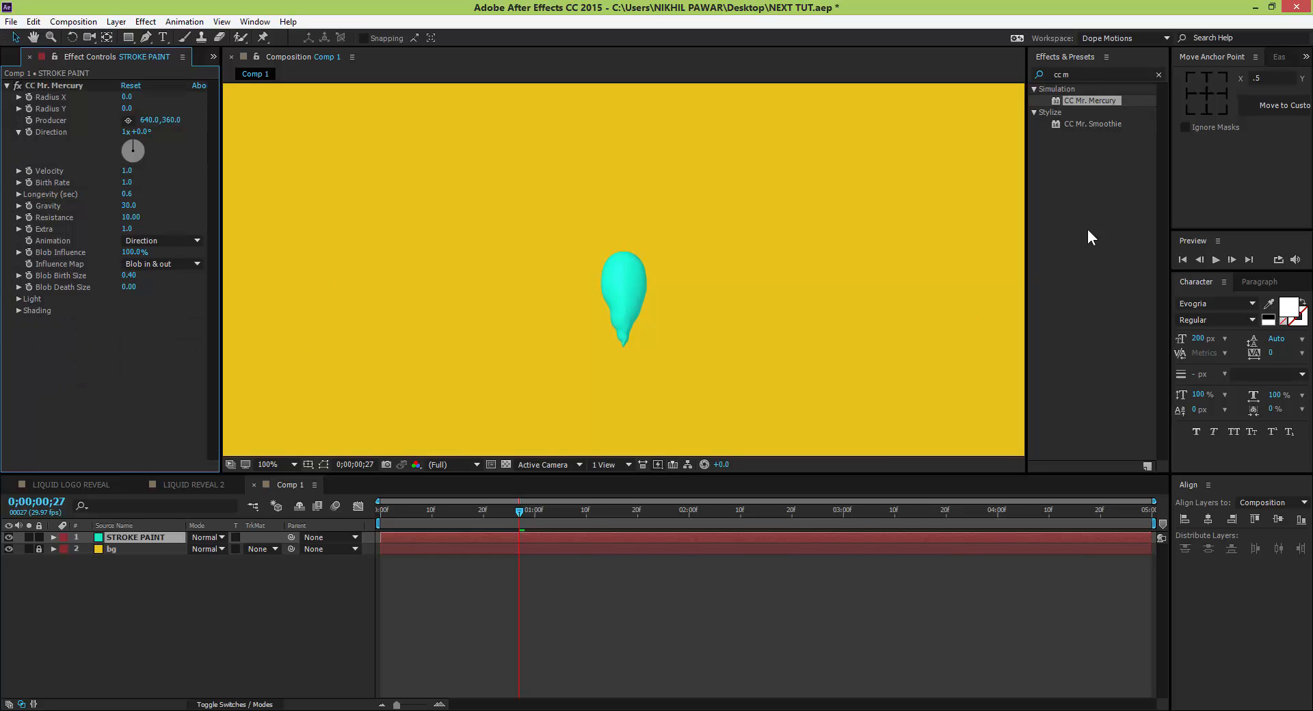
# Add a Fill effect to the STROKE PAINT layer and place it above CC Mr. Mercury in the effect order.
pyautogui.click(1091, 75)
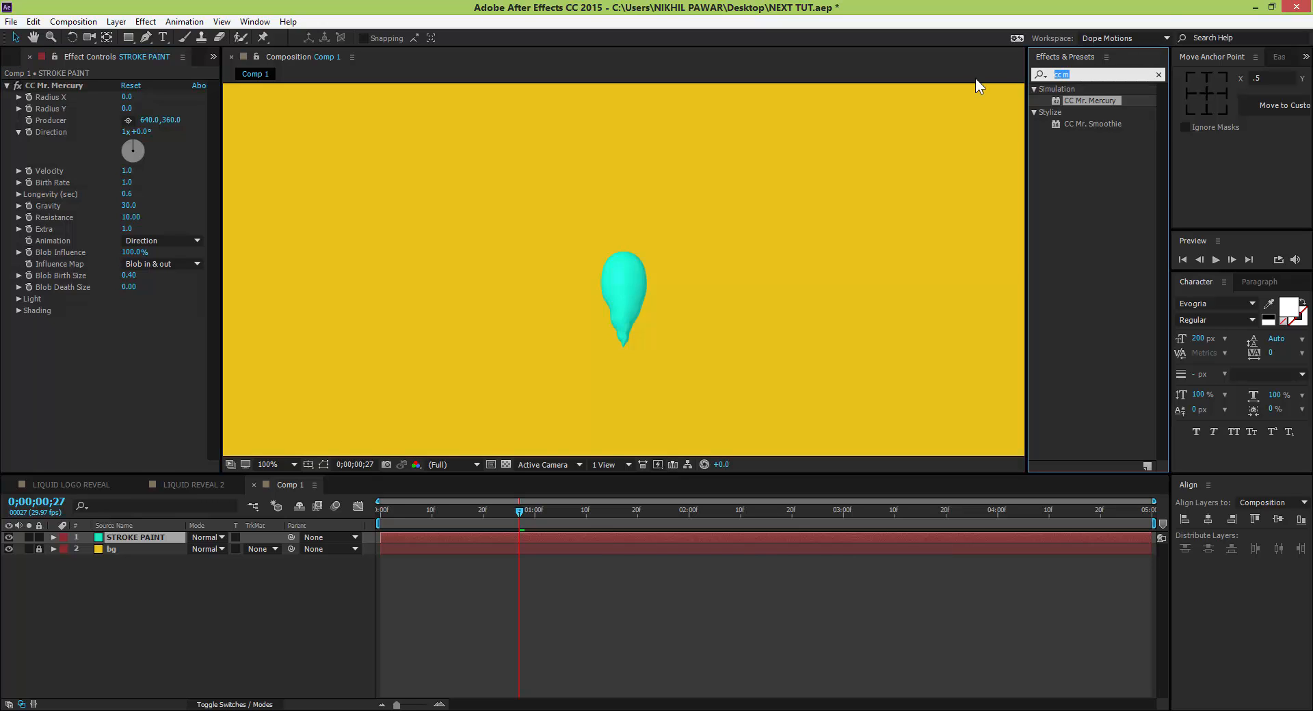
pyautogui.write('fill')
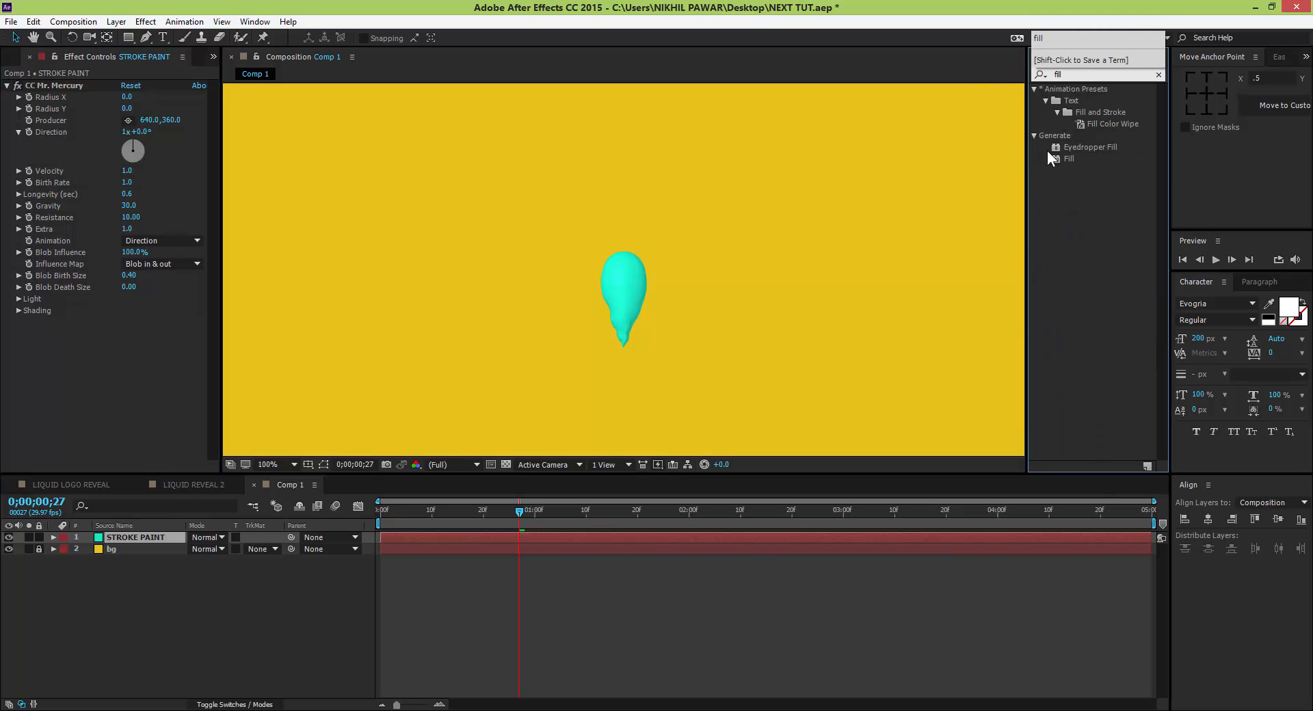
pyautogui.doubleClick(1069, 160)
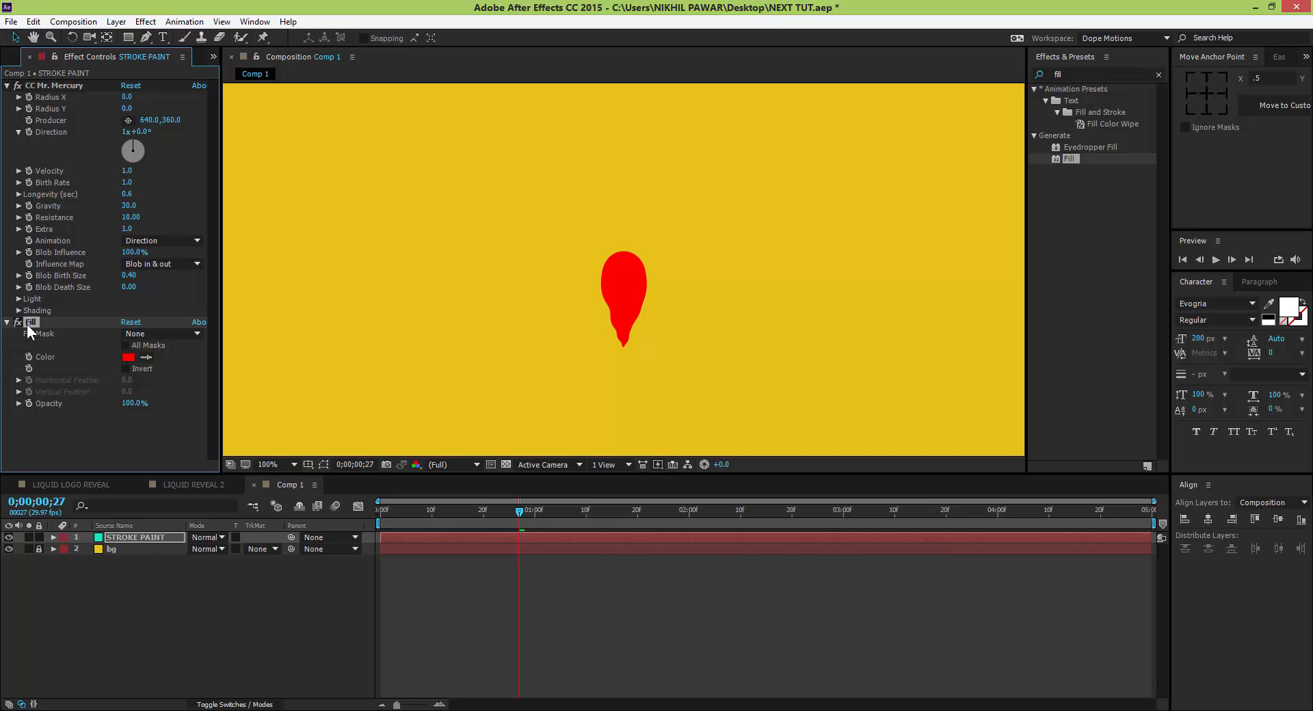
pyautogui.moveTo(26, 323); pyautogui.dragTo(45, 85)
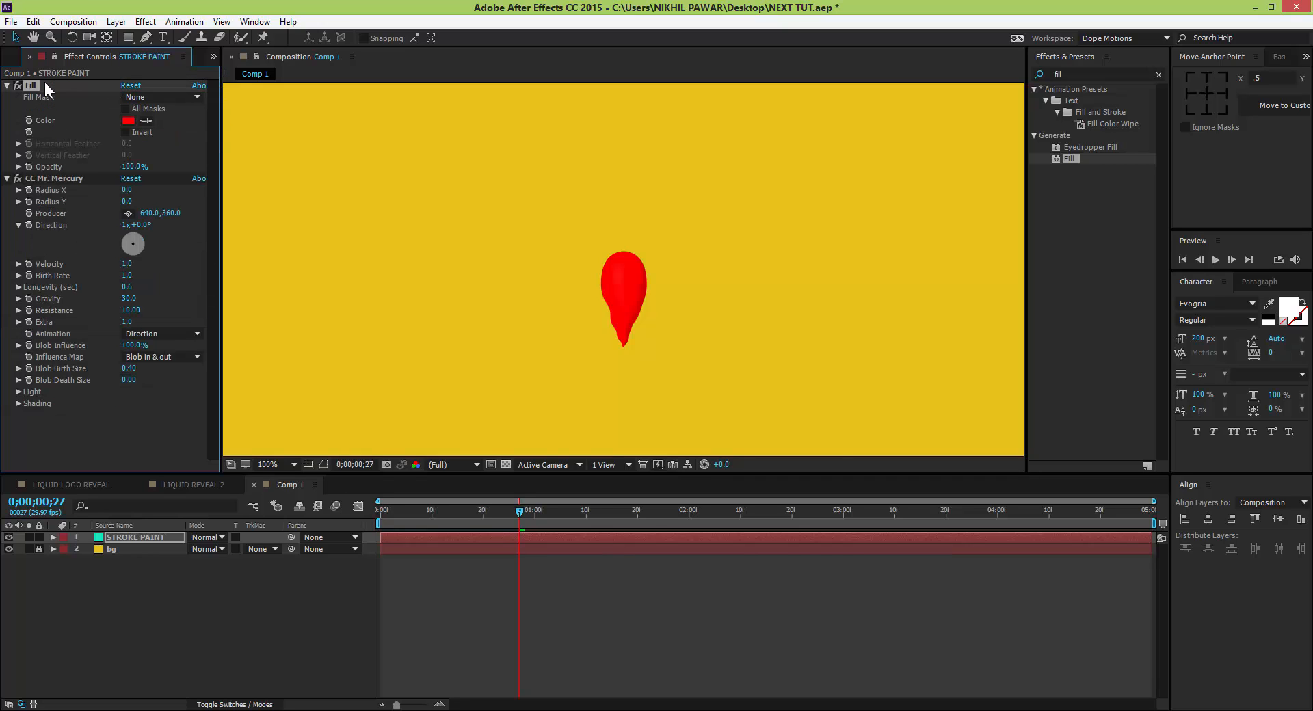
# Set the Fill colour to bright blue 10B4EA.
pyautogui.click(128, 120)
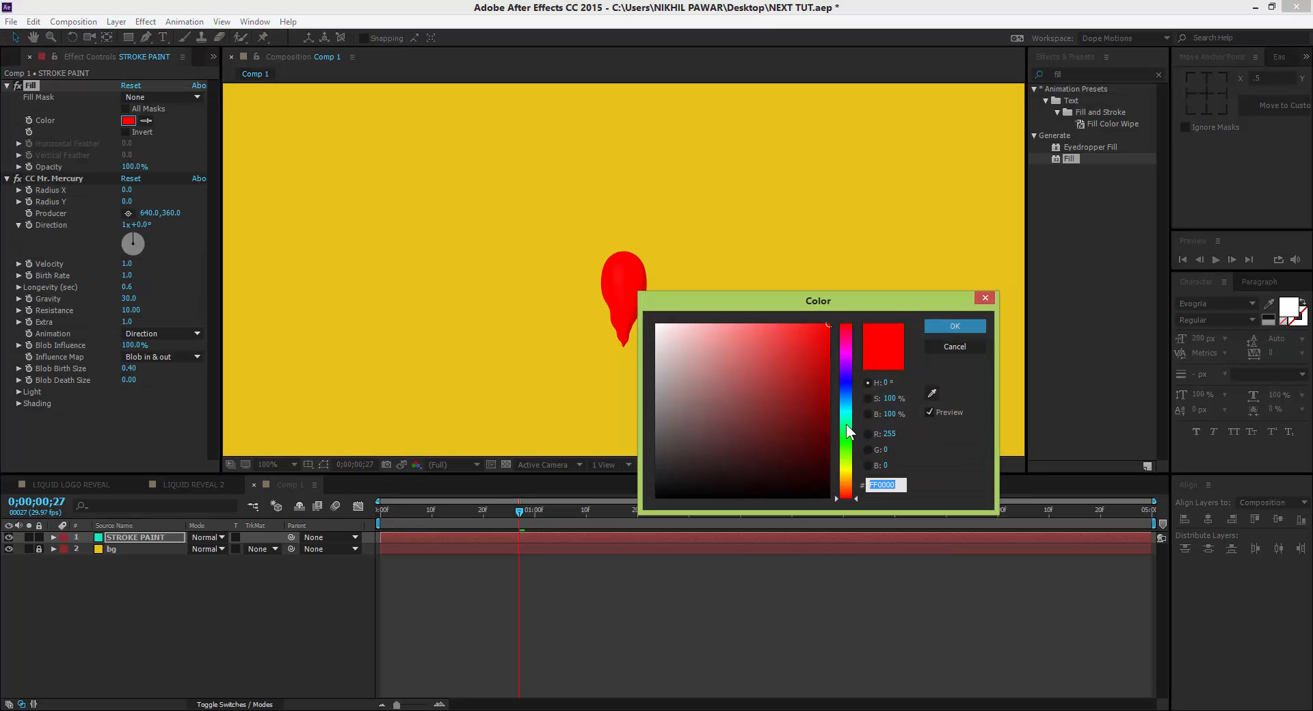
pyautogui.moveTo(847, 424)
pyautogui.mouseDown()
pyautogui.moveTo(842, 408)
pyautogui.moveTo(848, 435)
pyautogui.moveTo(847, 411)
pyautogui.mouseUp()
pyautogui.click(811, 342)
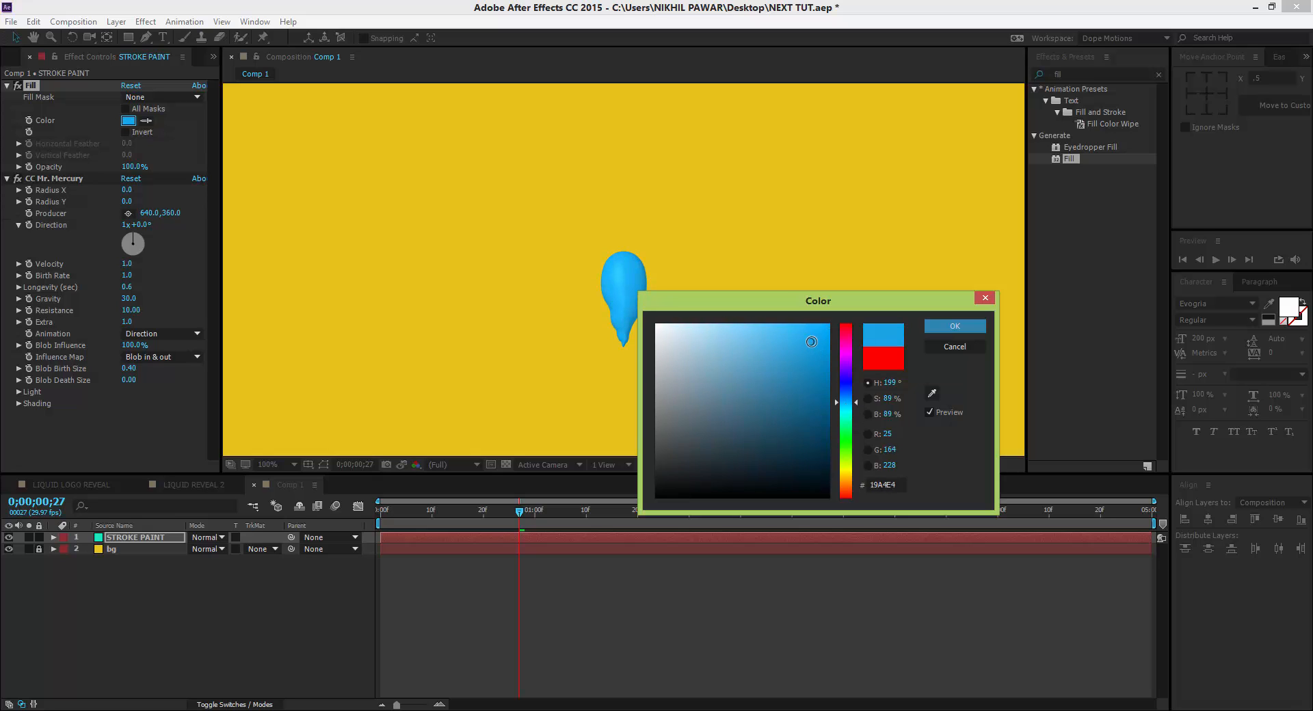
pyautogui.moveTo(847, 403); pyautogui.dragTo(841, 403)
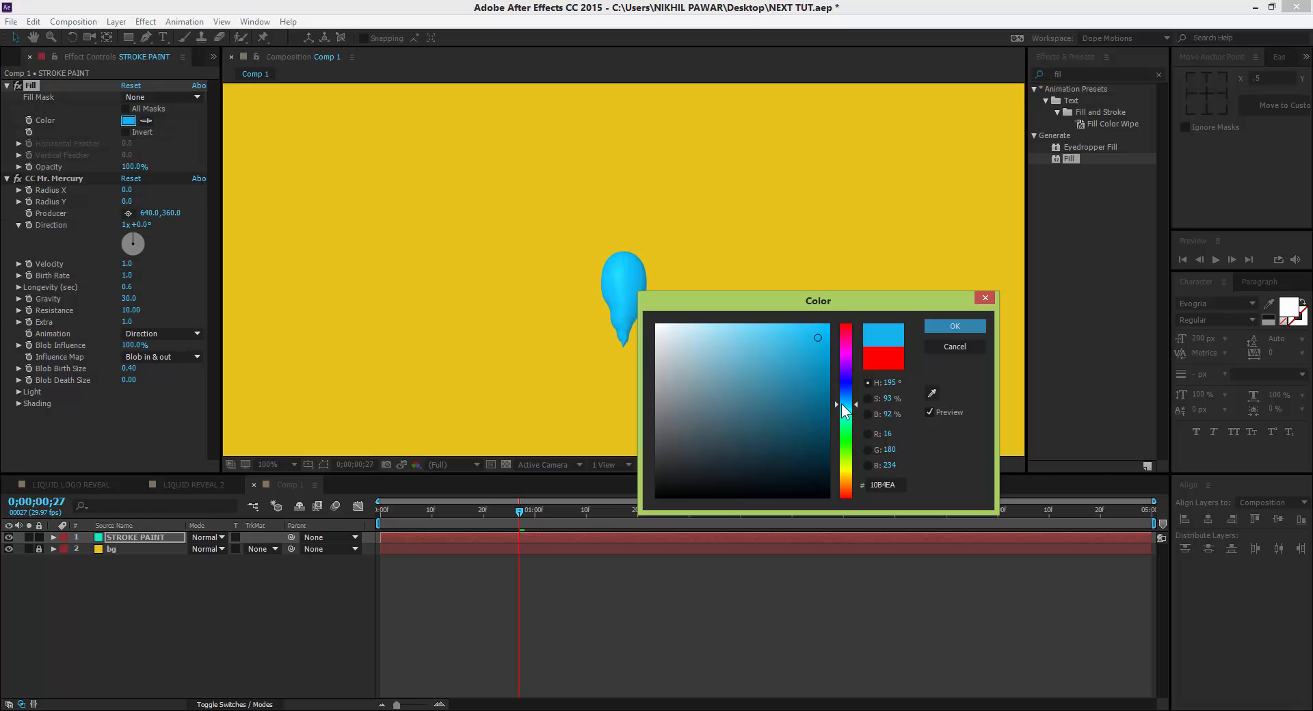
pyautogui.click(953, 324)
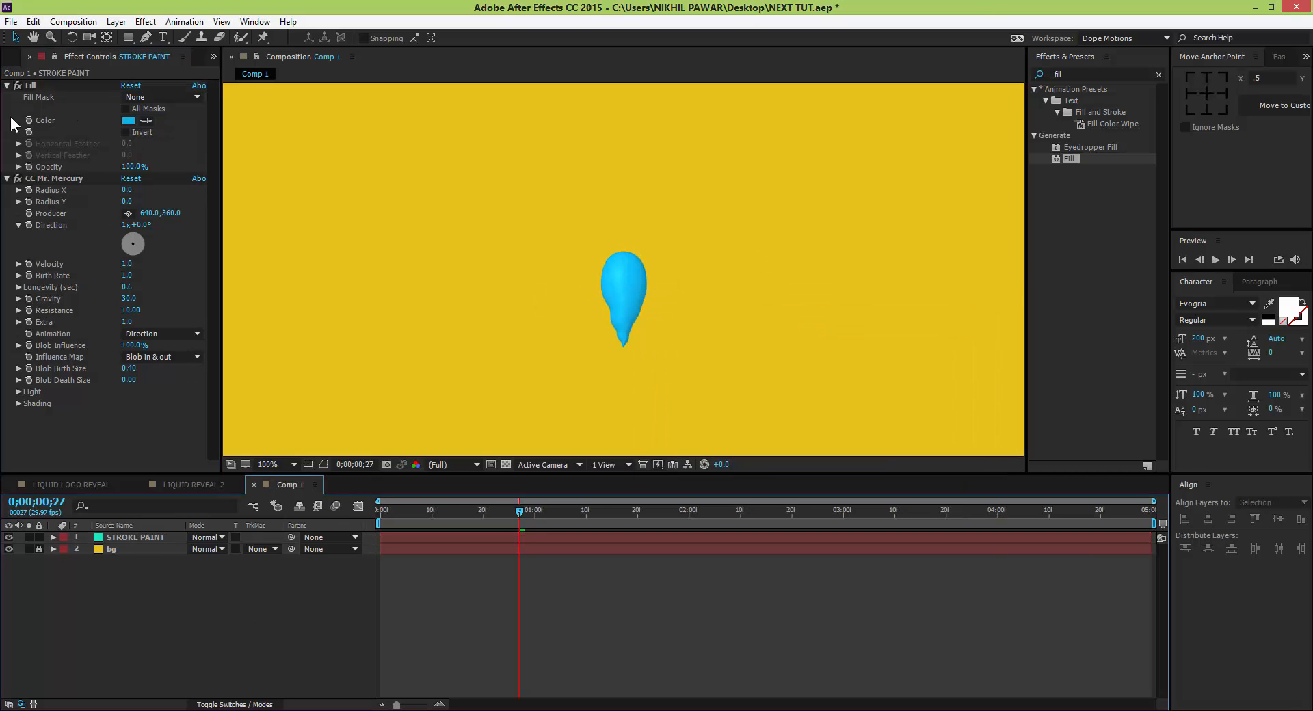
# Scrub the blue paint flow through to 0;00;02;03 and collapse the Fill settings.
pyautogui.scroll(-1, 581, 296)
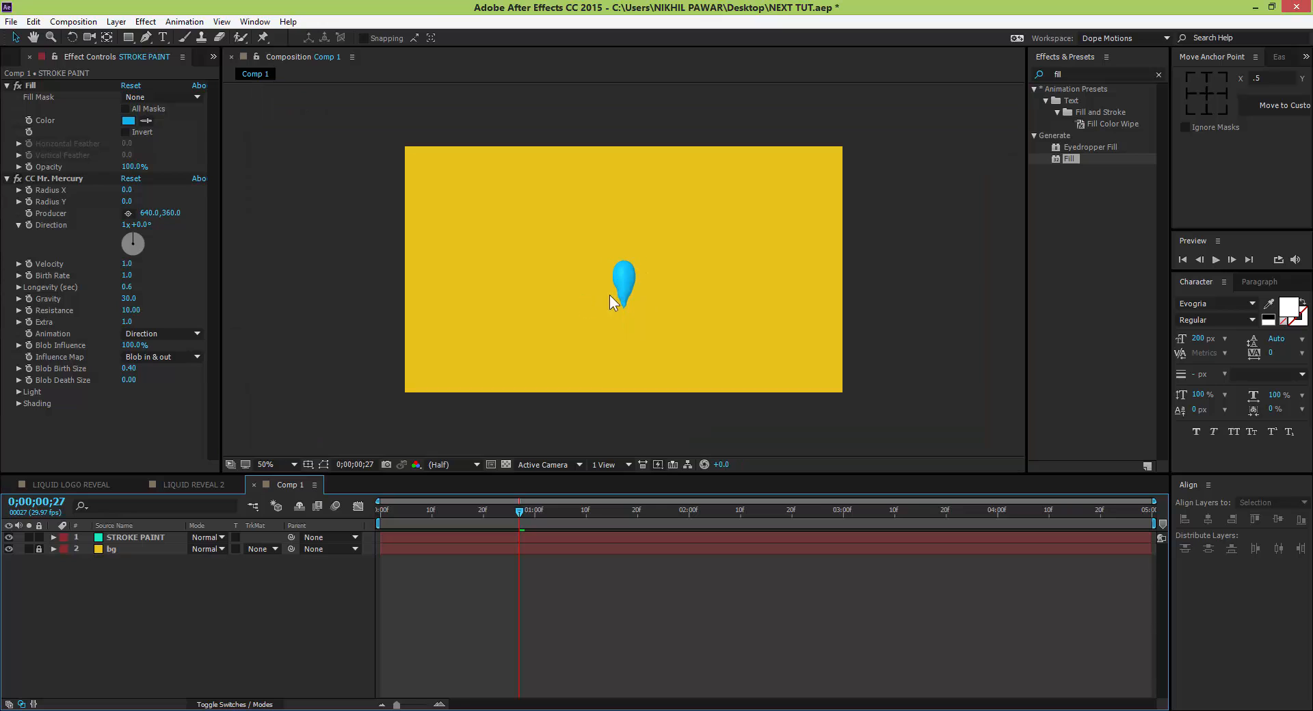
pyautogui.moveTo(422, 511); pyautogui.dragTo(698, 528)
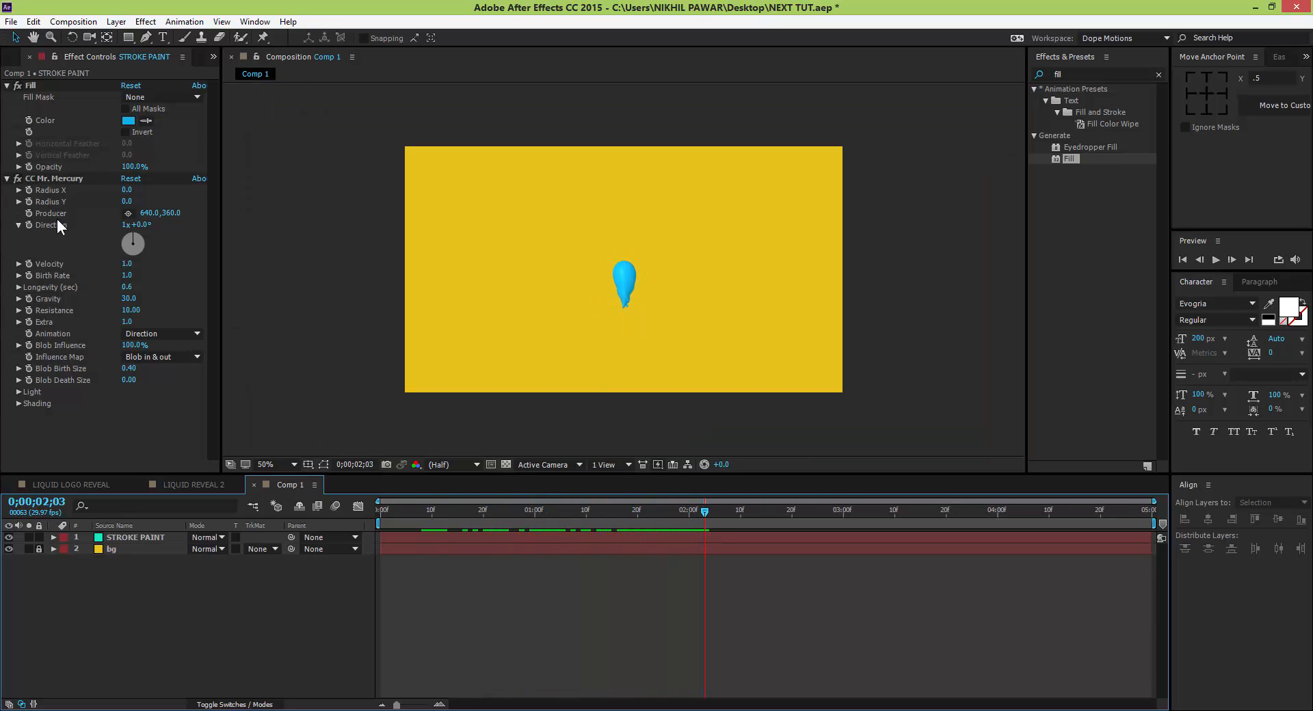
pyautogui.click(7, 85)
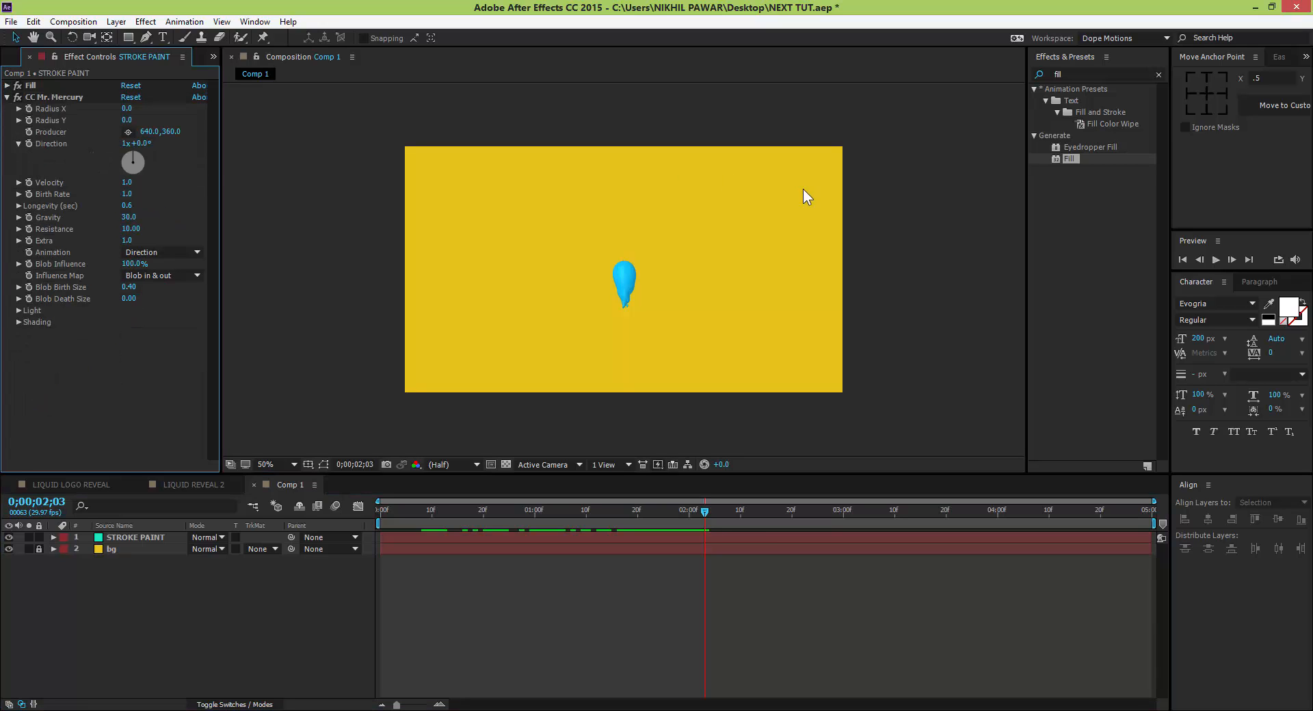
# Add the Turbulent Displace effect to the STROKE PAINT layer and scrub the paint flow to 0;00;01;20.
pyautogui.click(1053, 74)
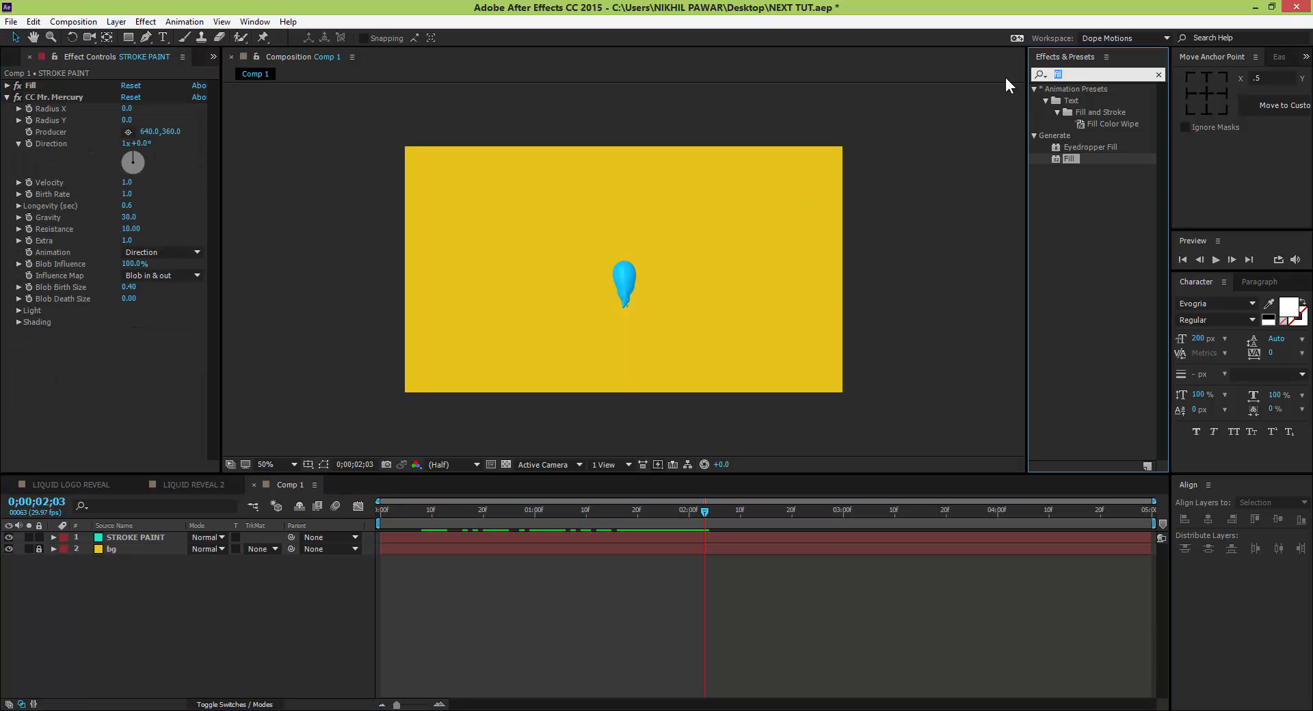
pyautogui.press('BackSpace')
pyautogui.press('BackSpace')
pyautogui.press('BackSpace')
pyautogui.press('BackSpace')
pyautogui.write('turb')
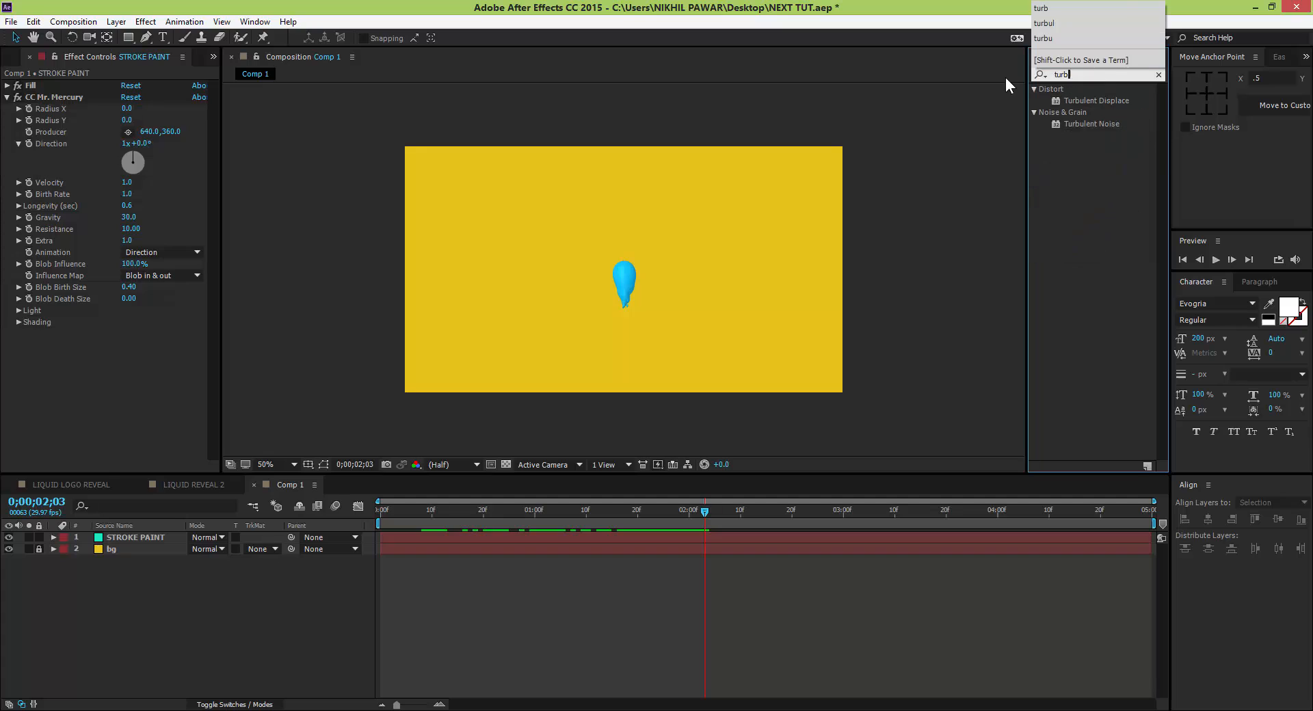
pyautogui.click(1089, 101)
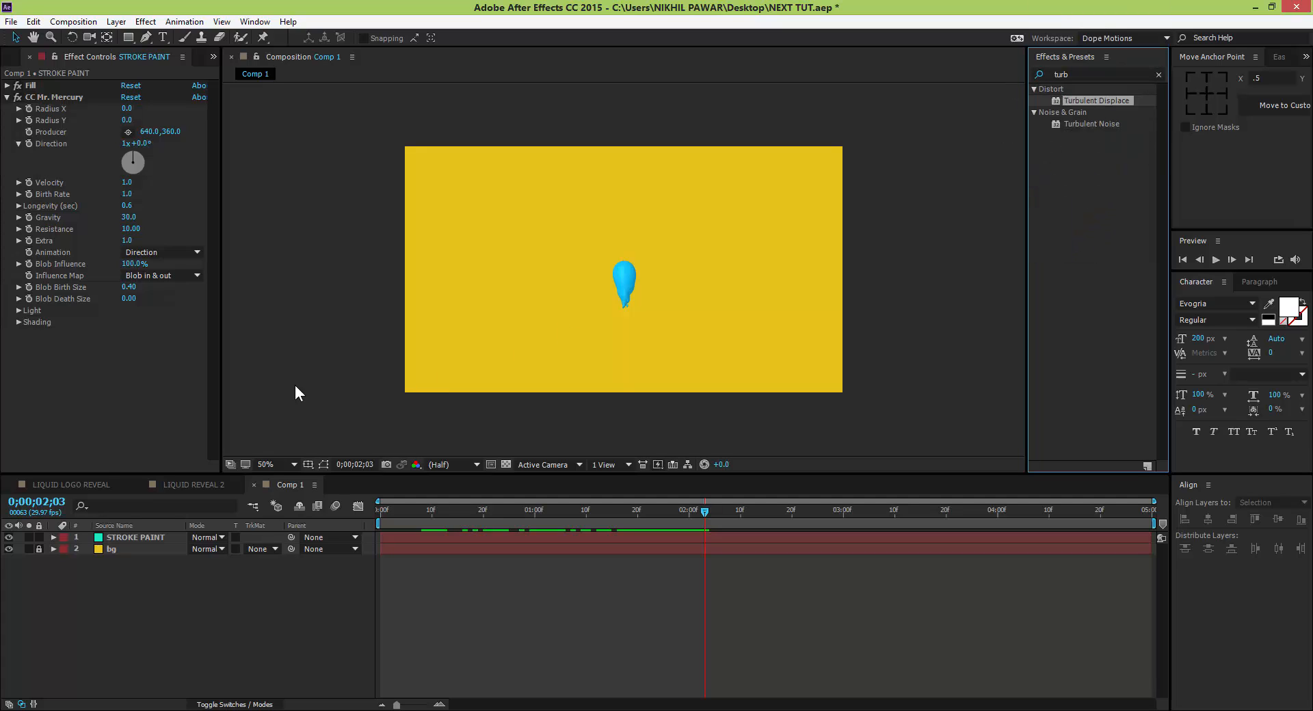
pyautogui.click(135, 538)
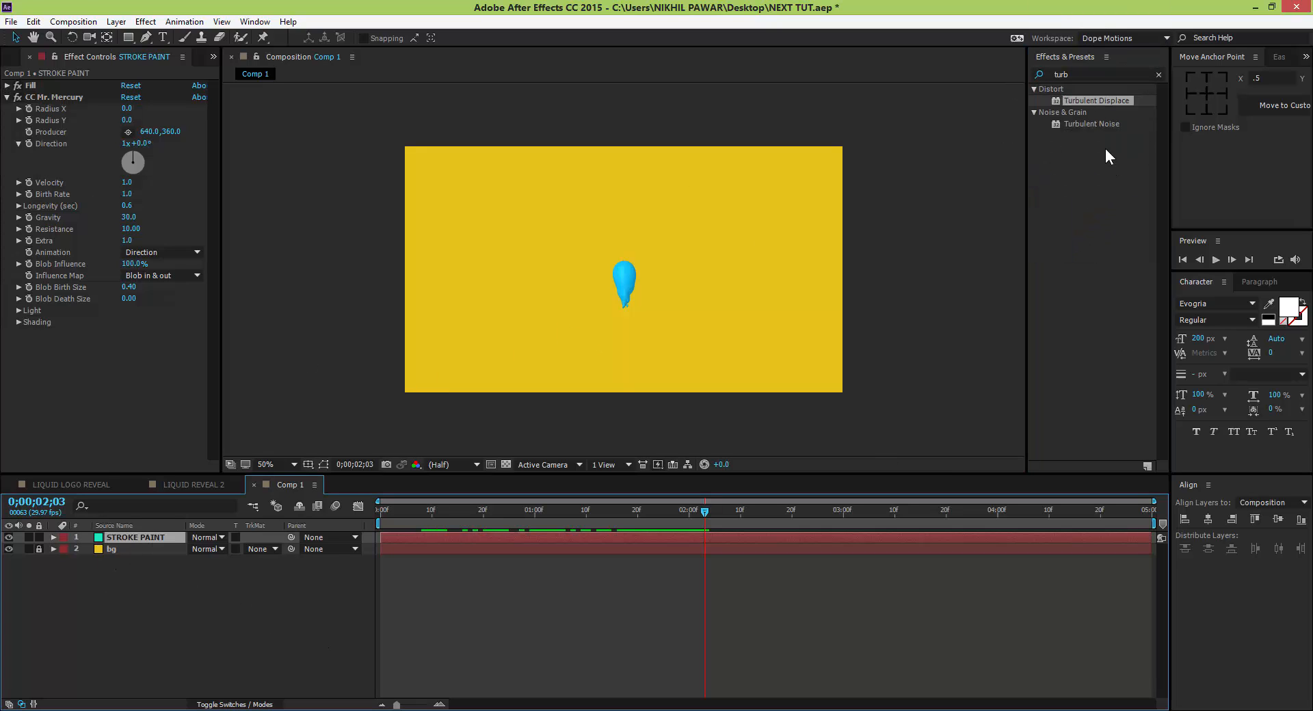
pyautogui.doubleClick(1081, 102)
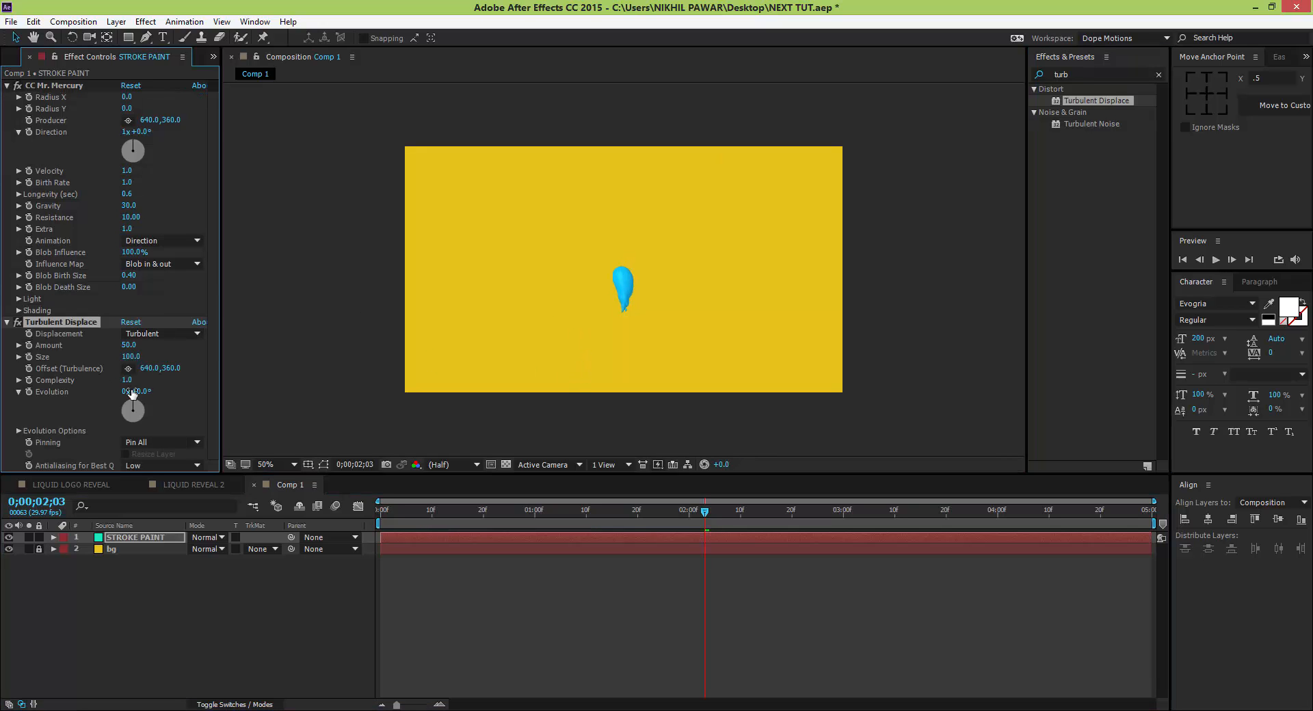
pyautogui.moveTo(440, 510); pyautogui.dragTo(640, 533)
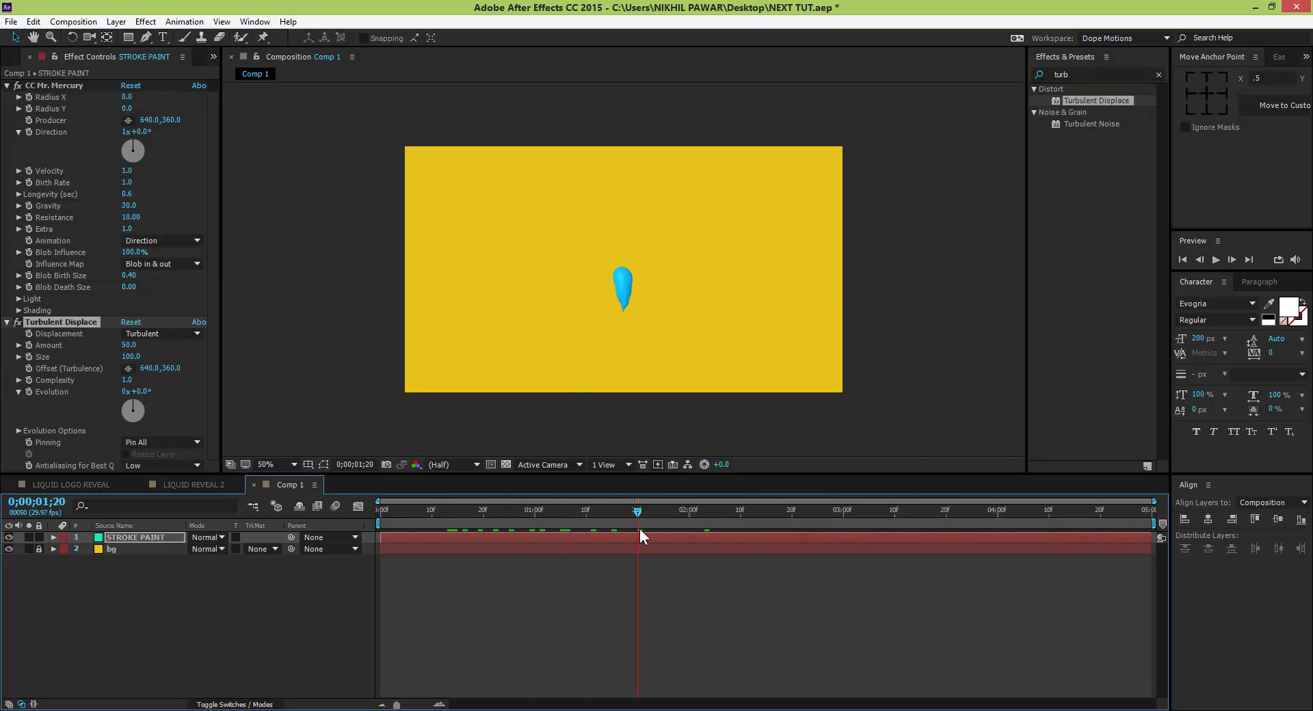
# Set Turbulent Displace's Size to 40 and Amount to 60, and scrub the flow to 0;00;01;17.
pyautogui.click(130, 345)
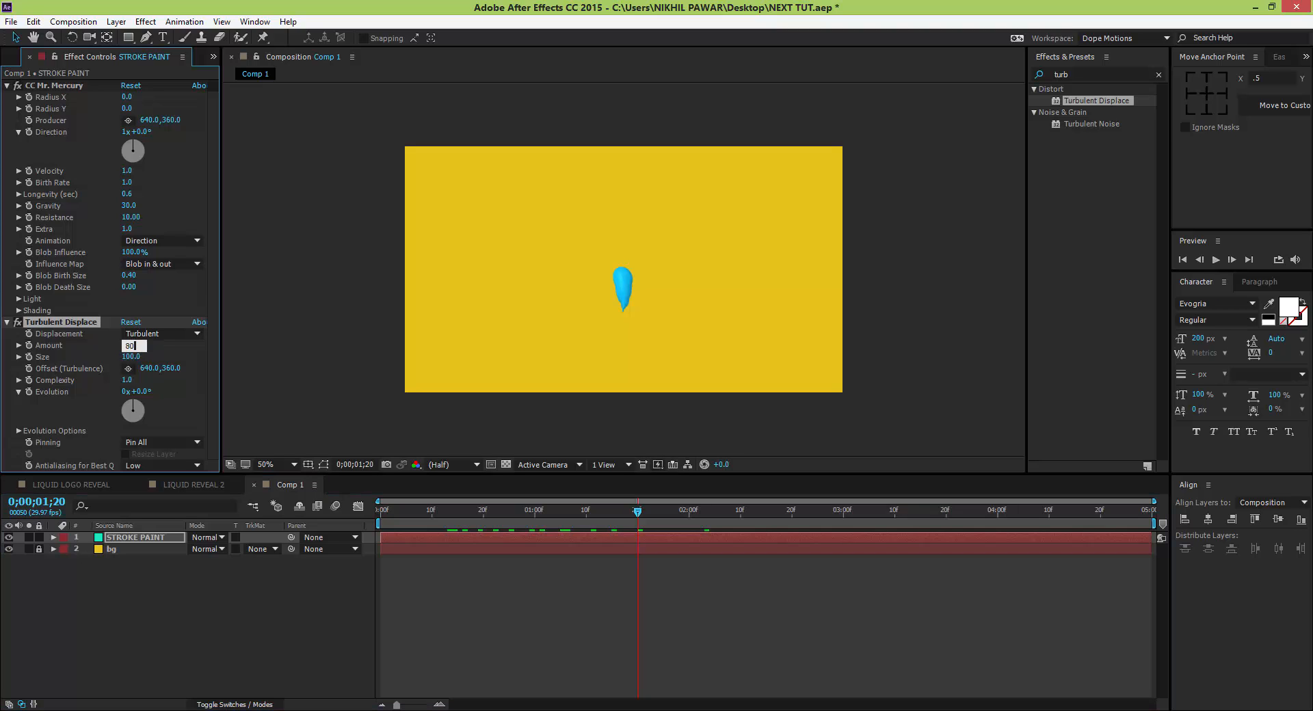
pyautogui.press('Return')
pyautogui.moveTo(130, 356); pyautogui.dragTo(71, 366)
pyautogui.click(126, 345)
pyautogui.write('60')
pyautogui.click(171, 359)
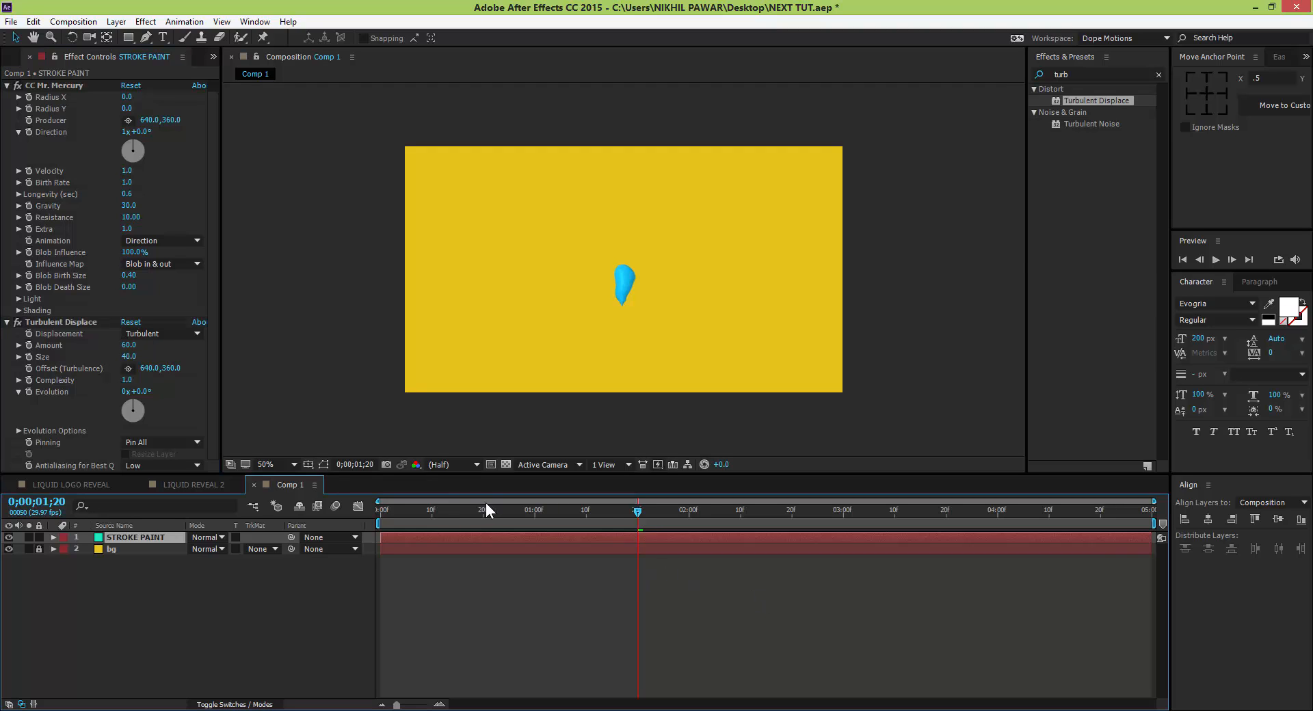
pyautogui.moveTo(469, 507); pyautogui.dragTo(621, 519)
pyautogui.scroll(1, 641, 362)
pyautogui.scroll(-1, 692, 371)
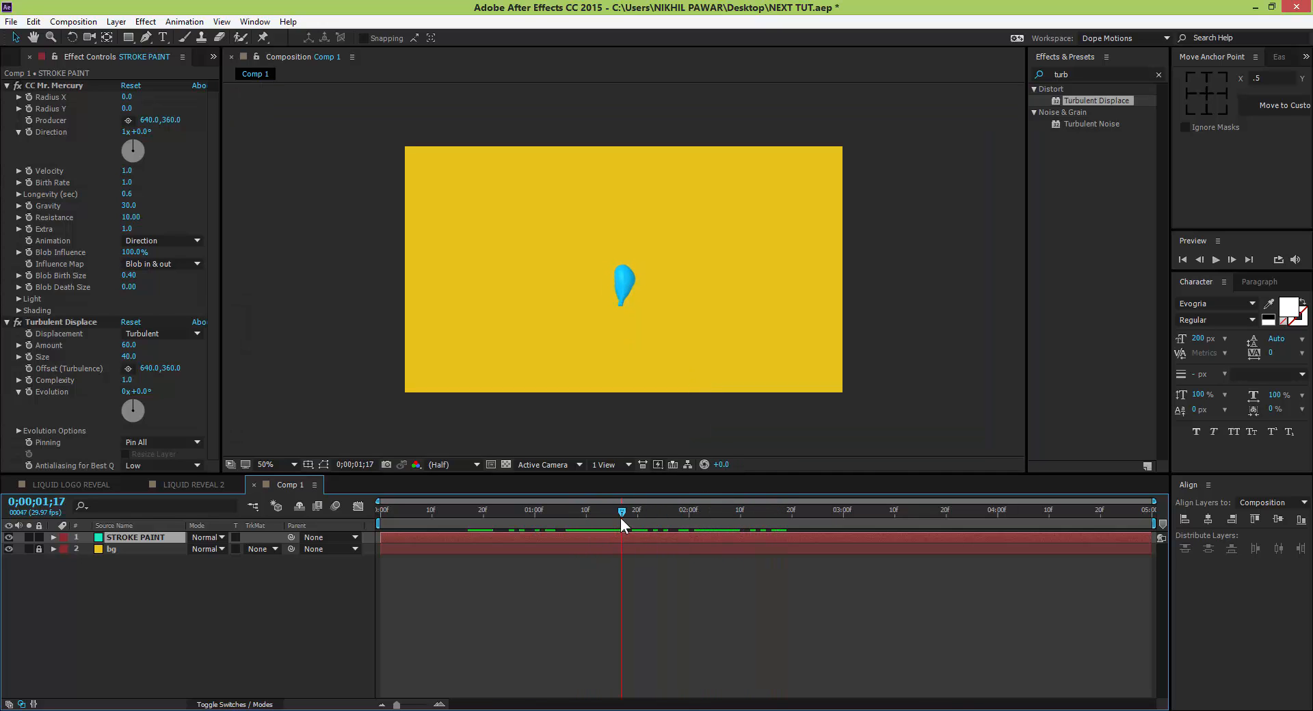
# Set the Turbulent Displace Amount to 40 and play back the paint flow.
pyautogui.moveTo(129, 345); pyautogui.dragTo(140, 345)
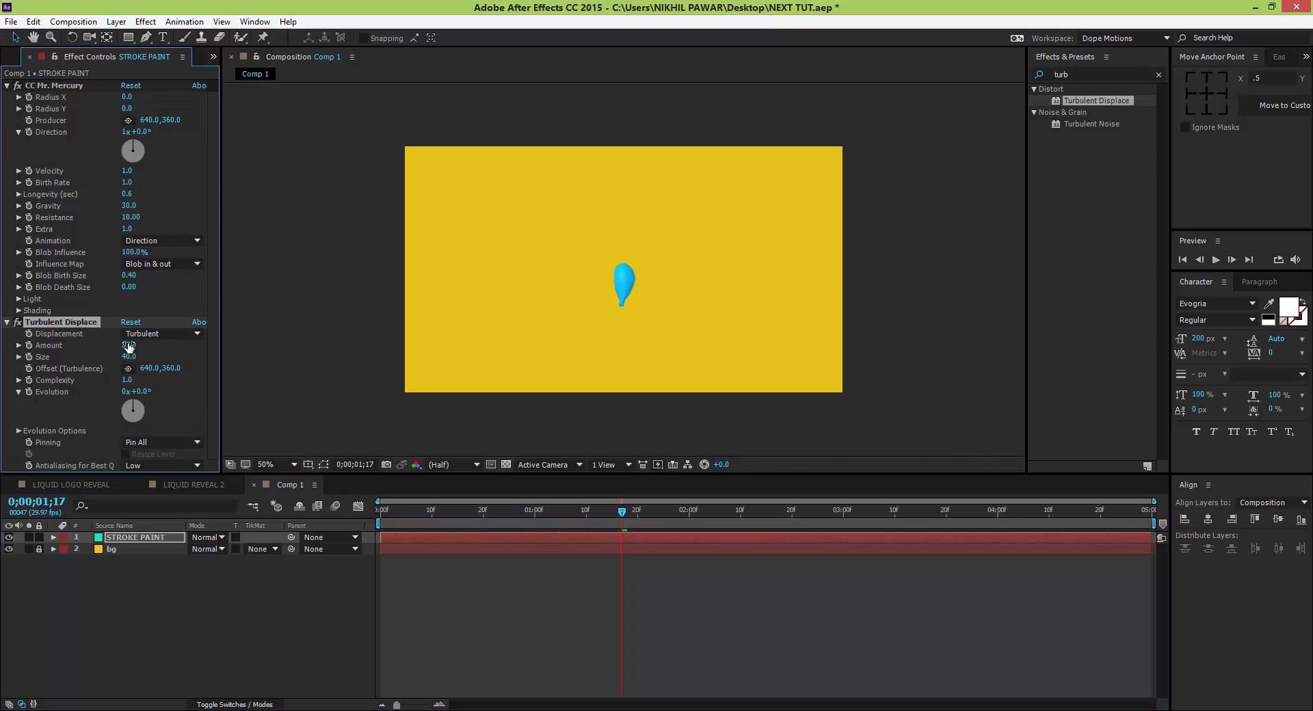
pyautogui.click(130, 346)
pyautogui.write('40')
pyautogui.click(190, 346)
pyautogui.click(624, 515)
pyautogui.press('space')
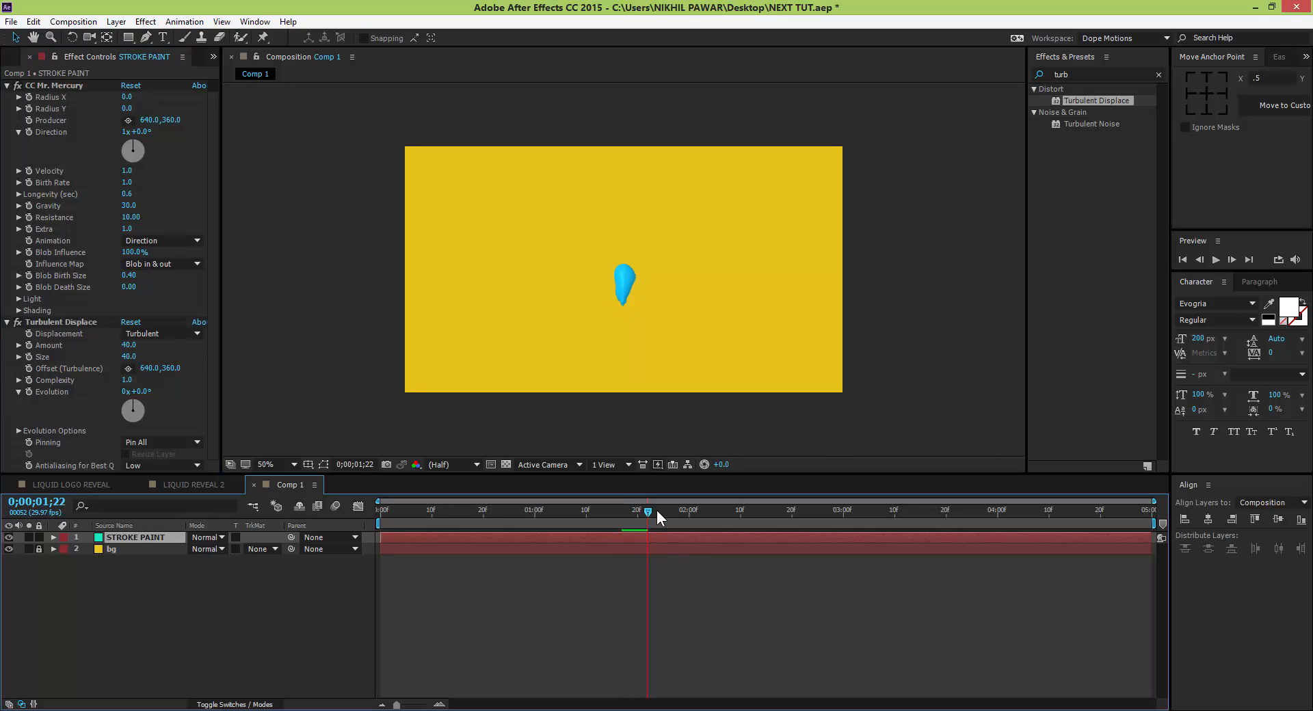
# Collapse the Turbulent Displace and CC Mr. Mercury settings and add a null object layer to Comp 1.
pyautogui.click(7, 322)
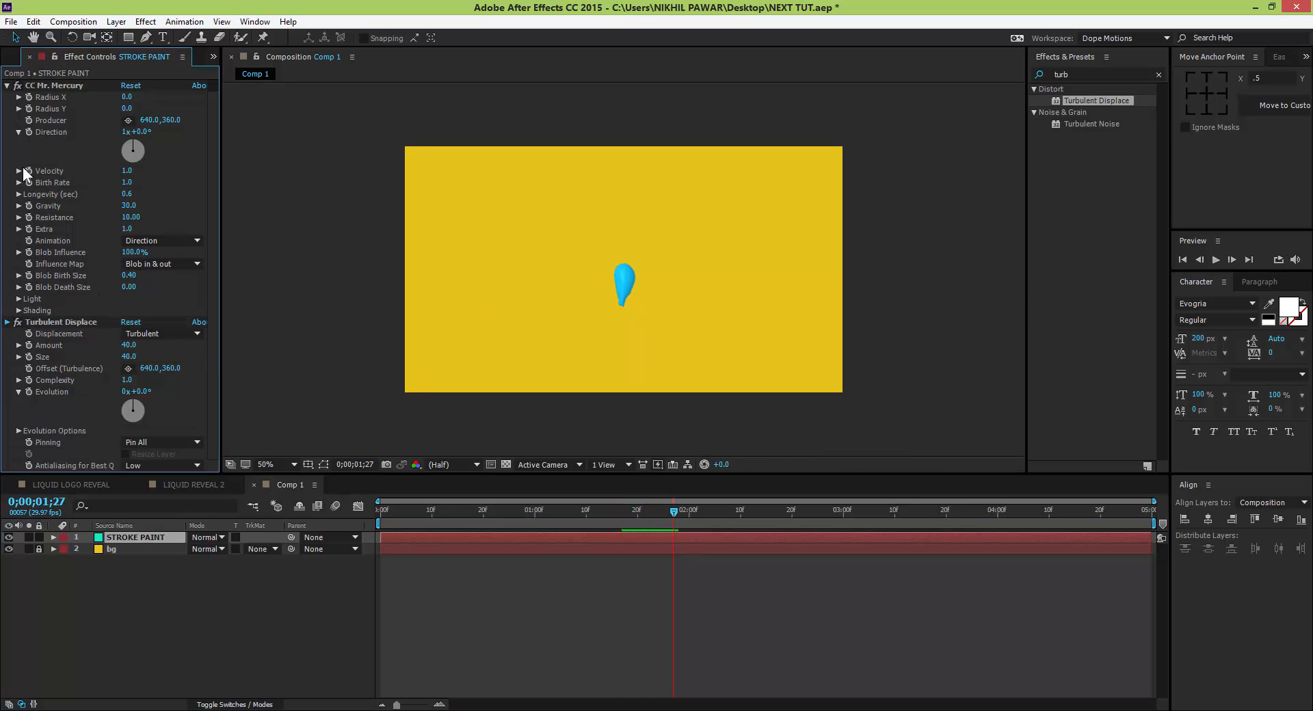
pyautogui.click(7, 98)
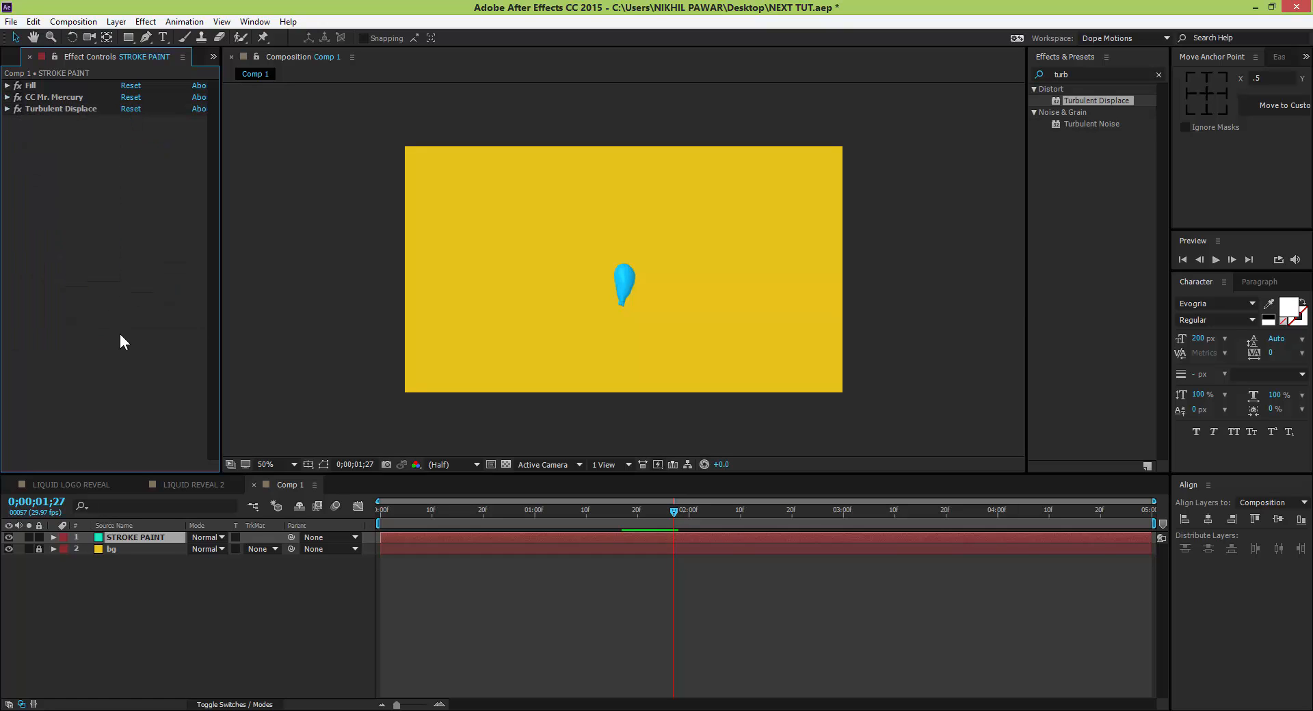
pyautogui.click(141, 592)
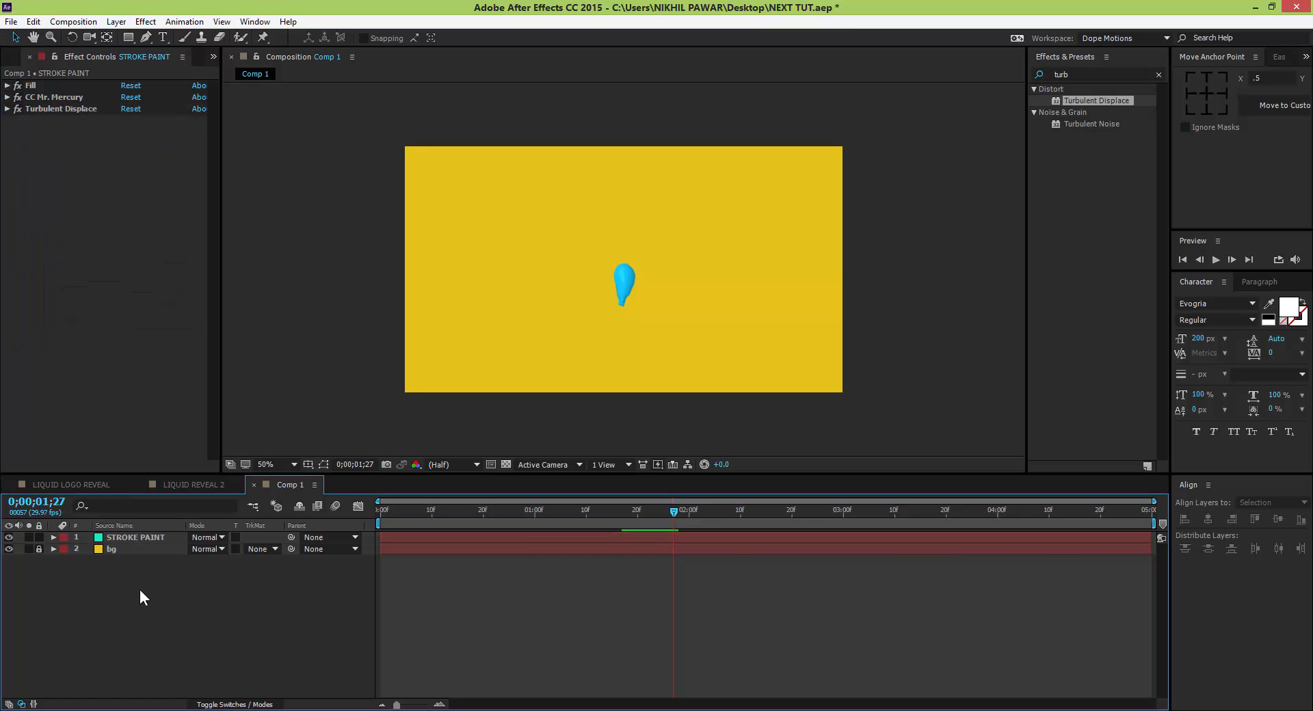
pyautogui.rightClick(140, 590)
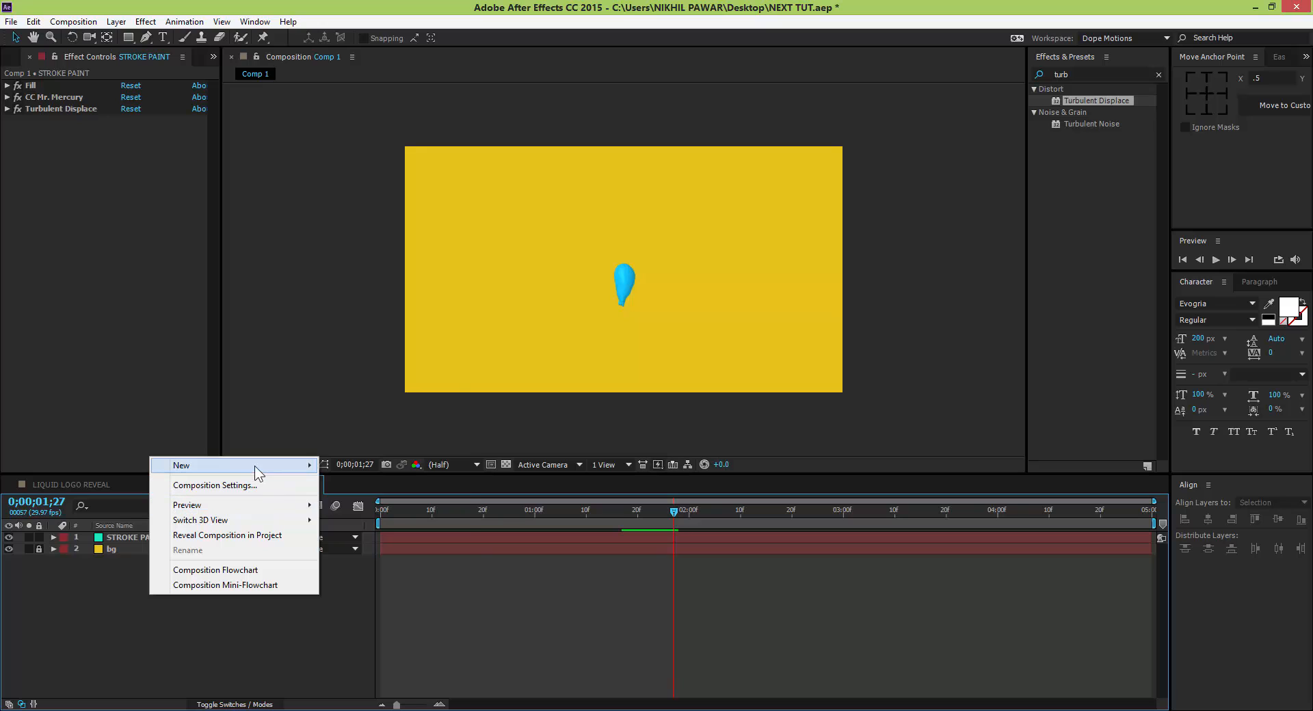
pyautogui.moveTo(254, 466)
pyautogui.click(369, 541)
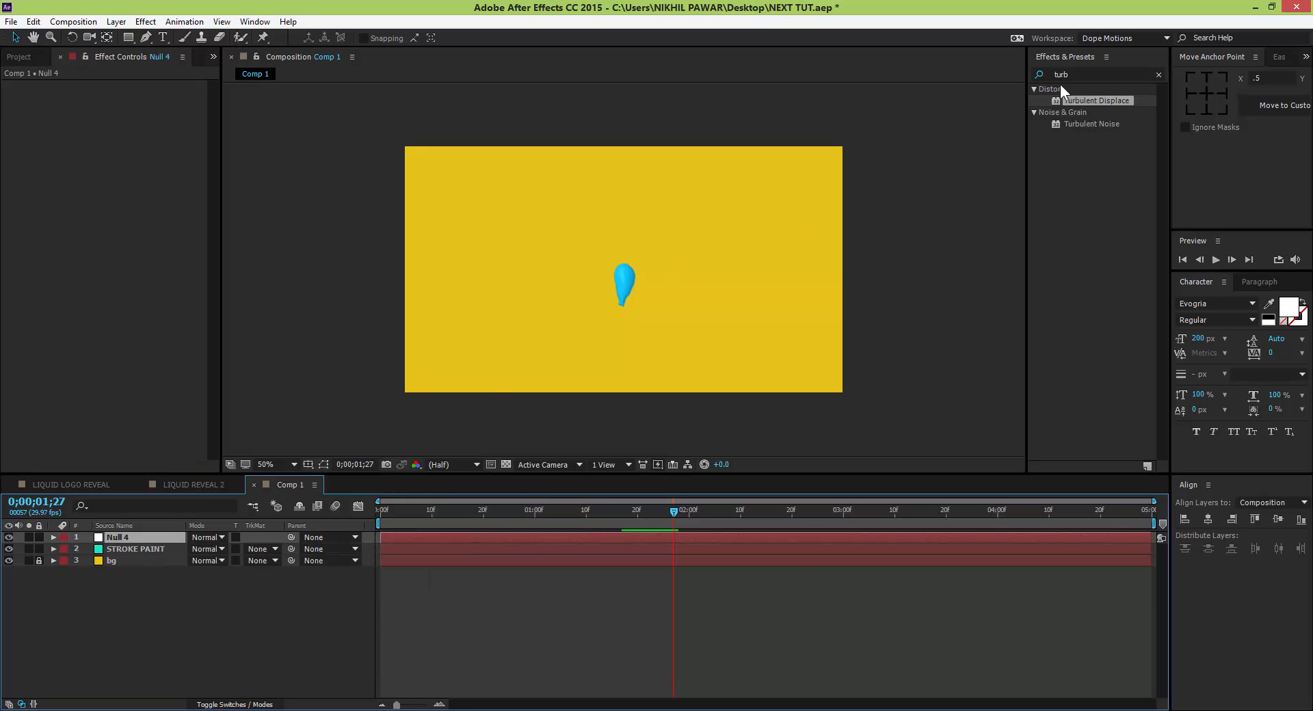
# Find the Slider Control effect and apply it to the new null layer.
pyautogui.click(1074, 73)
pyautogui.write('slider')
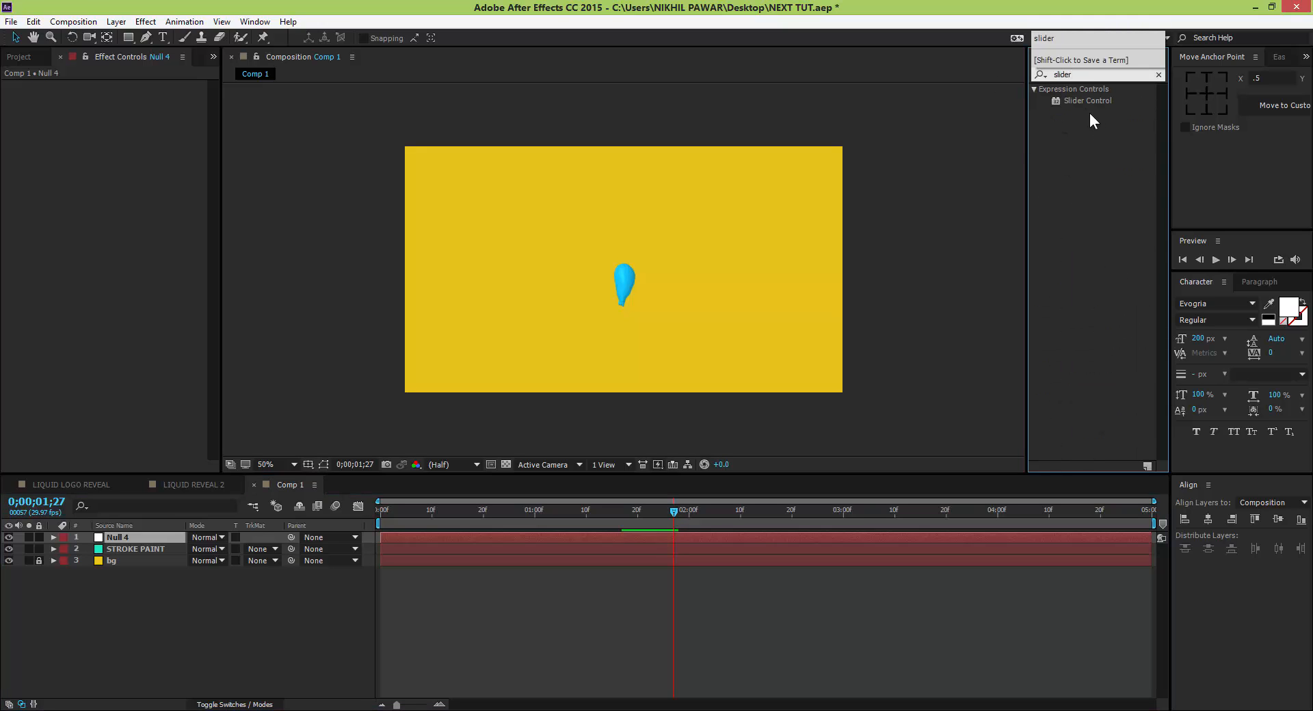
pyautogui.doubleClick(1084, 101)
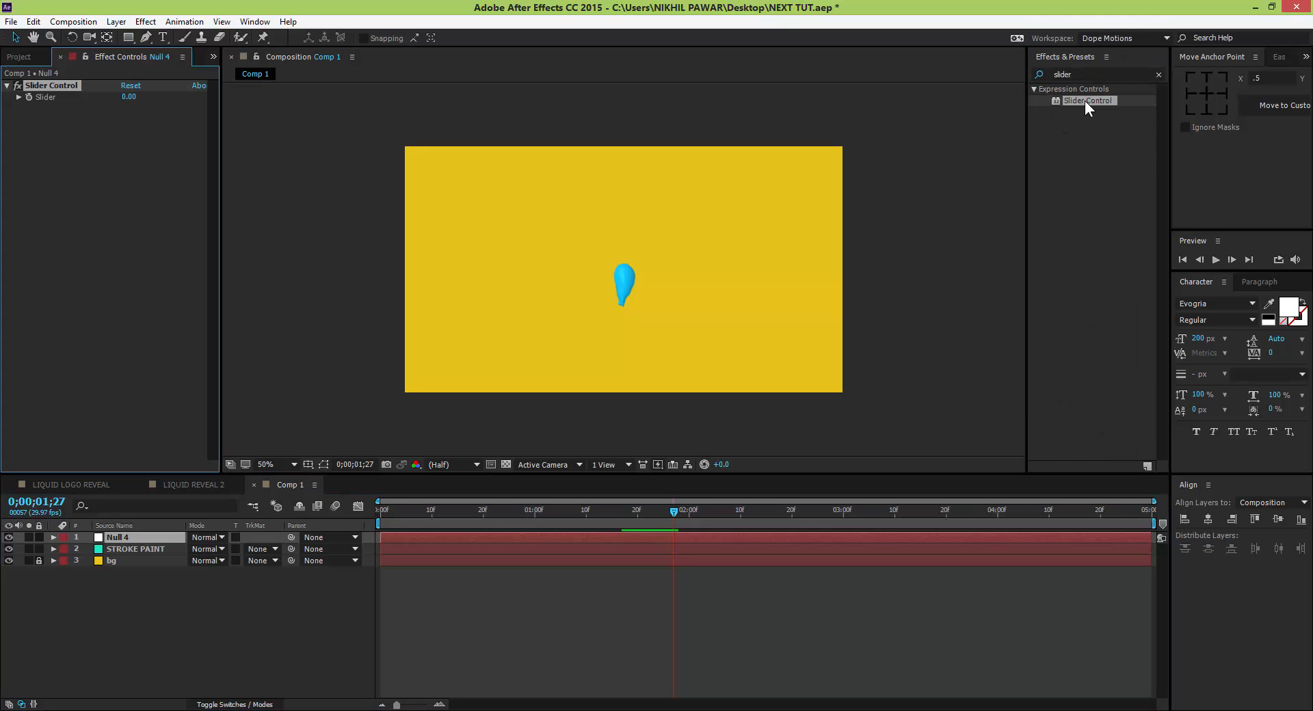
# Rename the null's Slider Control effect as birthrate.
pyautogui.click(47, 85)
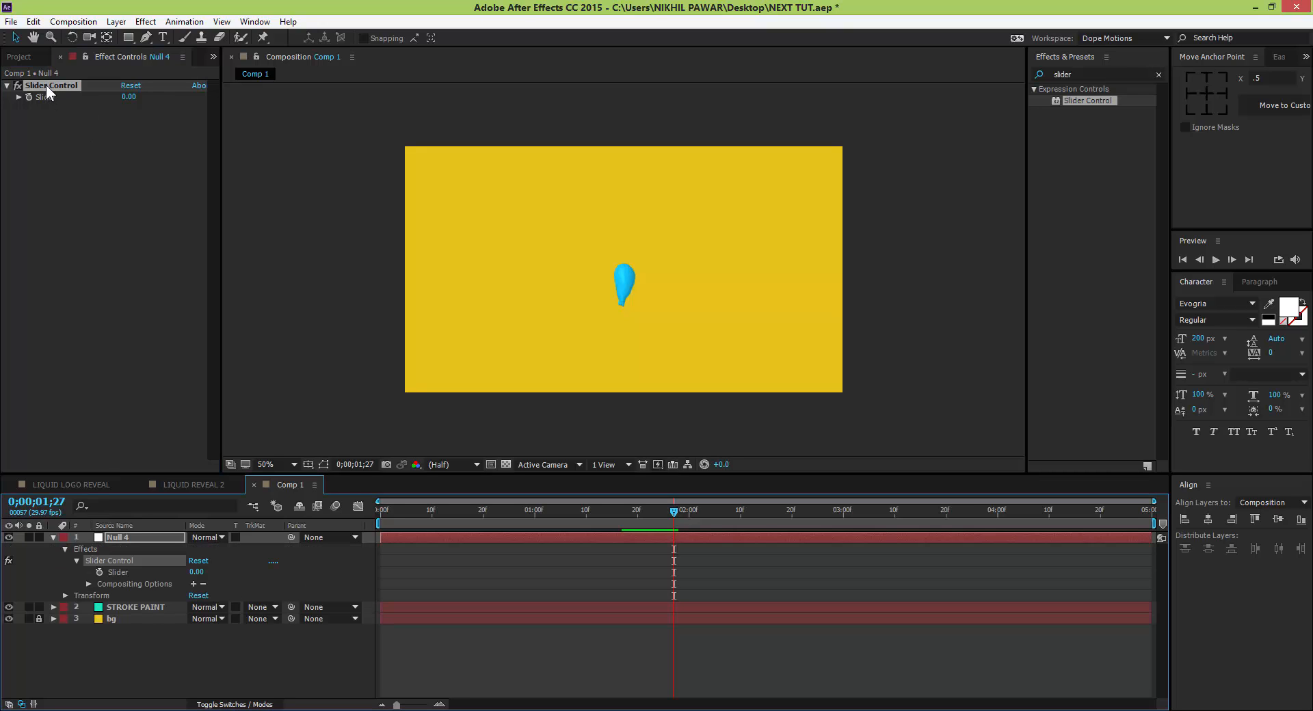
pyautogui.press('Return')
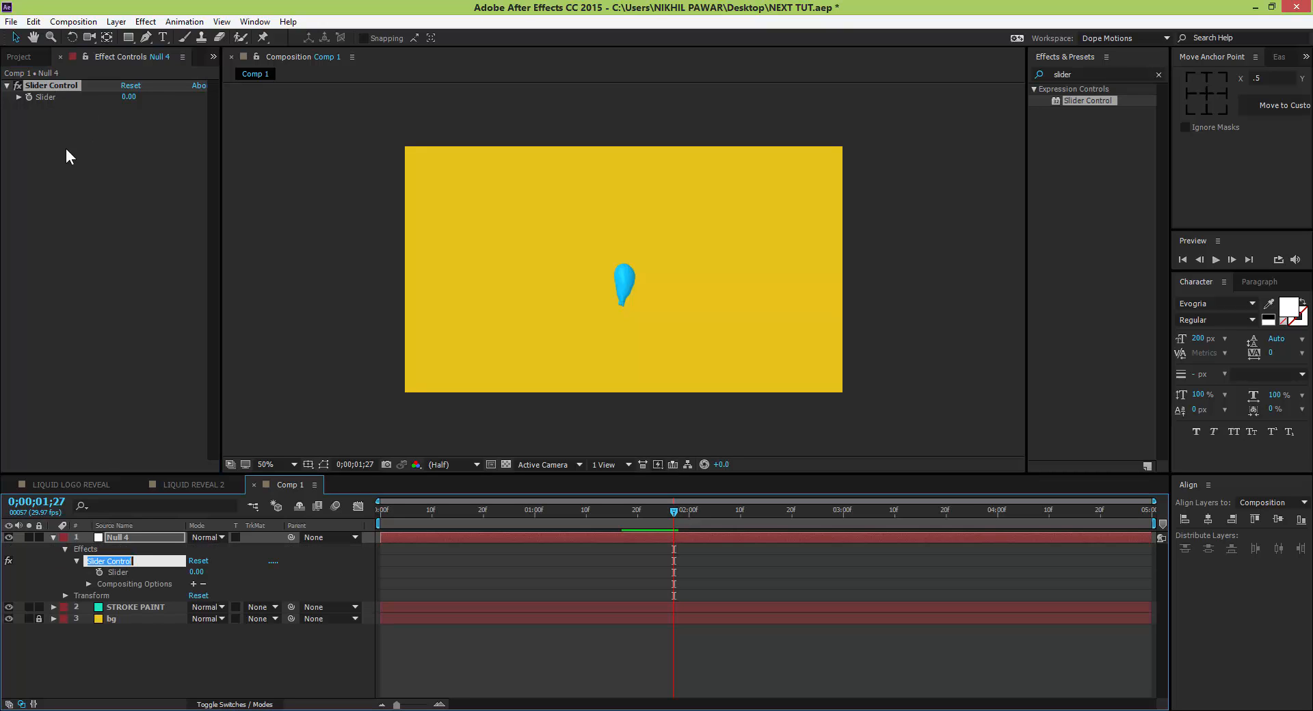
pyautogui.click(65, 149)
pyautogui.doubleClick(48, 84)
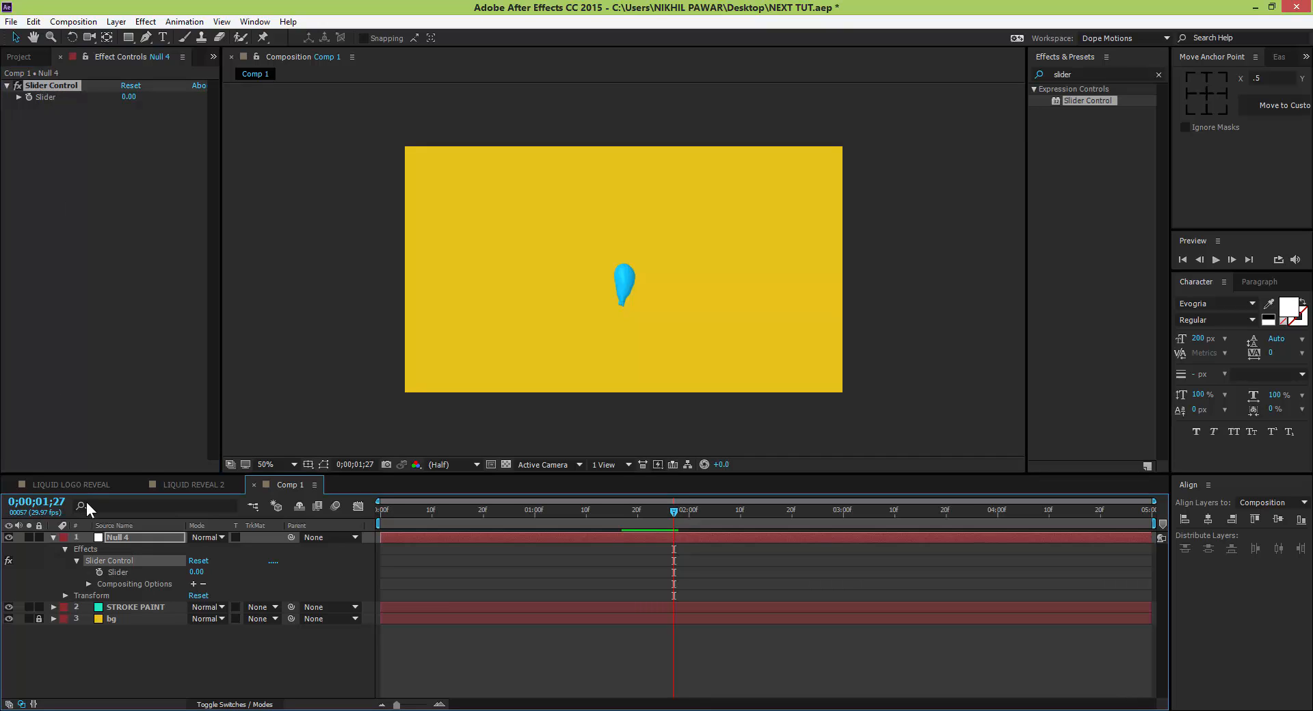
pyautogui.doubleClick(38, 84)
pyautogui.doubleClick(42, 84)
pyautogui.click(43, 83)
pyautogui.press('Return')
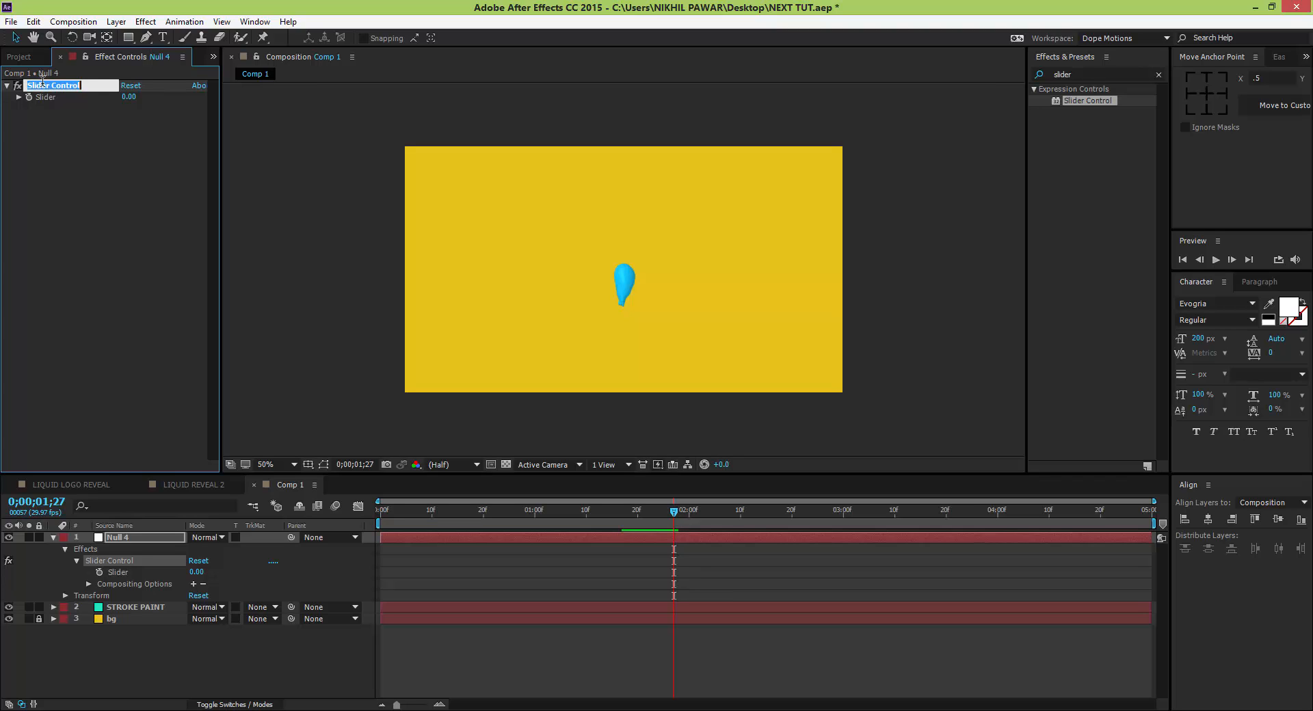
pyautogui.write('birthrate')
pyautogui.press('Return')
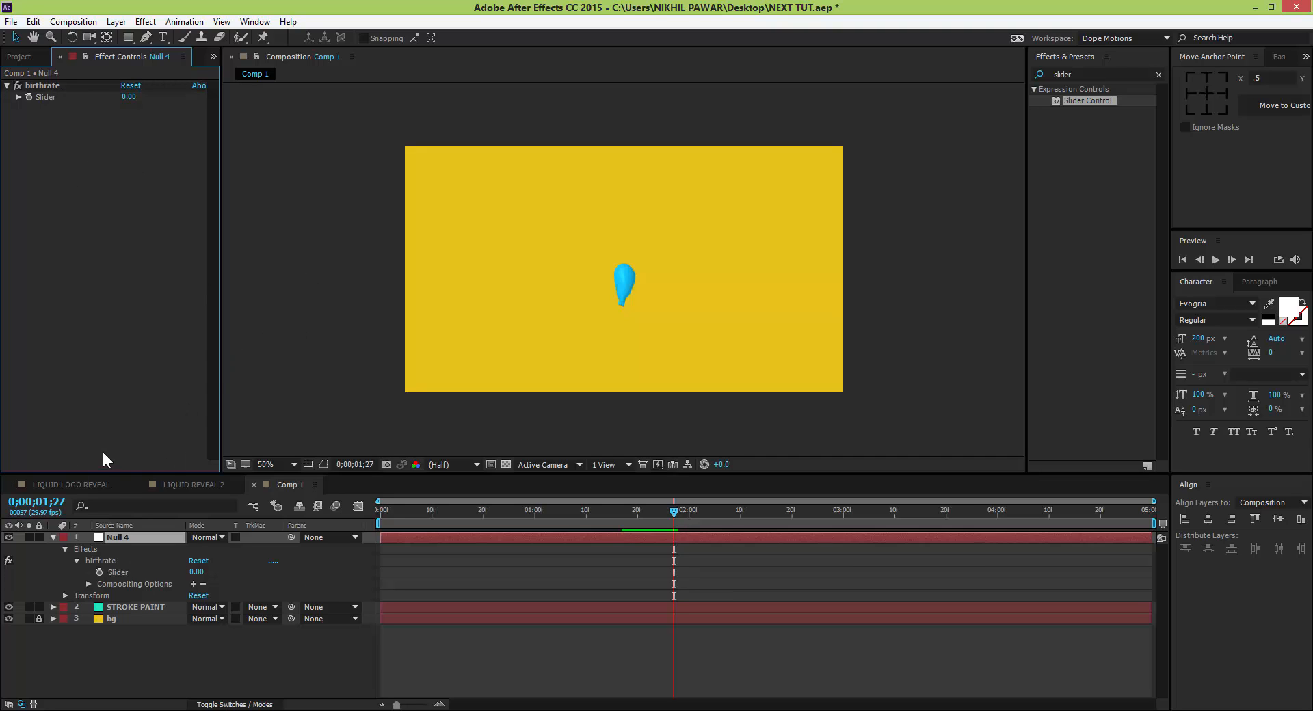
# Link the Birth Rate of CC Mr. Mercury on STROKE PAINT to the null's birthrate slider with an expression.
pyautogui.click(118, 607)
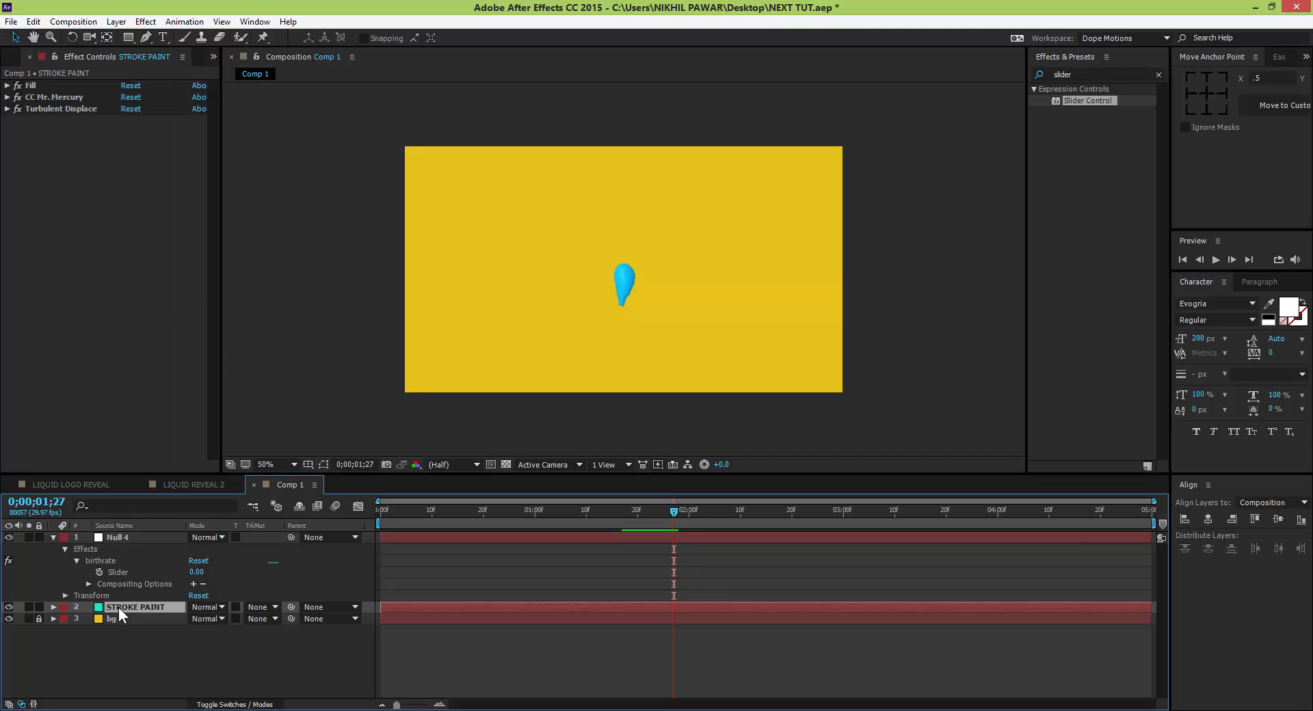
pyautogui.click(8, 97)
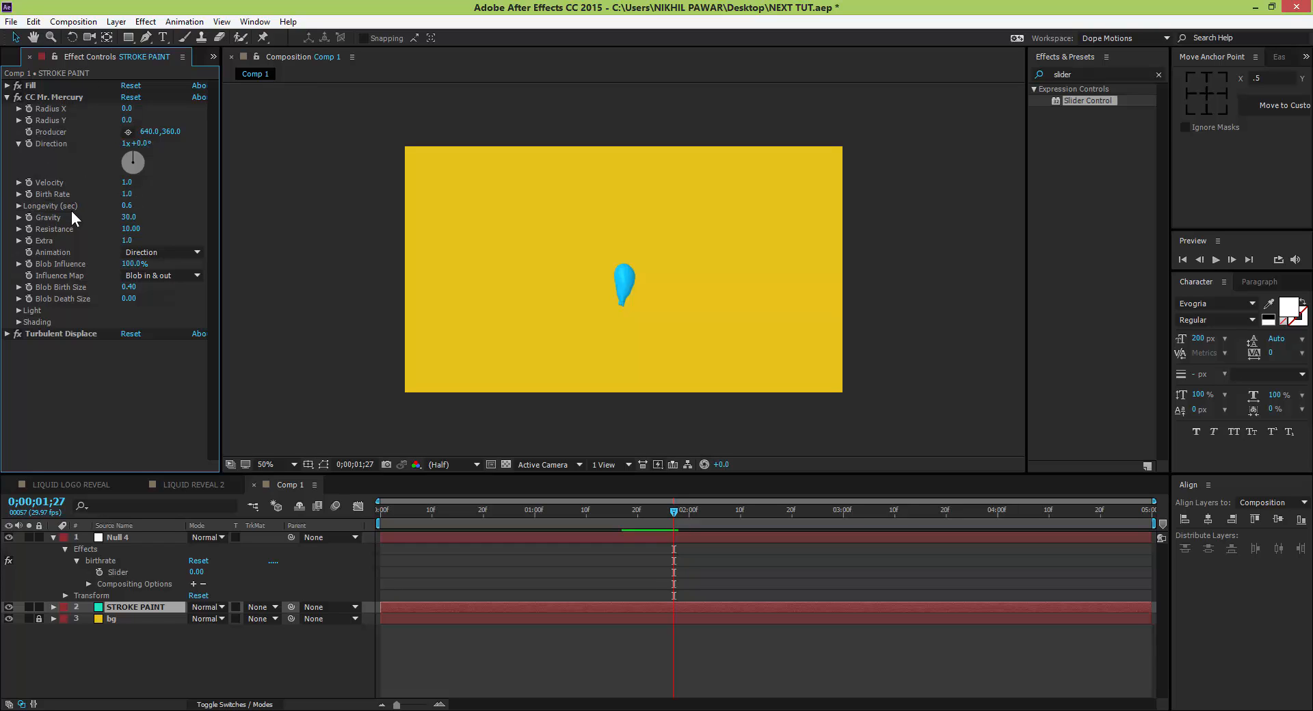
pyautogui.keyDown('alt'); pyautogui.click(29, 194); pyautogui.keyUp('alt')
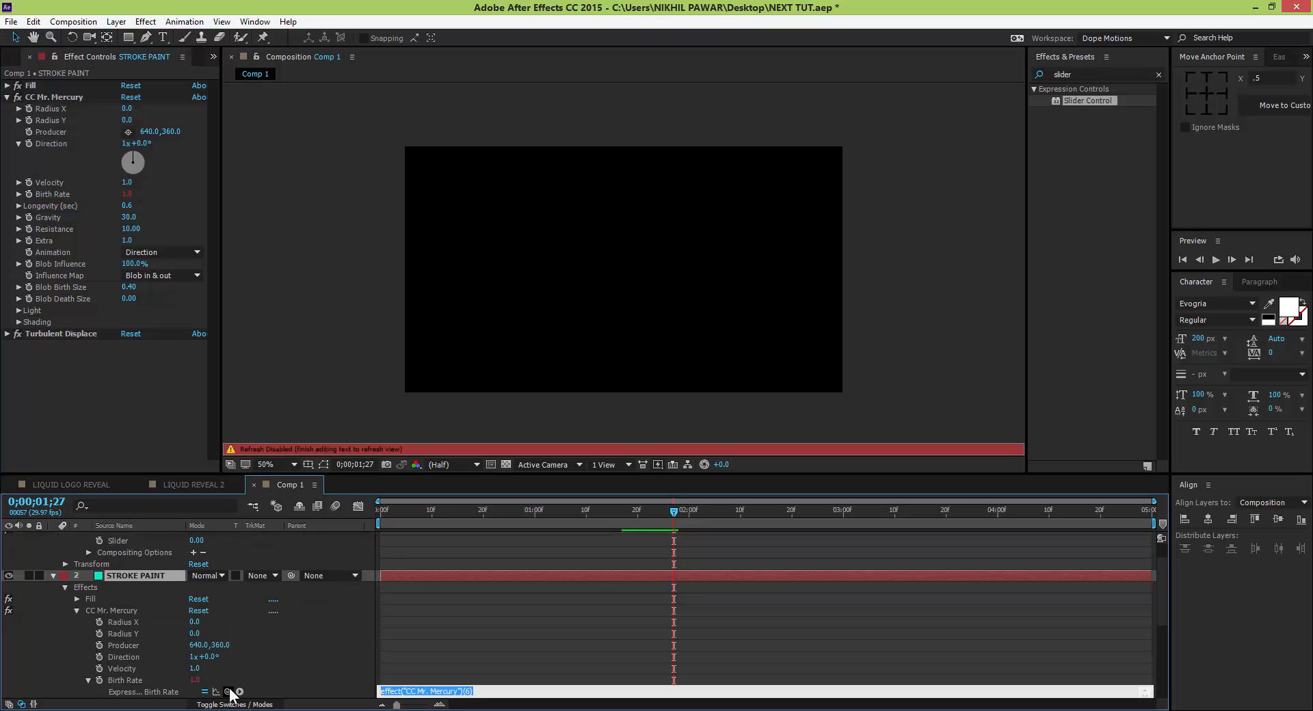
pyautogui.moveTo(229, 691)
pyautogui.mouseDown()
pyautogui.moveTo(129, 543)
pyautogui.moveTo(121, 572)
pyautogui.mouseUp()
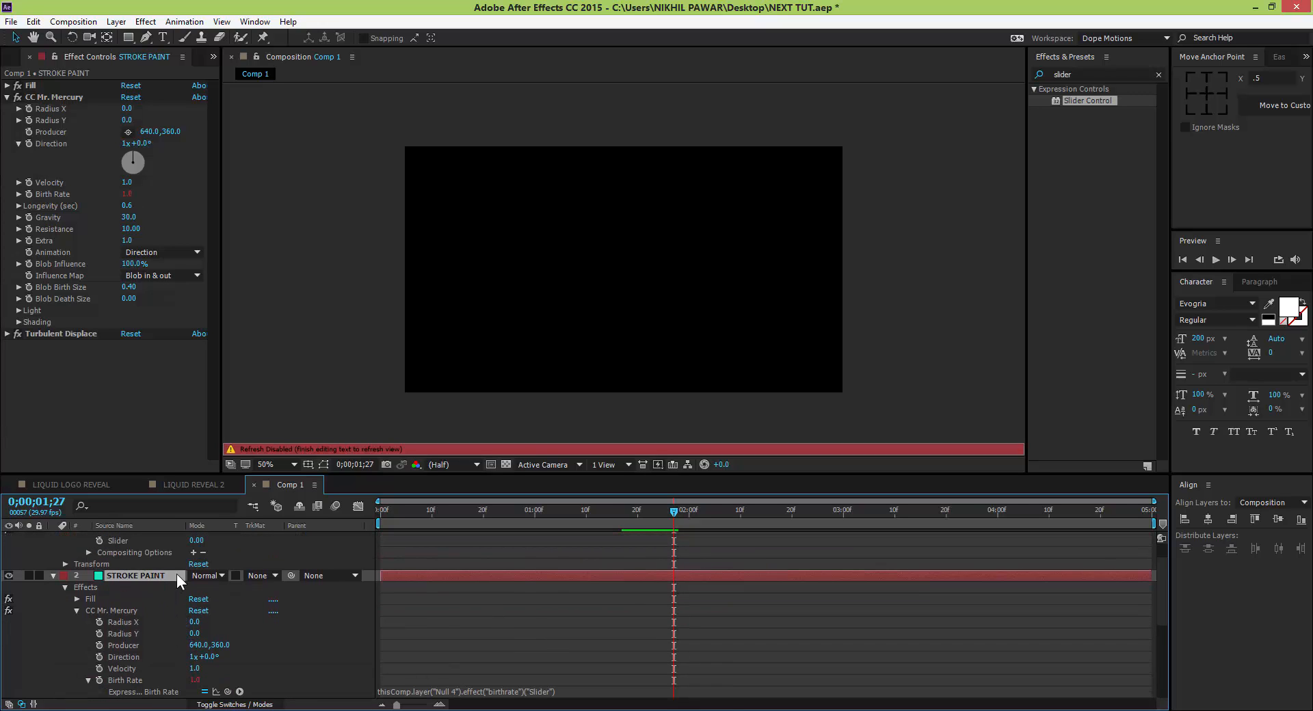
pyautogui.click(502, 618)
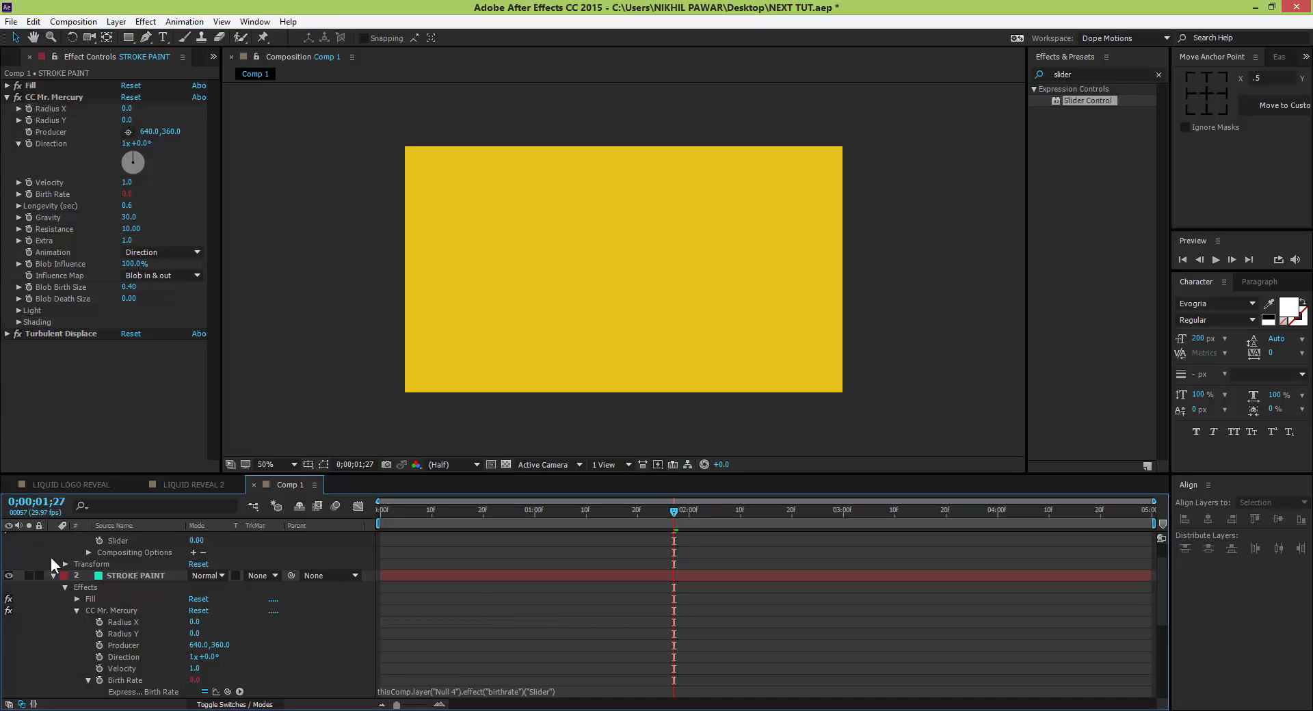
# Link CC Mr. Mercury's Producer to the null's Position with an expression and append +value to it.
pyautogui.scroll(2, 50, 553)
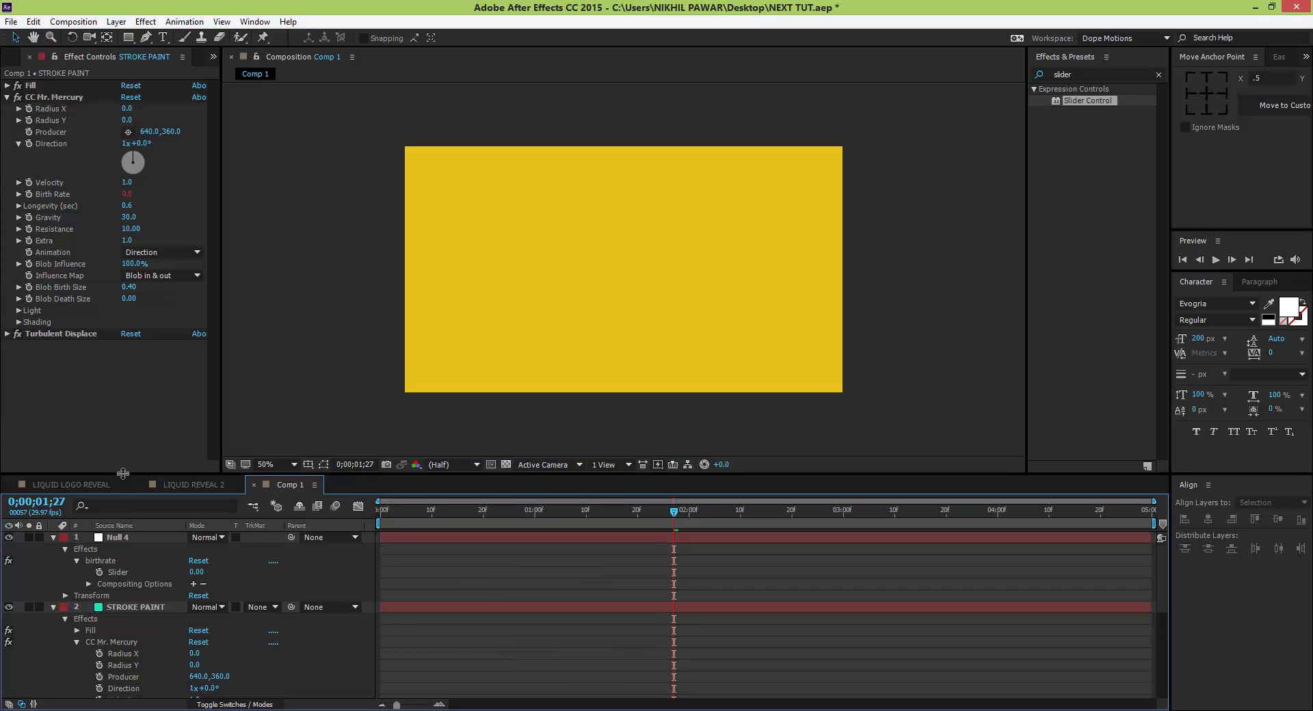
pyautogui.moveTo(130, 405); pyautogui.dragTo(130, 405)
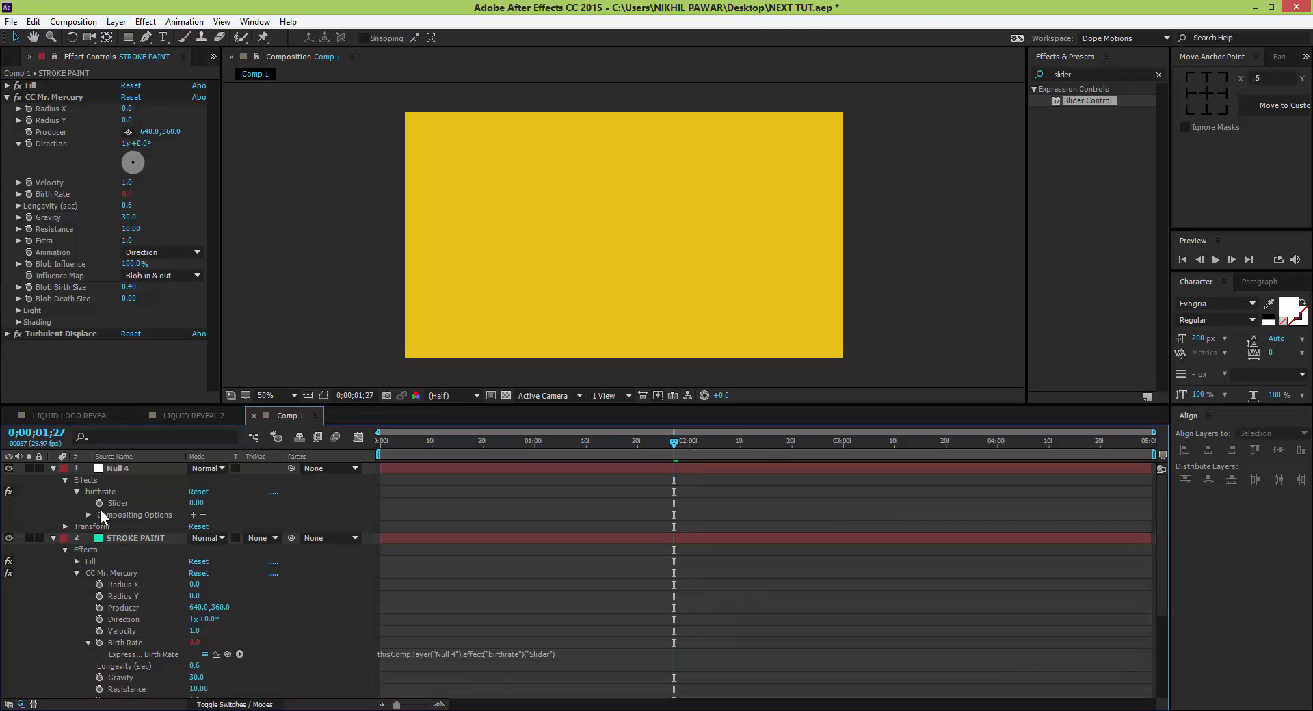
pyautogui.click(123, 469)
pyautogui.press('p')
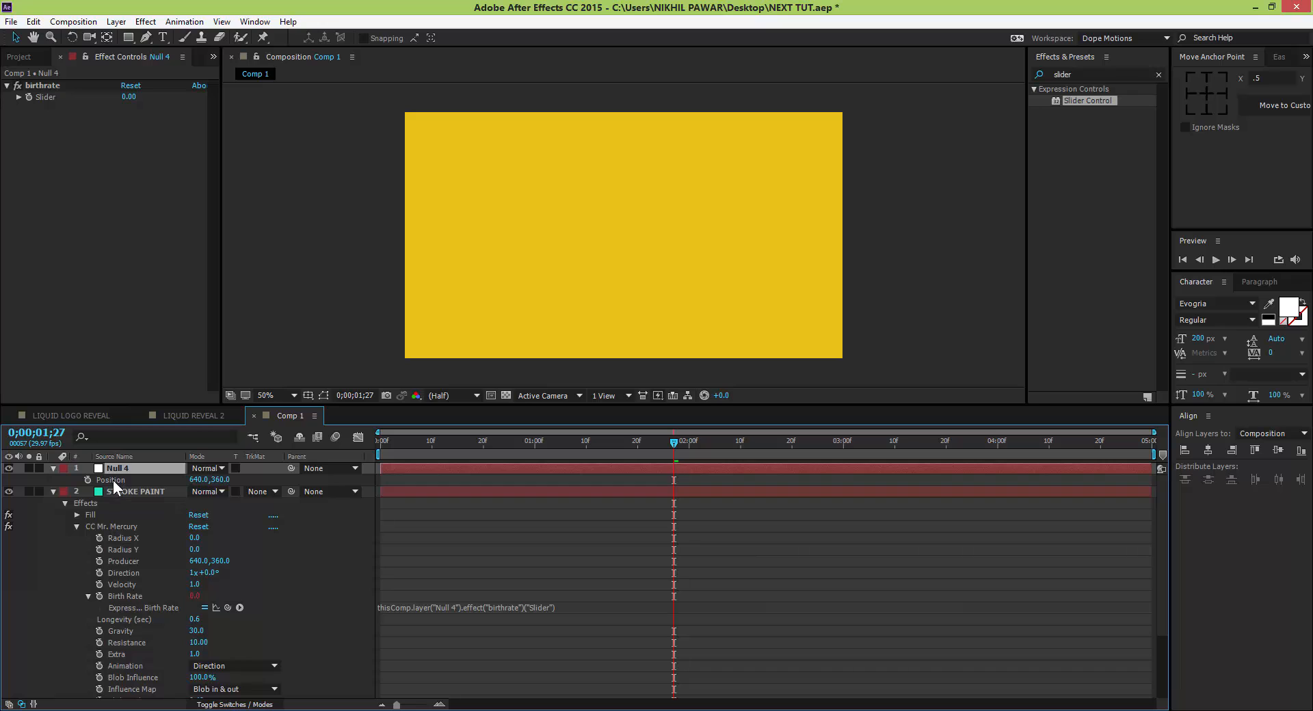
pyautogui.keyDown('alt'); pyautogui.click(98, 560); pyautogui.keyUp('alt')
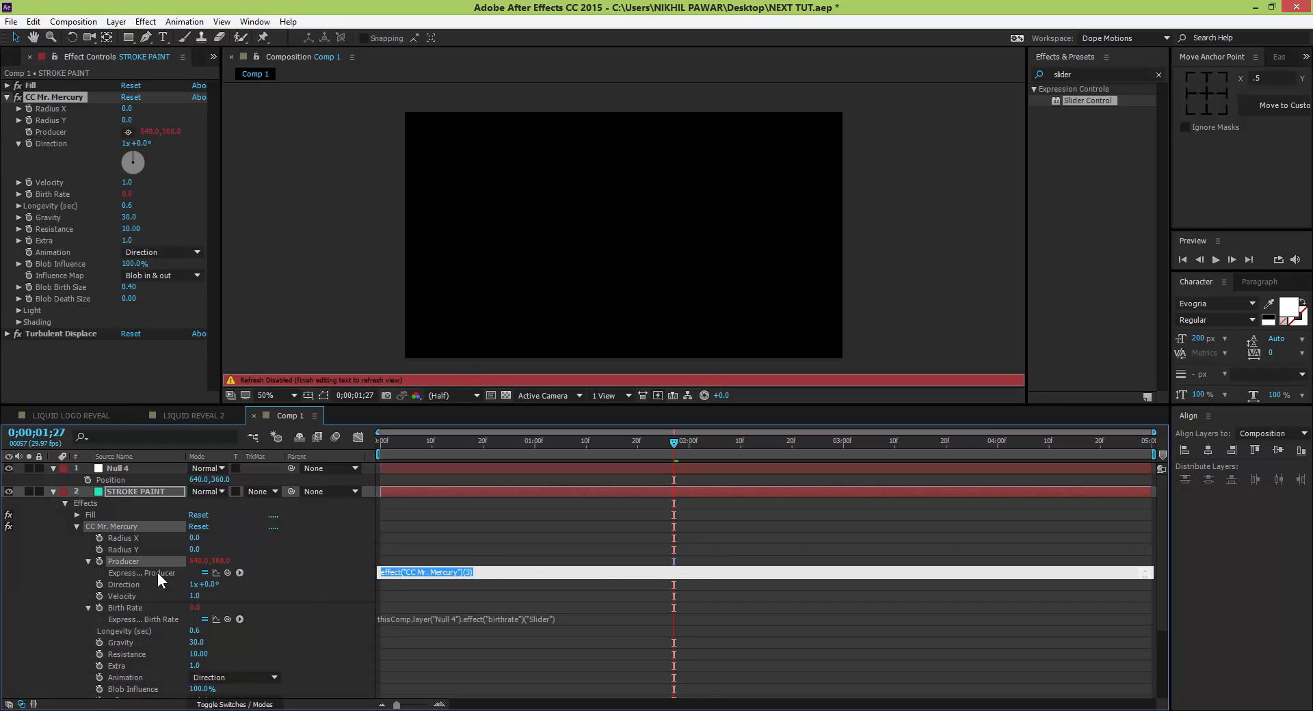
pyautogui.moveTo(227, 573); pyautogui.dragTo(125, 480)
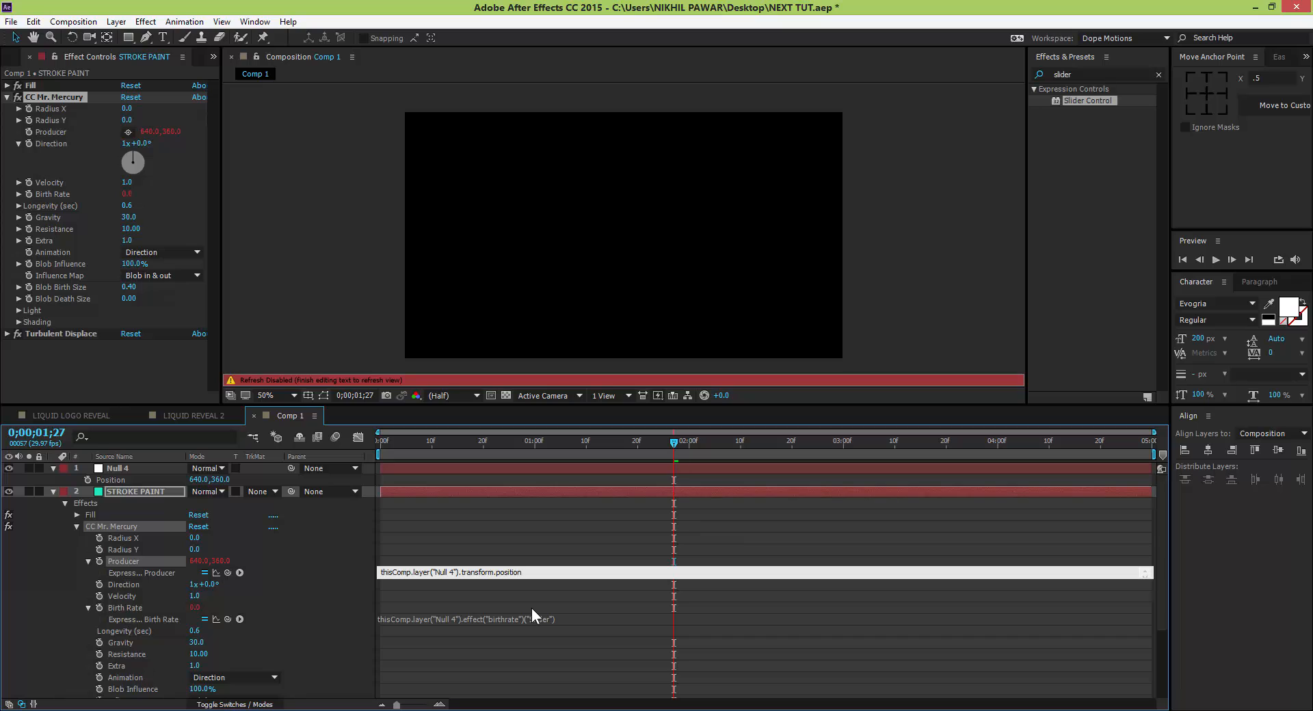
pyautogui.write('+value')
pyautogui.click(551, 619)
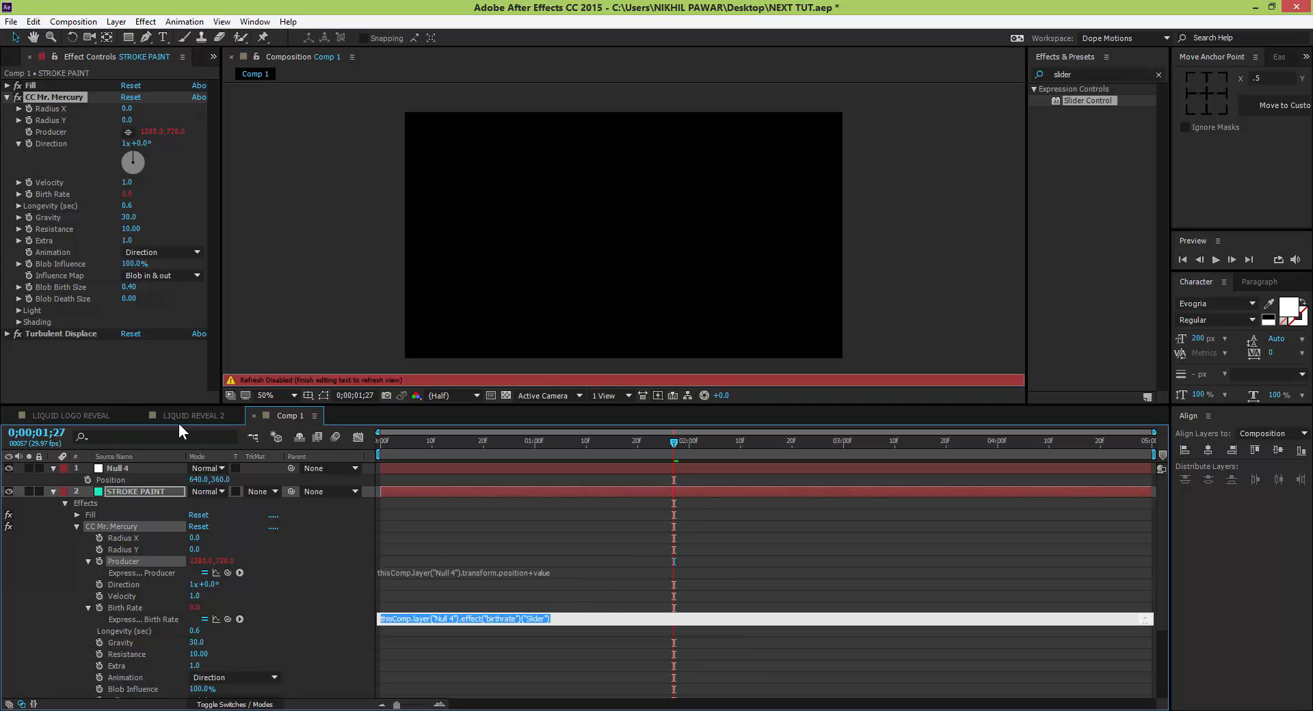
pyautogui.click(588, 526)
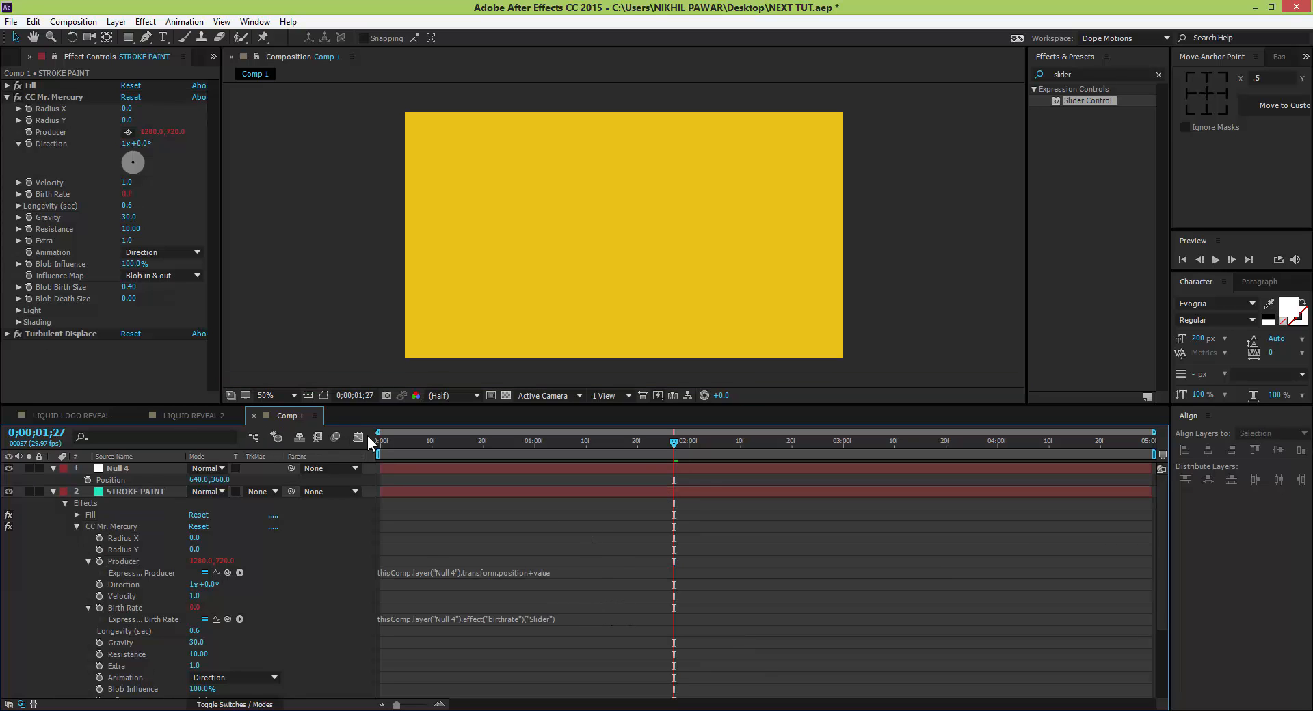
# Set the null's birthrate slider to 20.
pyautogui.moveTo(477, 446); pyautogui.dragTo(604, 454)
pyautogui.click(123, 491)
pyautogui.click(122, 468)
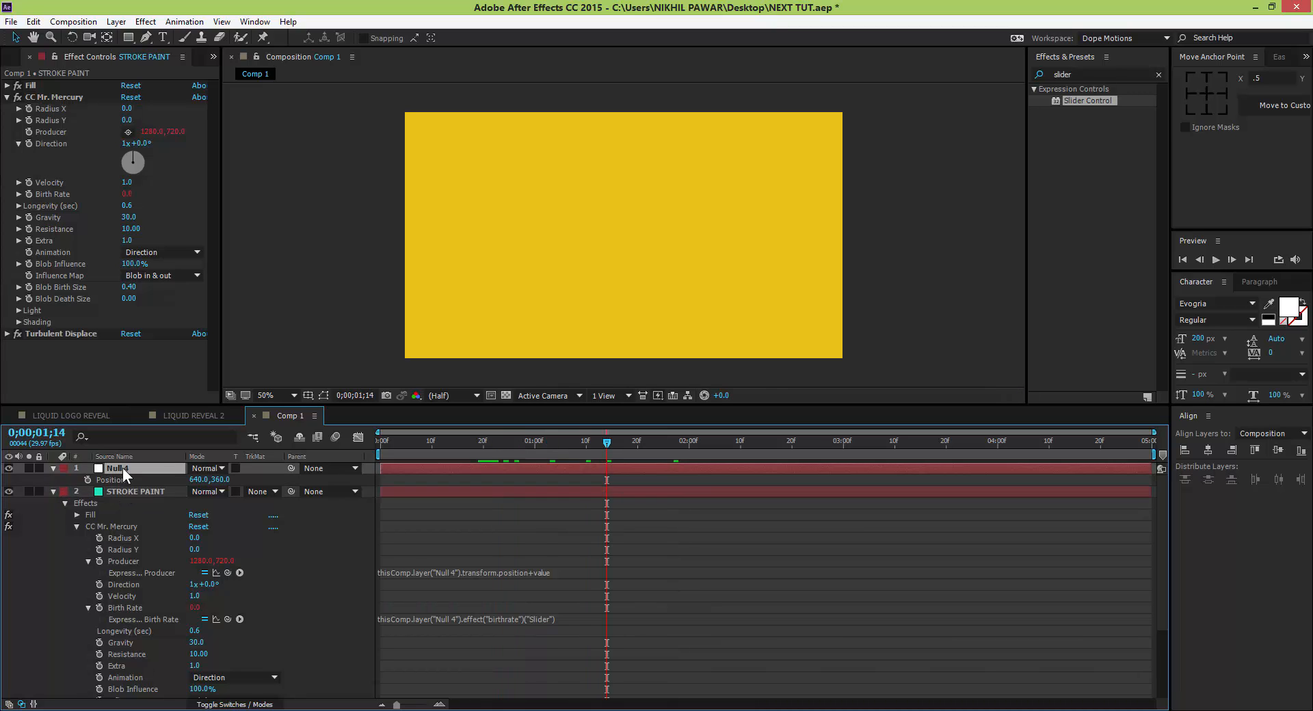
pyautogui.click(130, 97)
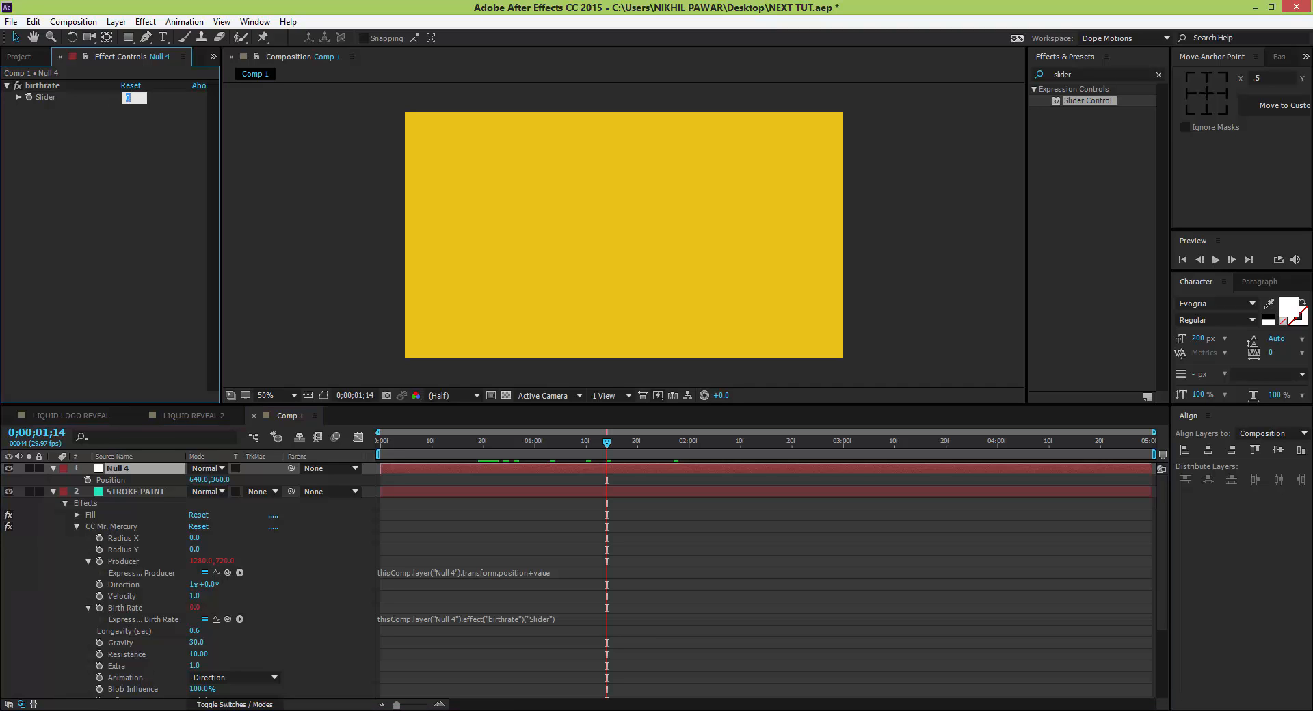
pyautogui.write('20')
pyautogui.press('Return')
# Set the base Producer value of CC Mr. Mercury on STROKE PAINT to 0, 0.
pyautogui.click(200, 562)
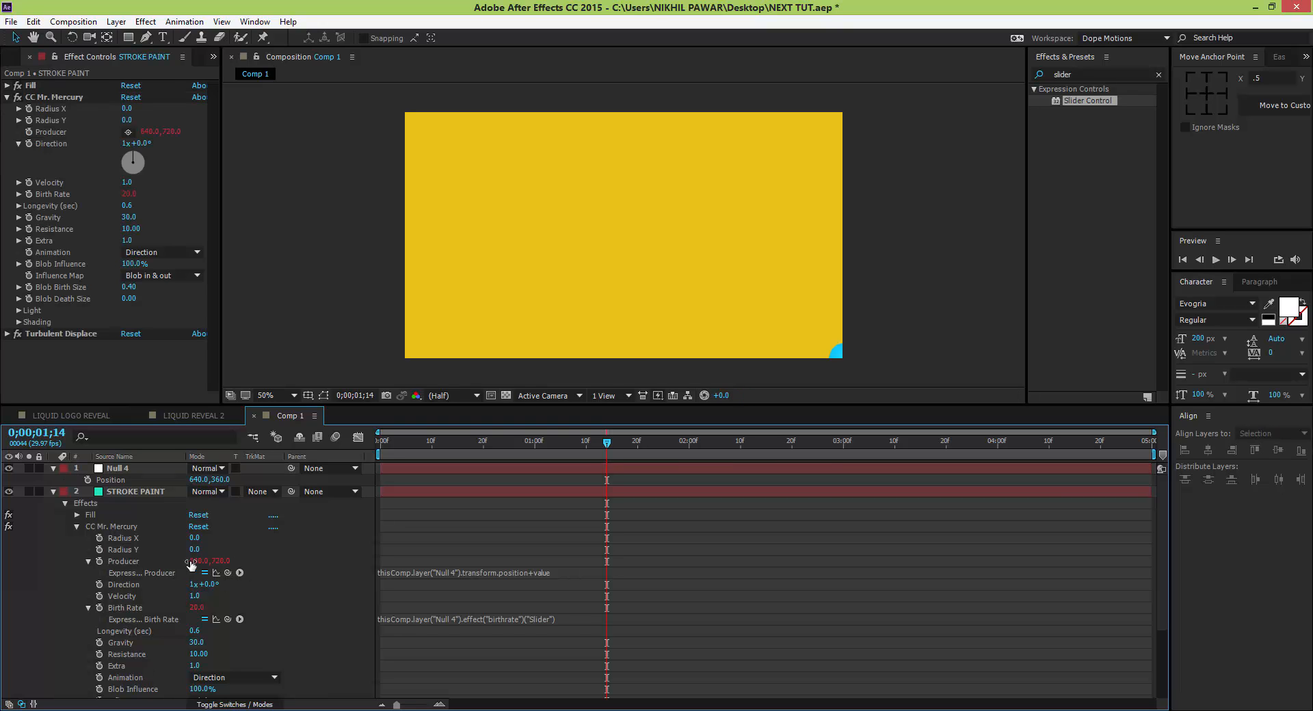
pyautogui.click(220, 562)
pyautogui.write('0')
pyautogui.click(272, 555)
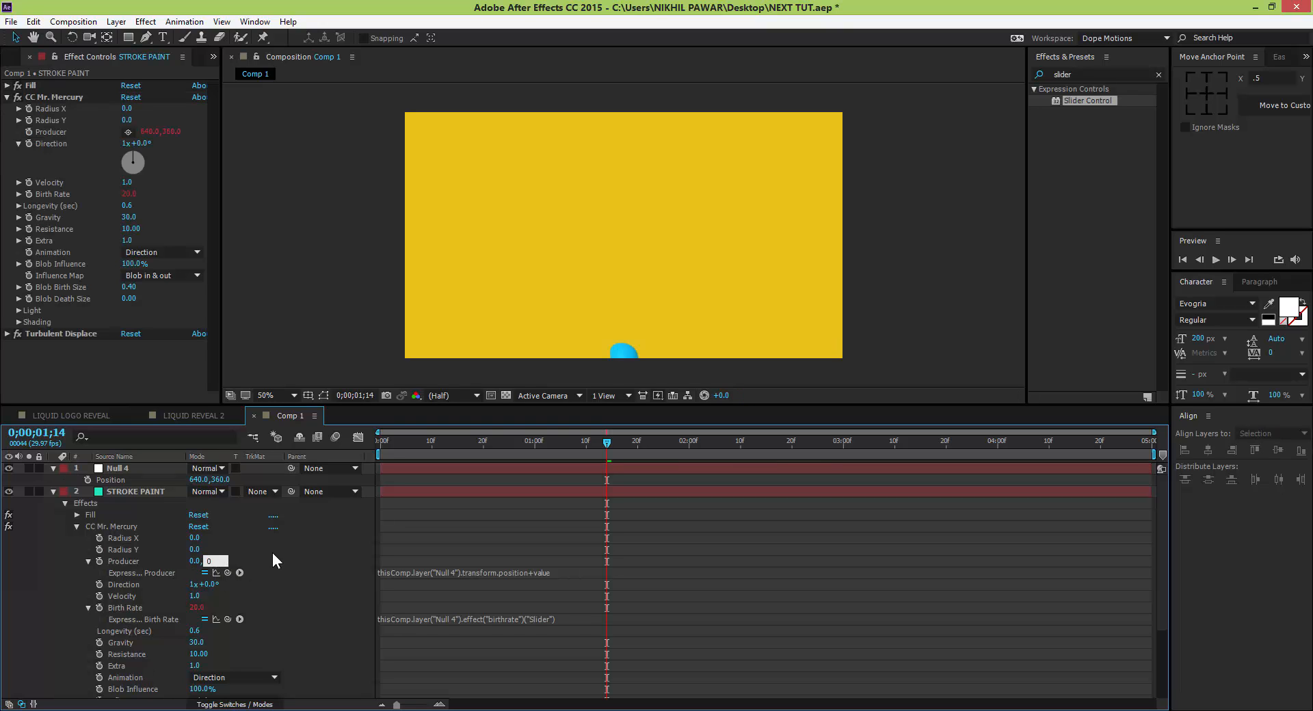
pyautogui.click(273, 555)
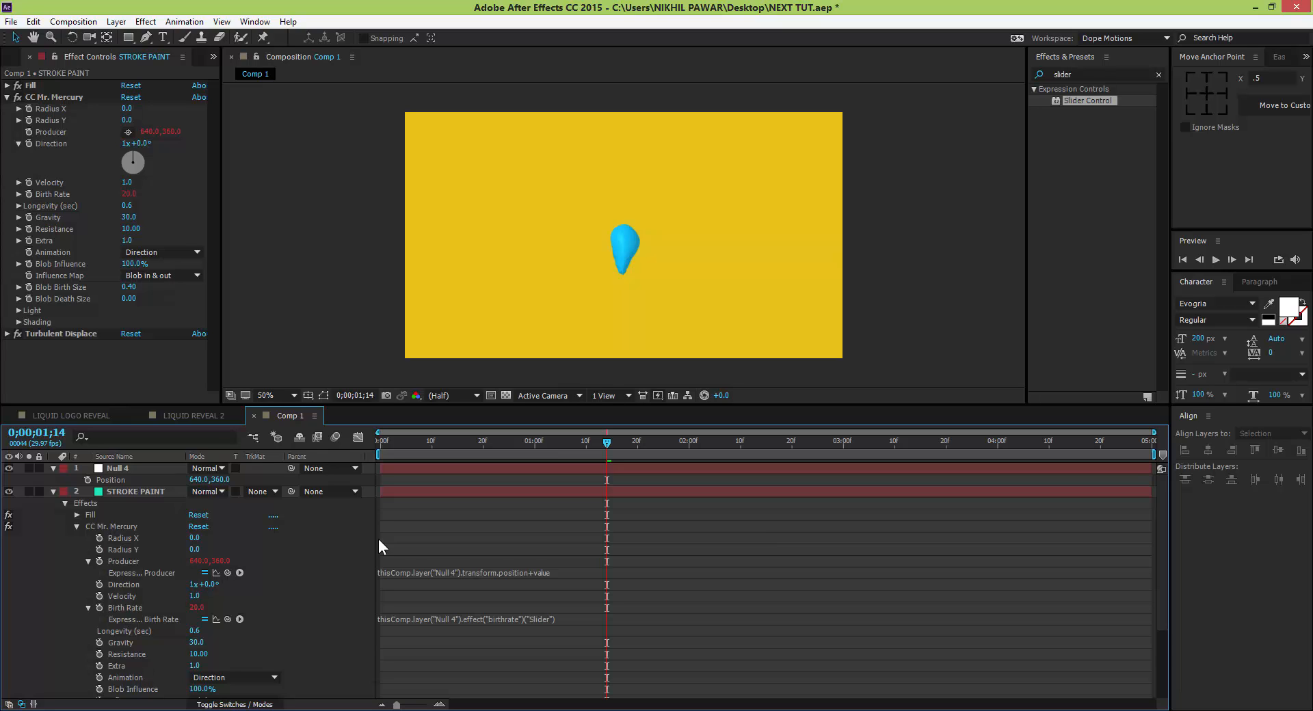
# Collapse the STROKE PAINT and null layers' properties and scrub the current time to 0;00;00;19.
pyautogui.click(53, 490)
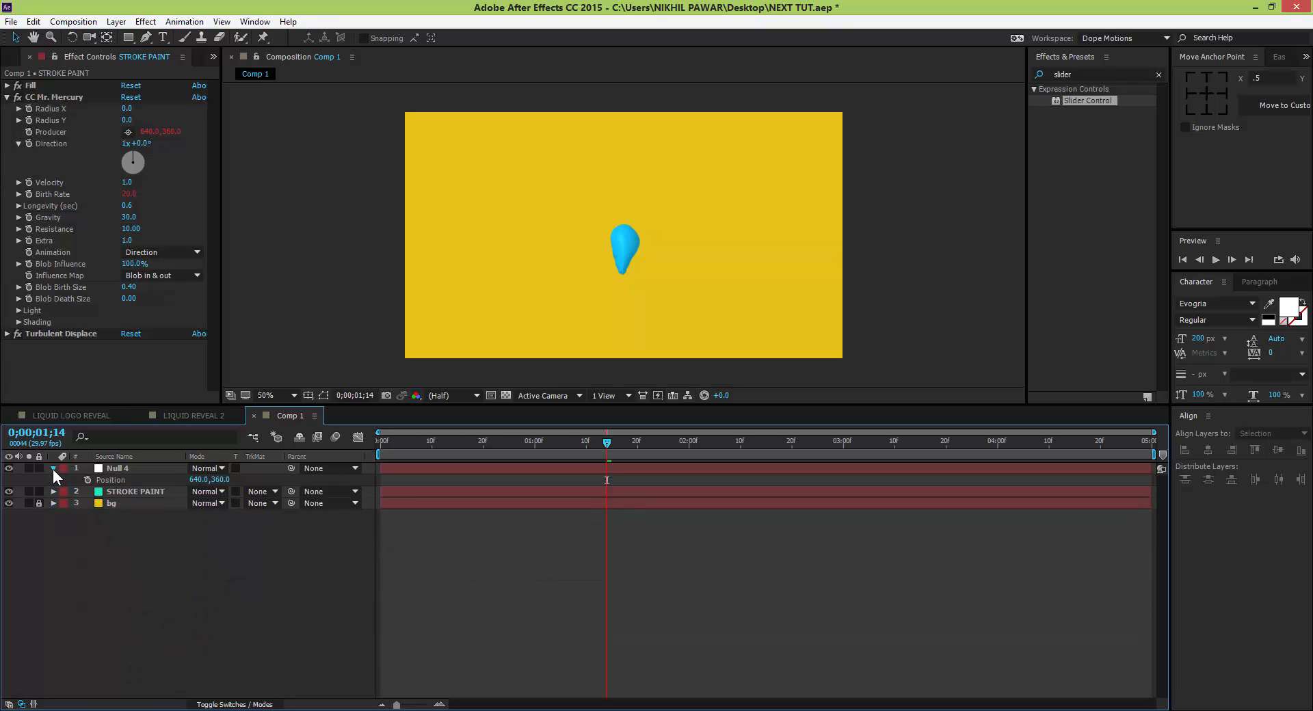
pyautogui.click(53, 468)
pyautogui.moveTo(390, 443); pyautogui.dragTo(452, 471)
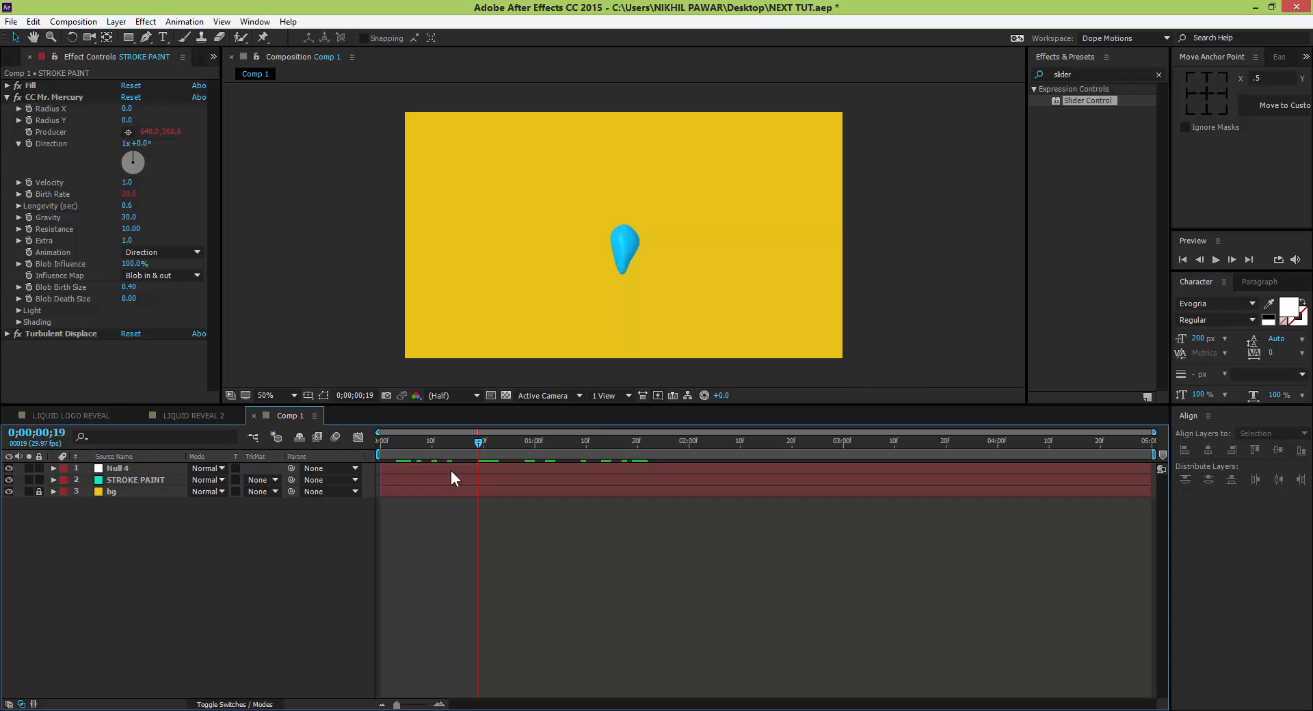
# Centre the null's anchor point and align the null horizontally and vertically to the centre of the composition.
pyautogui.click(120, 468)
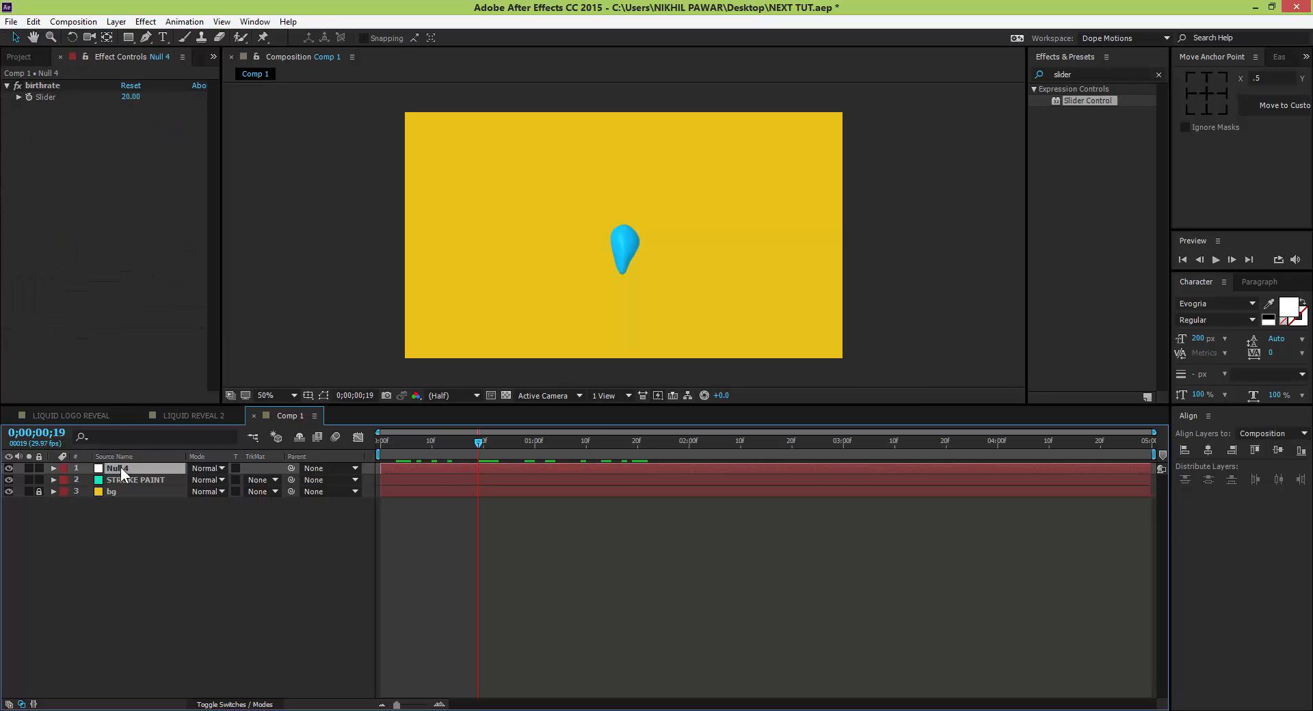
pyautogui.click(324, 396)
pyautogui.click(1205, 94)
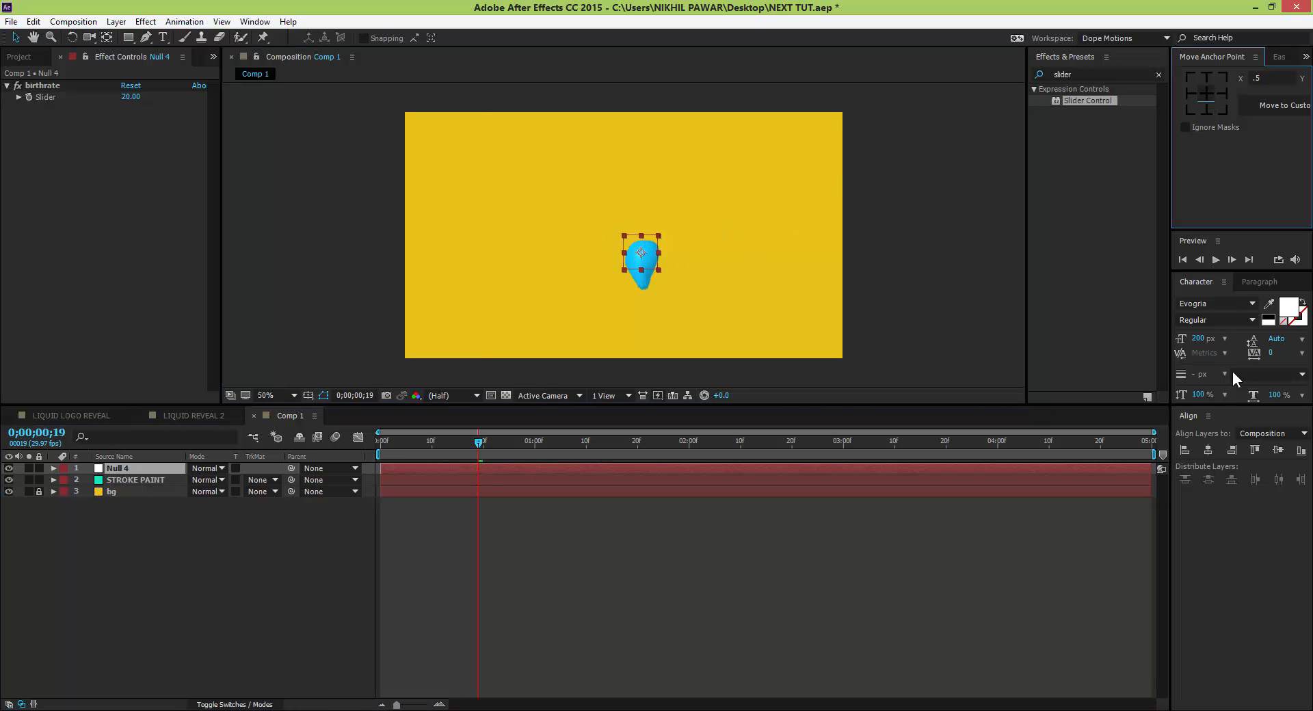
pyautogui.click(1211, 450)
pyautogui.click(1278, 450)
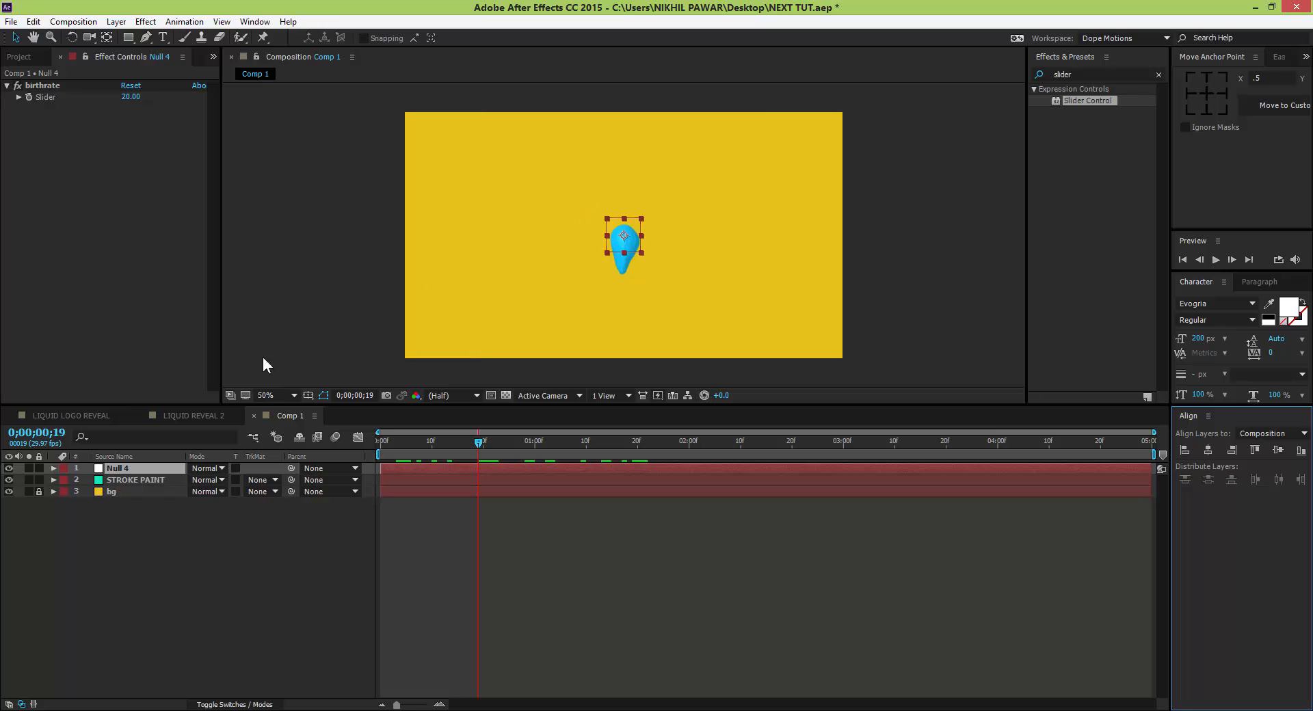
pyautogui.click(127, 551)
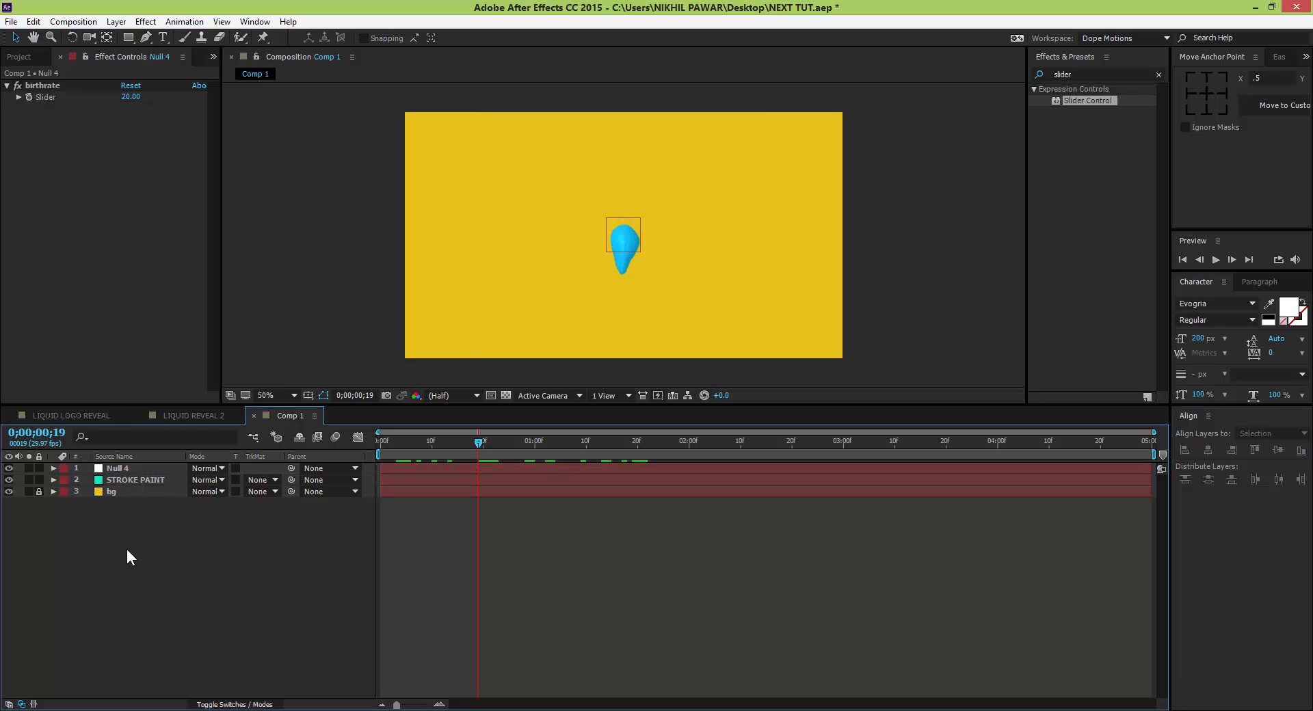
pyautogui.click(111, 469)
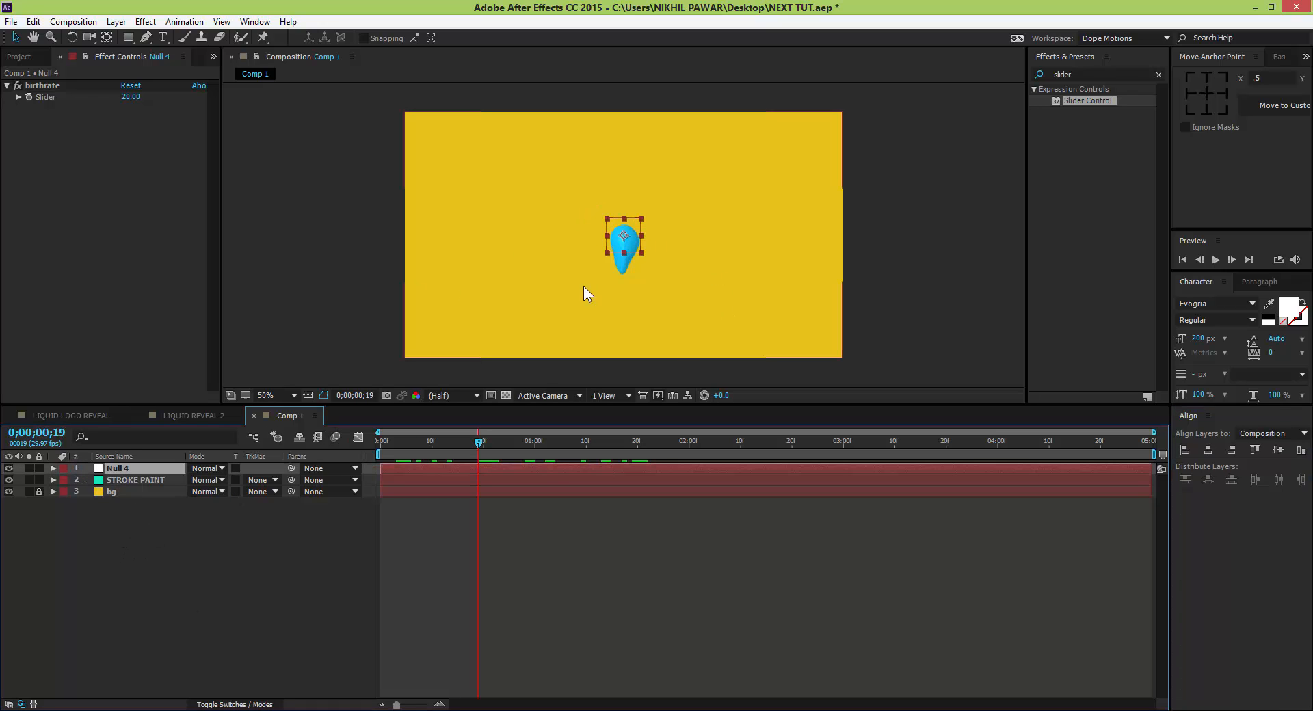
# Examine the paint strokes and Null 2's motion path in the LIQUID LOGO REVEAL composition and return to Comp 1.
pyautogui.click(90, 415)
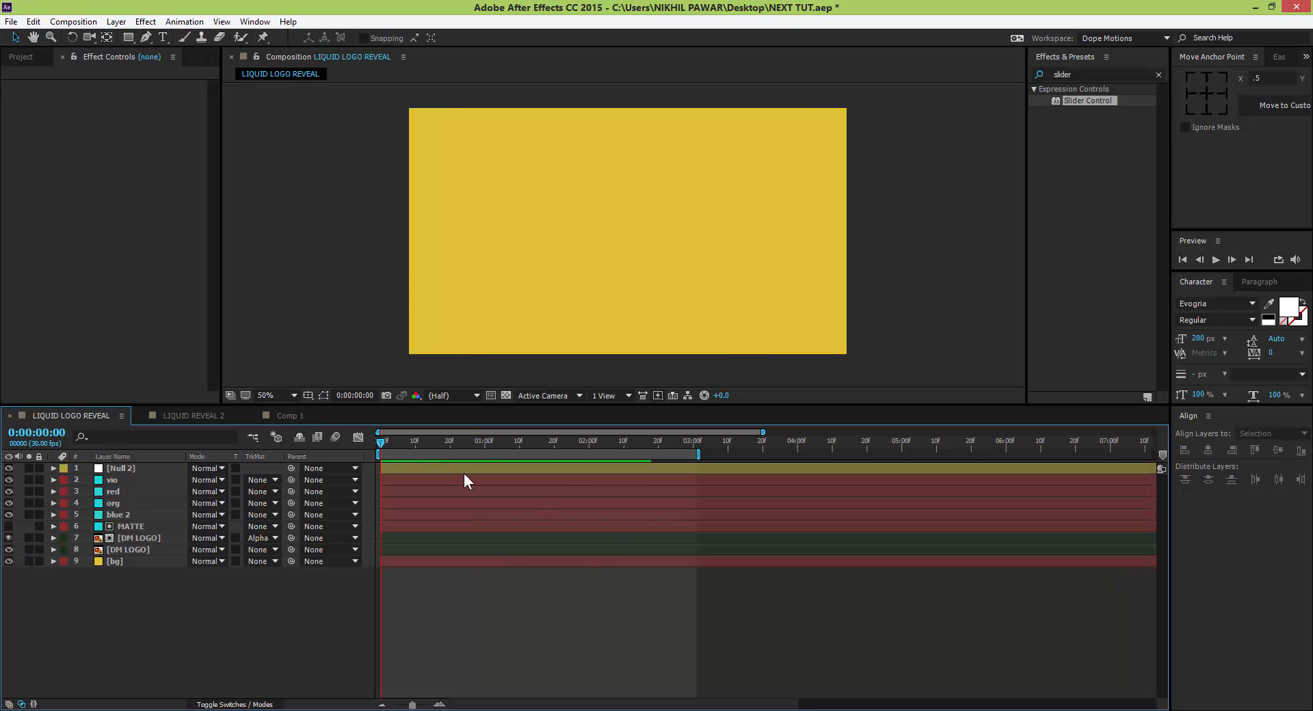
pyautogui.moveTo(411, 441); pyautogui.dragTo(564, 443)
pyautogui.click(323, 395)
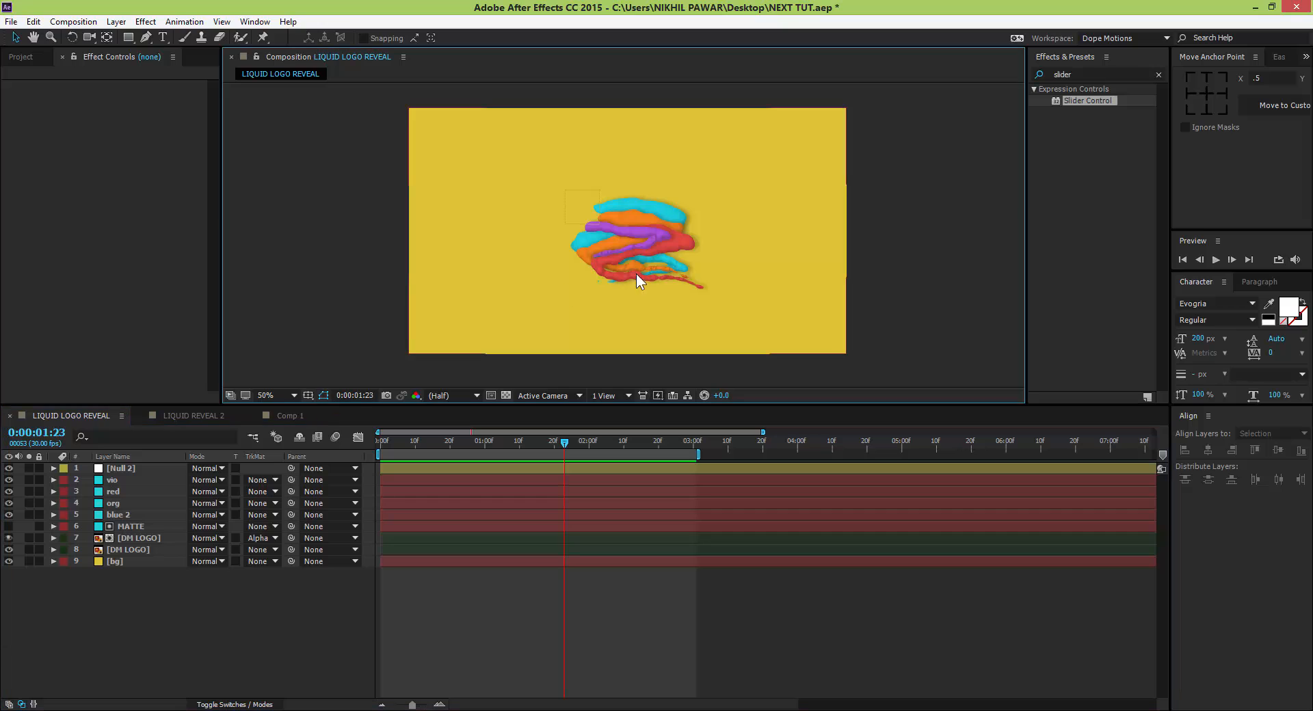
pyautogui.moveTo(448, 442); pyautogui.dragTo(537, 442)
pyautogui.click(135, 468)
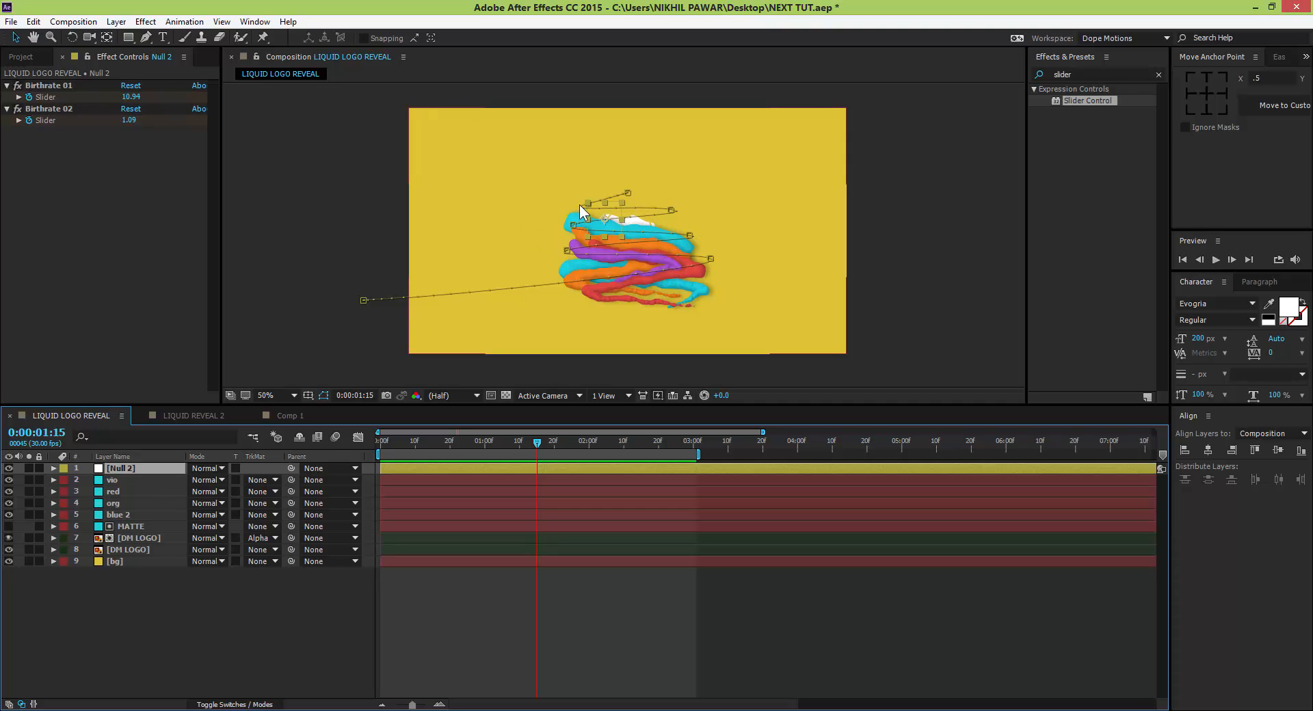
pyautogui.click(288, 415)
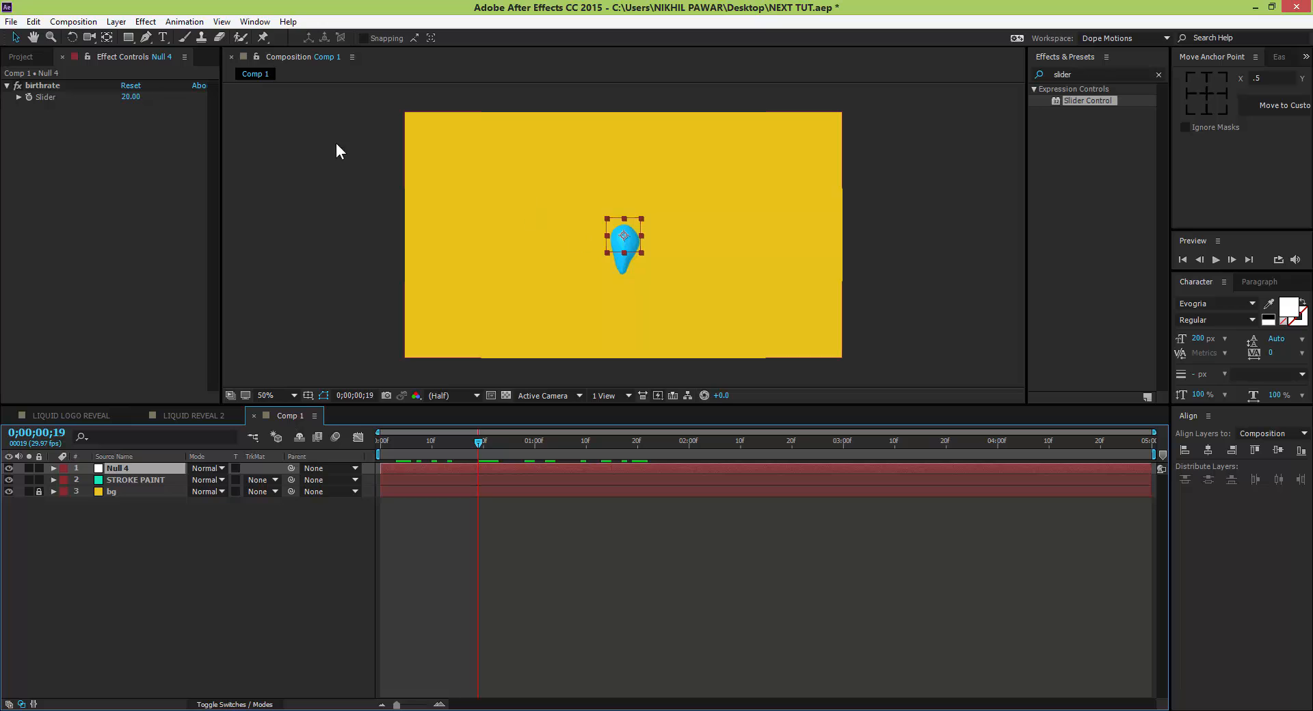
pyautogui.click(158, 566)
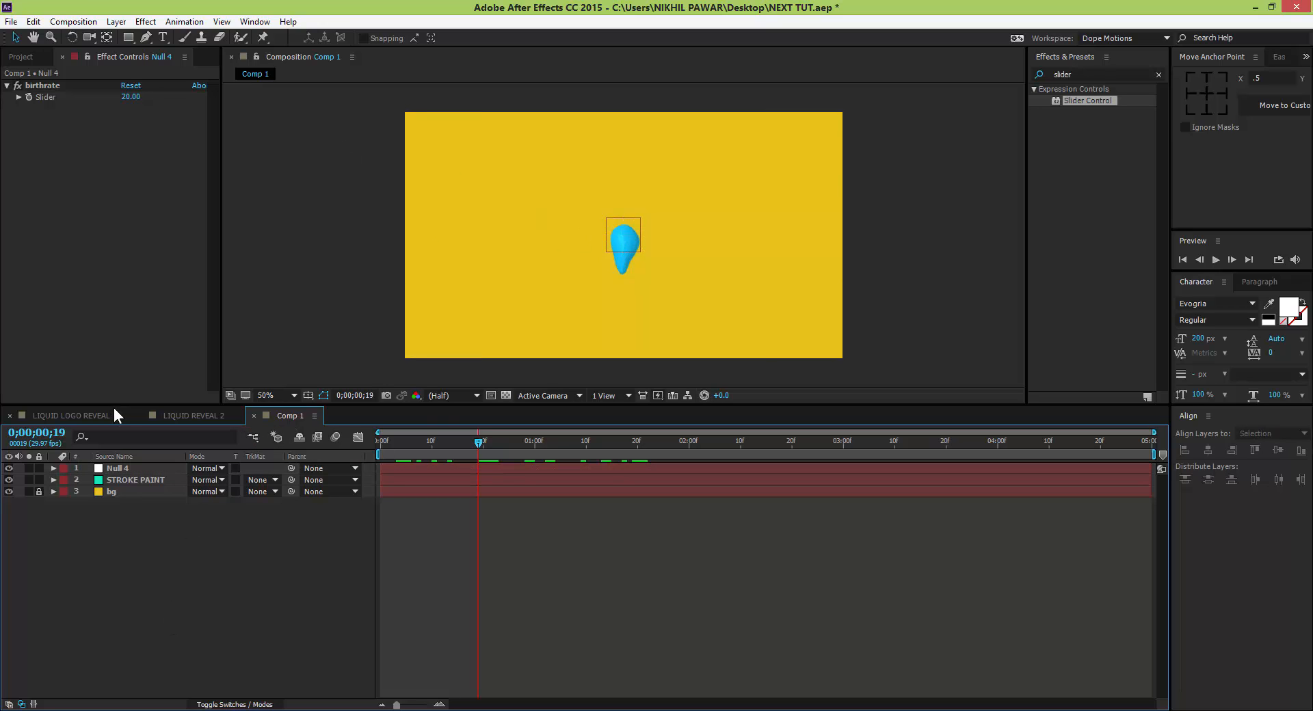
# Activate the Pen tool for the null in an enlarged composition viewer with the Title/Action Safe guides shown.
pyautogui.moveTo(129, 404); pyautogui.dragTo(129, 453)
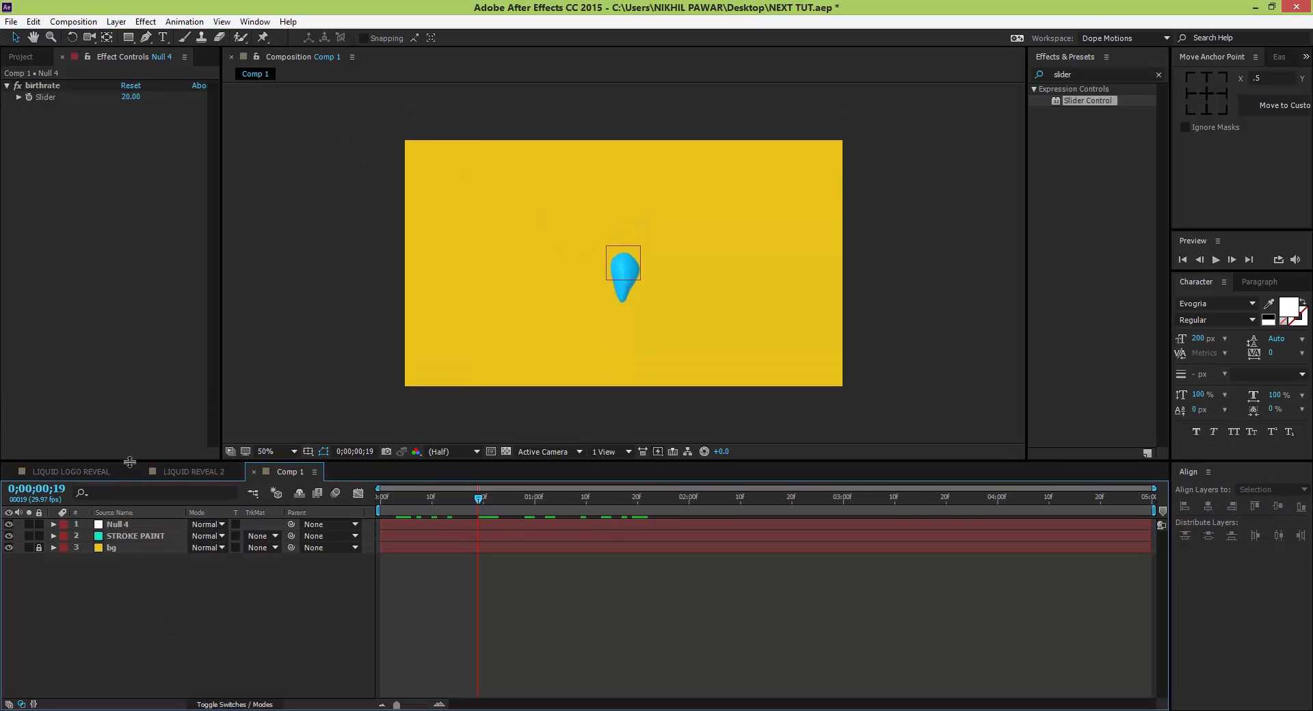
pyautogui.click(121, 523)
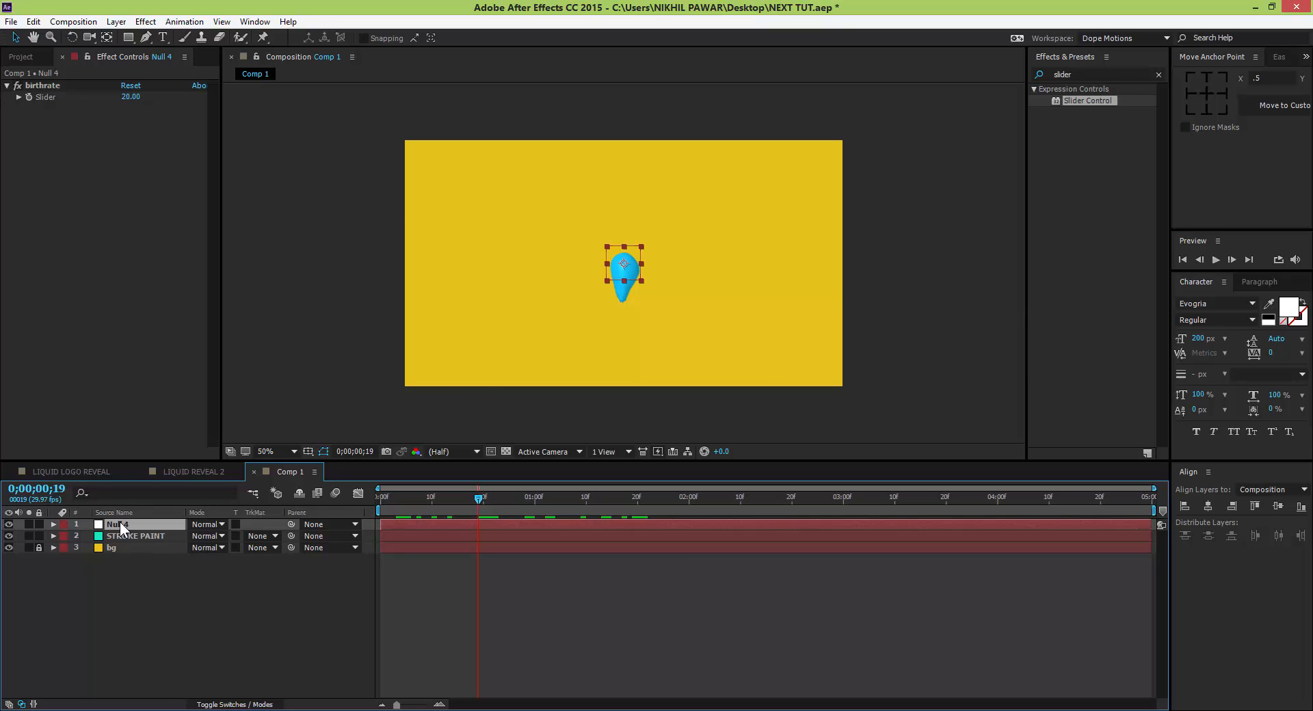
pyautogui.click(144, 39)
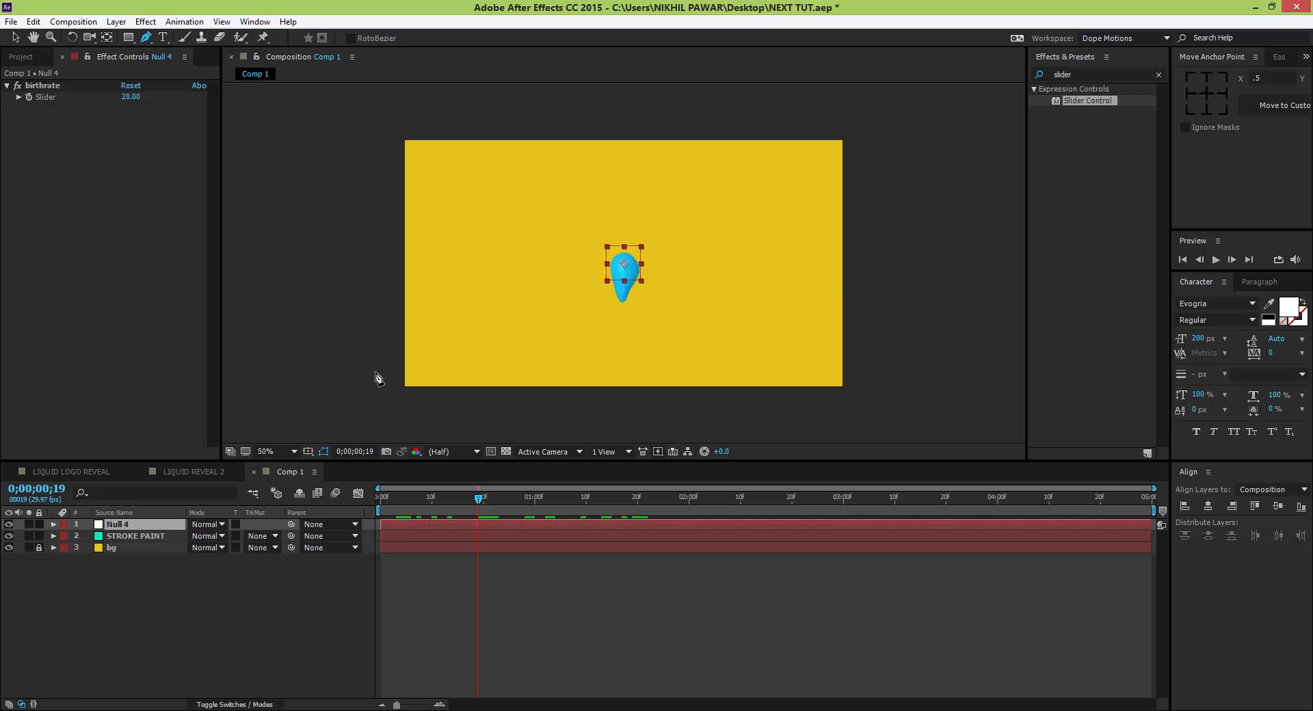
pyautogui.click(309, 451)
pyautogui.click(333, 467)
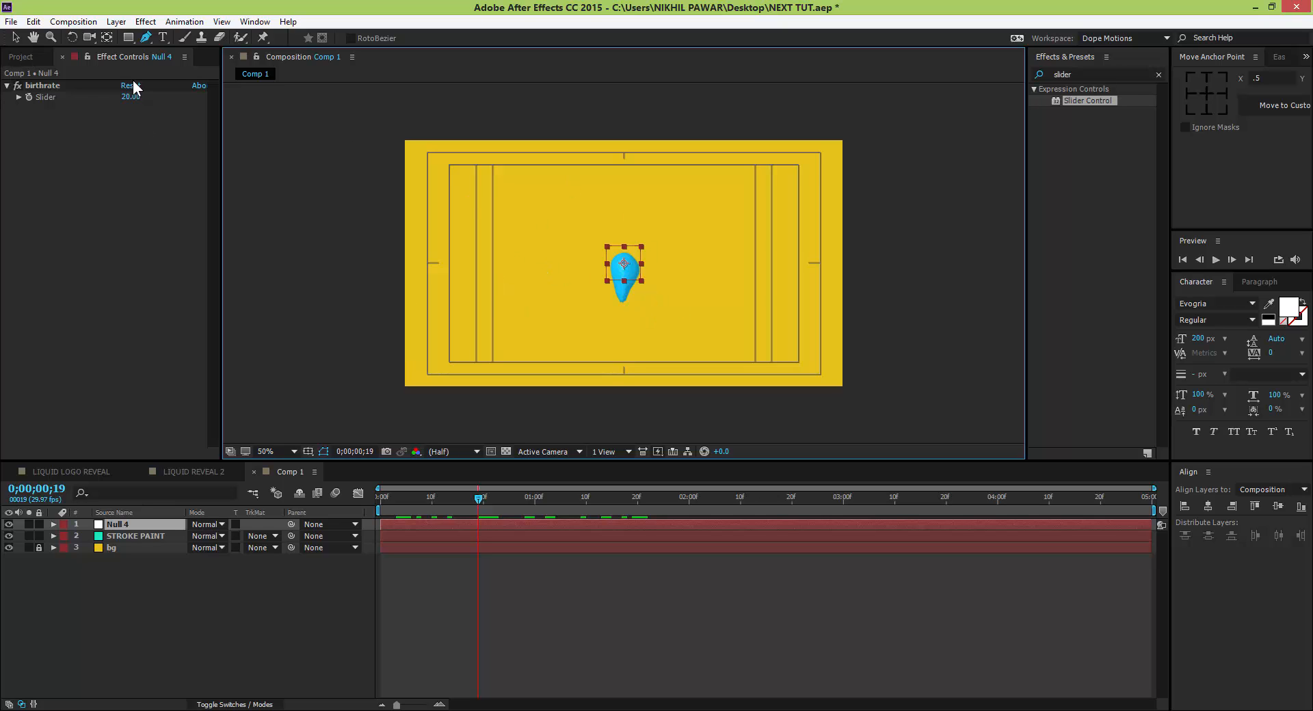
# Check how the null's path surrounds the revealed logo in LIQUID LOGO REVEAL and go back to Comp 1.
pyautogui.click(71, 471)
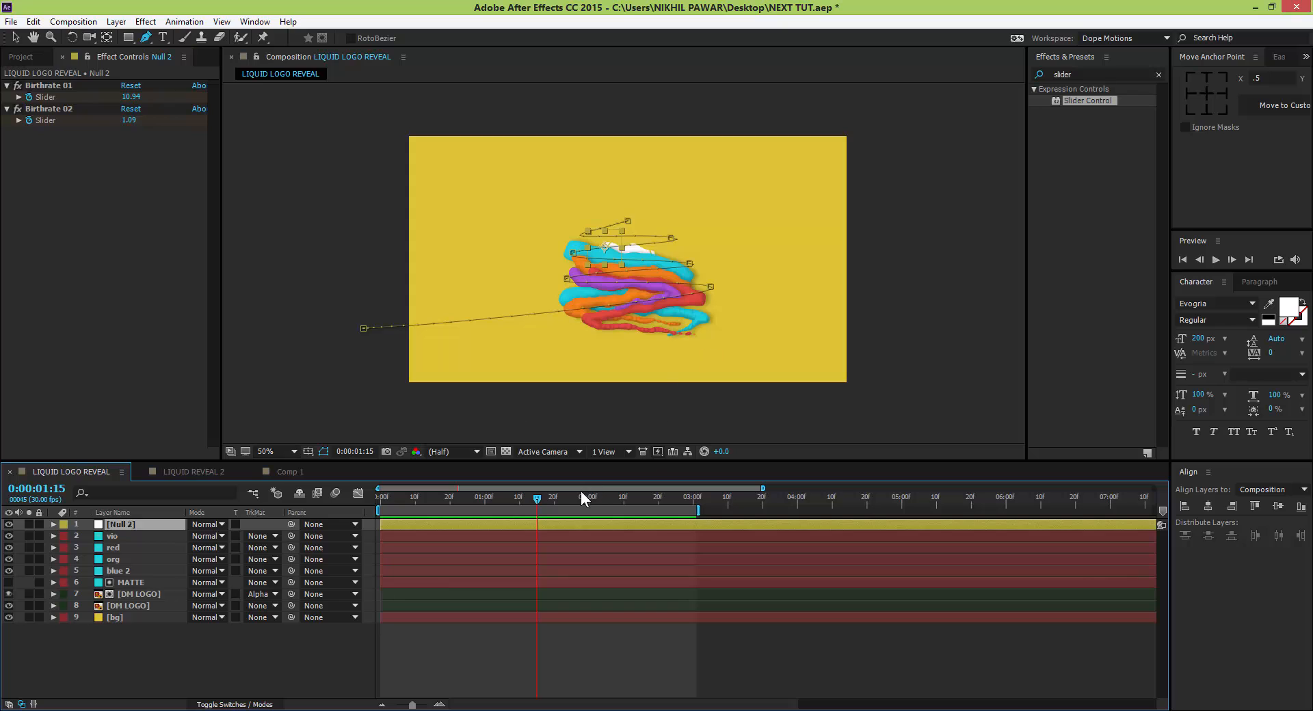
pyautogui.moveTo(578, 494); pyautogui.dragTo(637, 494)
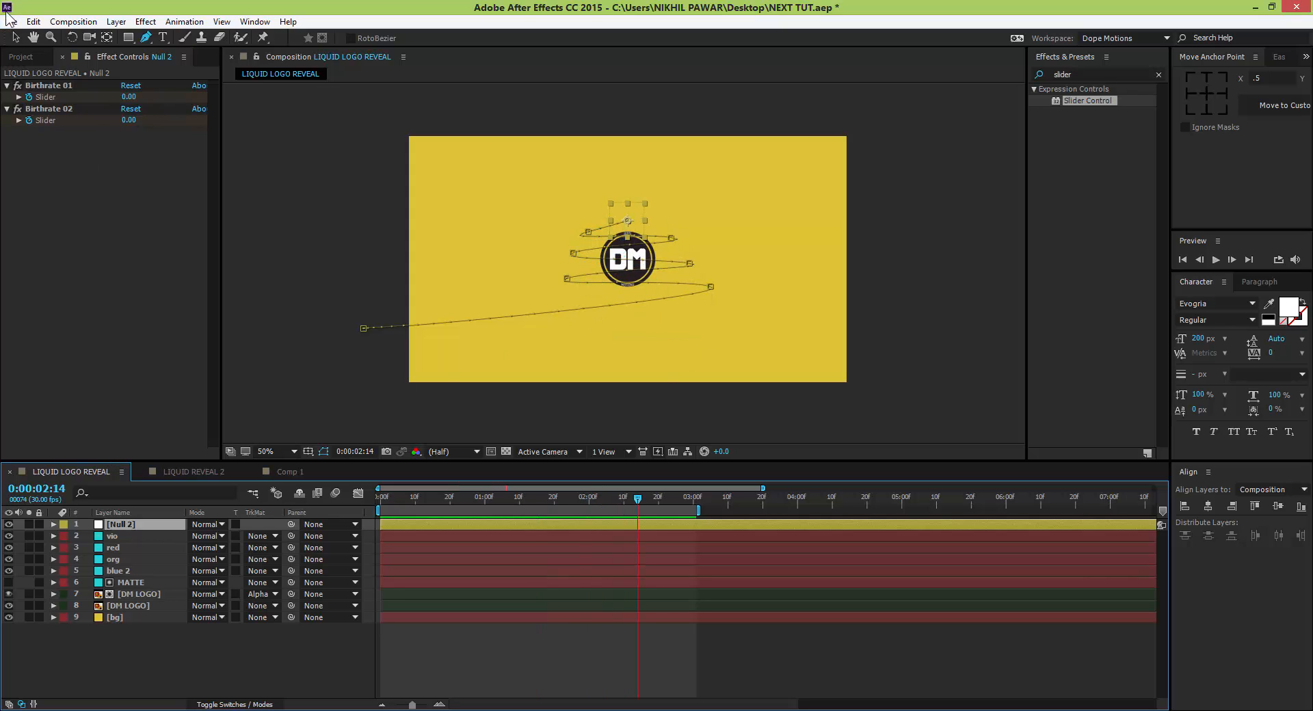
pyautogui.click(26, 56)
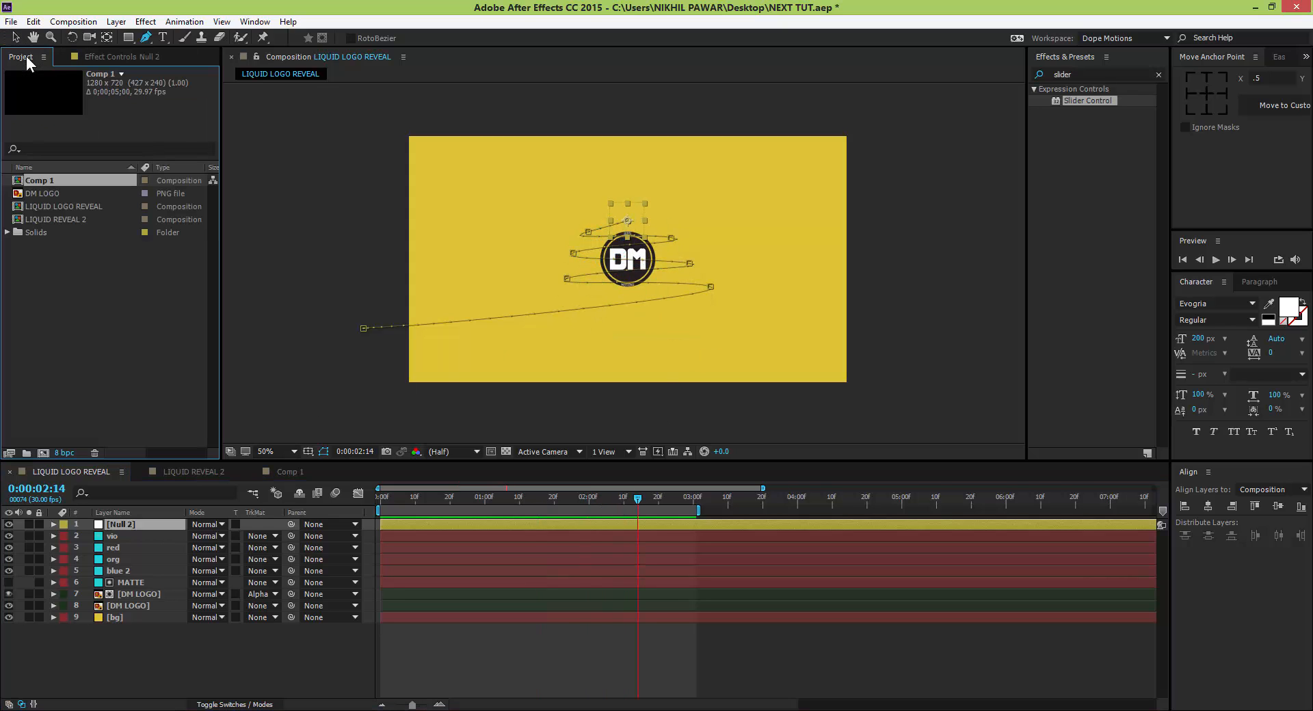
pyautogui.click(277, 471)
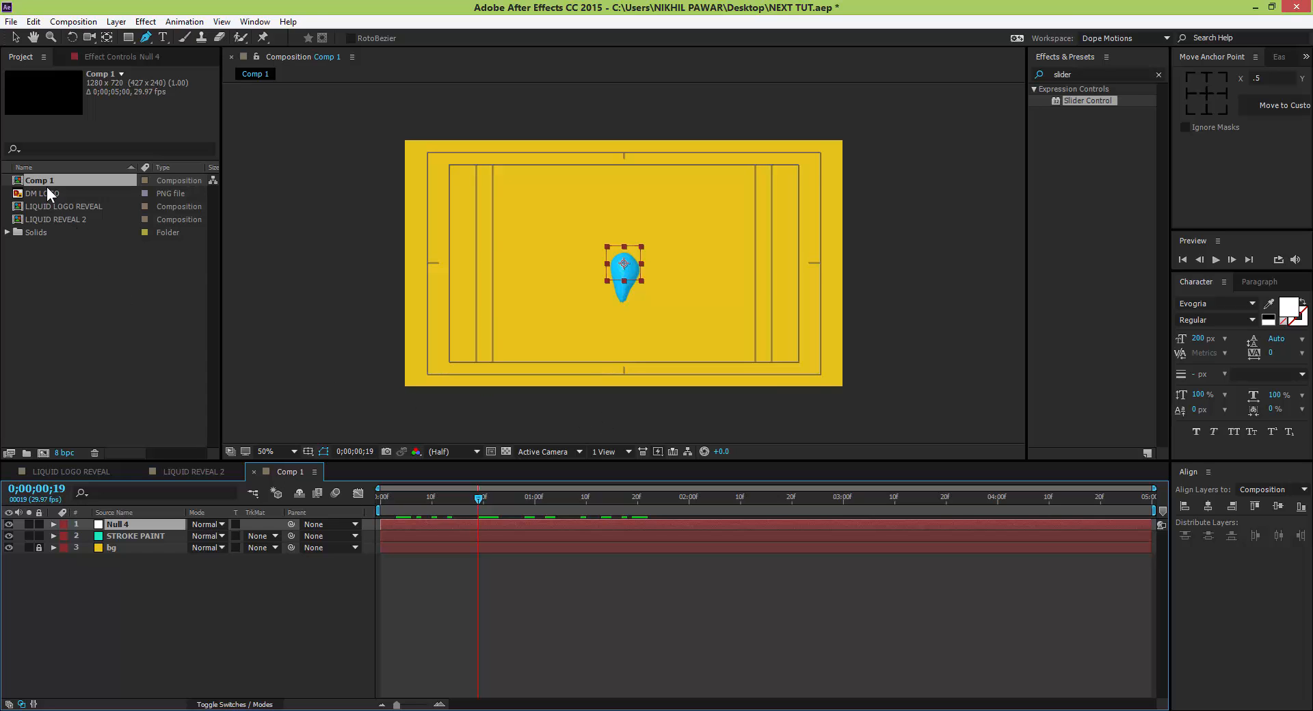
# Place the DM LOGO image at the centre of Comp 1 and set its Scale to 12%.
pyautogui.moveTo(43, 194); pyautogui.dragTo(625, 266)
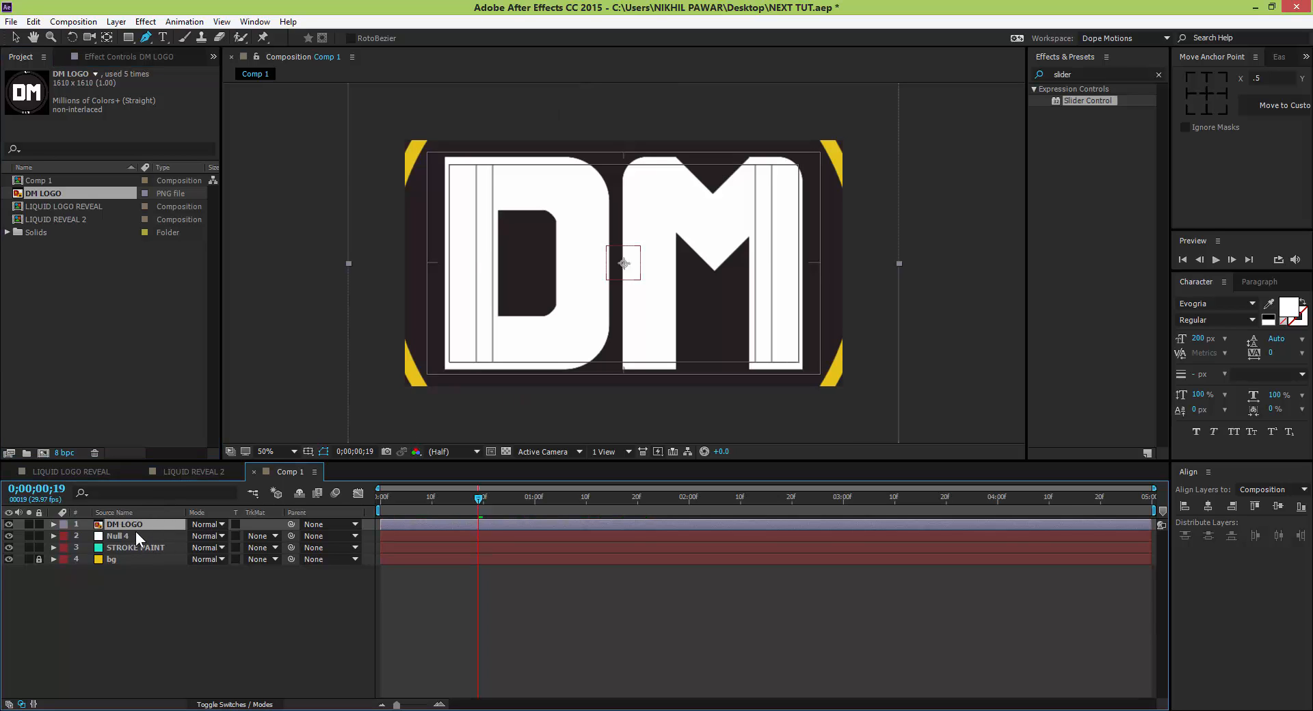
pyautogui.press('s')
pyautogui.click(236, 537)
pyautogui.write('12')
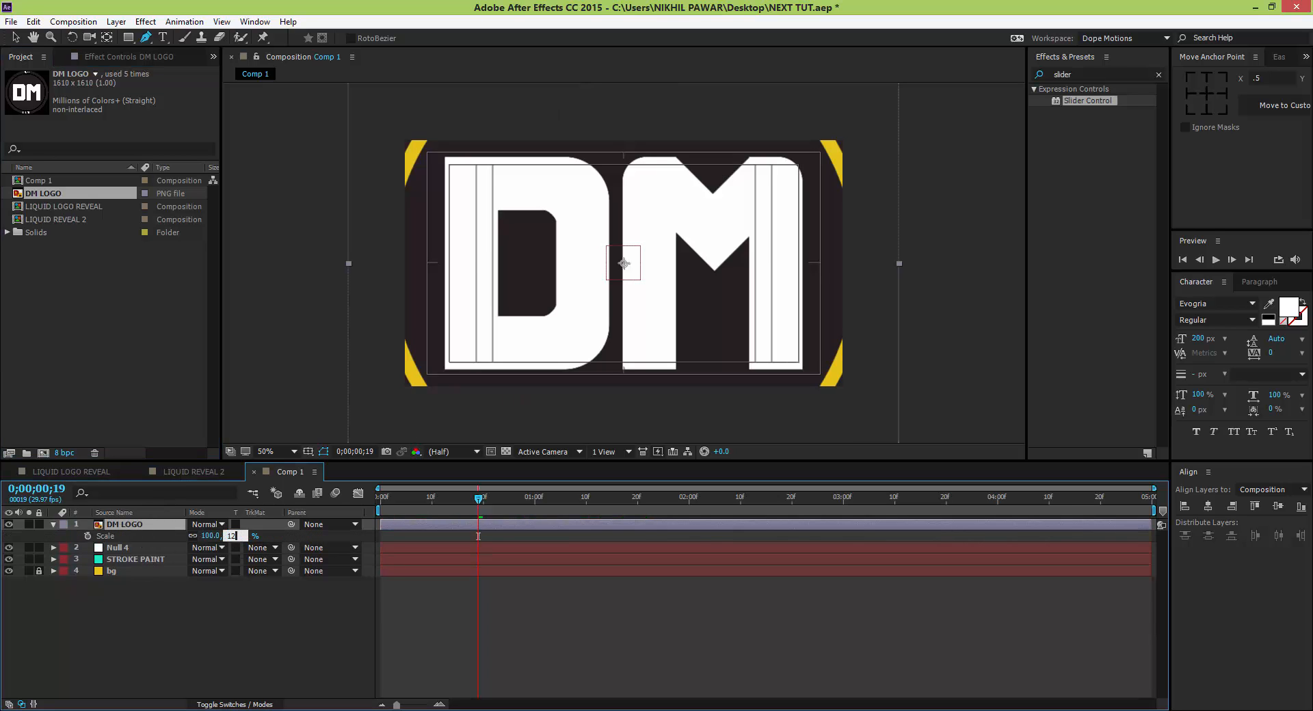
pyautogui.press('Return')
pyautogui.click(246, 605)
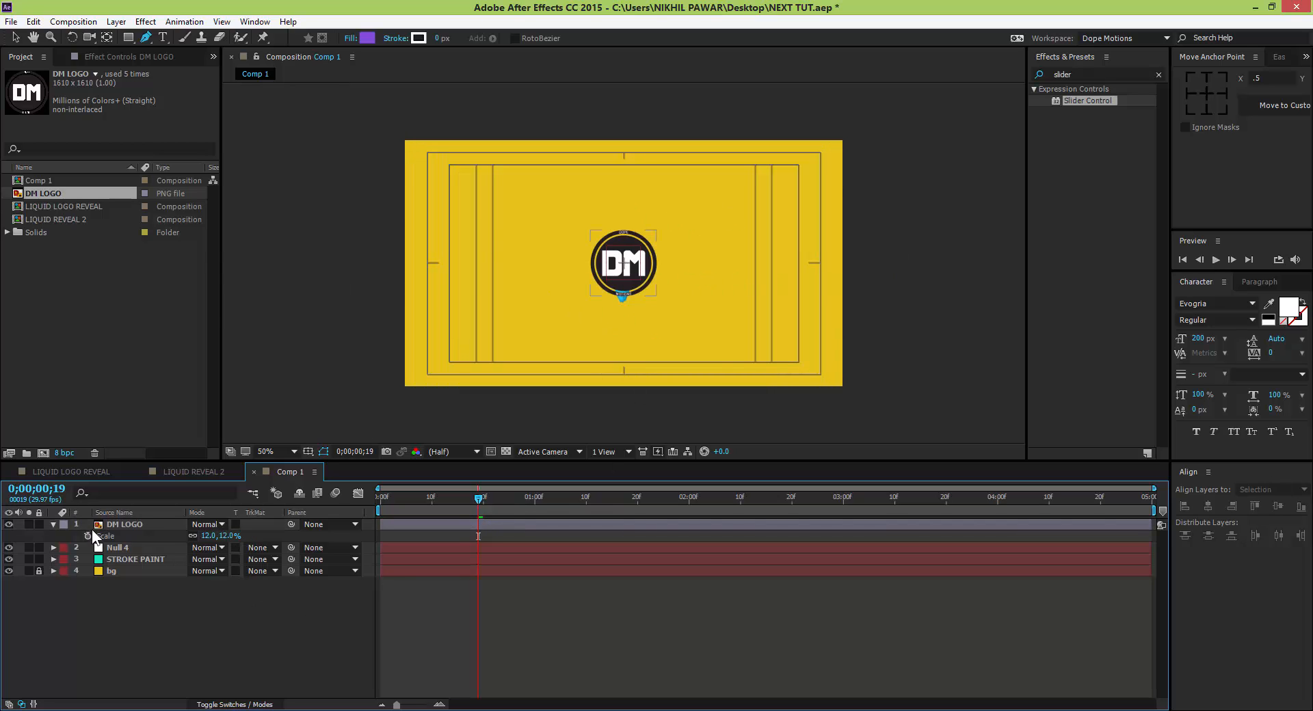
# Move the DM LOGO layer between STROKE PAINT and bg in the layer stack and collapse its properties.
pyautogui.moveTo(117, 525); pyautogui.dragTo(120, 563)
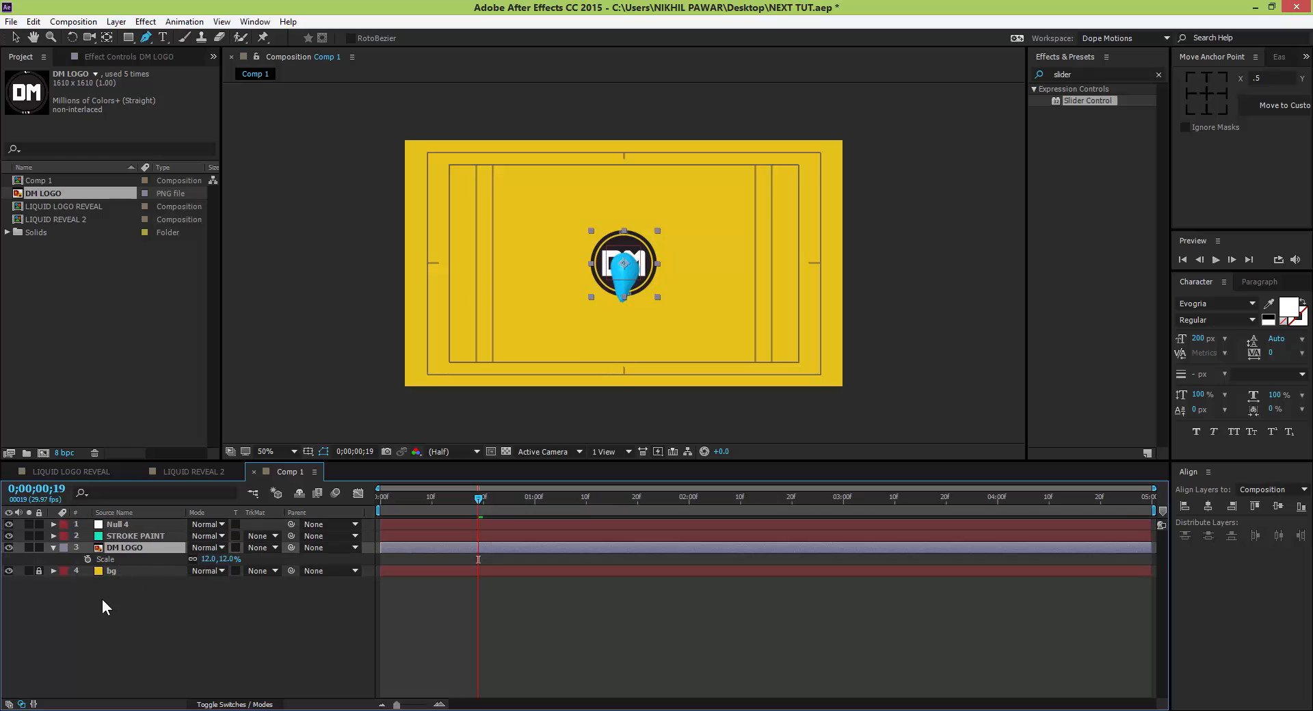
pyautogui.click(69, 577)
pyautogui.click(54, 548)
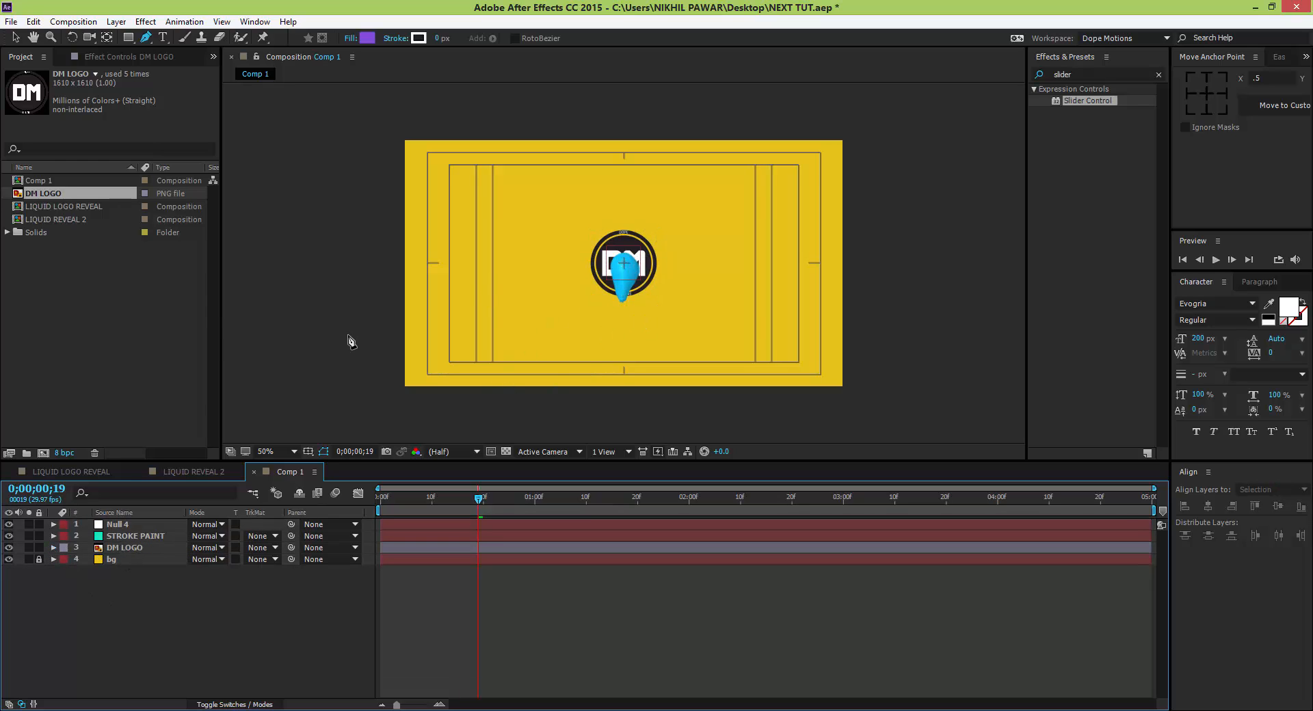
# Draw a smooth open zigzag mask path on the null from outside the frame's lower-left side, sweeping back and forth across the logo to above it.
pyautogui.click(131, 525)
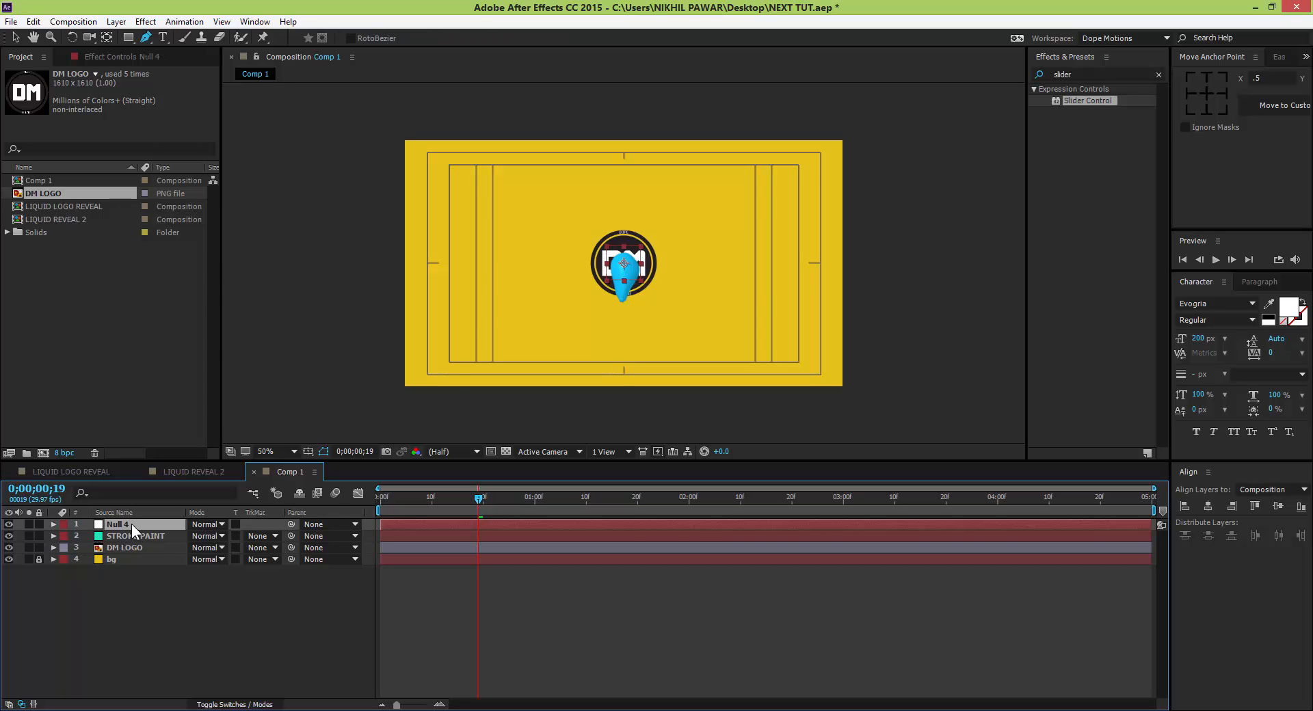
pyautogui.moveTo(384, 349); pyautogui.dragTo(433, 342)
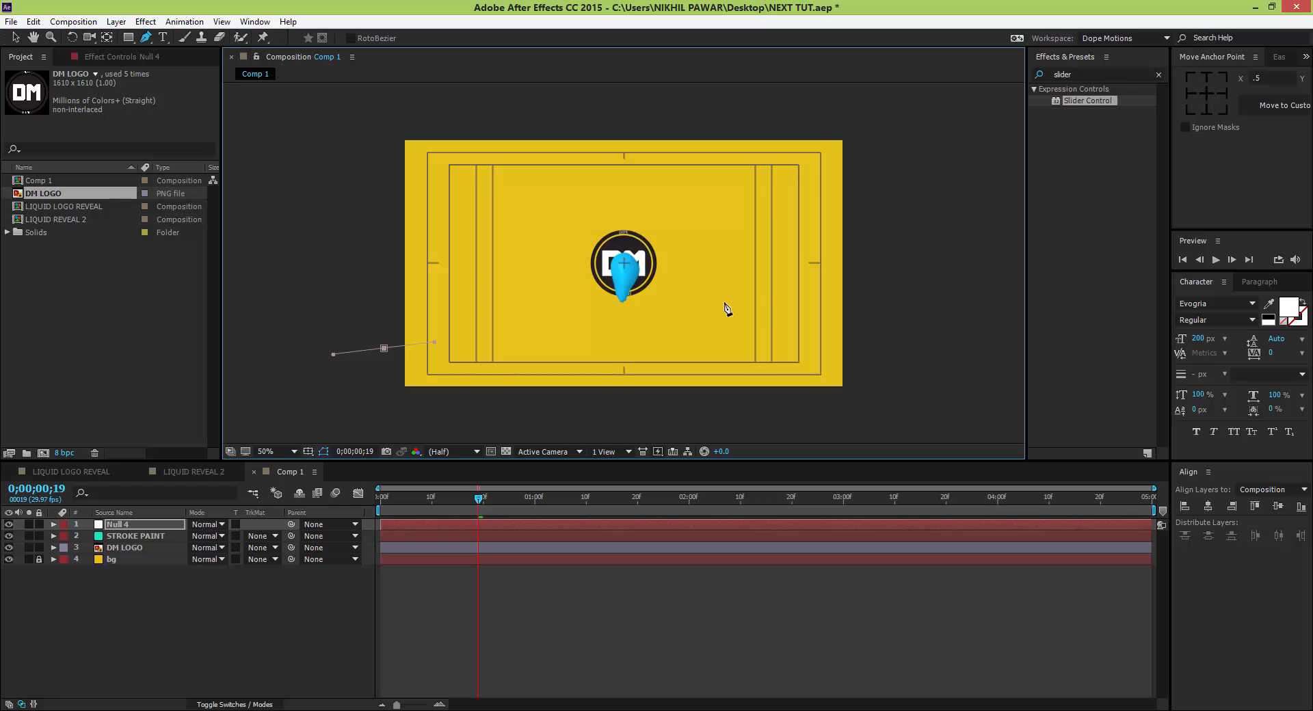
pyautogui.moveTo(725, 297); pyautogui.dragTo(658, 282)
pyautogui.moveTo(533, 286); pyautogui.dragTo(589, 274)
pyautogui.moveTo(678, 257); pyautogui.dragTo(627, 214)
# Copy Null 4's Mask Path and paste it into the null's Position as motion keyframes starting at 0;00;00;19.
pyautogui.click(121, 524)
pyautogui.press('m')
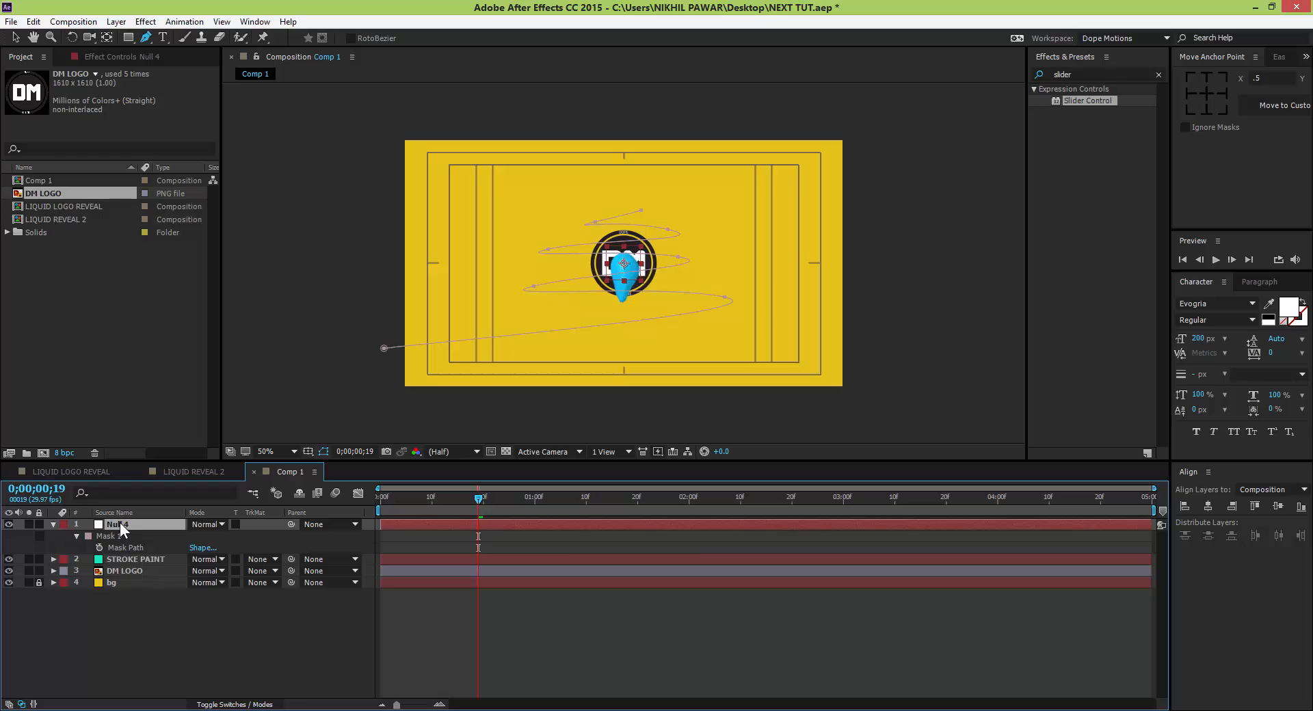
pyautogui.hotkey('shift', 'p')
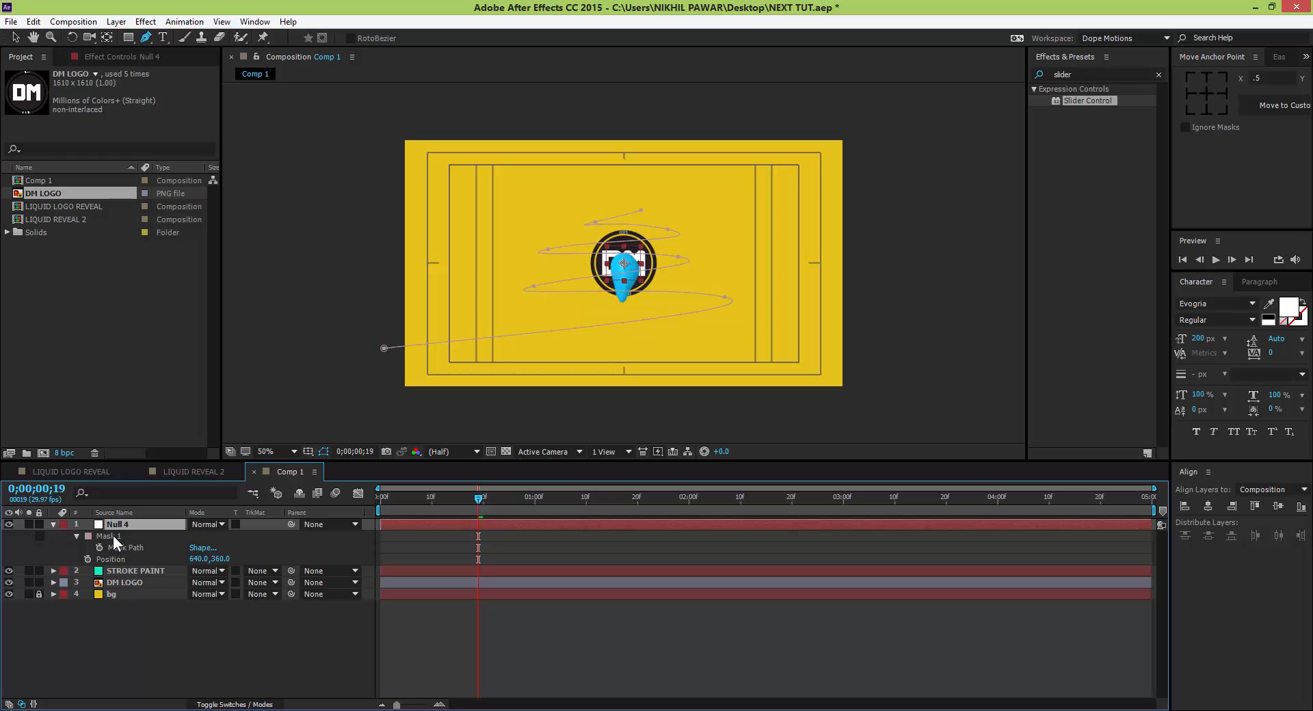
pyautogui.click(114, 537)
pyautogui.click(129, 547)
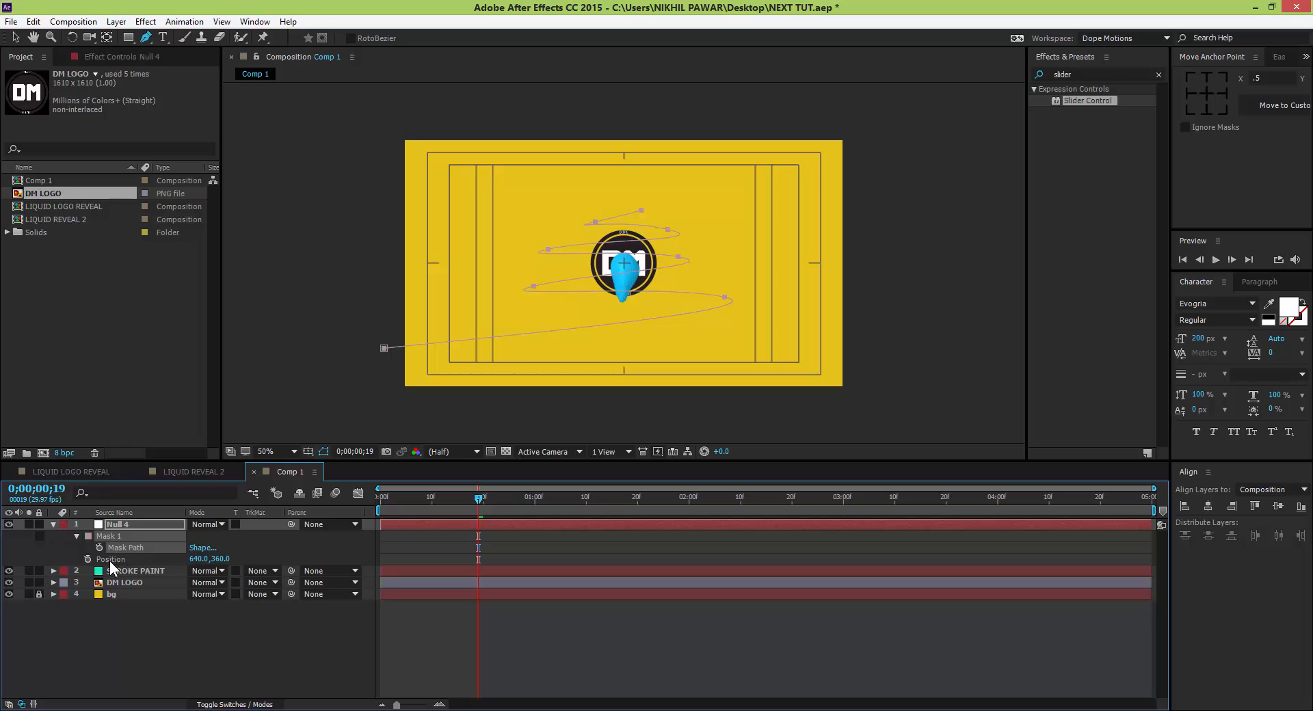
pyautogui.click(110, 561)
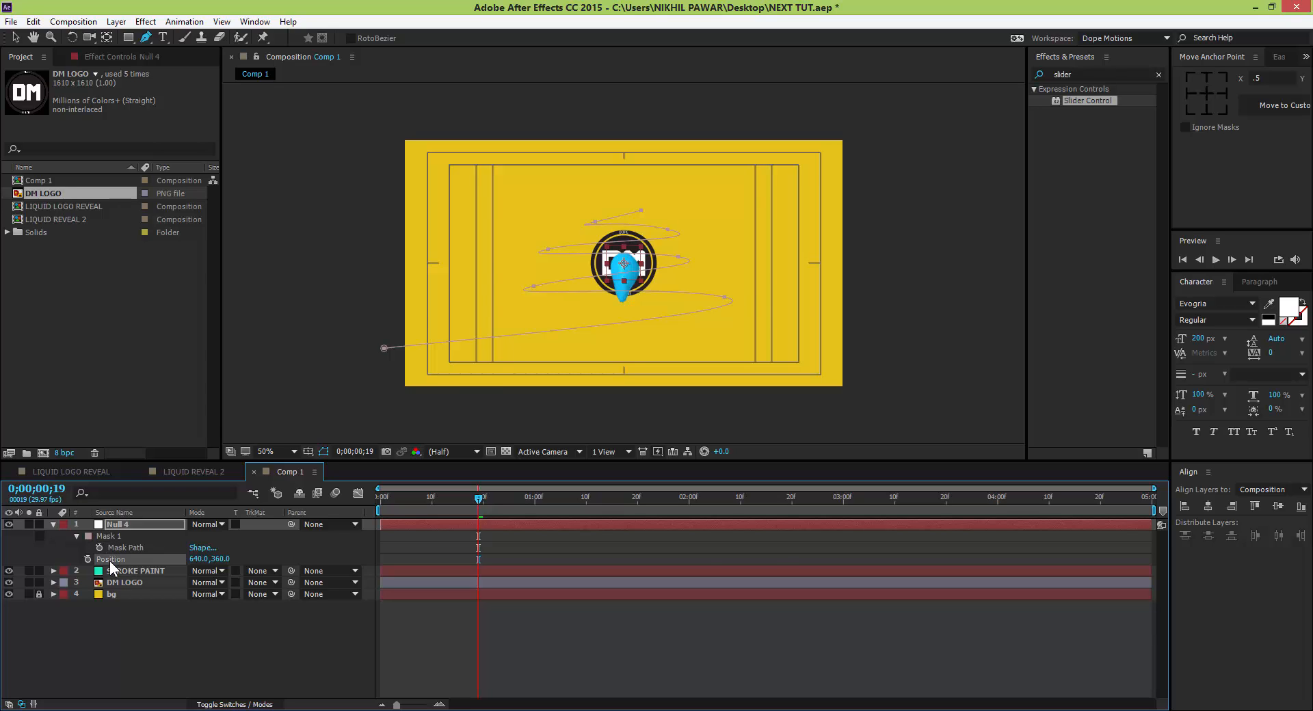
pyautogui.hotkey('ctrl', 'v')
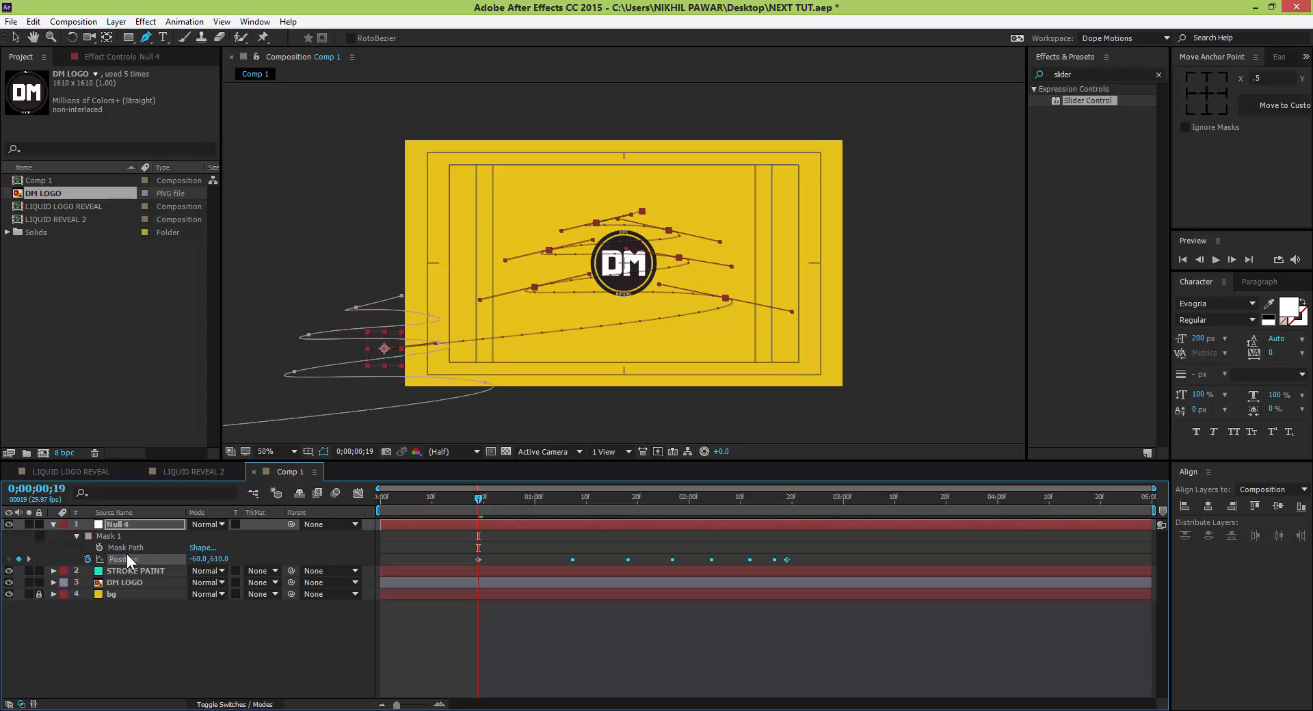
# Delete Mask 1 from Null 4 and scrub the timeline to check the paint along the path.
pyautogui.click(113, 536)
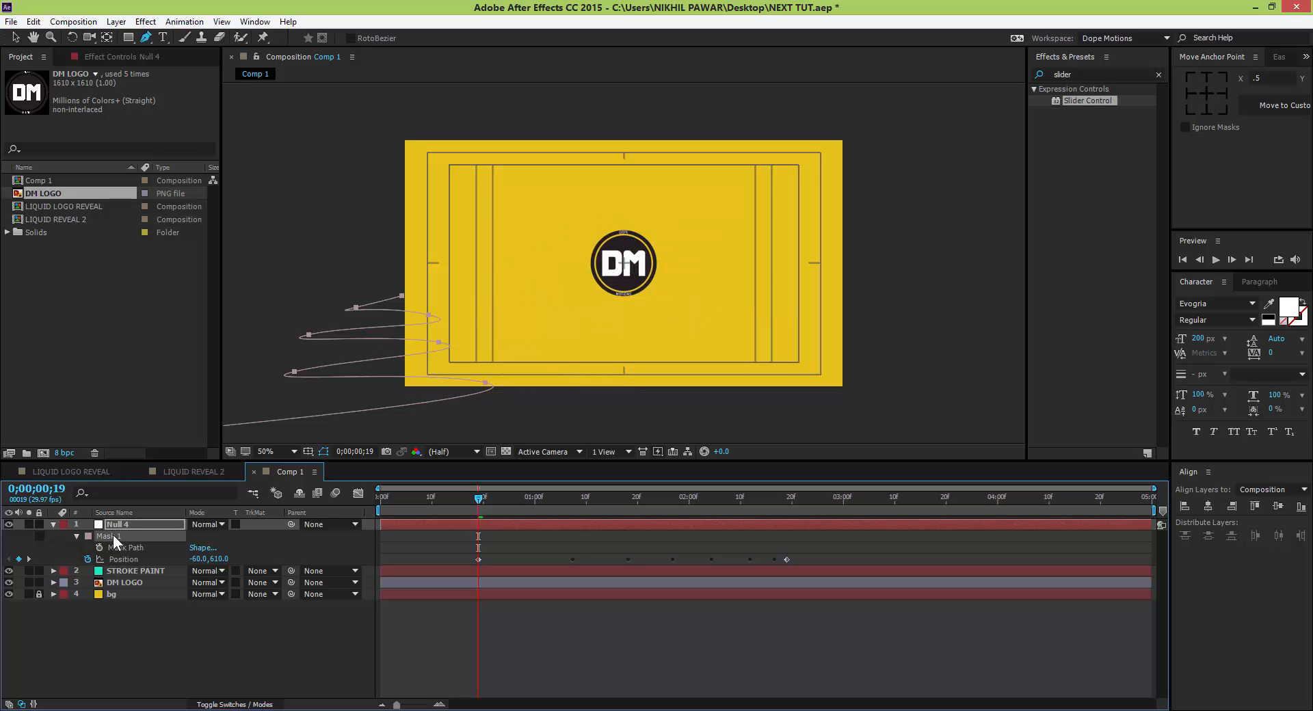
pyautogui.press('Delete')
pyautogui.click(144, 625)
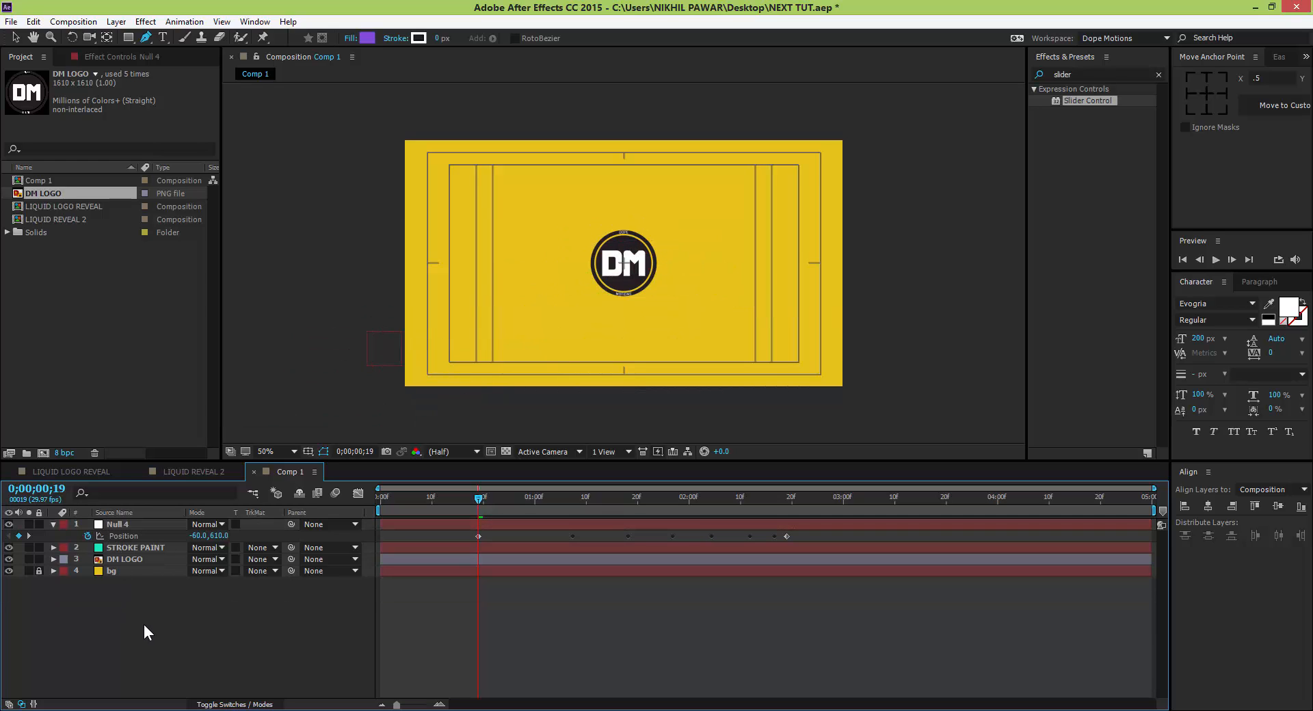
pyautogui.moveTo(479, 497)
pyautogui.mouseDown()
pyautogui.moveTo(813, 517)
pyautogui.moveTo(582, 539)
pyautogui.moveTo(601, 535)
pyautogui.mouseUp()
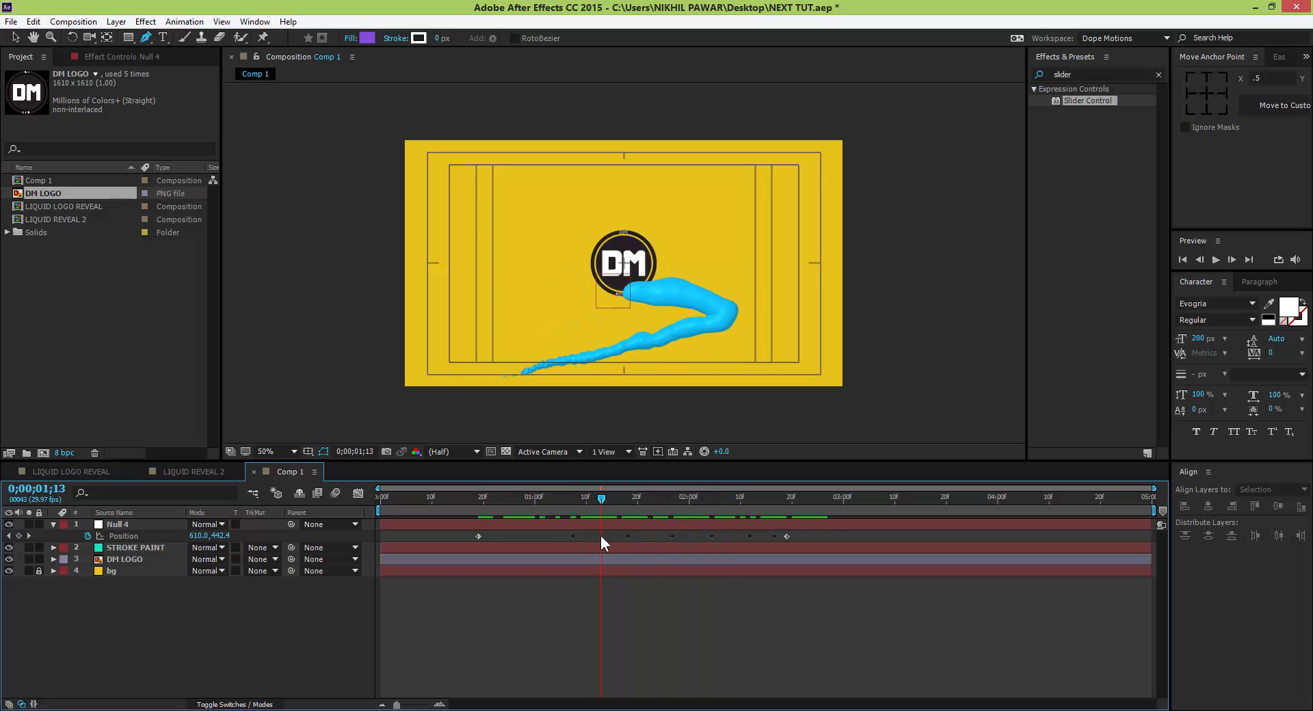
# Set CC Mr. Mercury's Longevity to 0.5 and Resistance to 14 on STROKE PAINT, and scrub through the stroke.
pyautogui.click(110, 59)
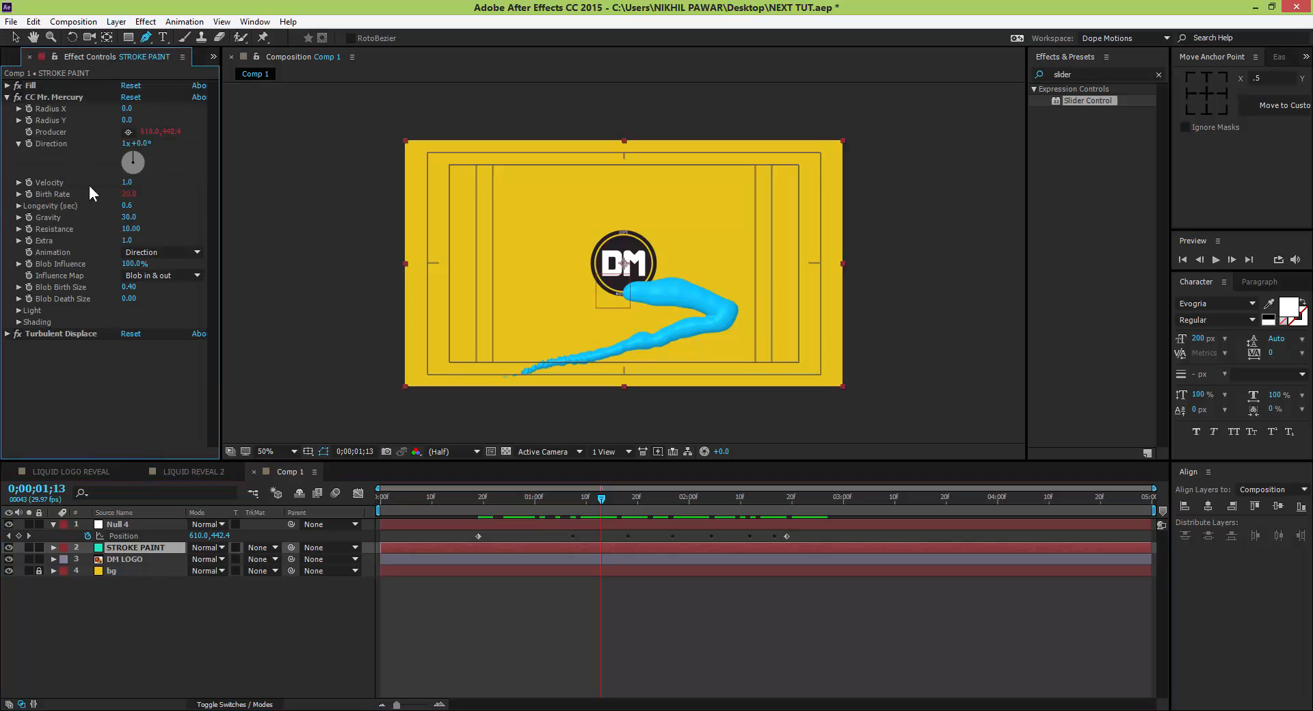
pyautogui.click(128, 205)
pyautogui.press('Return')
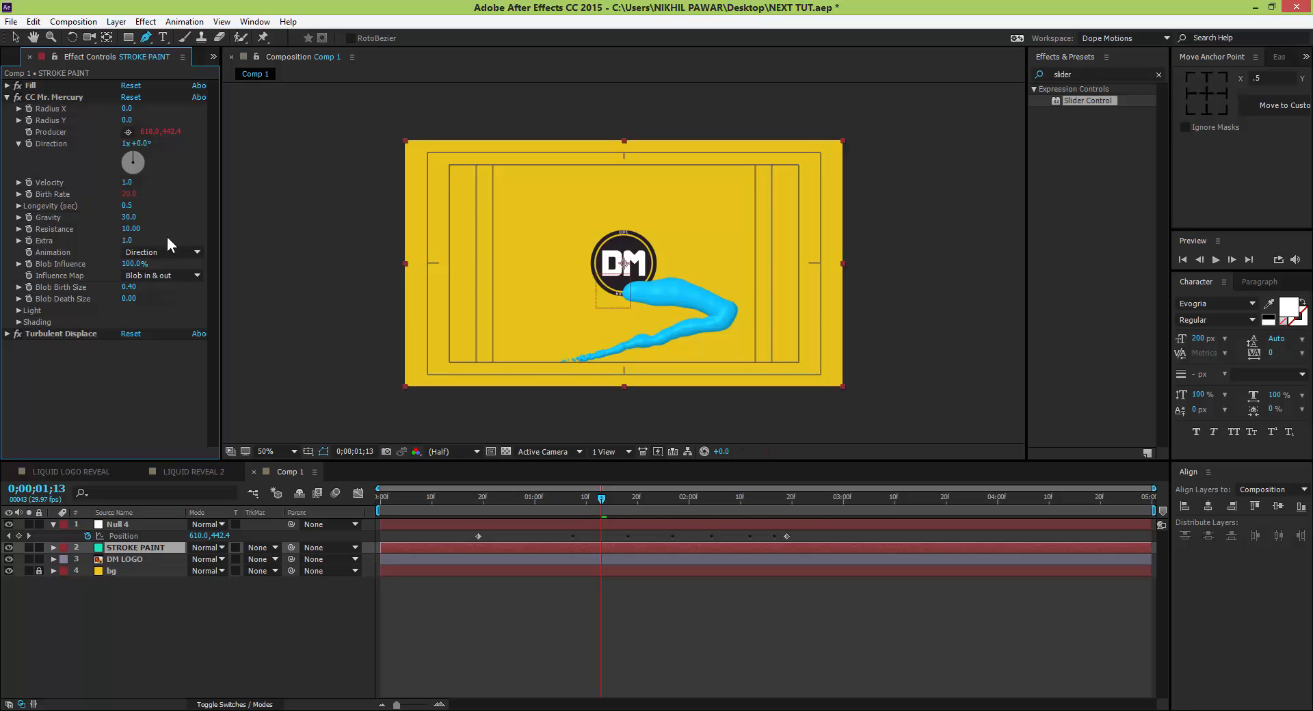
pyautogui.moveTo(129, 231); pyautogui.dragTo(260, 242)
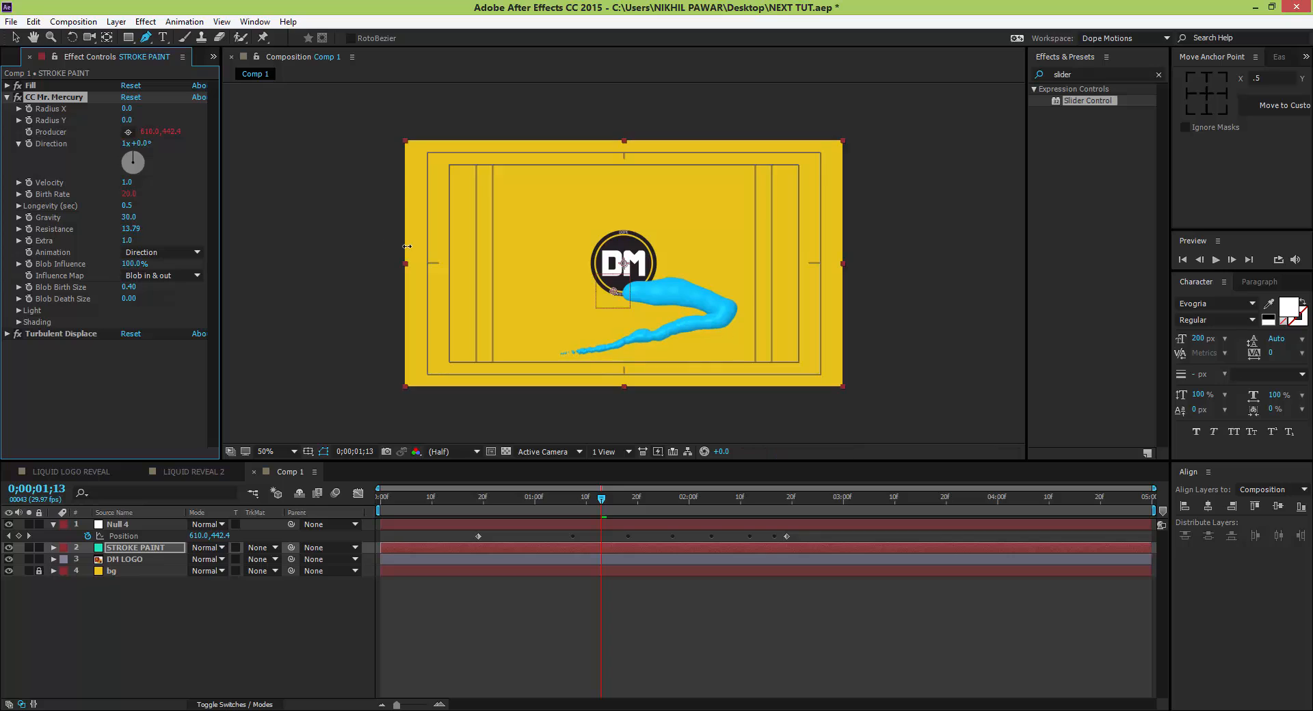
pyautogui.click(132, 229)
pyautogui.press('Return')
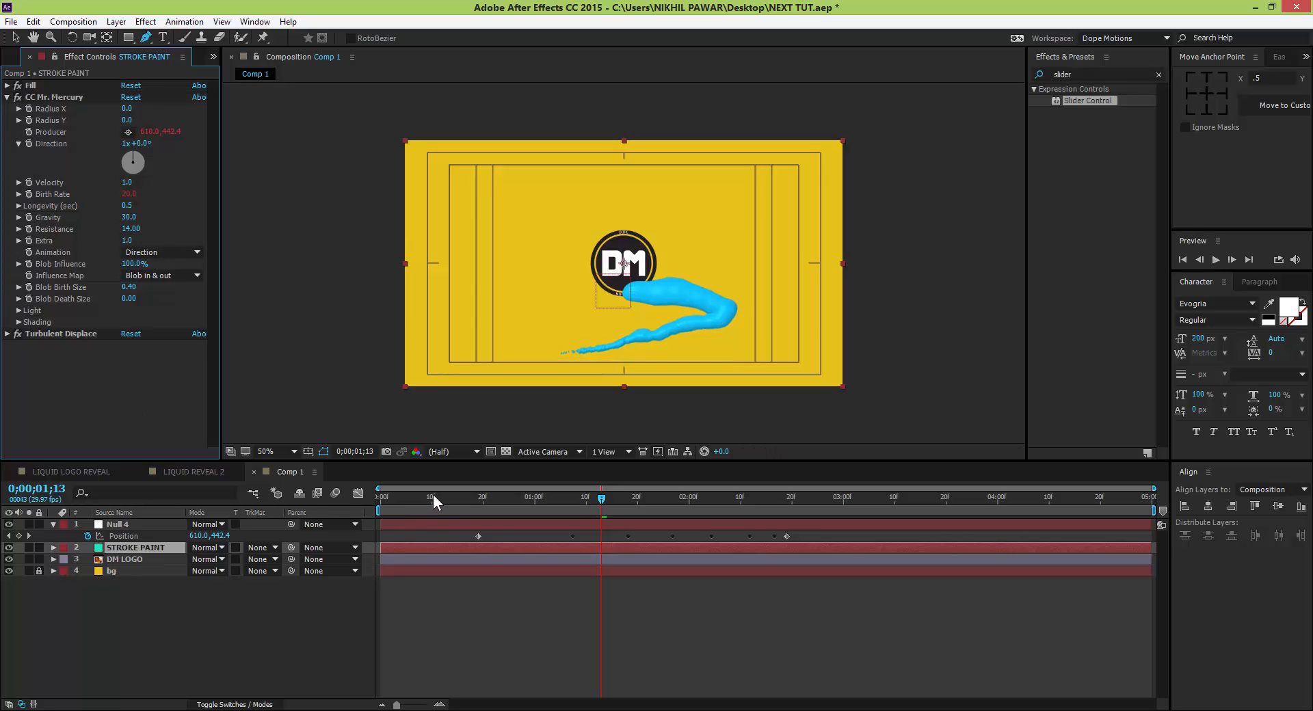
pyautogui.moveTo(433, 495); pyautogui.dragTo(640, 531)
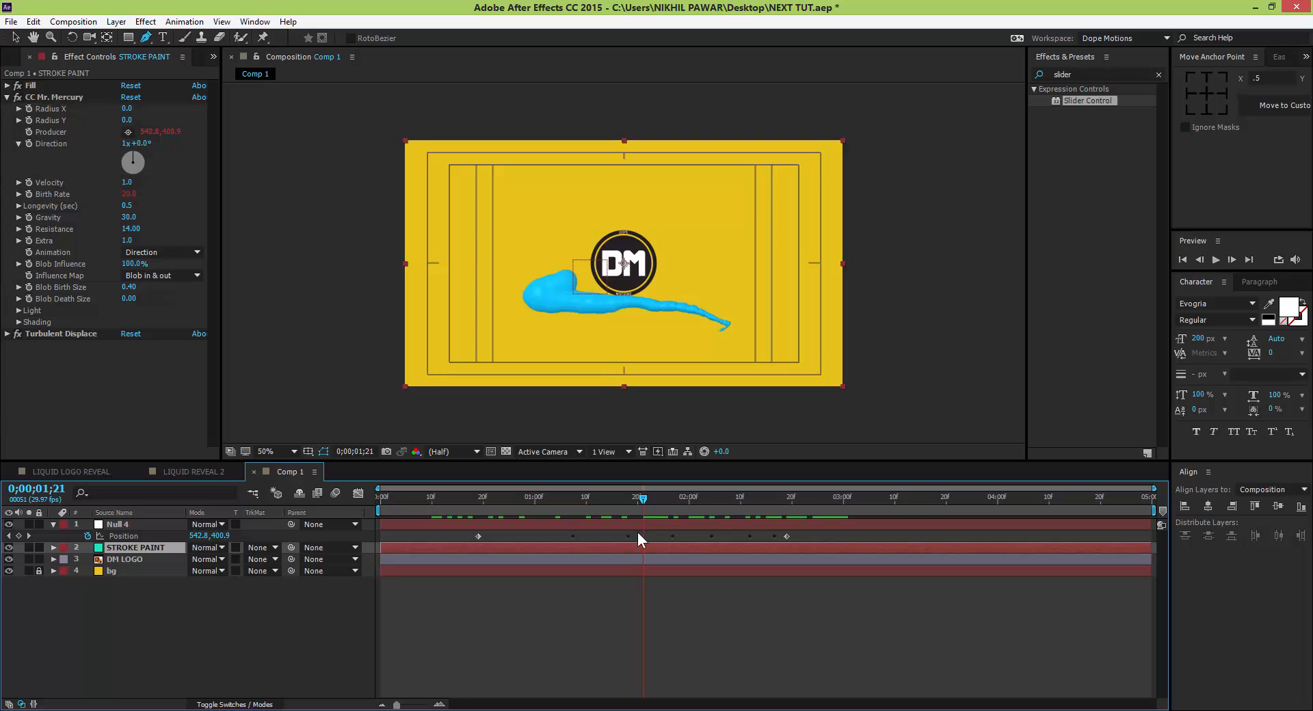
# Collapse Null 4's properties, check the timing of the paint in LIQUID LOGO REVEAL, and return to Comp 1.
pyautogui.click(53, 525)
pyautogui.click(71, 471)
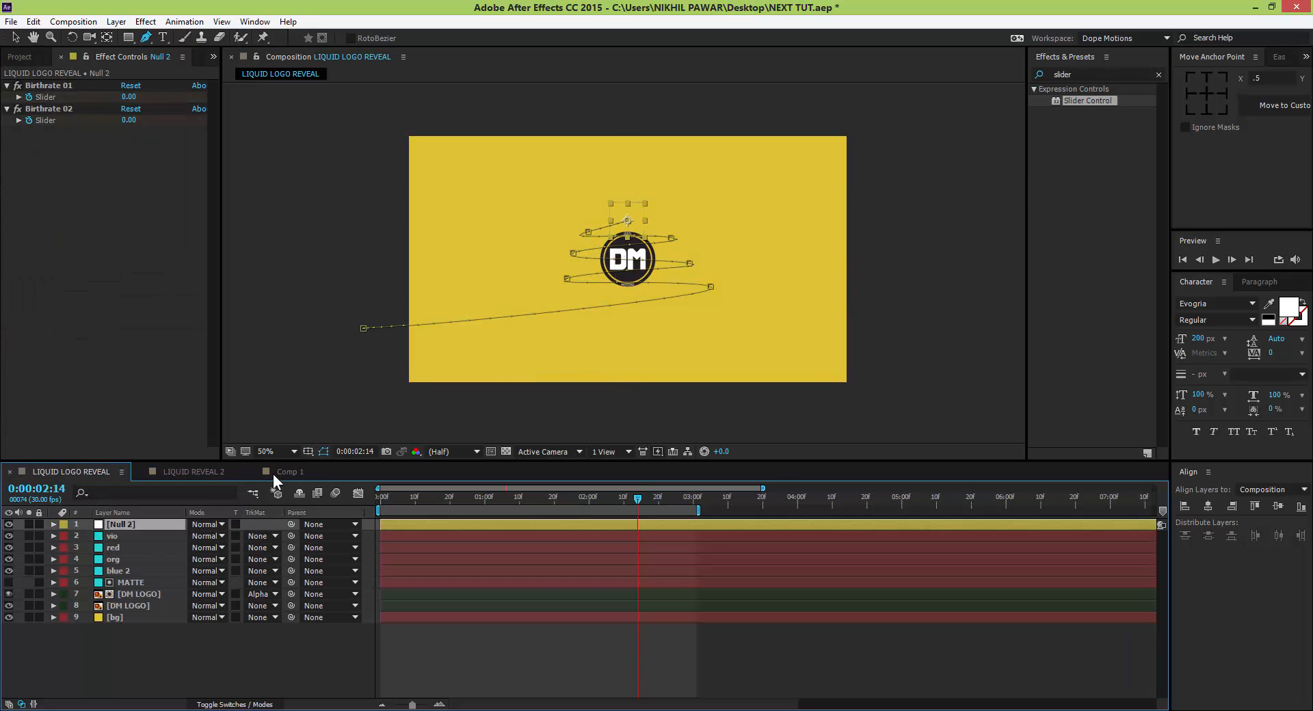
pyautogui.moveTo(626, 495)
pyautogui.mouseDown()
pyautogui.moveTo(594, 499)
pyautogui.moveTo(612, 495)
pyautogui.mouseUp()
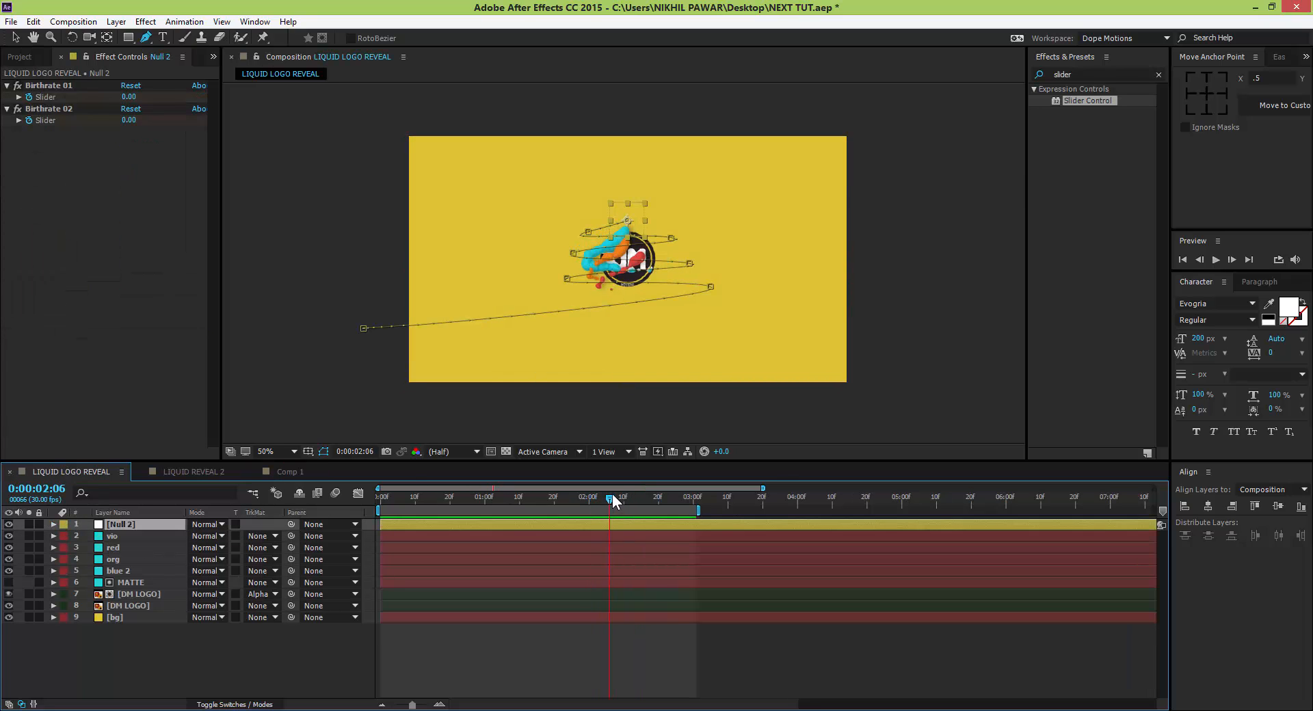
pyautogui.click(281, 471)
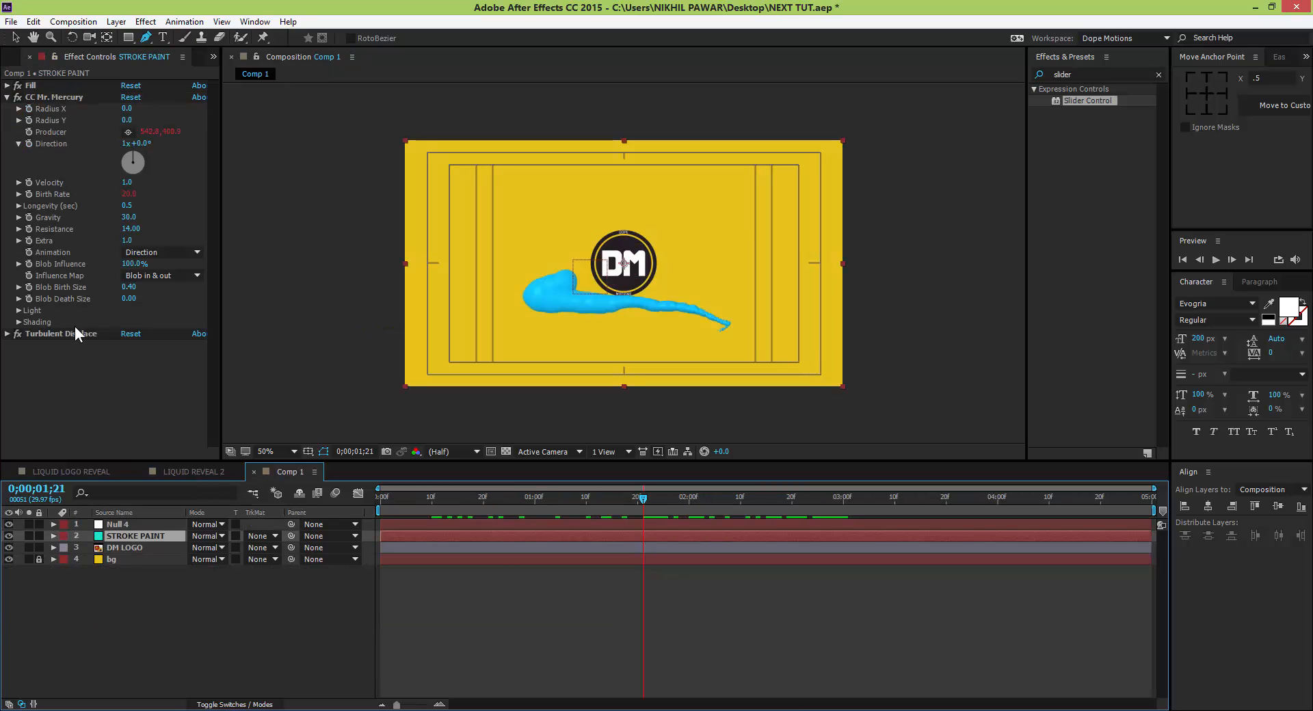
# Retime Null 4's Position keyframes to run from 0;00;00;10 to 0;00;02;00.
pyautogui.click(125, 523)
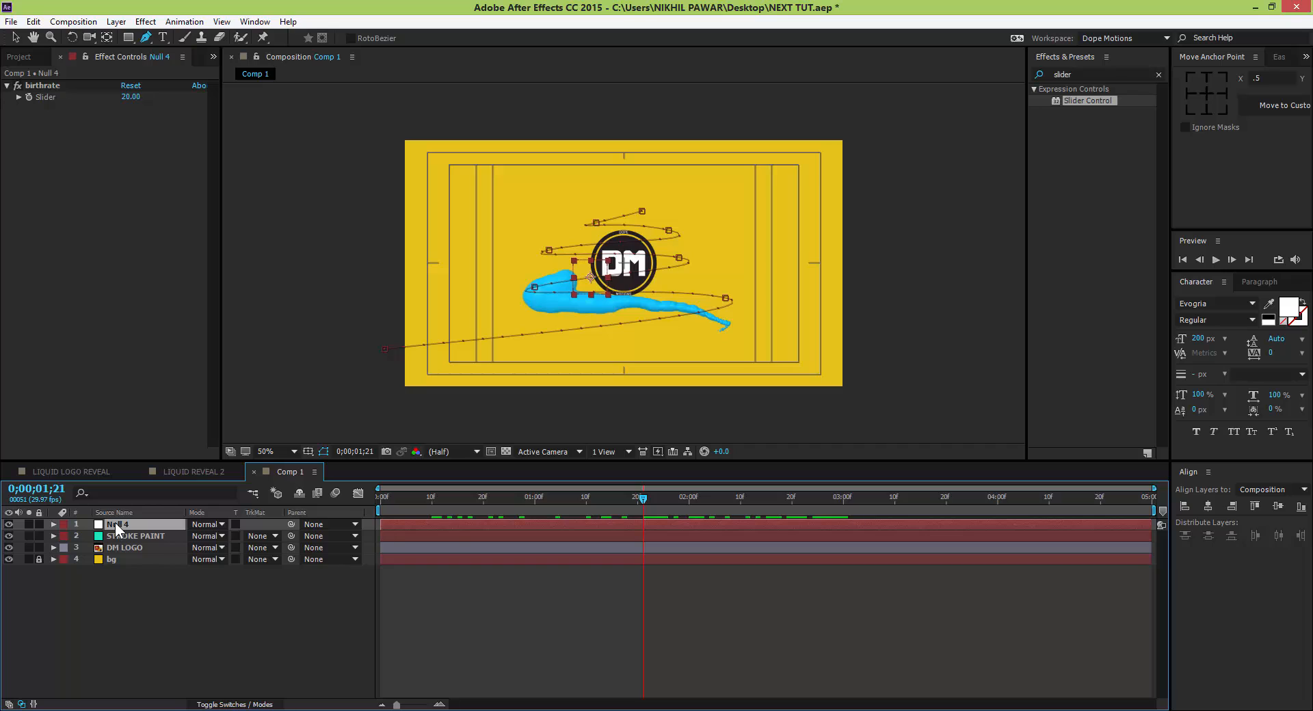
pyautogui.press('p')
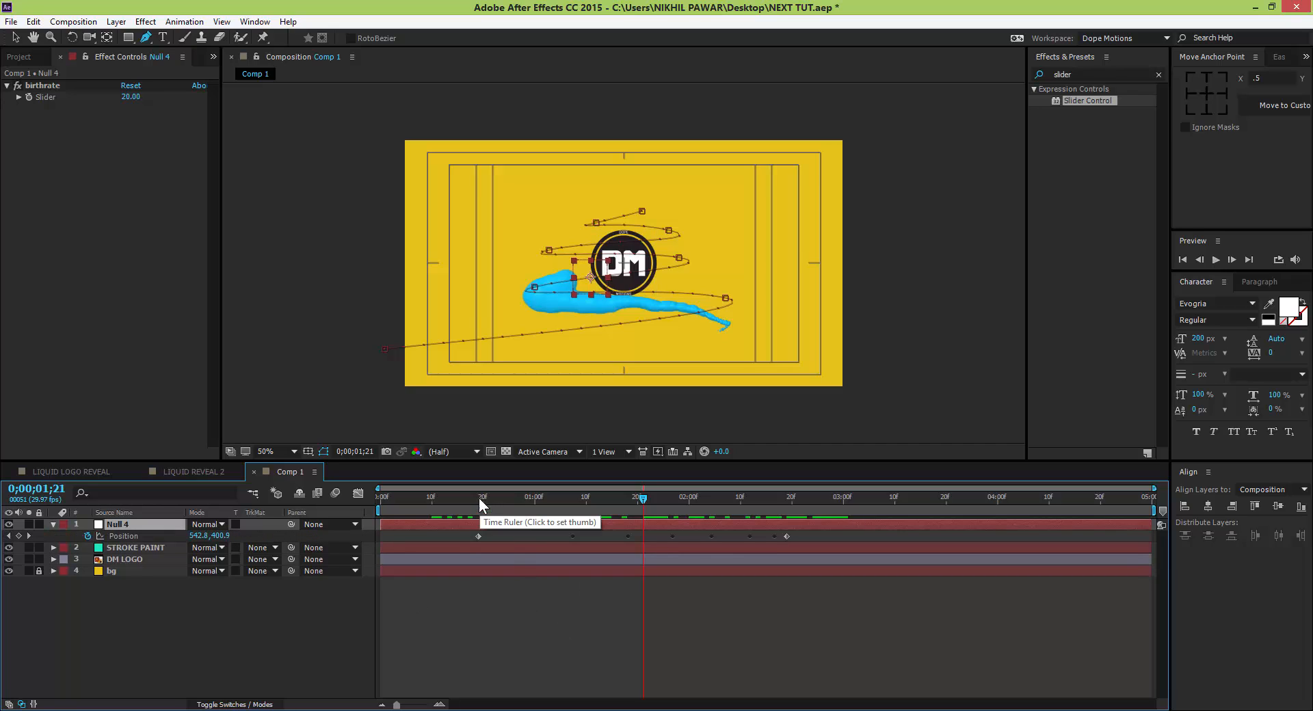
pyautogui.click(435, 498)
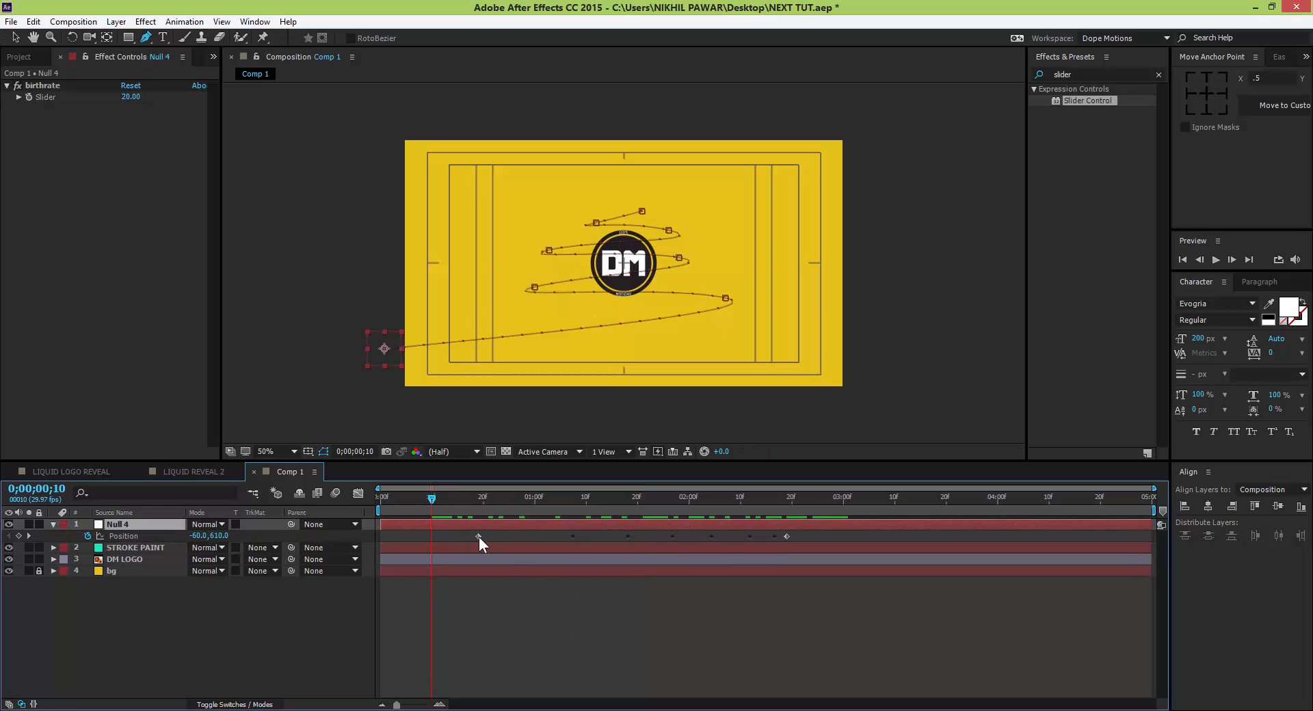
pyautogui.moveTo(478, 536); pyautogui.dragTo(435, 535)
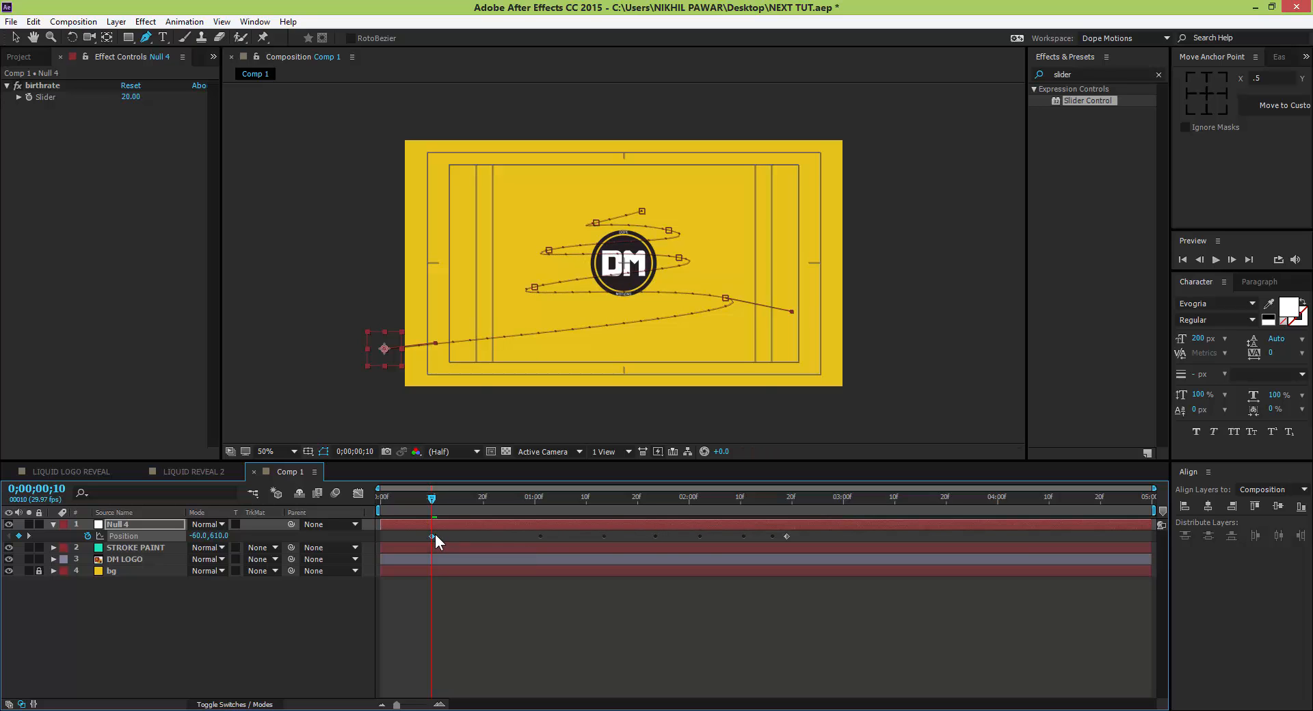
pyautogui.moveTo(717, 497); pyautogui.dragTo(688, 500)
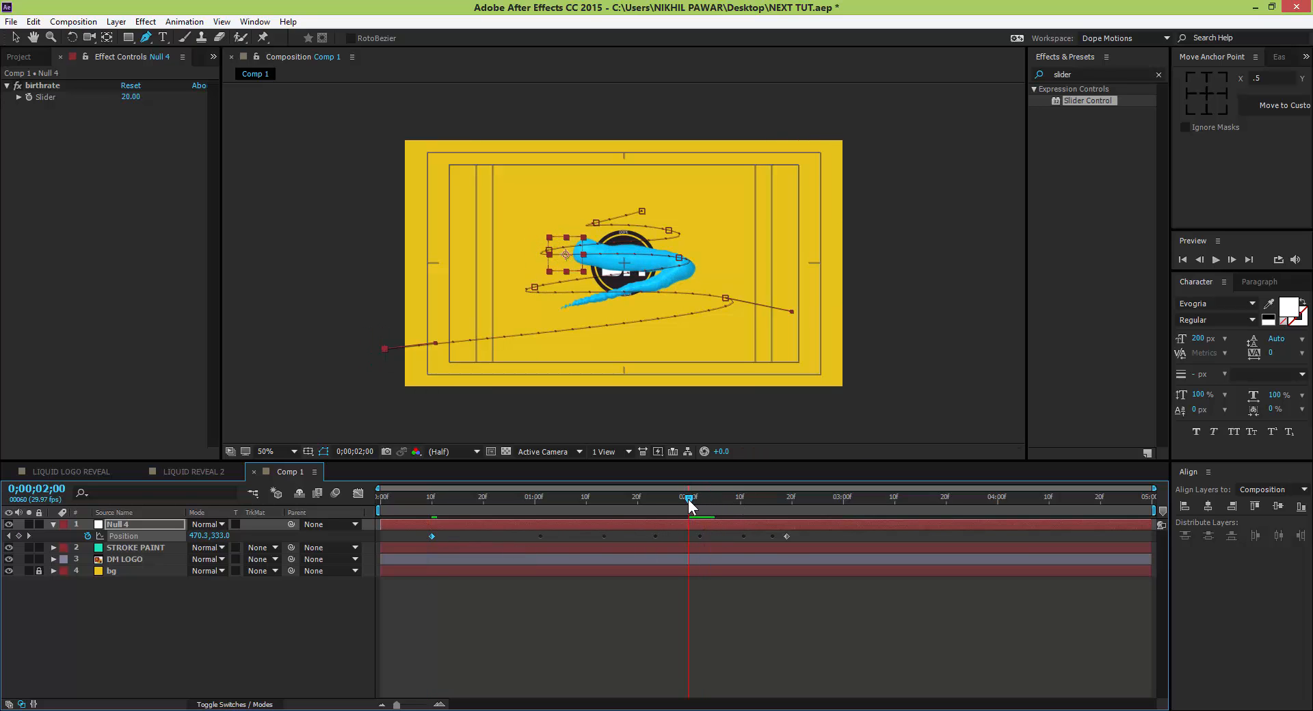
pyautogui.moveTo(787, 538); pyautogui.dragTo(688, 536)
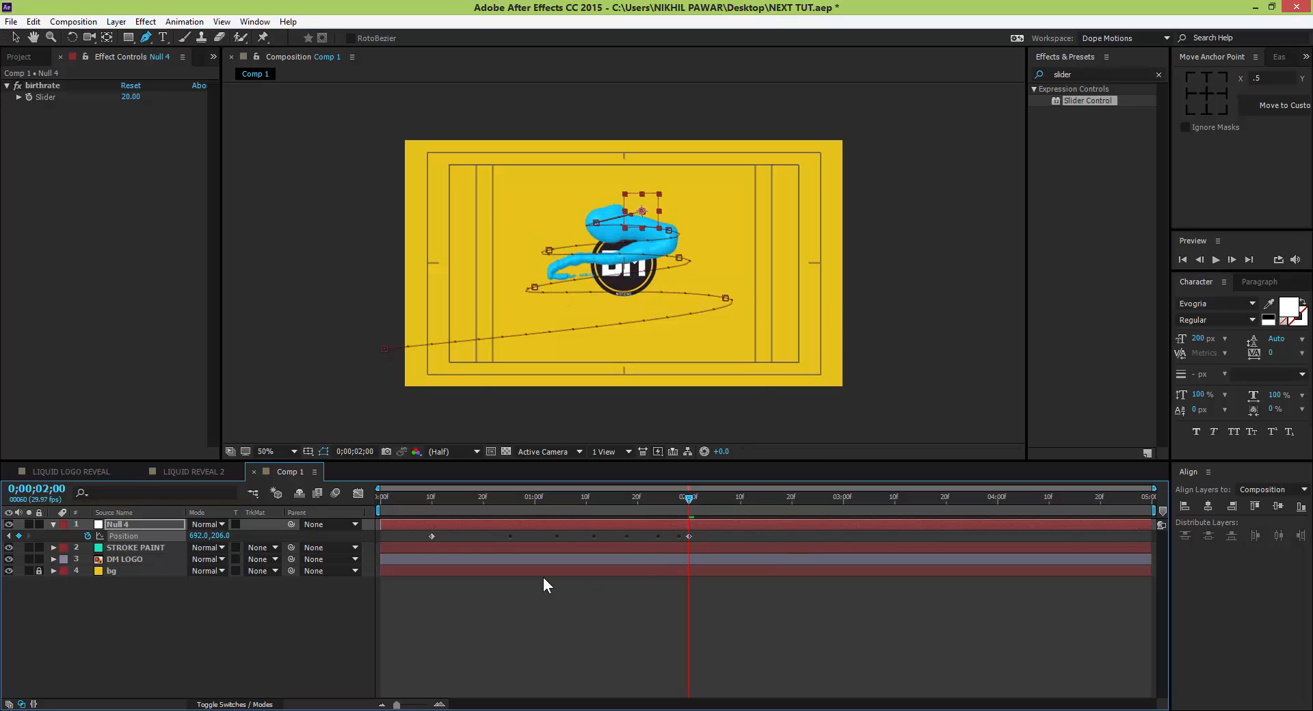
pyautogui.click(379, 579)
# Keyframe Null 4's birthrate slider at 20 at 0;00;00;10 and 0 at 0;00;02;00, and scrub through the result.
pyautogui.click(432, 497)
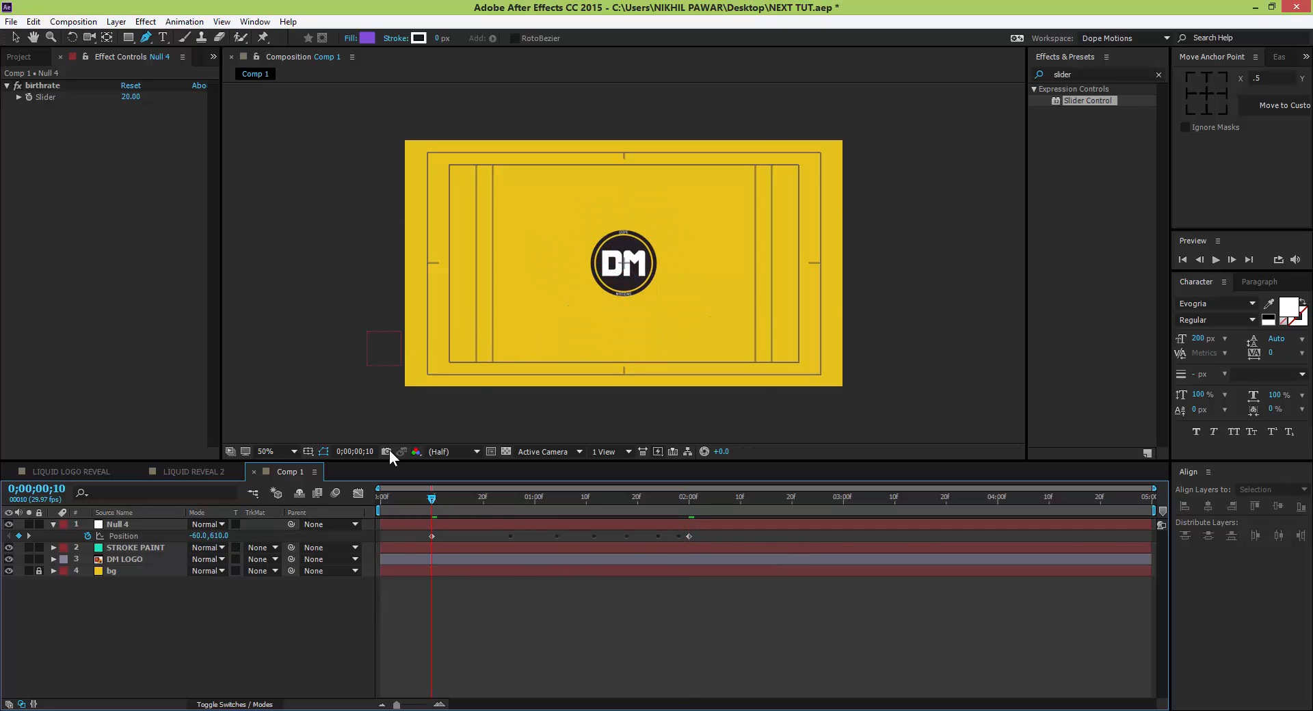
pyautogui.click(28, 99)
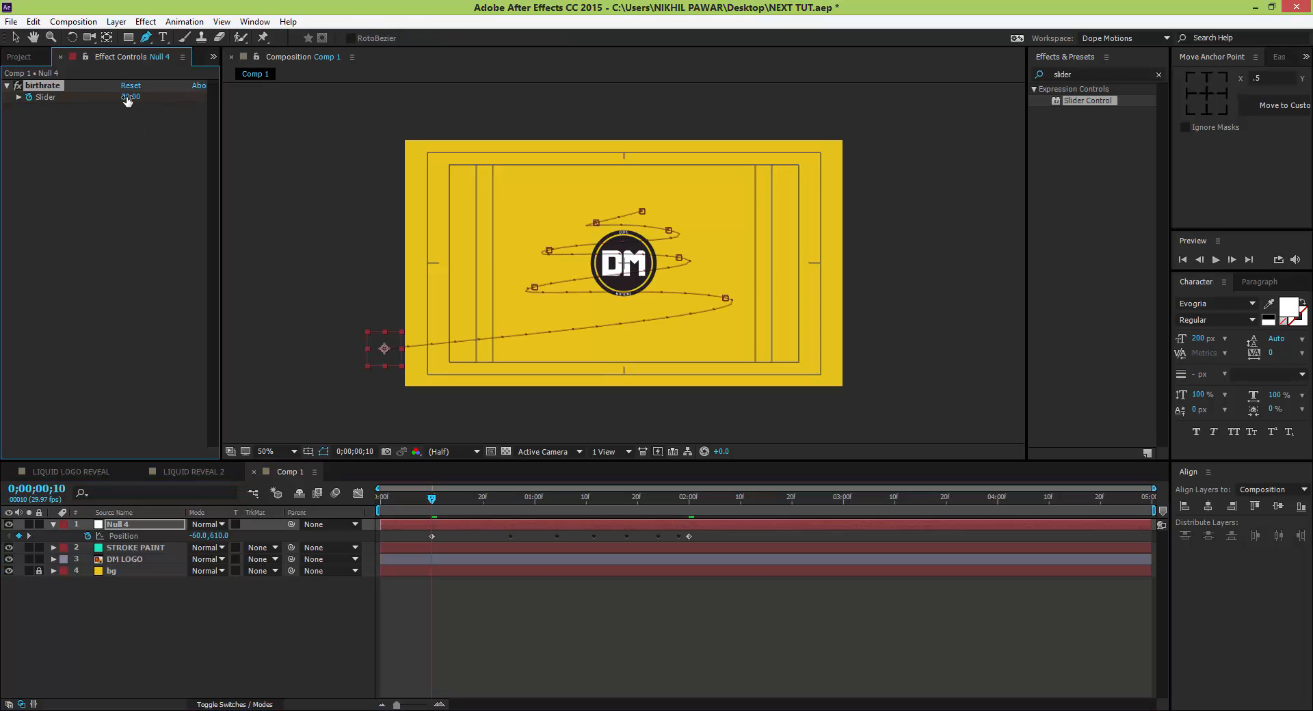
pyautogui.click(692, 501)
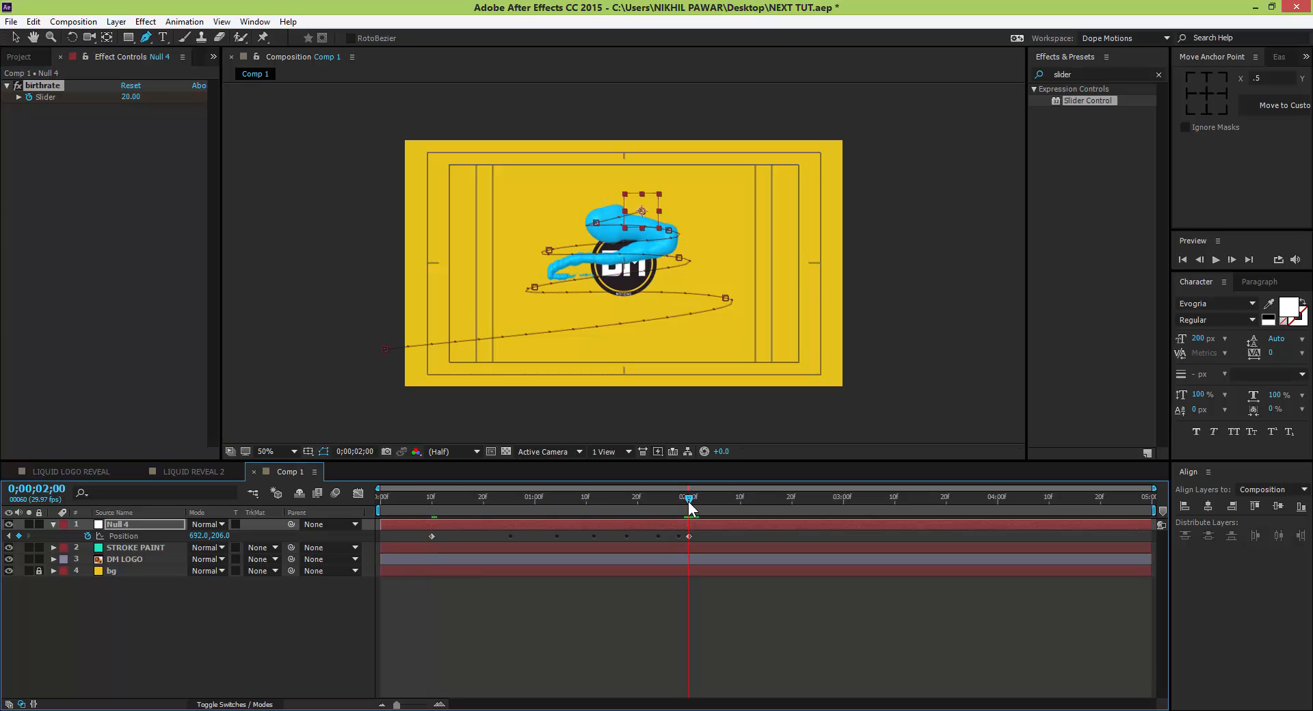
pyautogui.click(130, 96)
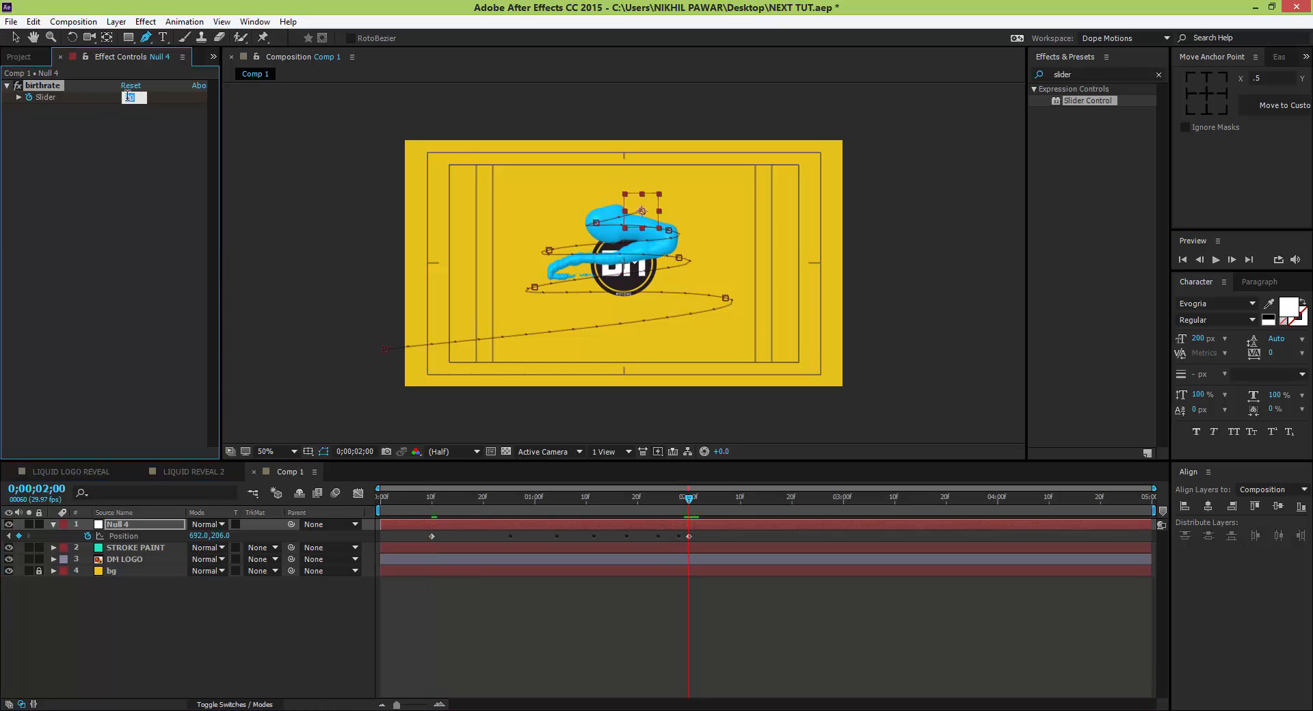
pyautogui.press('Return')
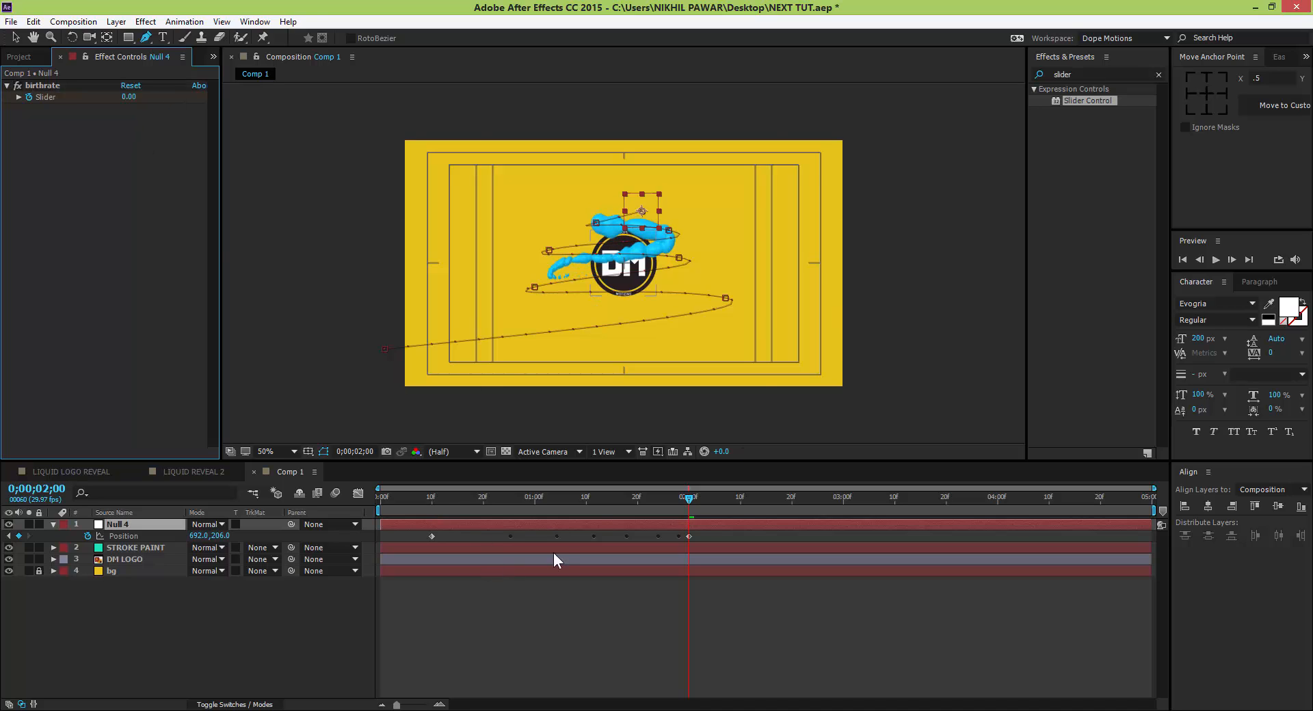
pyautogui.click(527, 606)
pyautogui.moveTo(421, 497)
pyautogui.mouseDown()
pyautogui.moveTo(741, 508)
pyautogui.moveTo(694, 515)
pyautogui.moveTo(706, 513)
pyautogui.mouseUp()
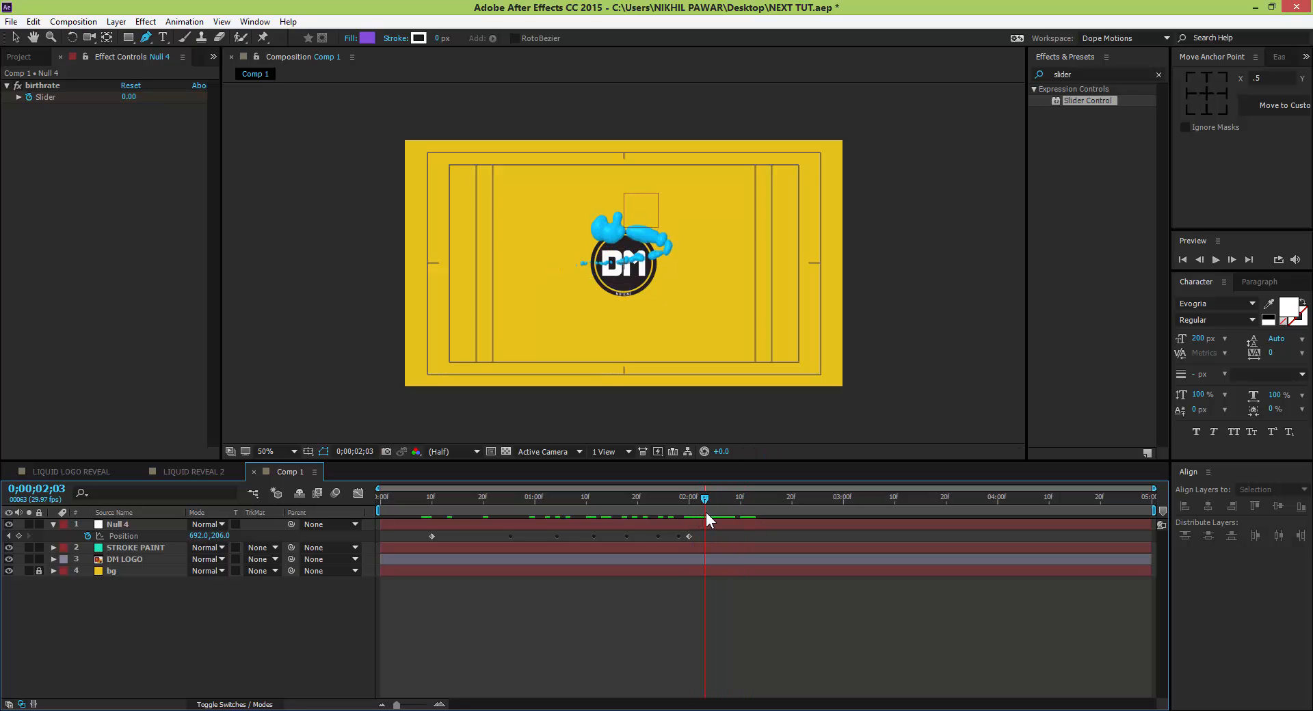
# Reveal Null 4's keyframes and try the last birthrate slider keyframe at 0;00;02;03.
pyautogui.click(445, 528)
pyautogui.press('u')
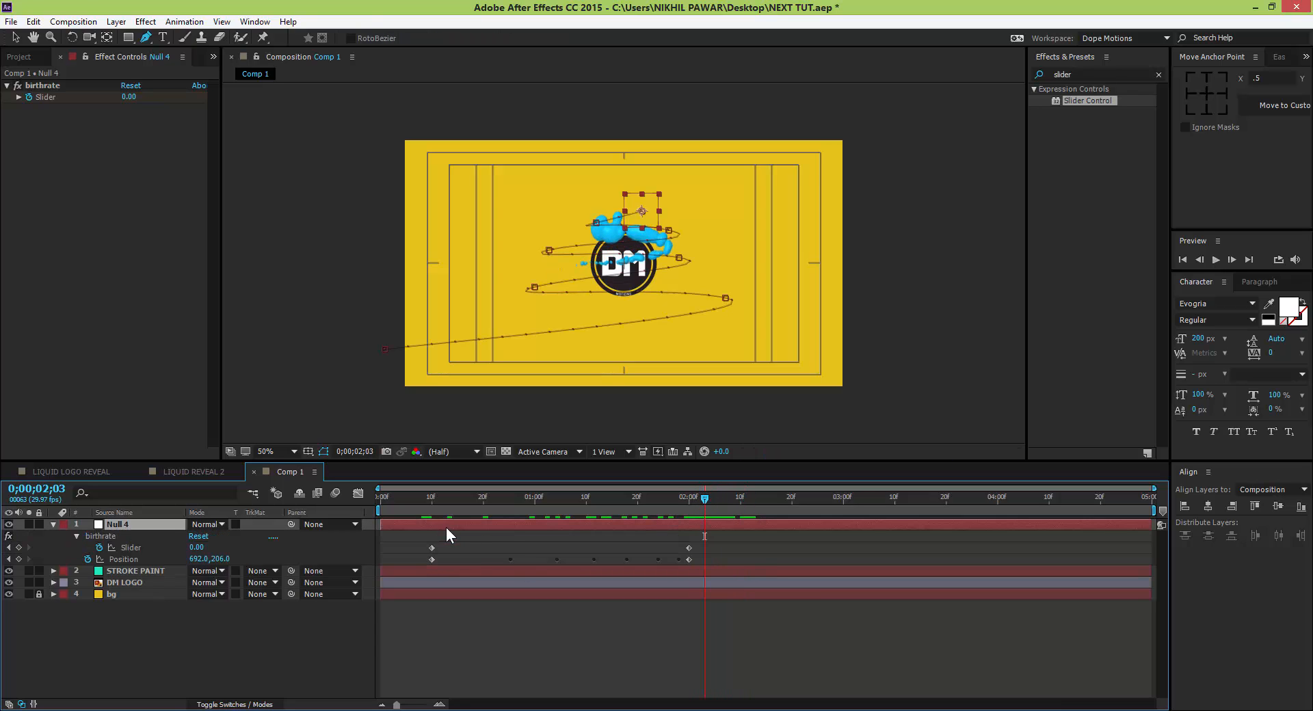
pyautogui.moveTo(689, 547); pyautogui.dragTo(705, 547)
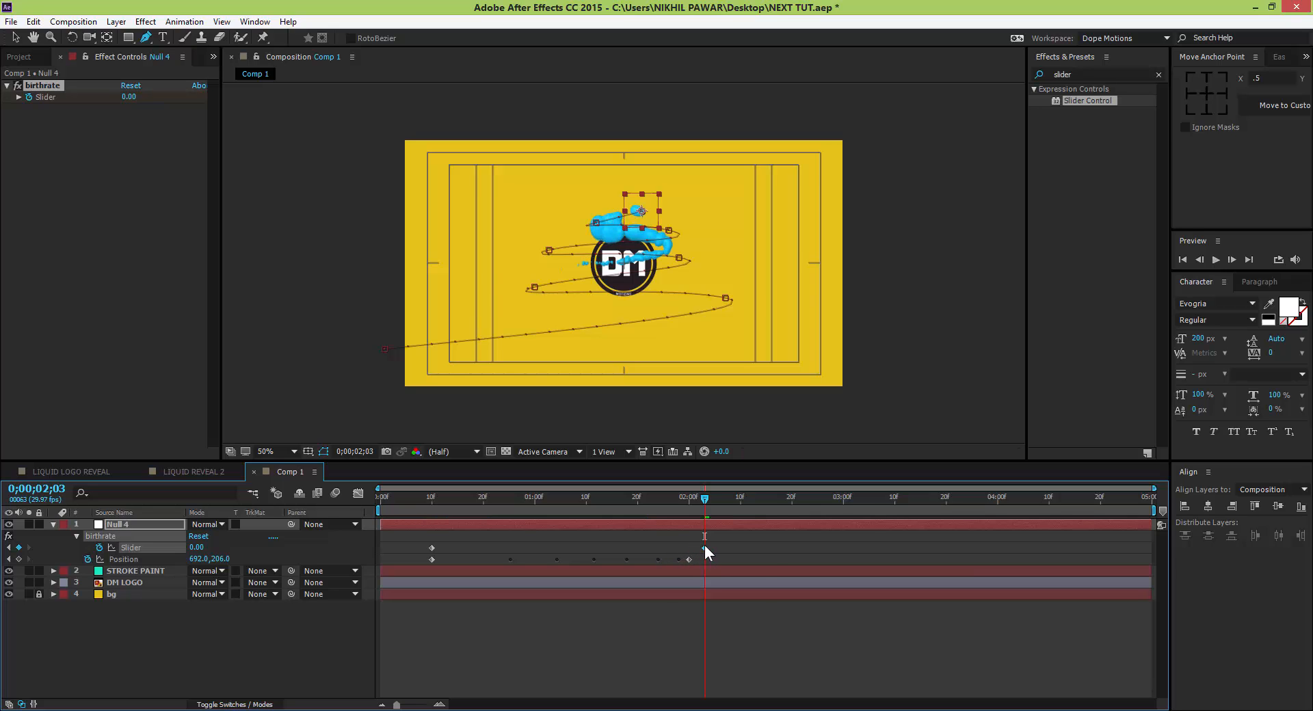
pyautogui.click(651, 639)
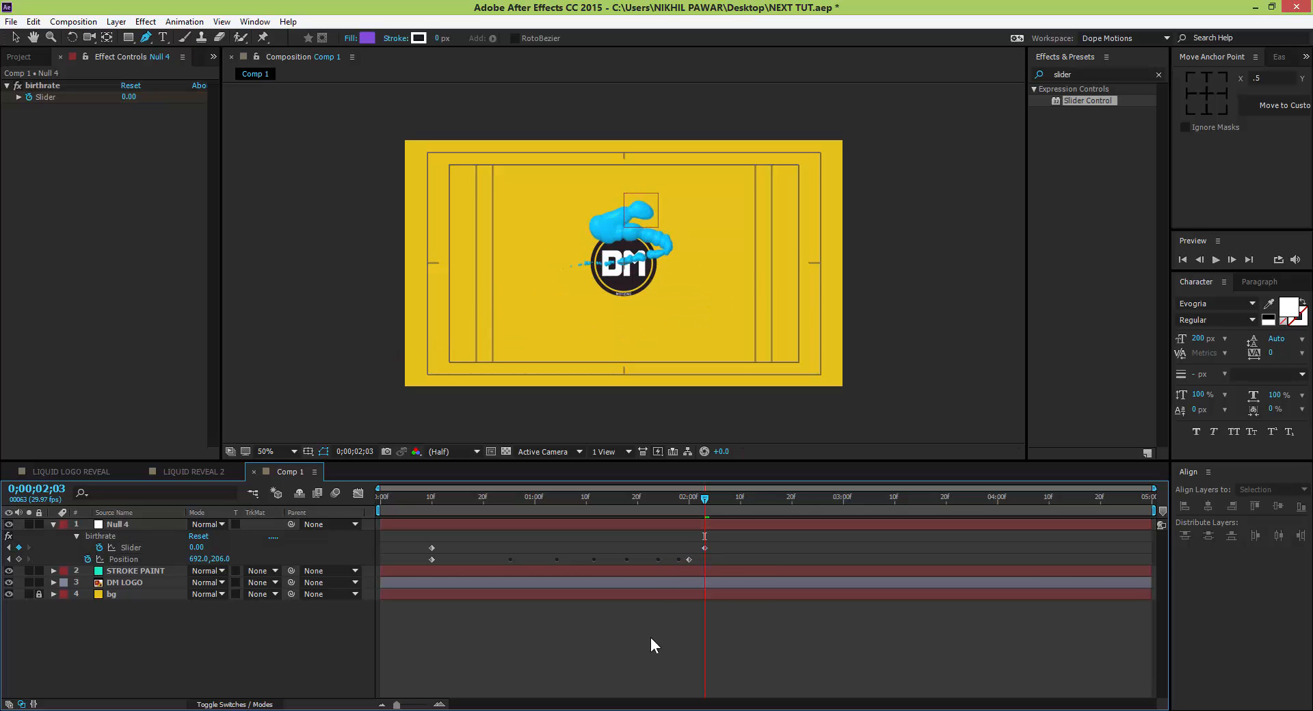
# Hide the title/action safe guides and try the last birthrate slider keyframe at 0;00;01;28.
pyautogui.press("'")
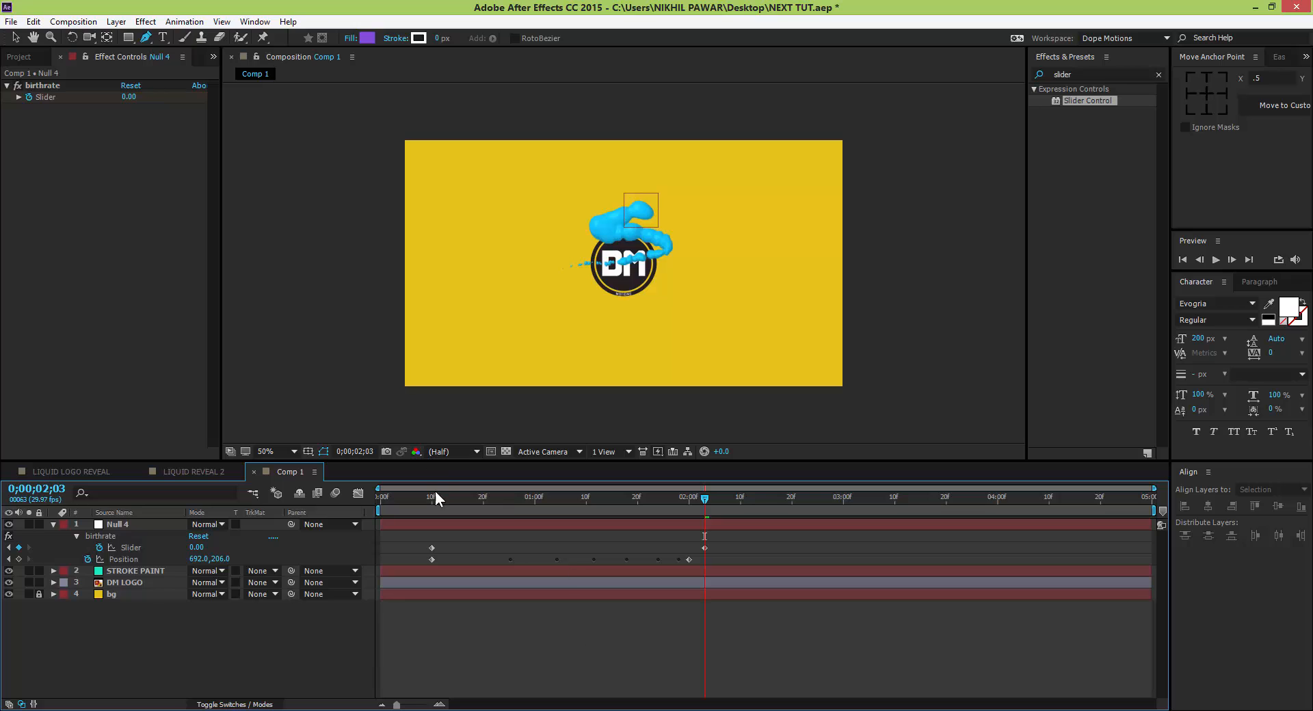
pyautogui.moveTo(435, 492); pyautogui.dragTo(680, 548)
pyautogui.click(669, 554)
pyautogui.moveTo(633, 497); pyautogui.dragTo(693, 497)
pyautogui.click(677, 548)
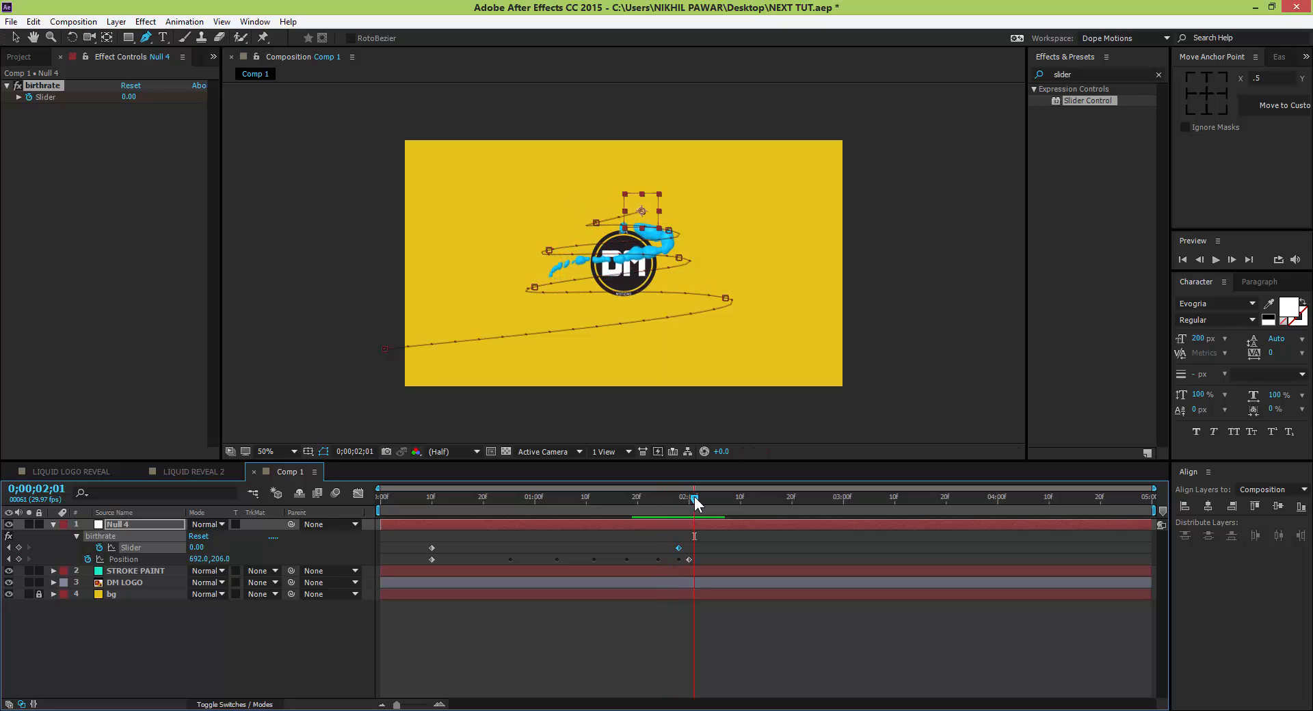
# Fine-tune the last birthrate slider keyframe against the paint's end, placing it at 0;00;02;00.
pyautogui.moveTo(679, 548); pyautogui.dragTo(683, 547)
pyautogui.click(648, 622)
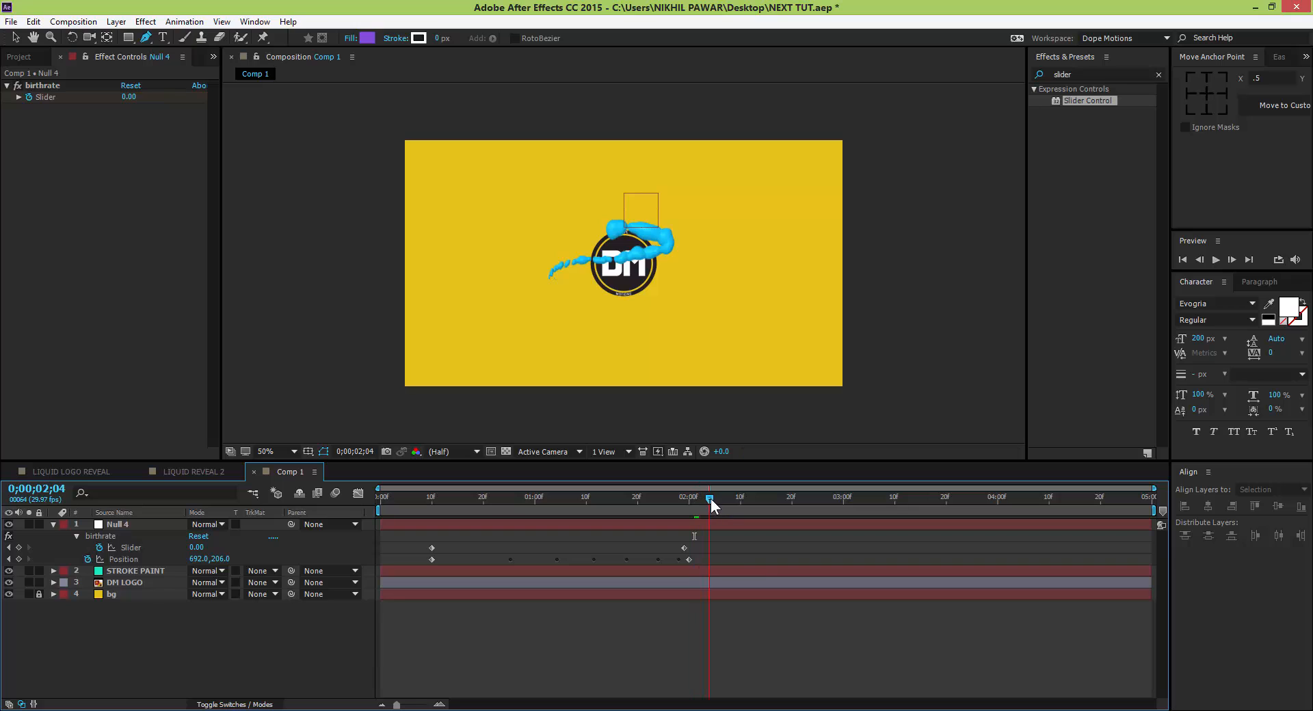
pyautogui.moveTo(711, 500); pyautogui.dragTo(691, 548)
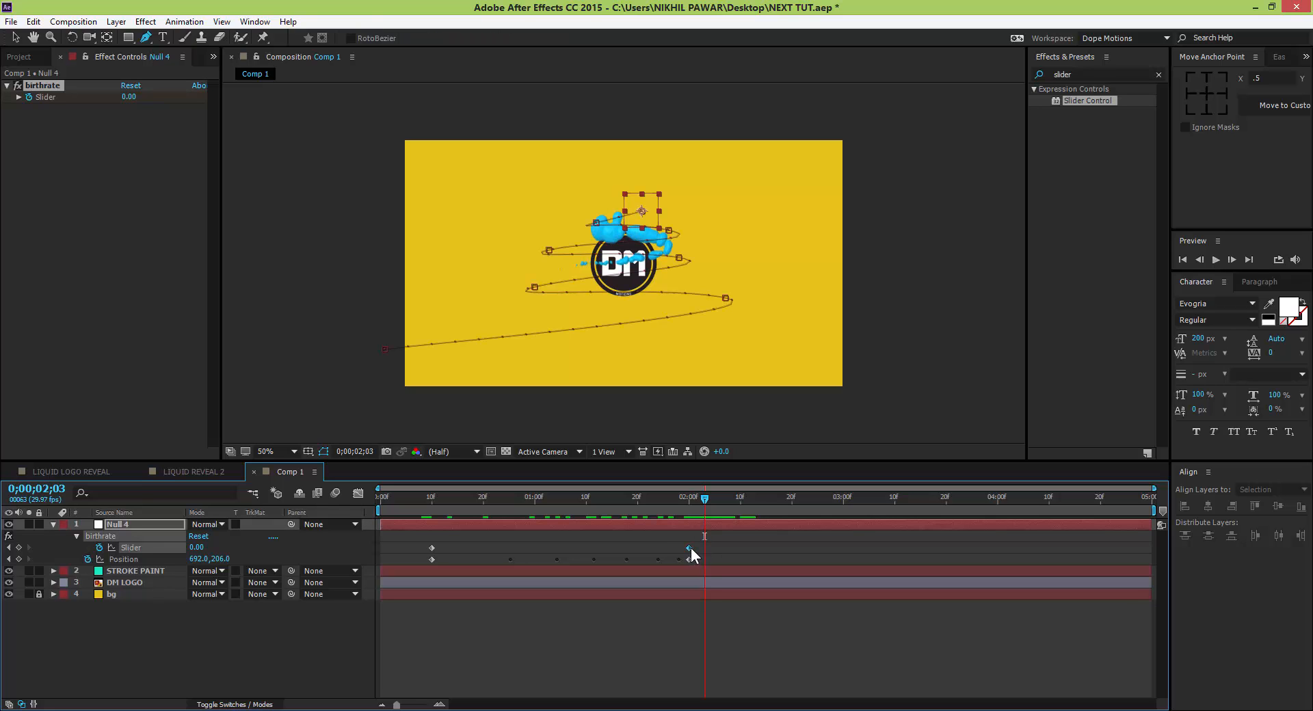
# Move Null 4's last birthrate slider keyframe one frame later to 0;00;02;01 and check how the paint ends.
pyautogui.click(688, 500)
pyautogui.click(720, 501)
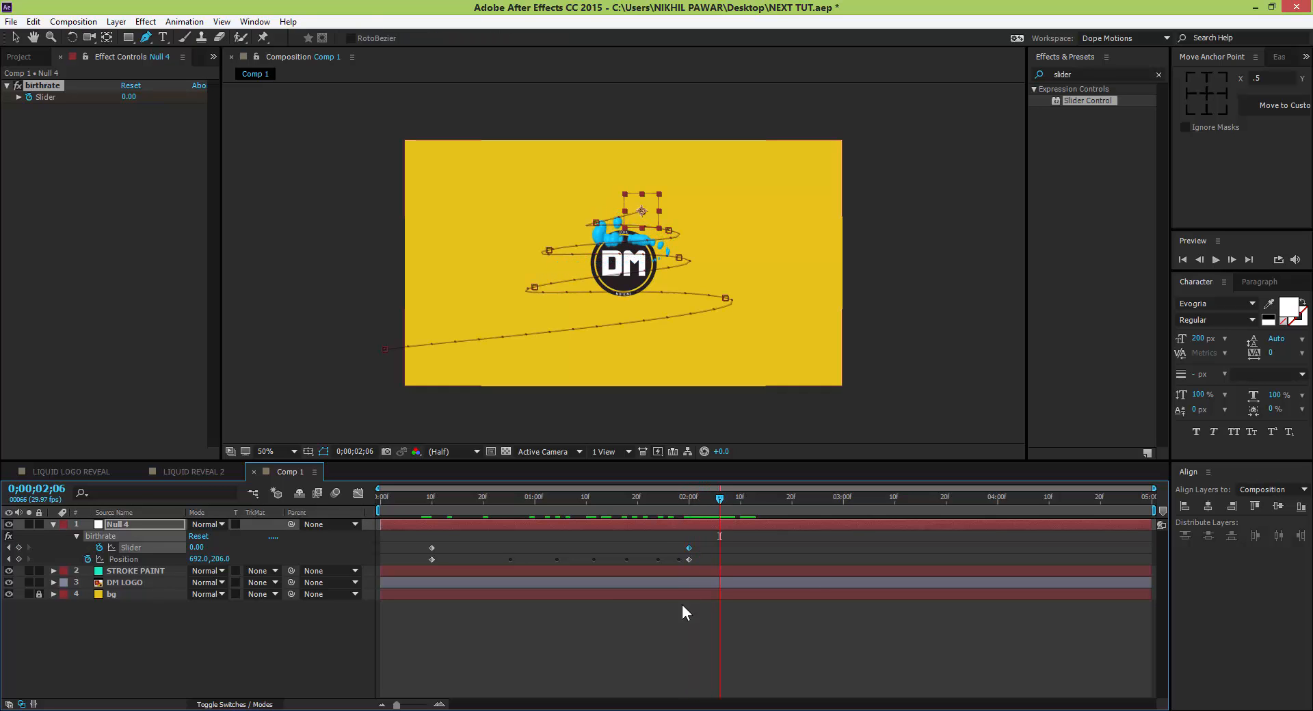
pyautogui.moveTo(690, 546); pyautogui.dragTo(696, 546)
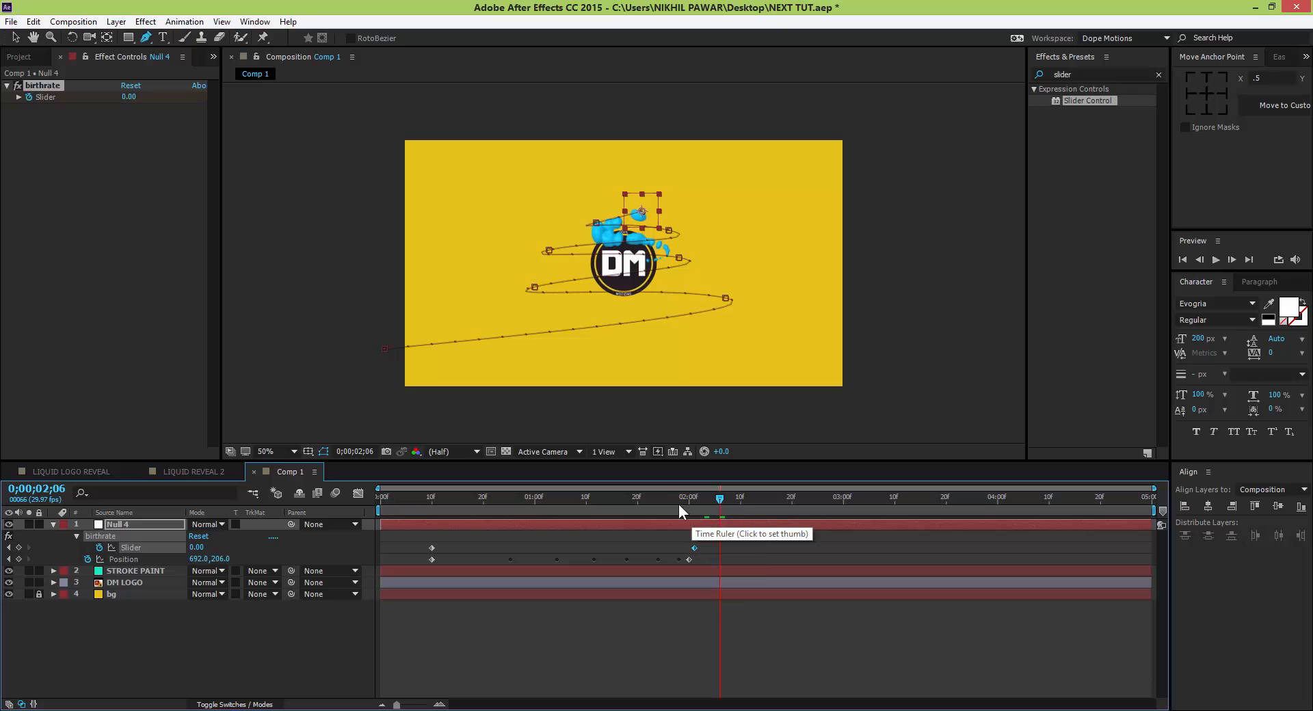
pyautogui.click(675, 601)
pyautogui.moveTo(663, 499); pyautogui.dragTo(707, 517)
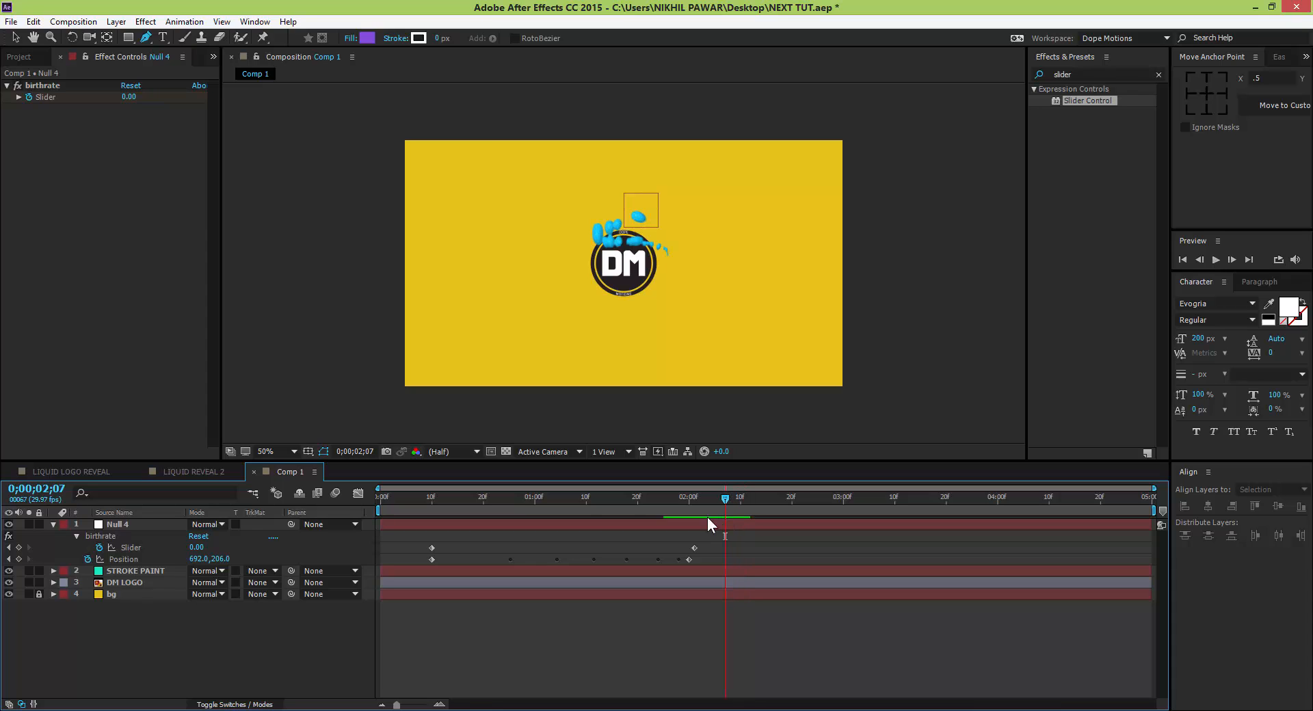
# Apply Easy Ease to all of Null 4's birthrate slider and Position keyframes, and collapse the layer.
pyautogui.moveTo(415, 535); pyautogui.dragTo(700, 569)
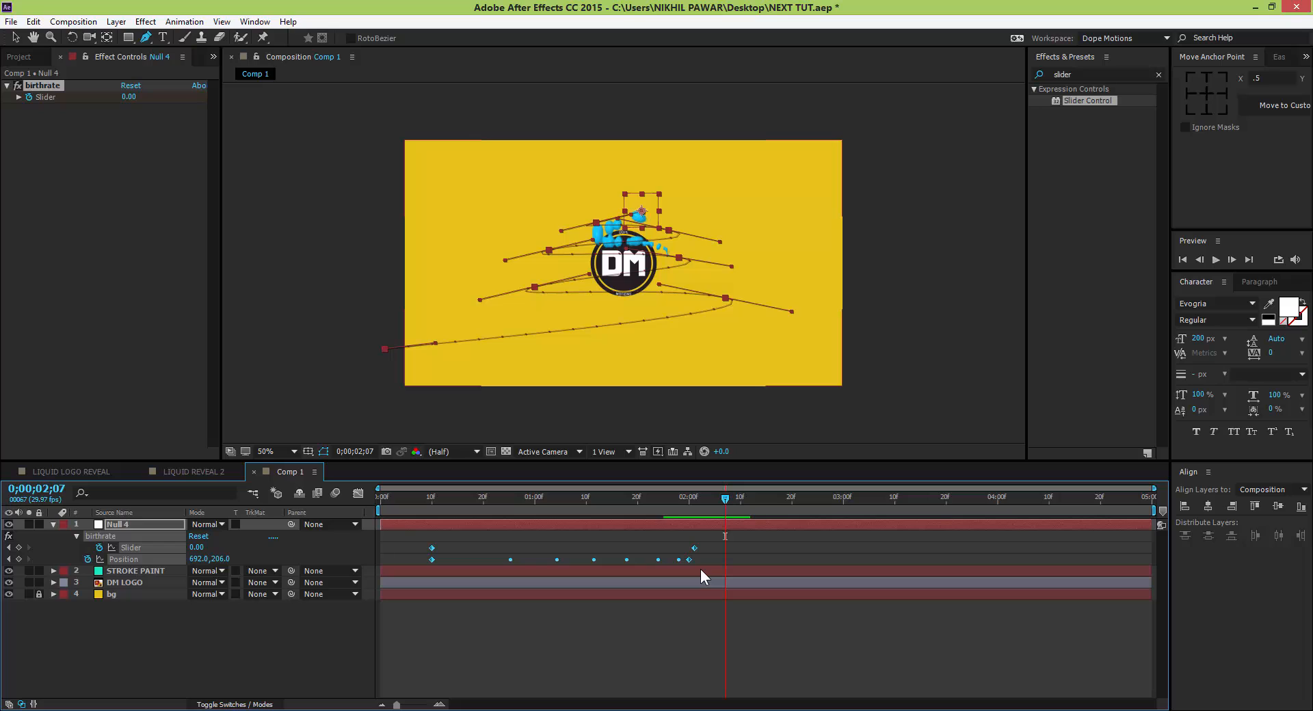
pyautogui.press('F9')
pyautogui.click(626, 608)
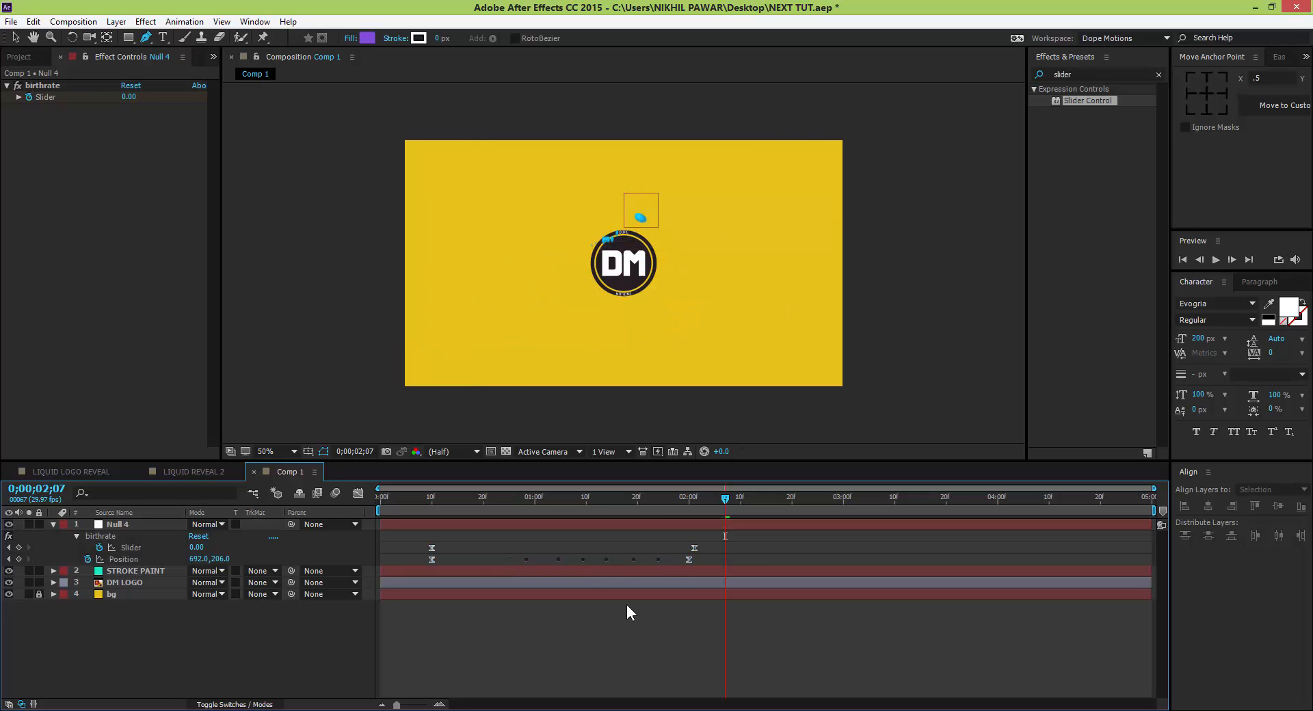
pyautogui.click(53, 525)
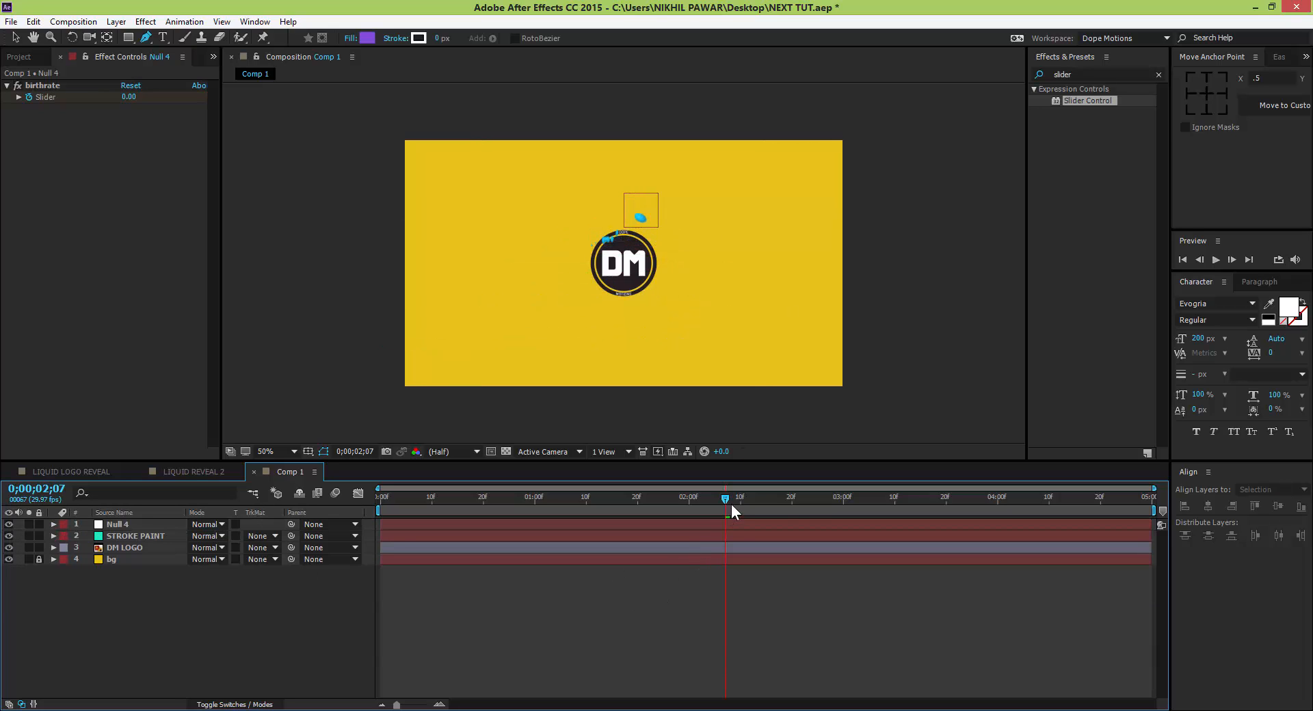
# End the work area at 0;00;02;27 and scrub through the eased stroke to 0;00;00;29.
pyautogui.moveTo(729, 499); pyautogui.dragTo(829, 504)
pyautogui.press('n')
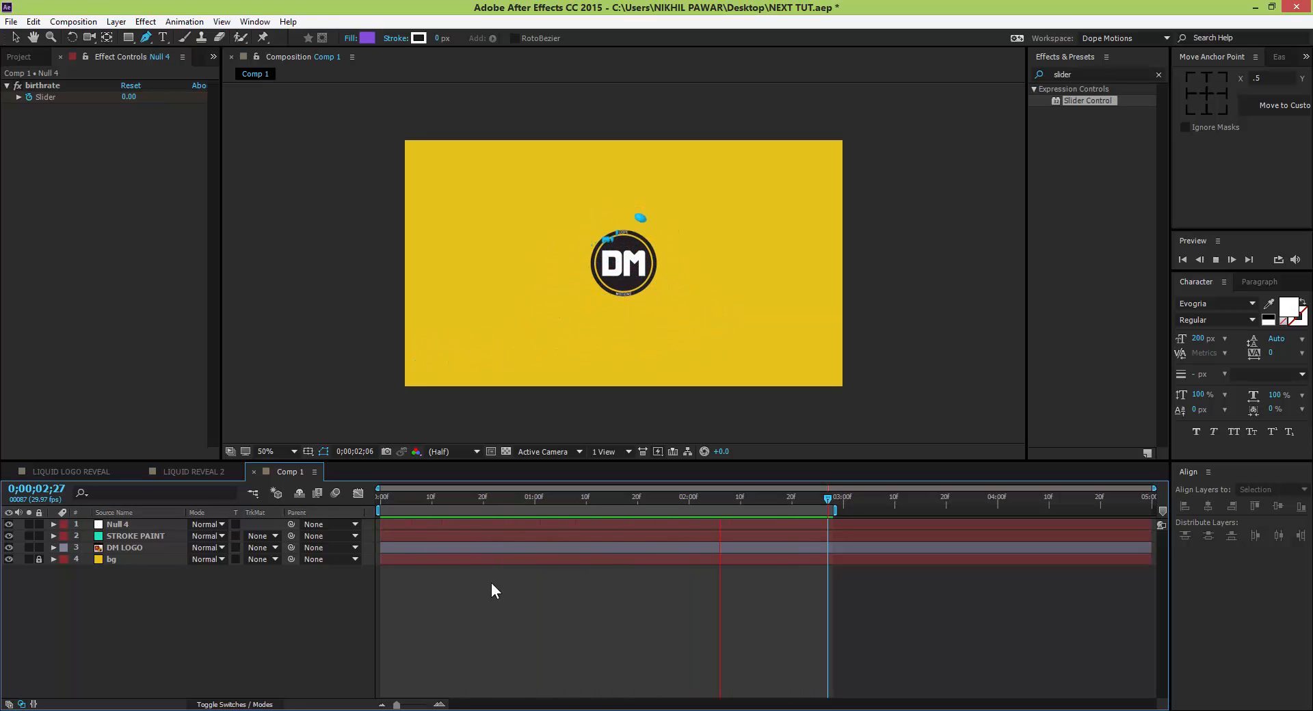
pyautogui.click(420, 498)
pyautogui.moveTo(418, 498); pyautogui.dragTo(529, 507)
# Set STROKE PAINT's CC Mr. Mercury Longevity to 0.4 and Blob Birth Size to 0.35, checking the stroke at several frames.
pyautogui.click(116, 537)
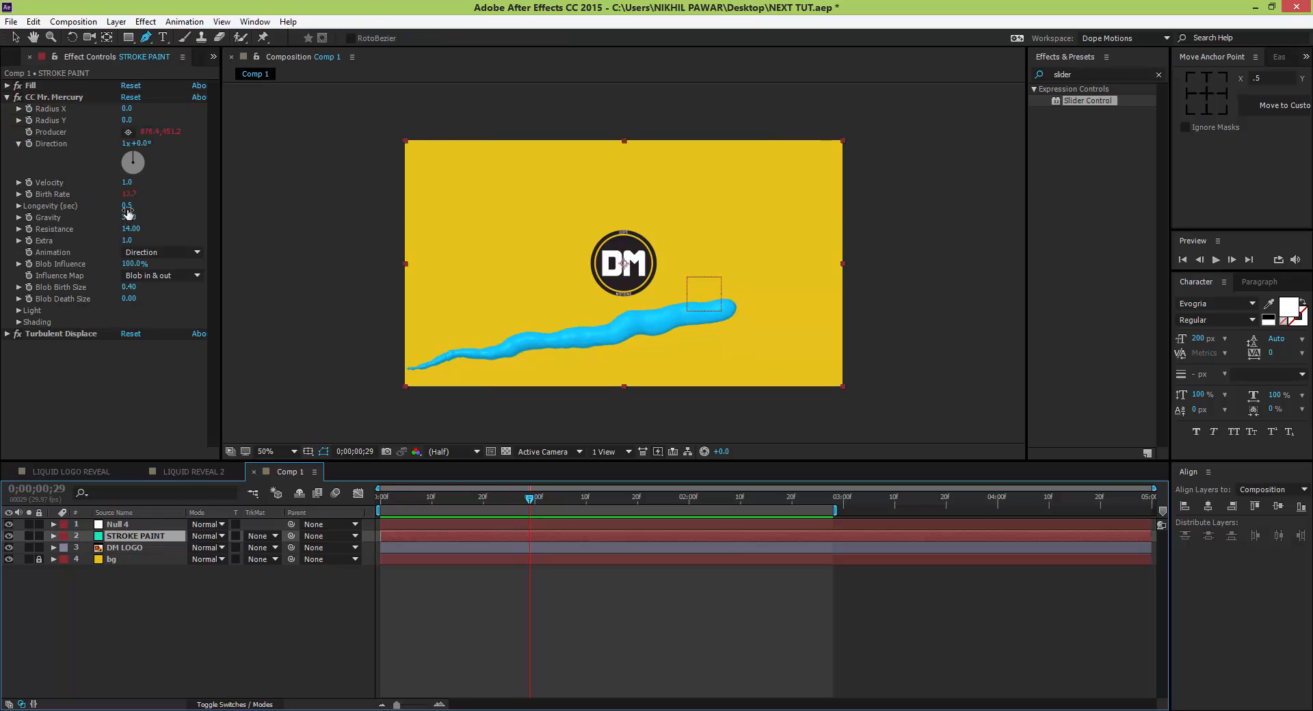
pyautogui.click(126, 204)
pyautogui.write('.4')
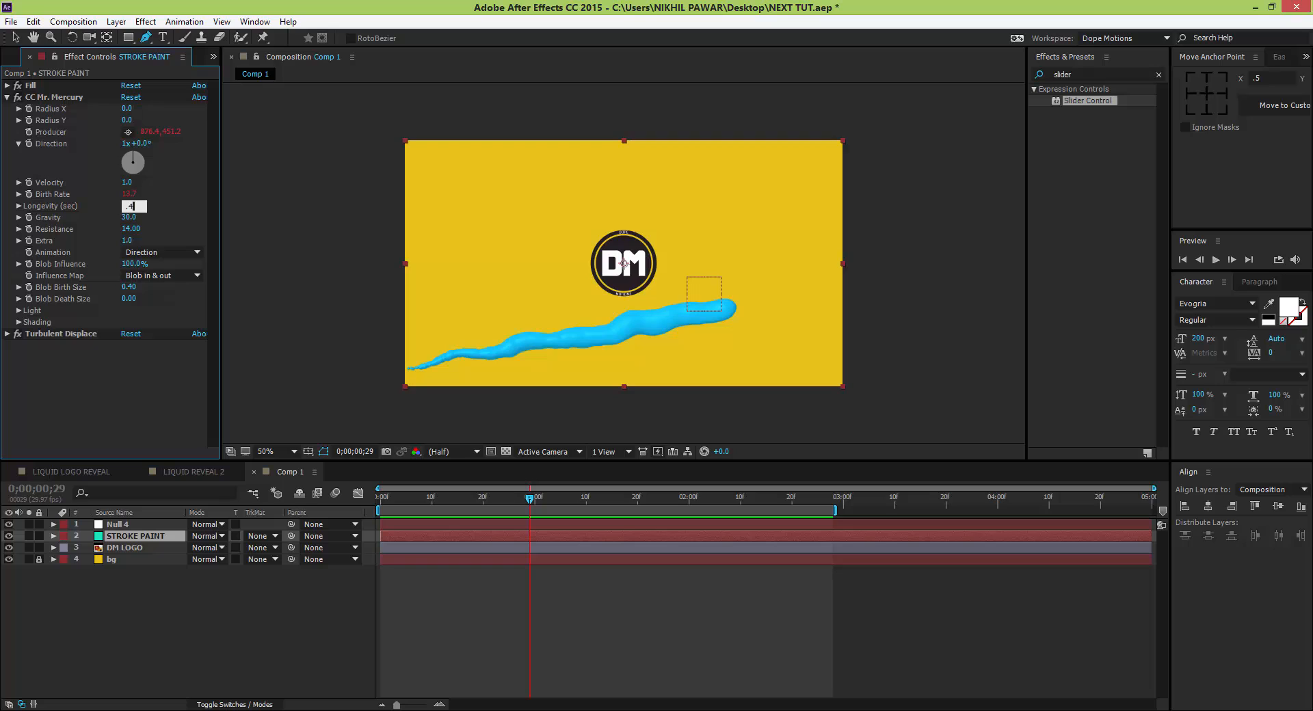
pyautogui.click(122, 646)
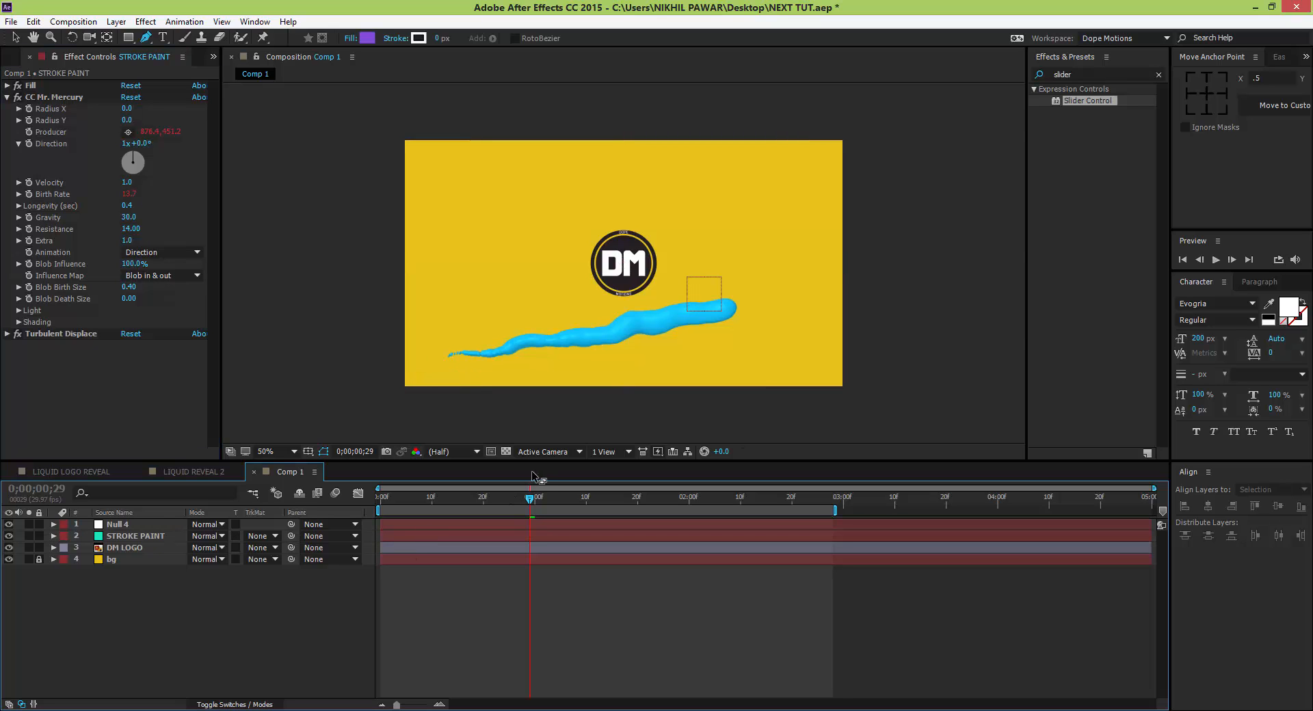
pyautogui.moveTo(534, 506); pyautogui.dragTo(539, 506)
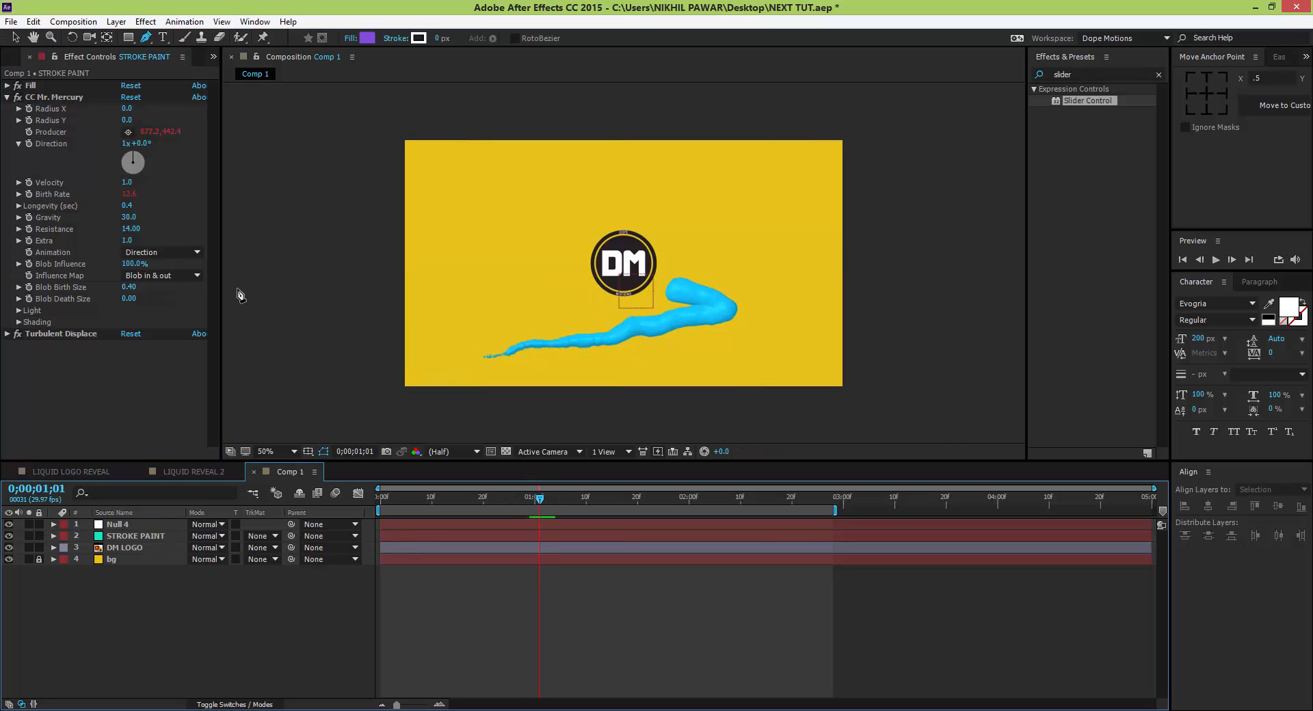
pyautogui.click(129, 287)
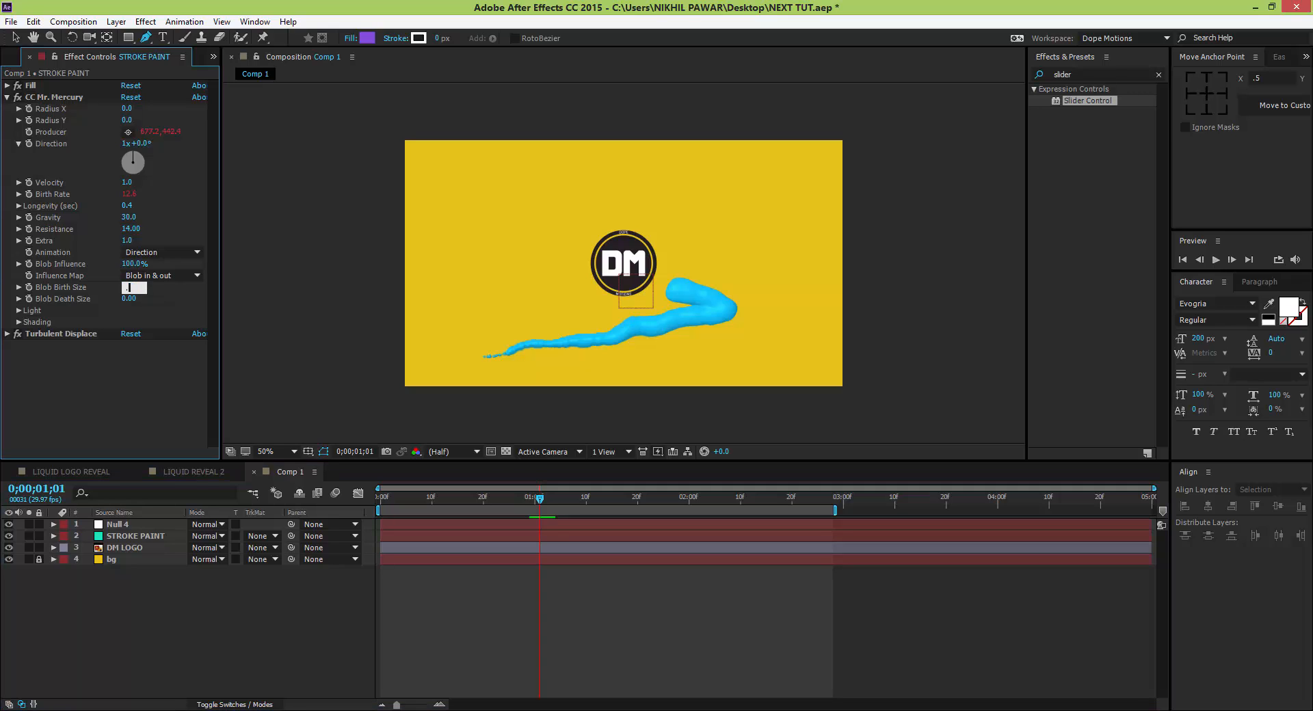
pyautogui.click(116, 379)
pyautogui.moveTo(541, 499)
pyautogui.mouseDown()
pyautogui.moveTo(673, 494)
pyautogui.moveTo(517, 504)
pyautogui.mouseUp()
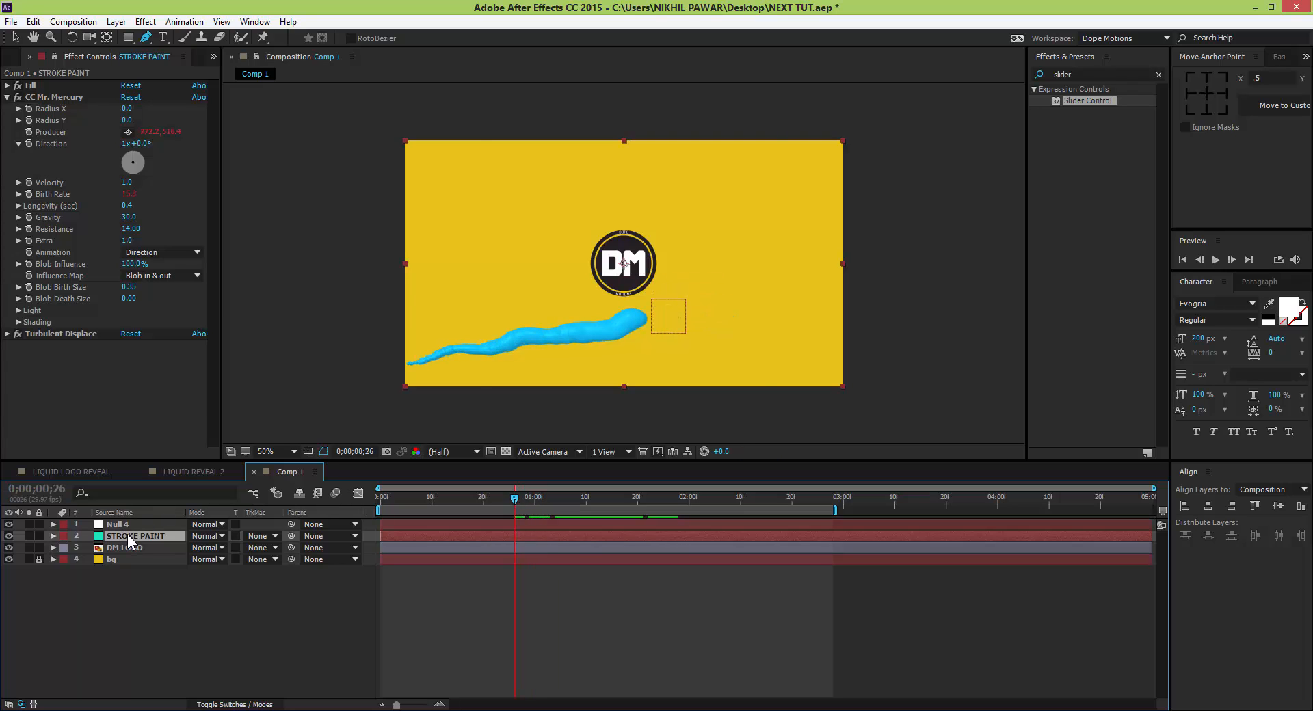
# Duplicate the STROKE PAINT layer and change the copy's Fill color to orange (RGB 216, 122, 11).
pyautogui.hotkey('ctrl', 'd')
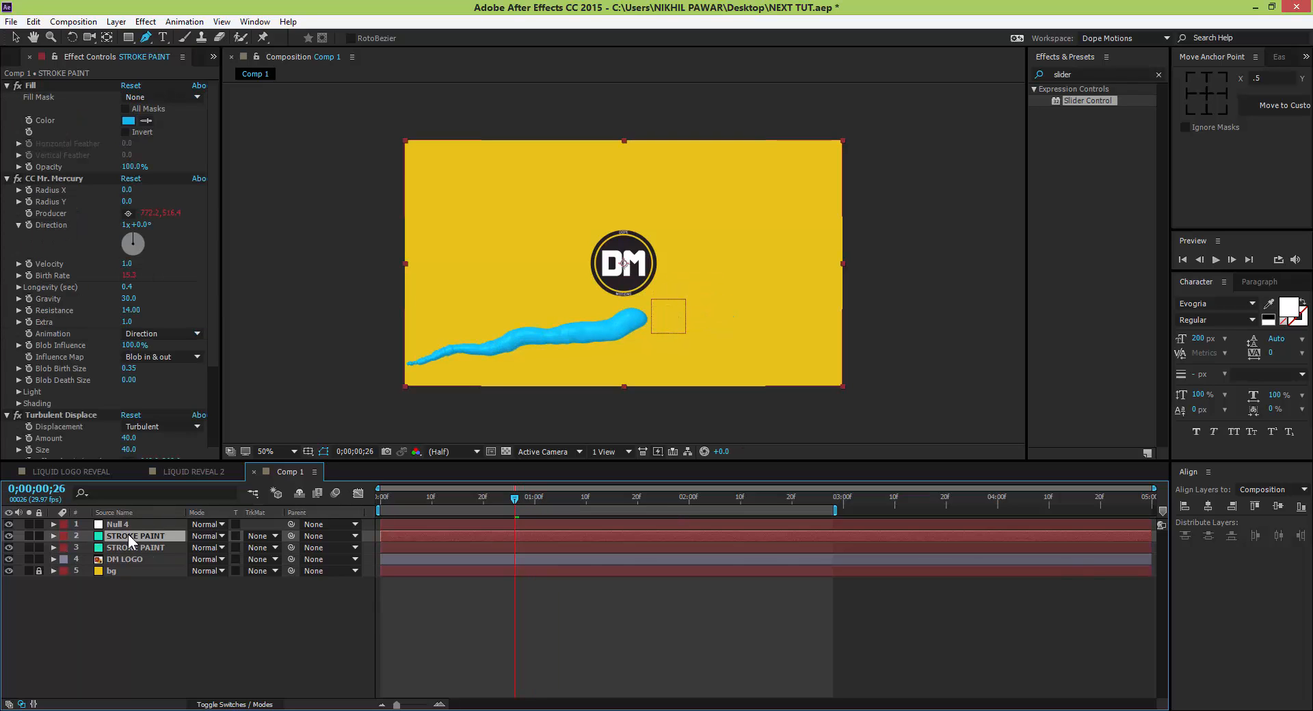
pyautogui.click(128, 121)
pyautogui.moveTo(847, 456); pyautogui.dragTo(847, 487)
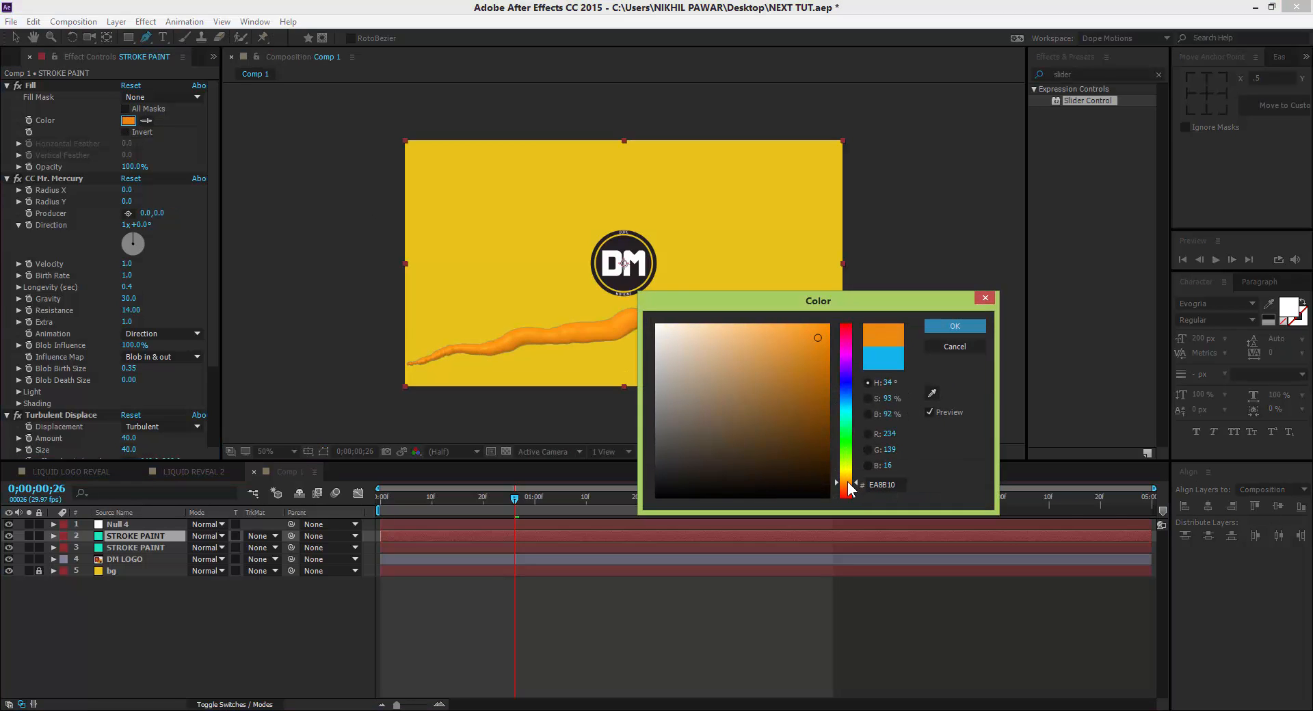
pyautogui.click(821, 356)
pyautogui.moveTo(821, 357); pyautogui.dragTo(821, 358)
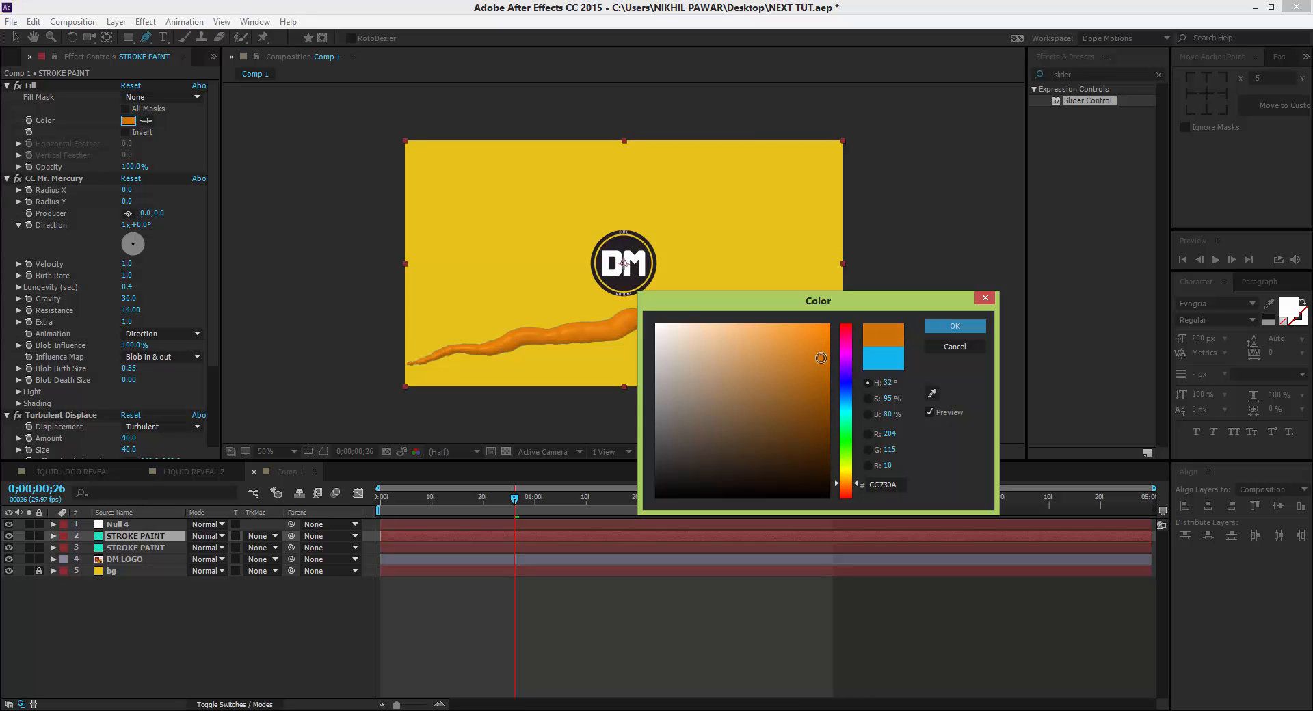
pyautogui.click(955, 326)
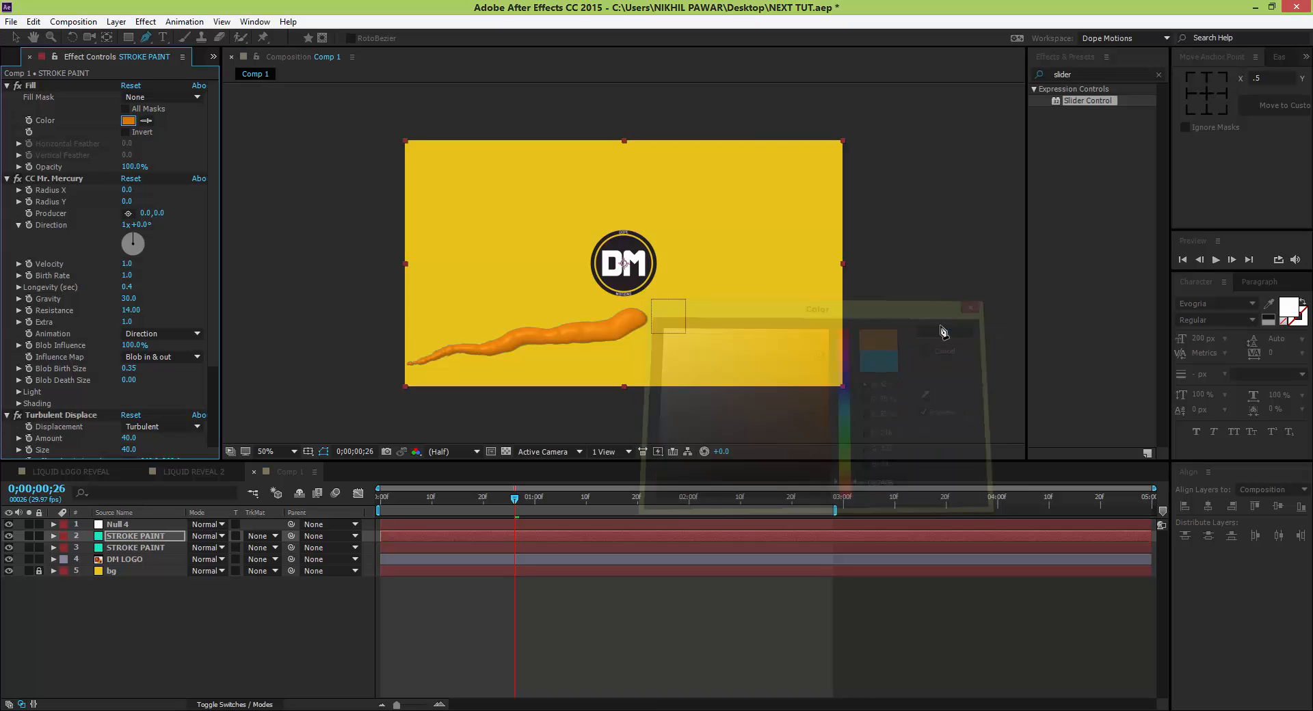
# Set the orange stroke's CC Mr. Mercury Direction to 1x+98° and offset its Producer point by about -20, -28.
pyautogui.moveTo(141, 225); pyautogui.dragTo(209, 226)
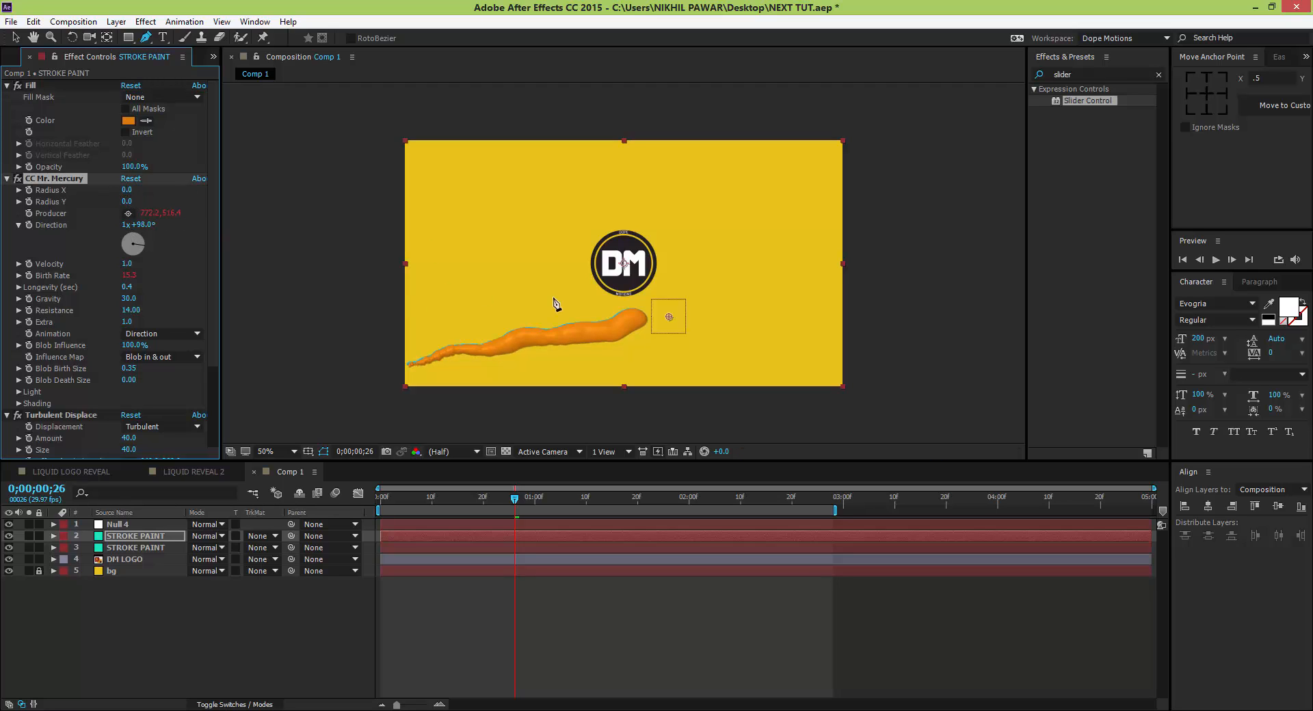
pyautogui.press('space')
pyautogui.click(121, 535)
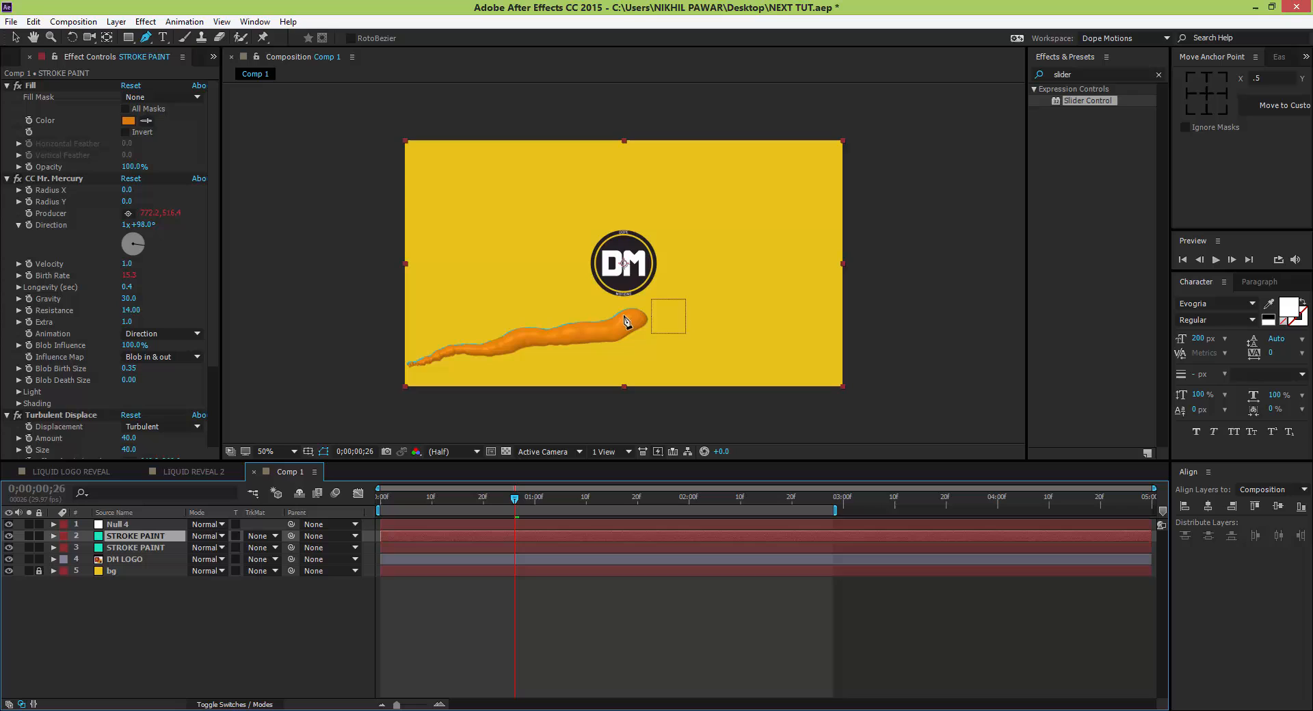
pyautogui.click(56, 180)
pyautogui.click(16, 37)
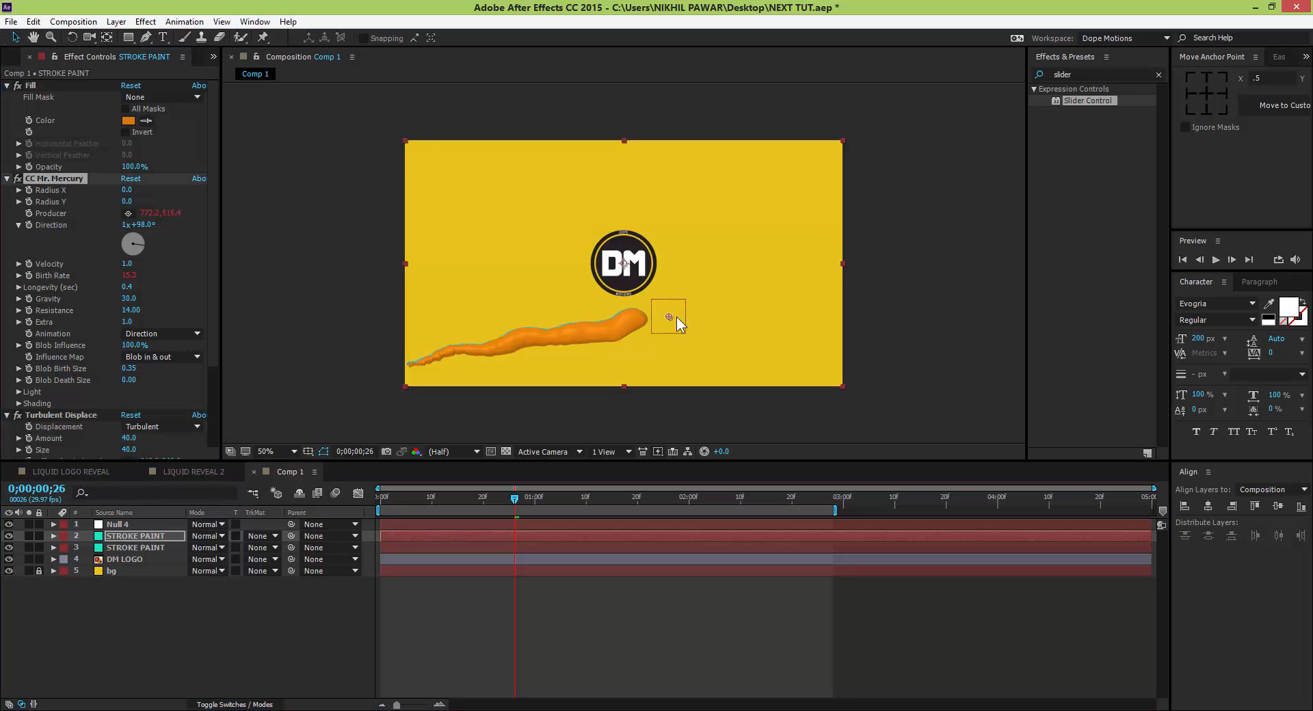
pyautogui.moveTo(671, 317); pyautogui.dragTo(663, 307)
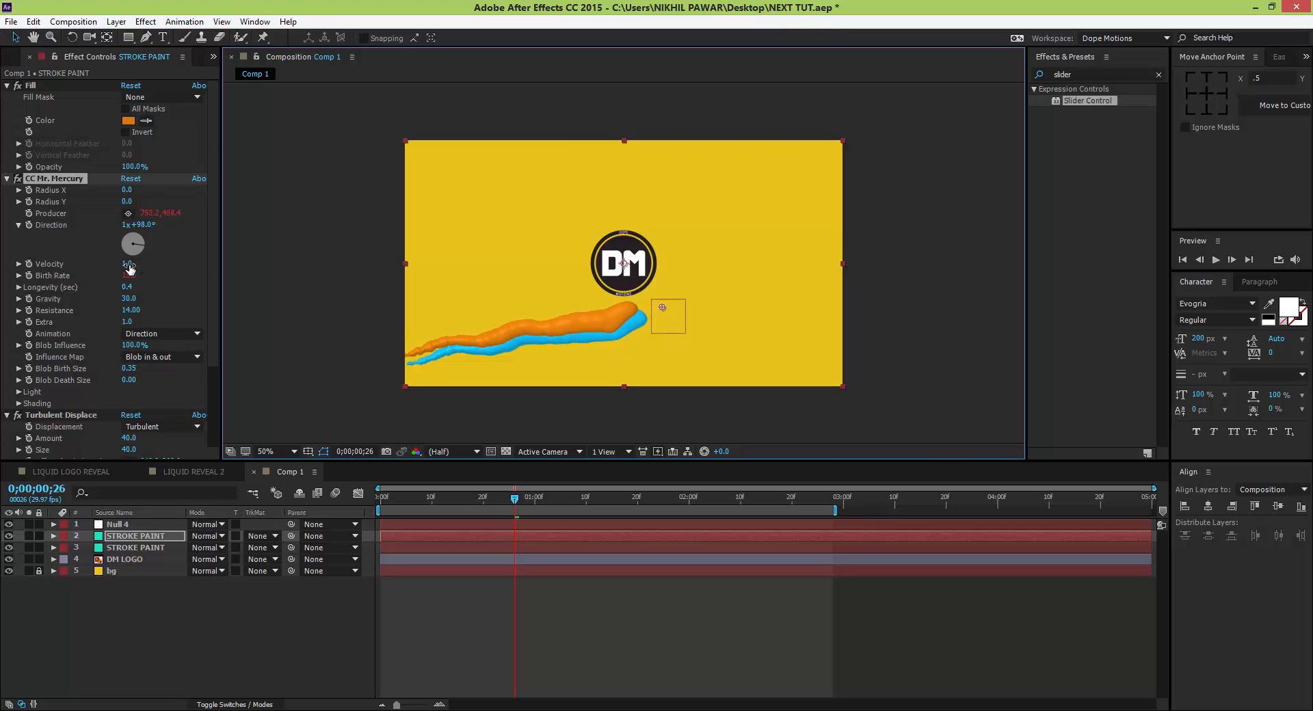
# Set the orange stroke's CC Mr. Mercury Gravity to 25, Resistance to 13 and Blob Birth Size to 0.30.
pyautogui.click(128, 300)
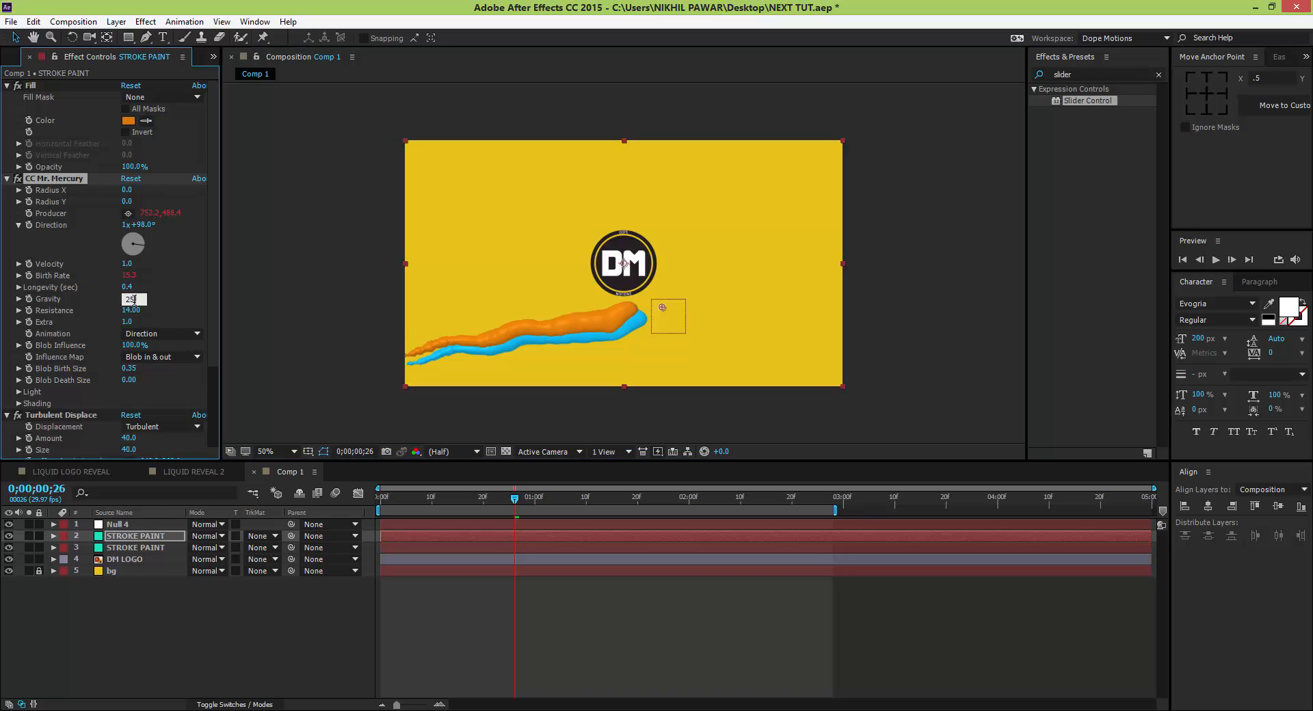
pyautogui.click(175, 306)
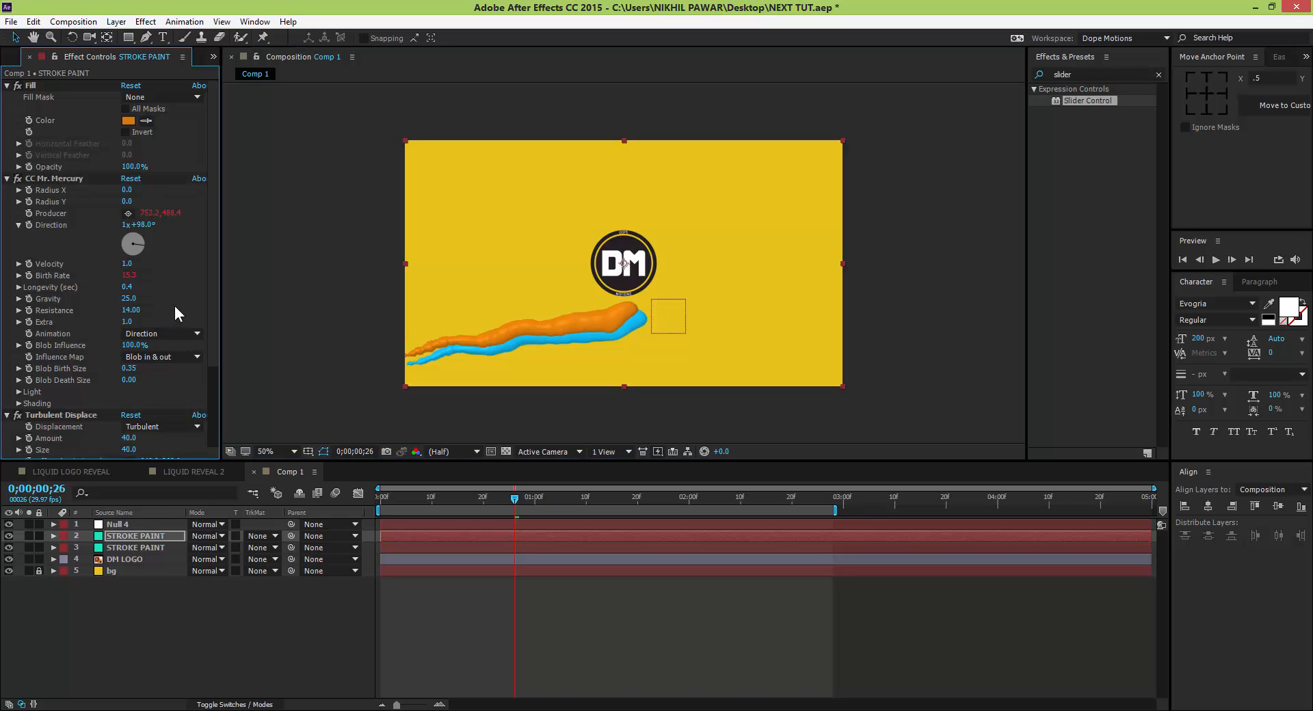
pyautogui.click(130, 310)
pyautogui.write('13')
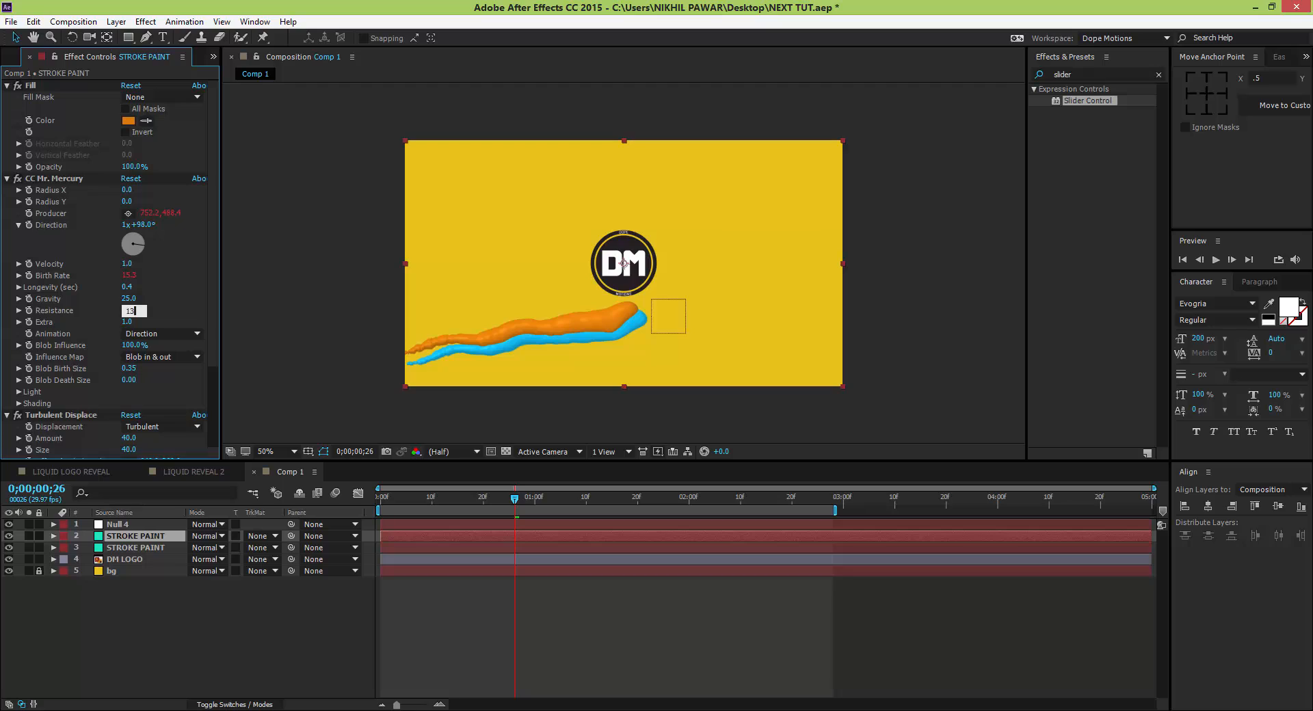
pyautogui.click(164, 292)
pyautogui.click(130, 368)
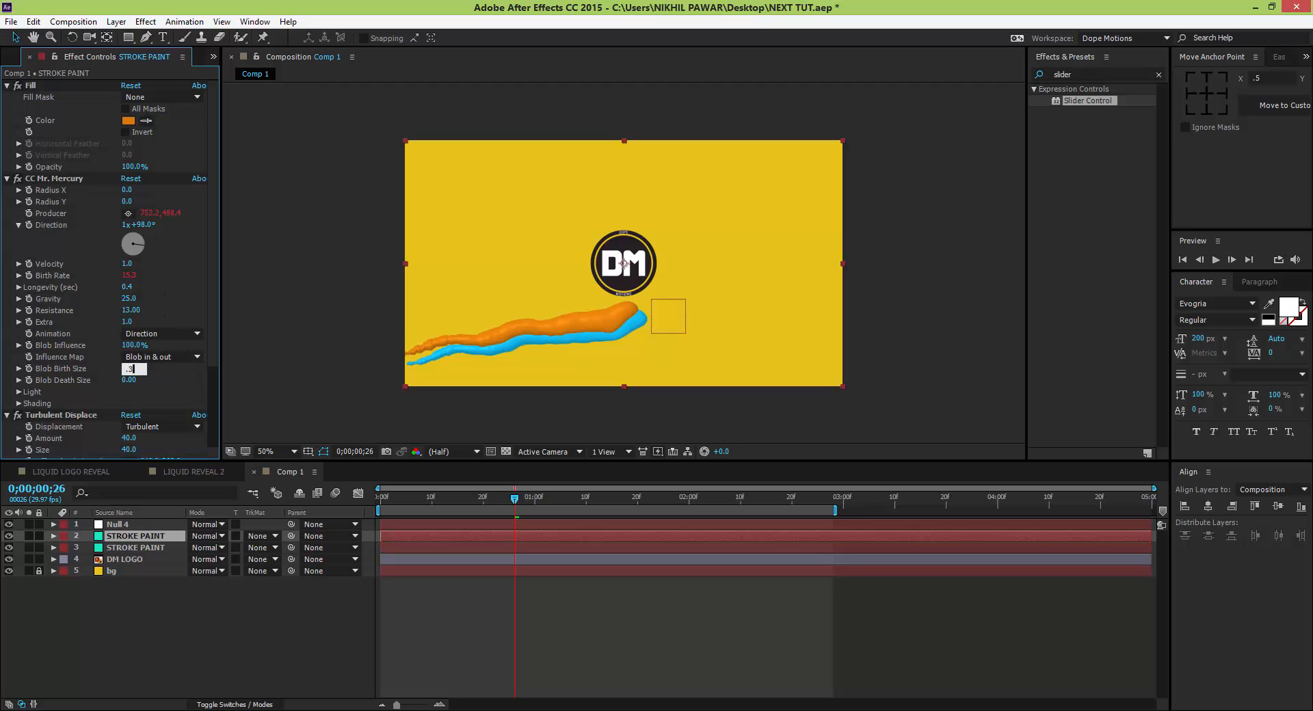
pyautogui.click(159, 381)
# Set the orange stroke's Turbulent Displace Amount to 50 and Size to 35.
pyautogui.click(129, 438)
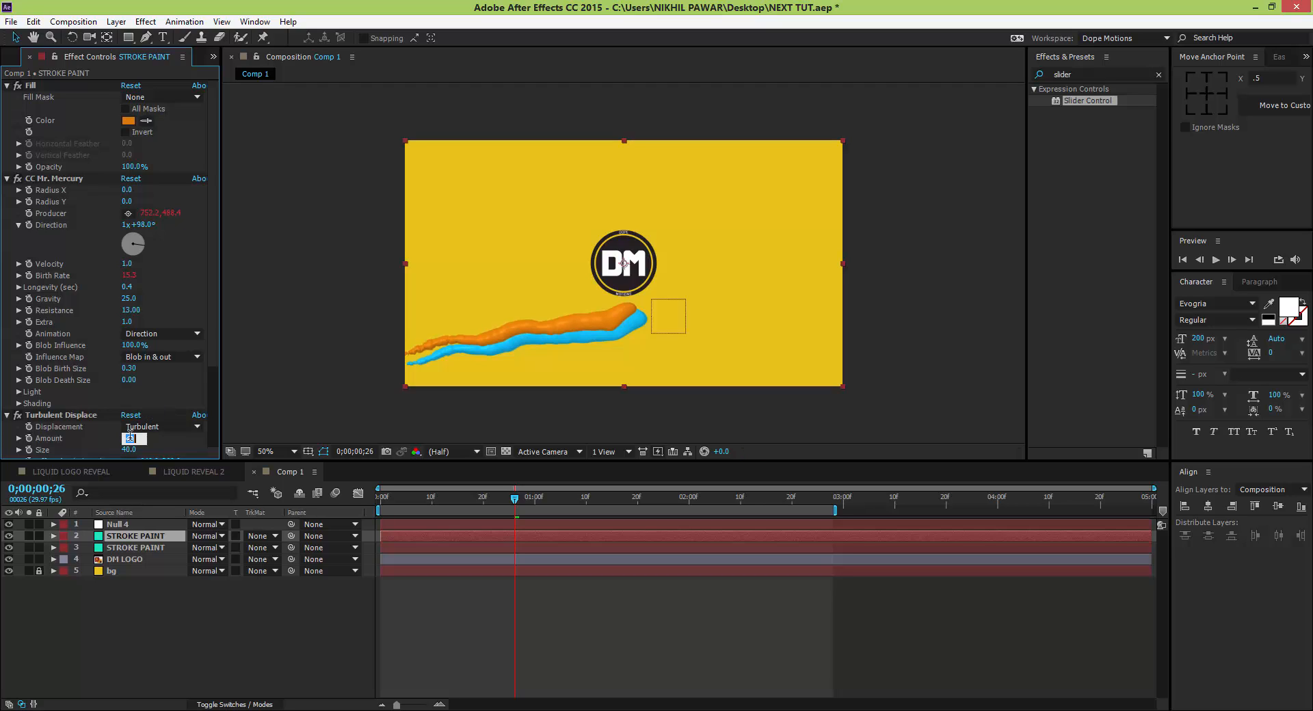
pyautogui.click(127, 449)
pyautogui.write('35')
pyautogui.press('Return')
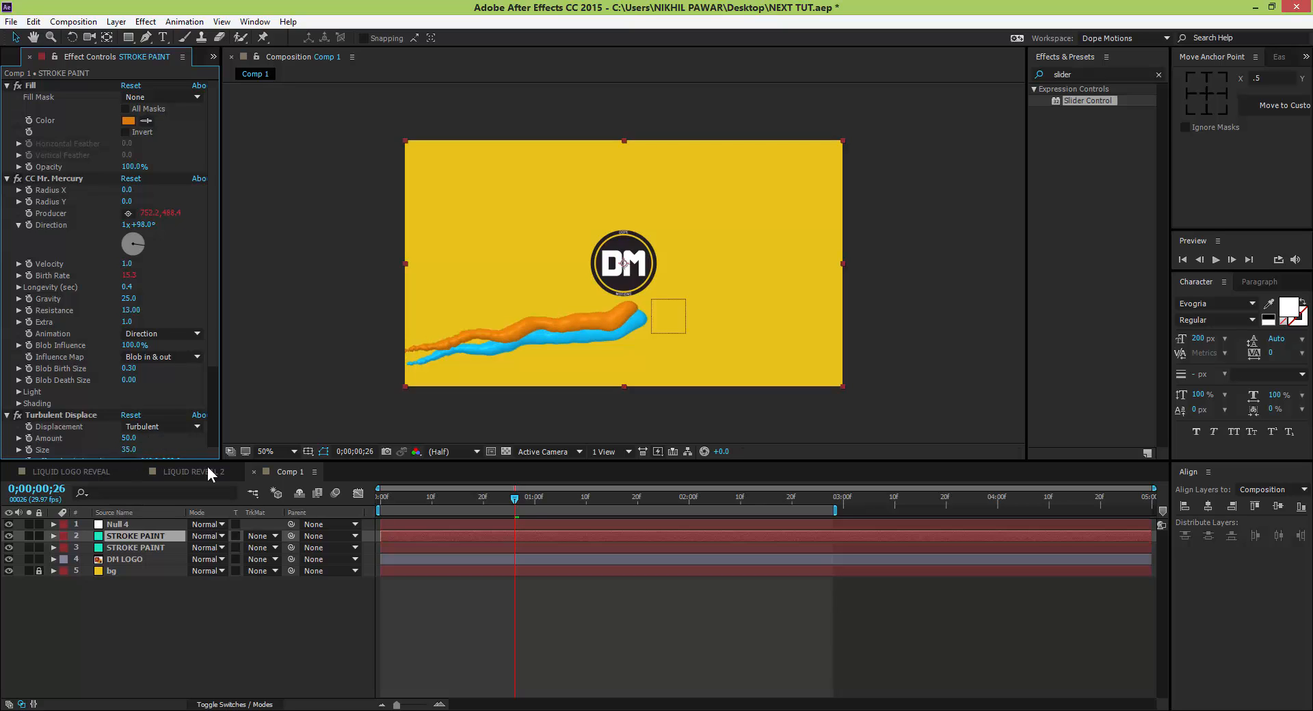
# Shorten the orange stroke's CC Mr. Mercury Longevity to 0.3 and scrub through both strokes.
pyautogui.click(128, 288)
pyautogui.write('.3')
pyautogui.press('Return')
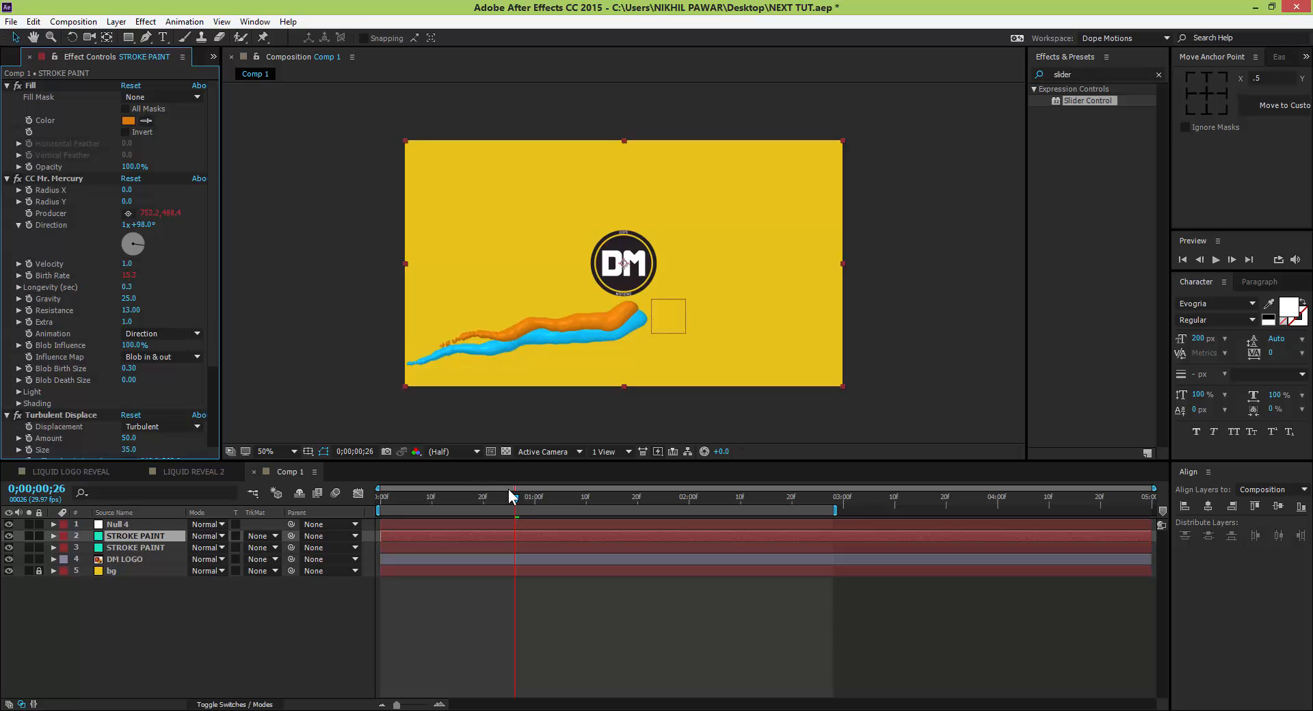
pyautogui.moveTo(509, 497); pyautogui.dragTo(552, 503)
pyautogui.moveTo(577, 503); pyautogui.dragTo(525, 518)
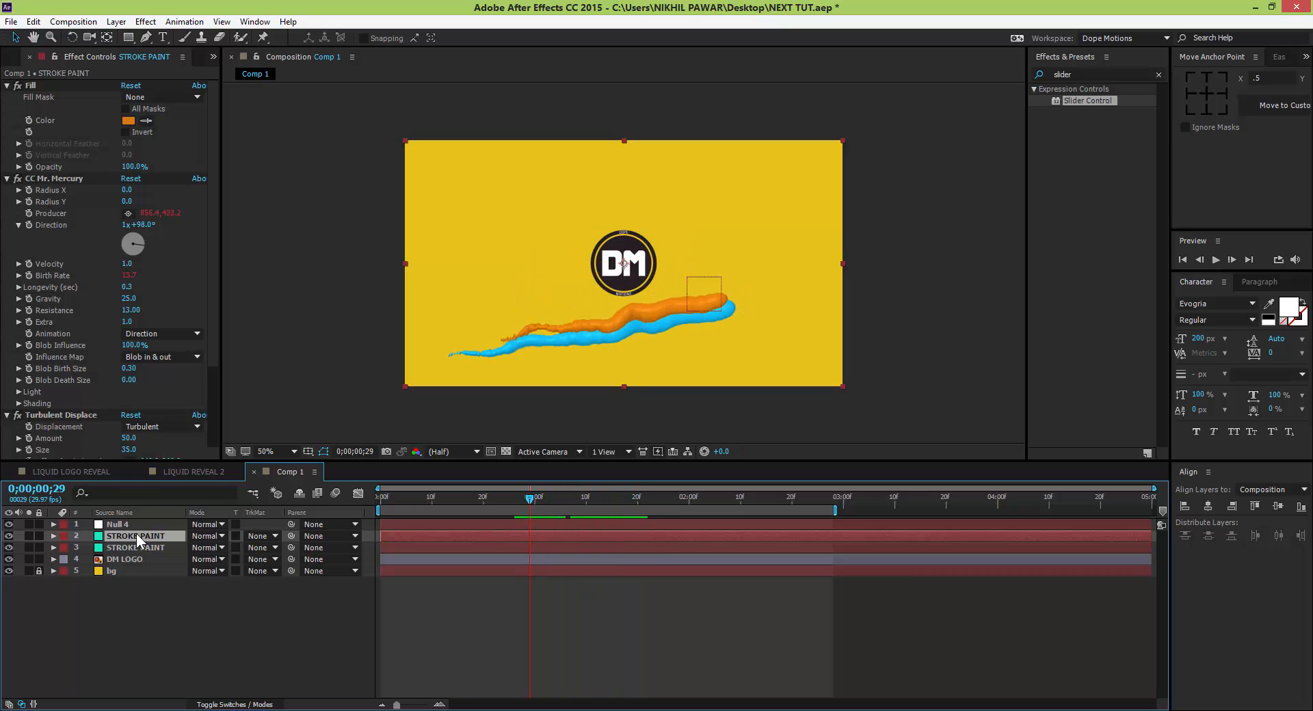
# Duplicate the orange STROKE PAINT layer and change the copy's Fill color to red E63737.
pyautogui.hotkey('ctrl', 'd')
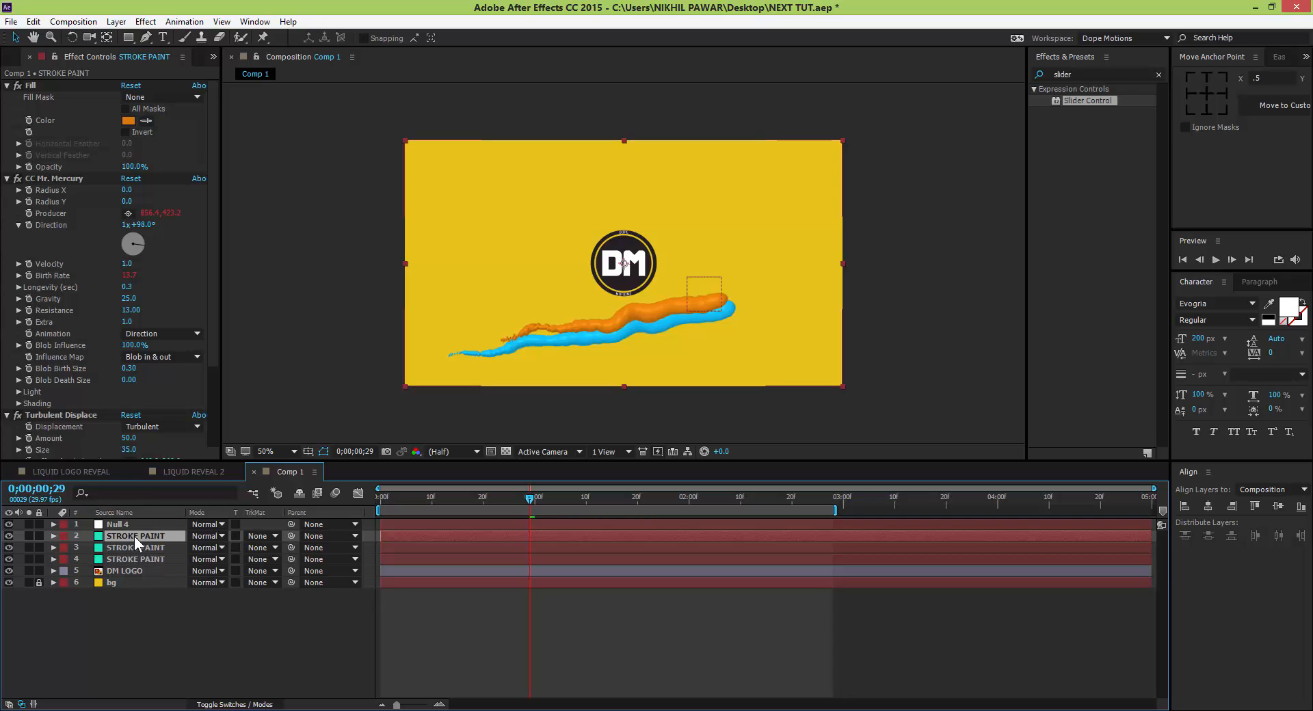
pyautogui.click(128, 120)
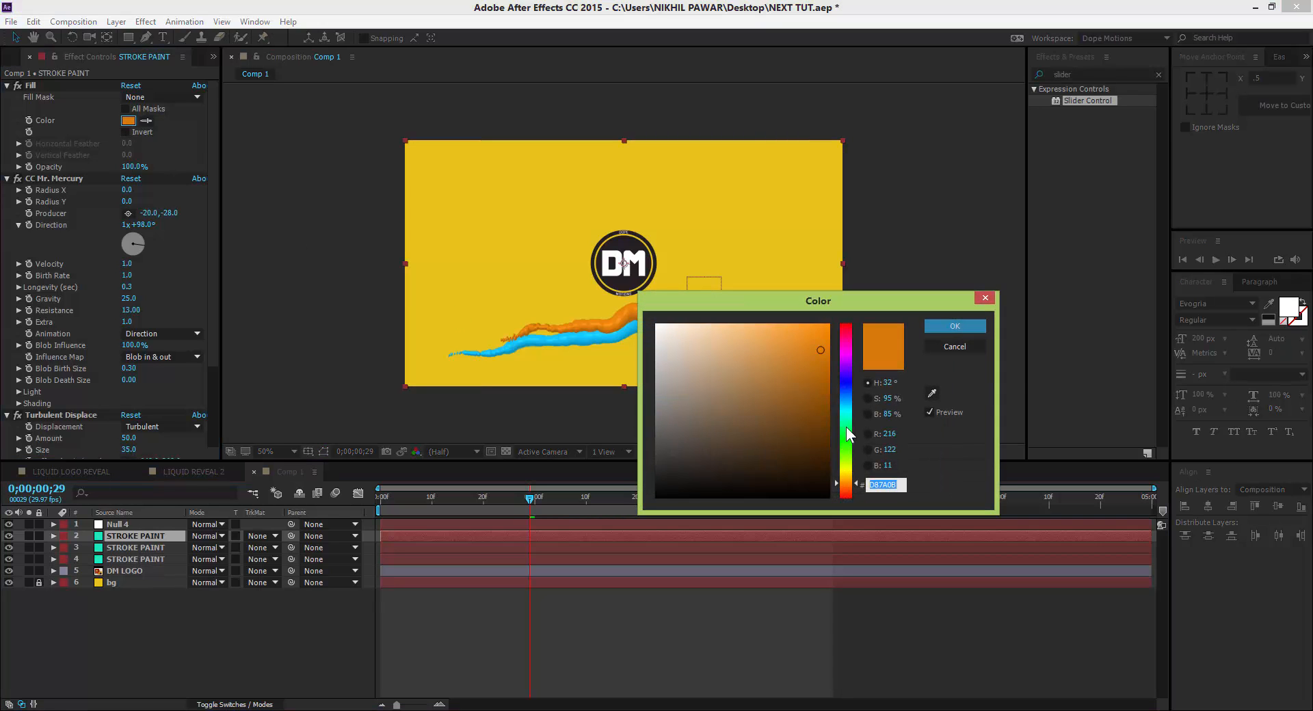
pyautogui.moveTo(848, 349); pyautogui.dragTo(846, 324)
pyautogui.click(789, 340)
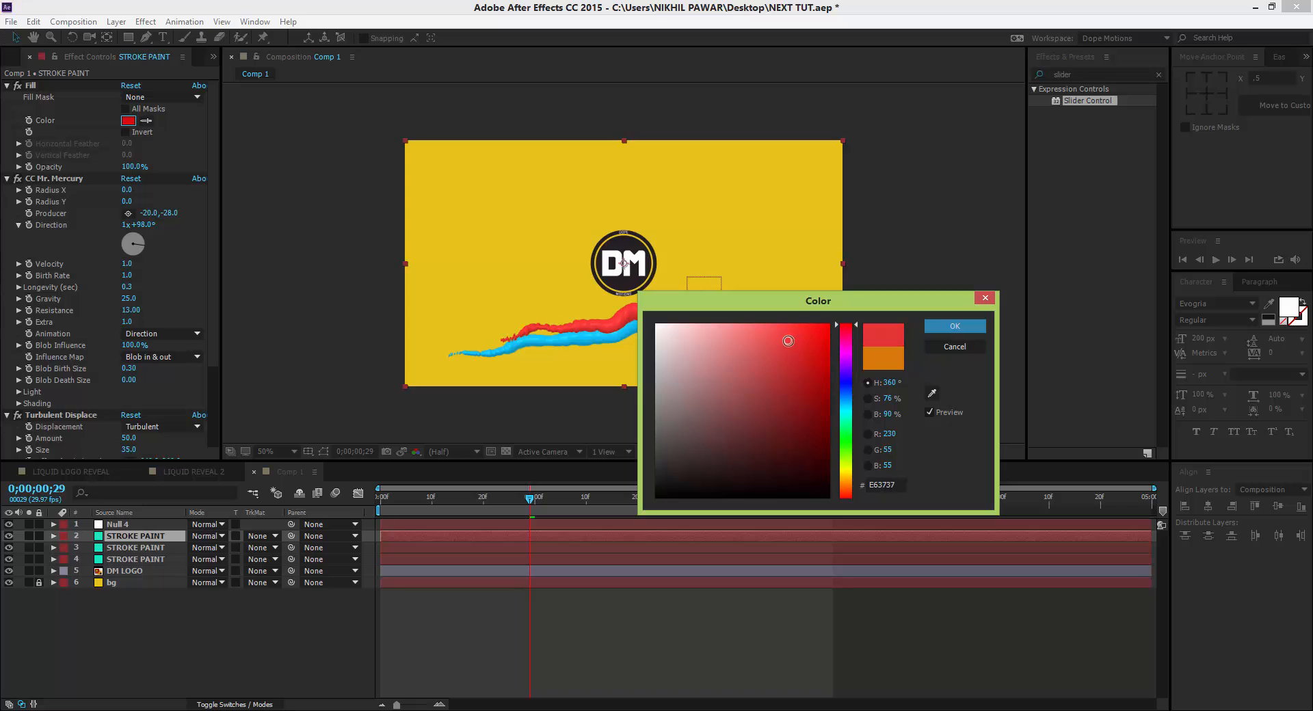
pyautogui.click(947, 327)
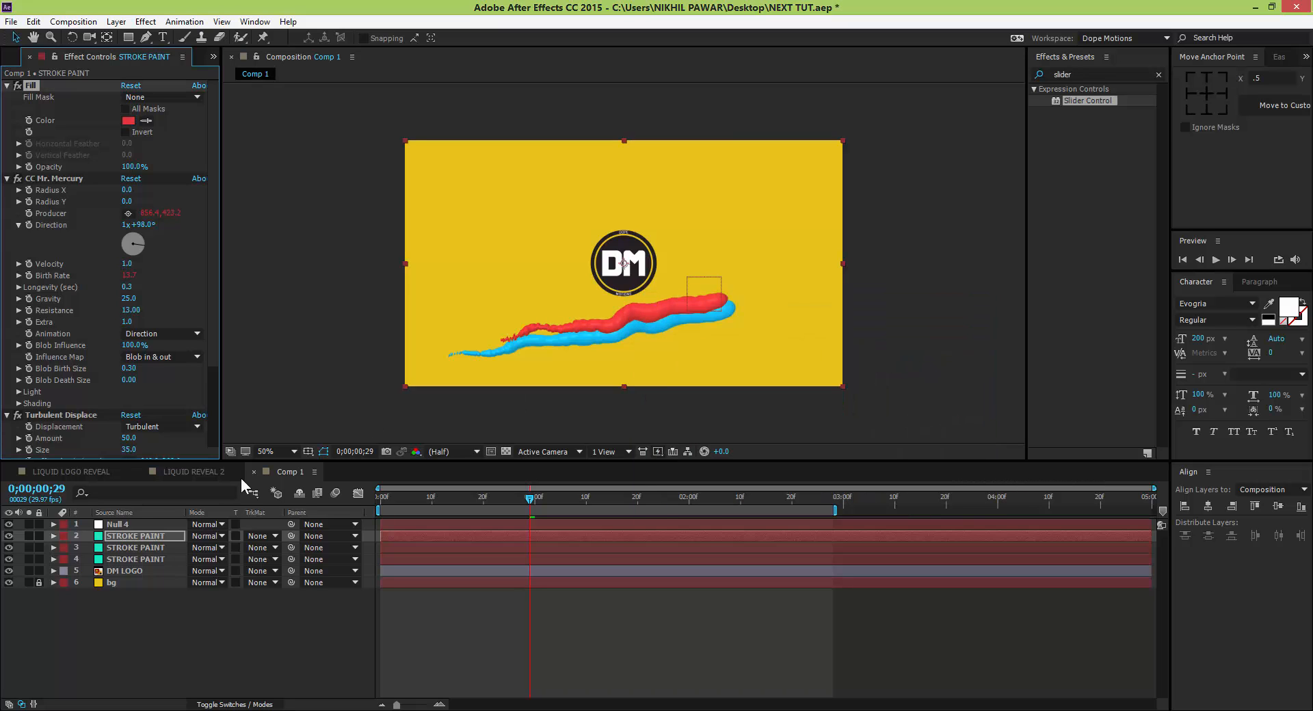
# Move the red stroke's CC Mr. Mercury Producer point down so the stroke runs just below the blue one.
pyautogui.click(134, 535)
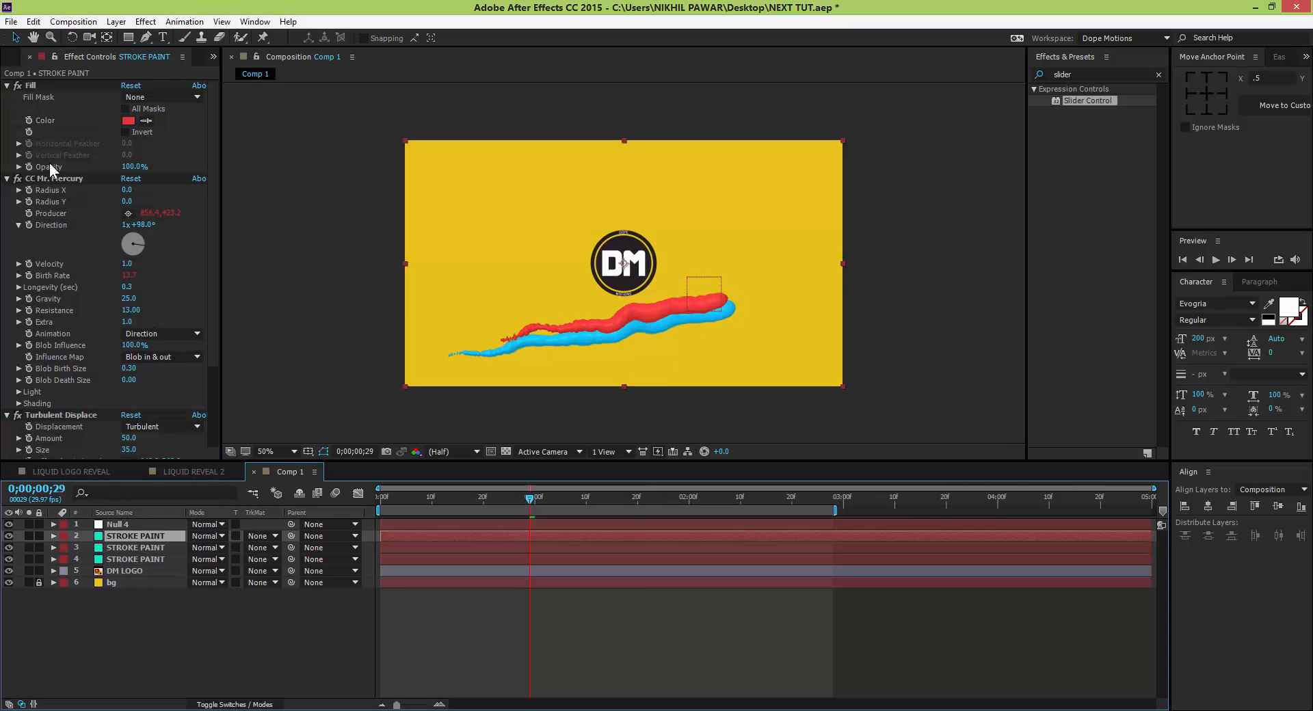
pyautogui.click(52, 181)
pyautogui.moveTo(698, 285); pyautogui.dragTo(708, 313)
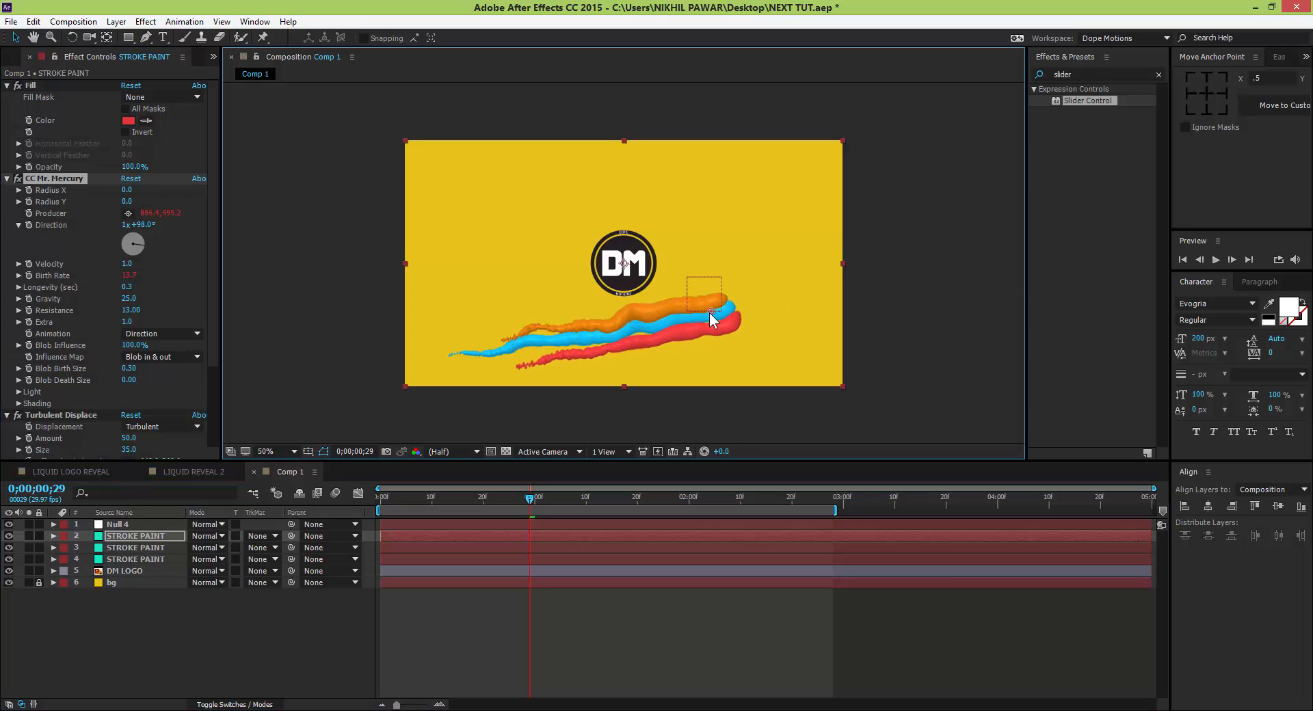
# Set the red stroke's CC Mr. Mercury Gravity to 30, Longevity to 0.2 and Direction to 1x+162°.
pyautogui.click(126, 299)
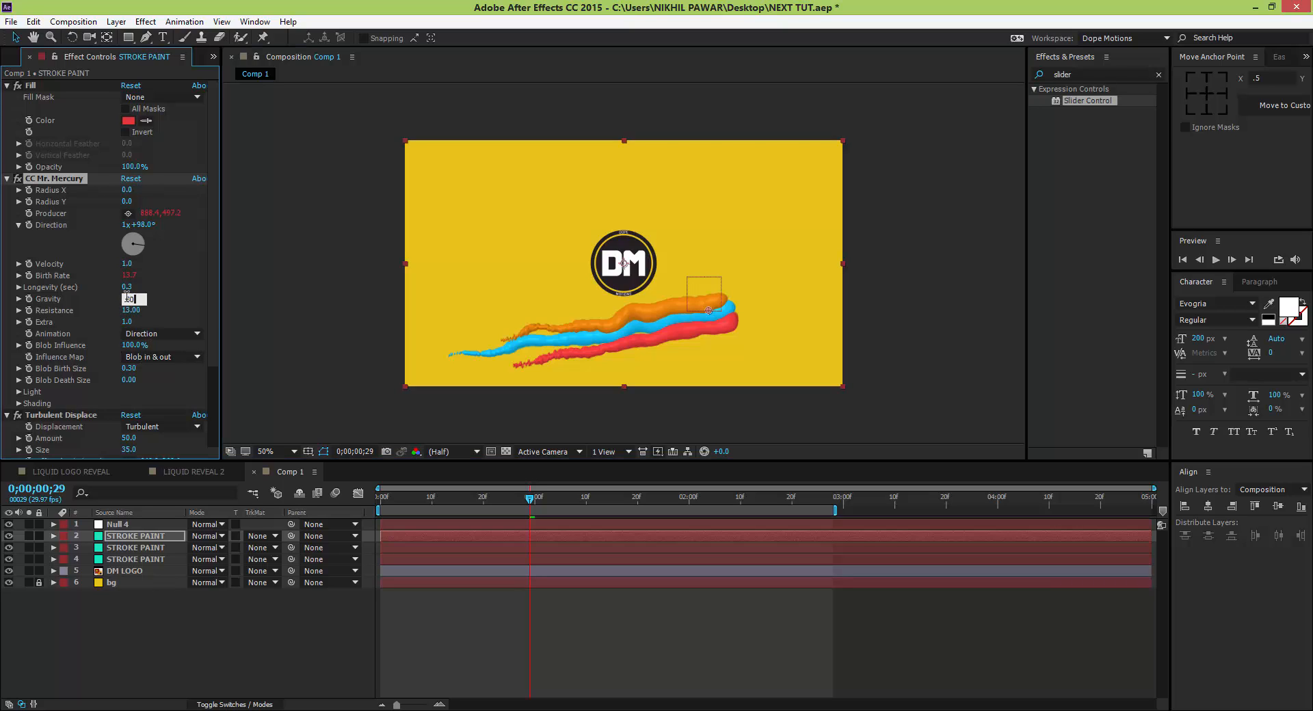
pyautogui.click(98, 304)
pyautogui.click(127, 288)
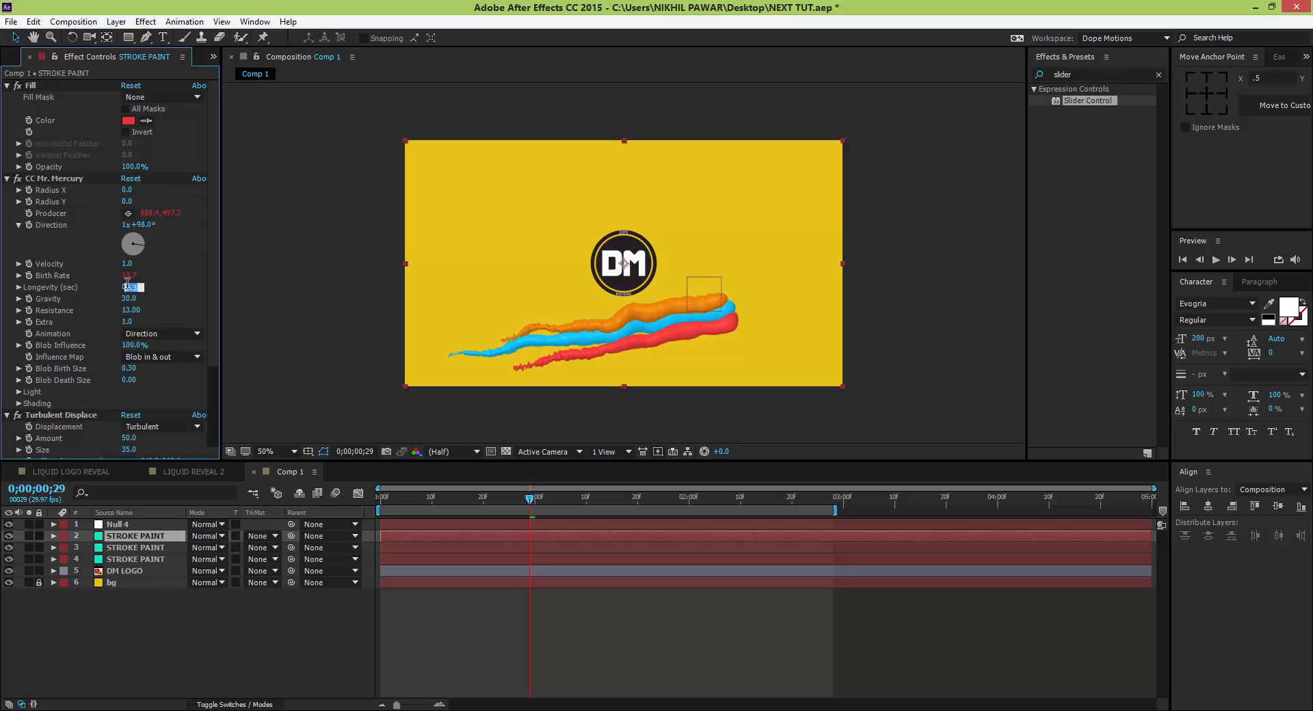
pyautogui.write('.2')
pyautogui.press('Return')
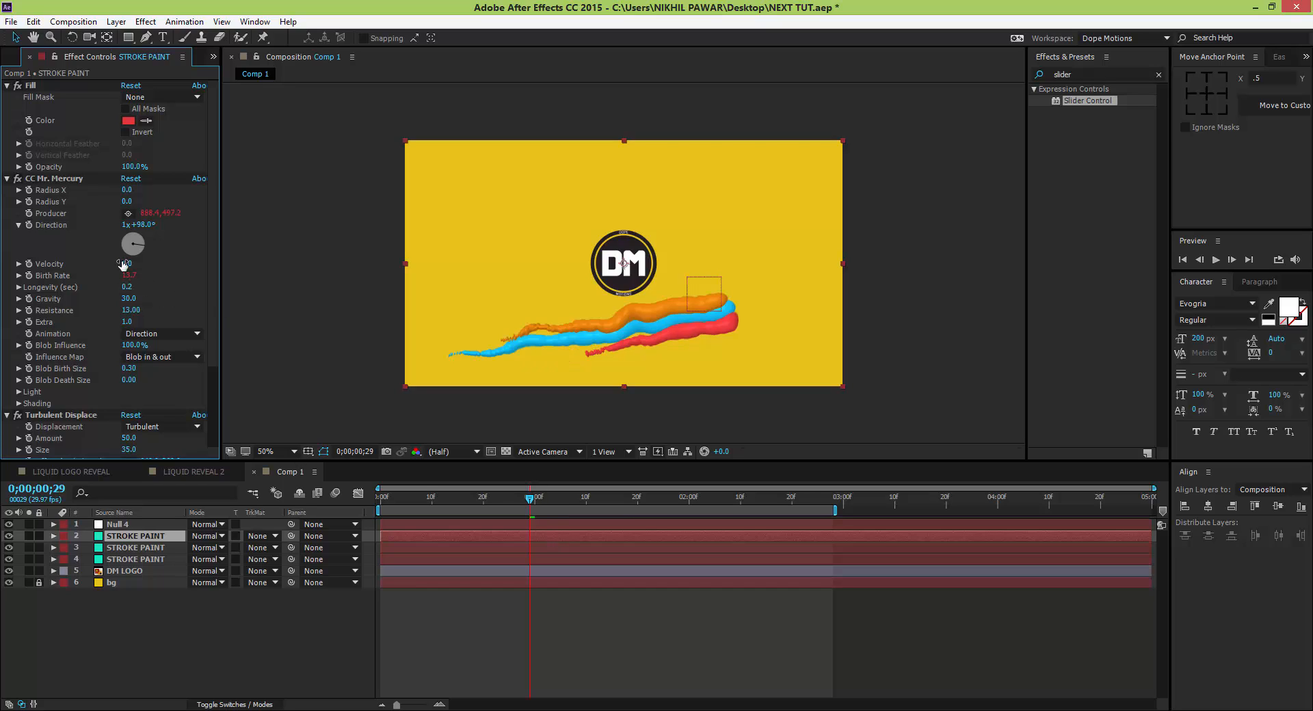
pyautogui.moveTo(149, 225); pyautogui.dragTo(193, 272)
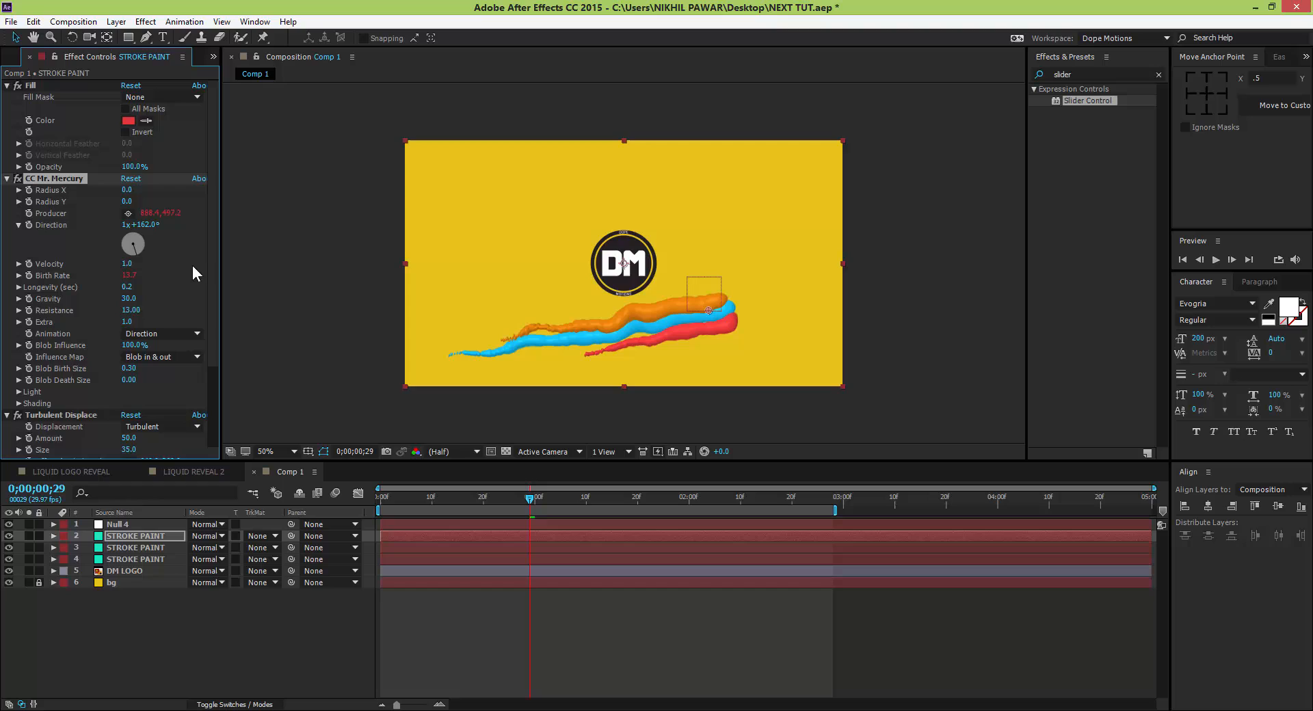
# Set the red stroke's Turbulent Displace Amount to 62 and Size to 32.
pyautogui.click(129, 439)
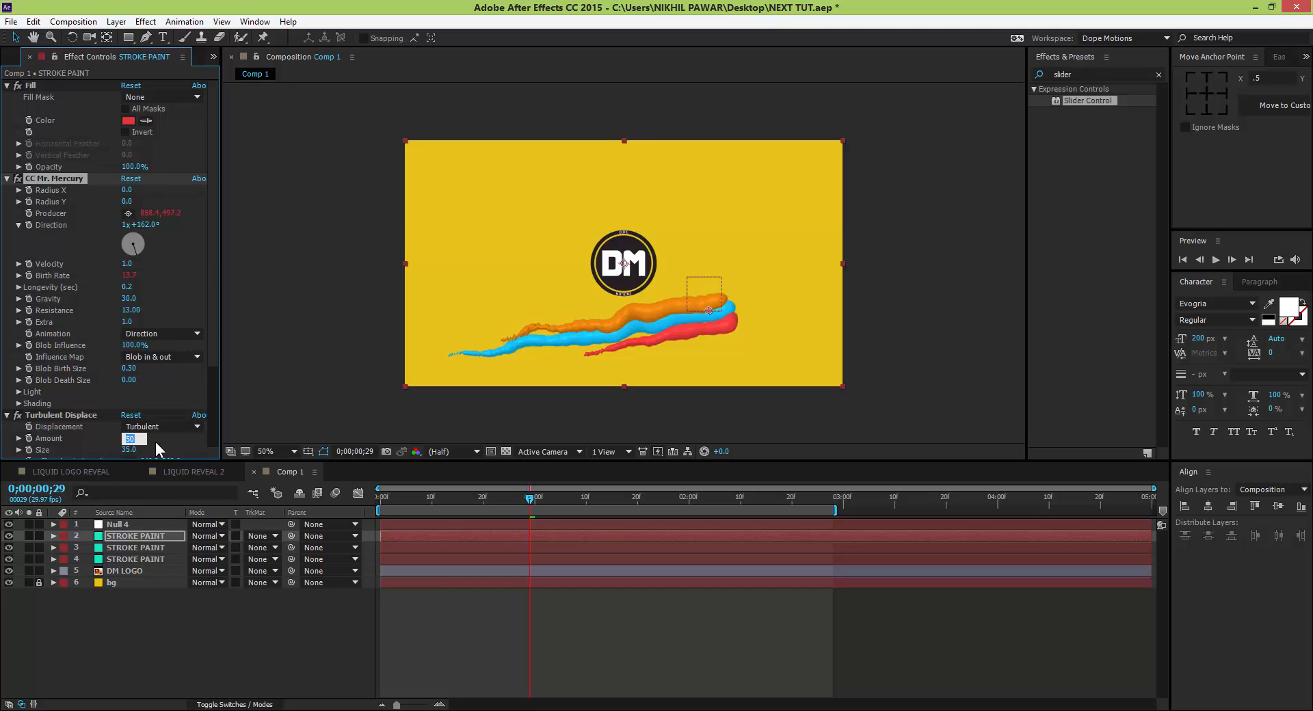
pyautogui.write('62')
pyautogui.press('Return')
pyautogui.moveTo(128, 451); pyautogui.dragTo(124, 451)
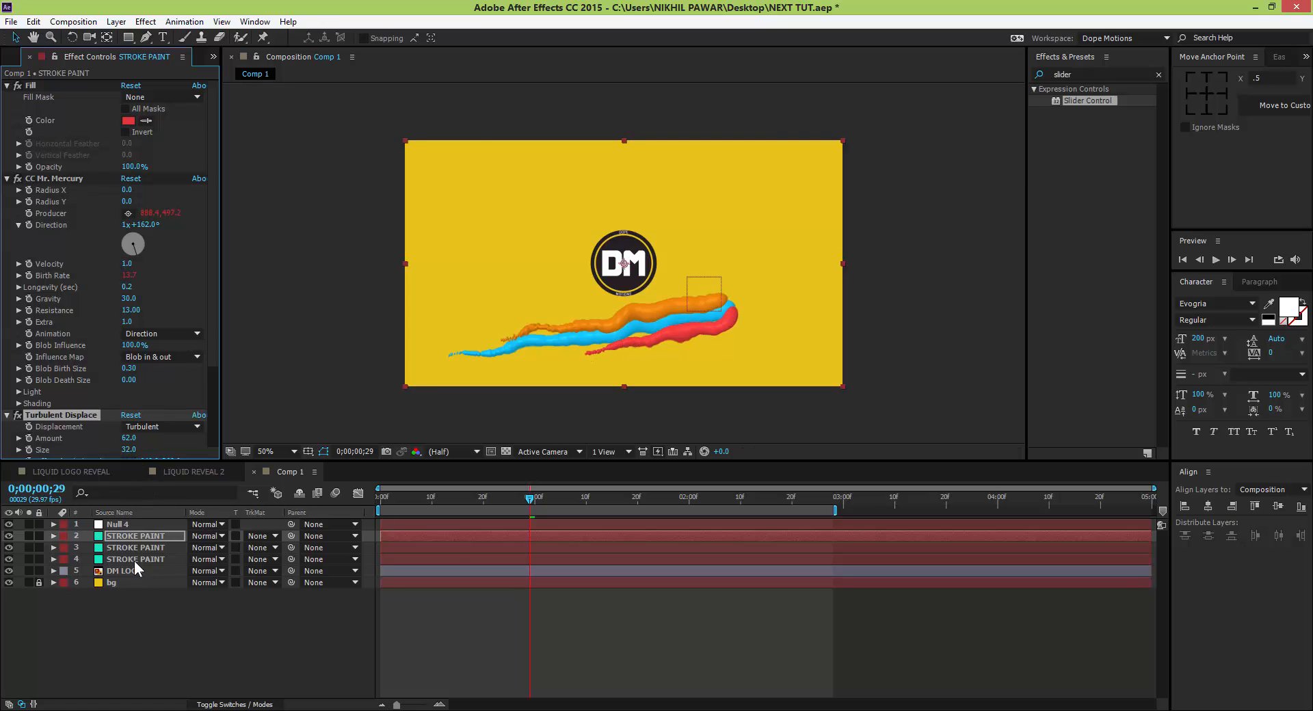
# Preview the strokes up to 0;00;01;15 and set the red stroke's CC Mr. Mercury Longevity to 0.3.
pyautogui.click(317, 597)
pyautogui.click(536, 497)
pyautogui.moveTo(536, 497); pyautogui.dragTo(609, 512)
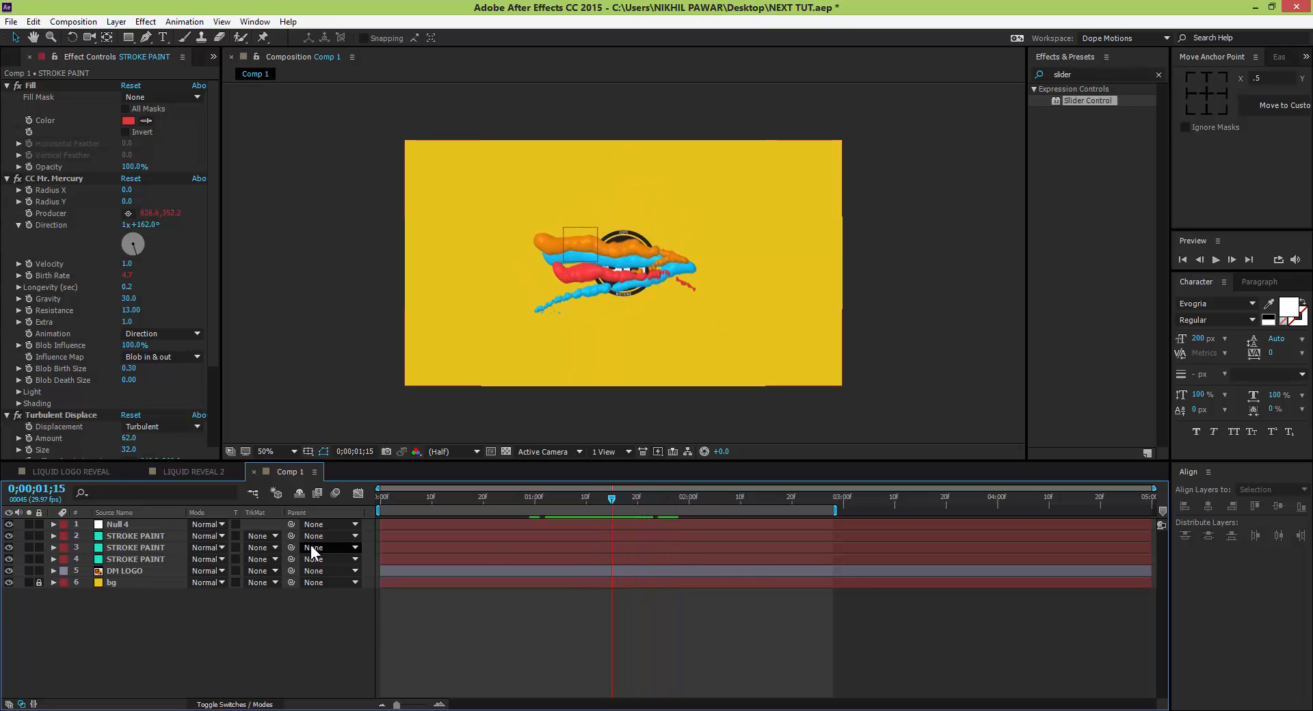
pyautogui.click(121, 536)
pyautogui.click(127, 287)
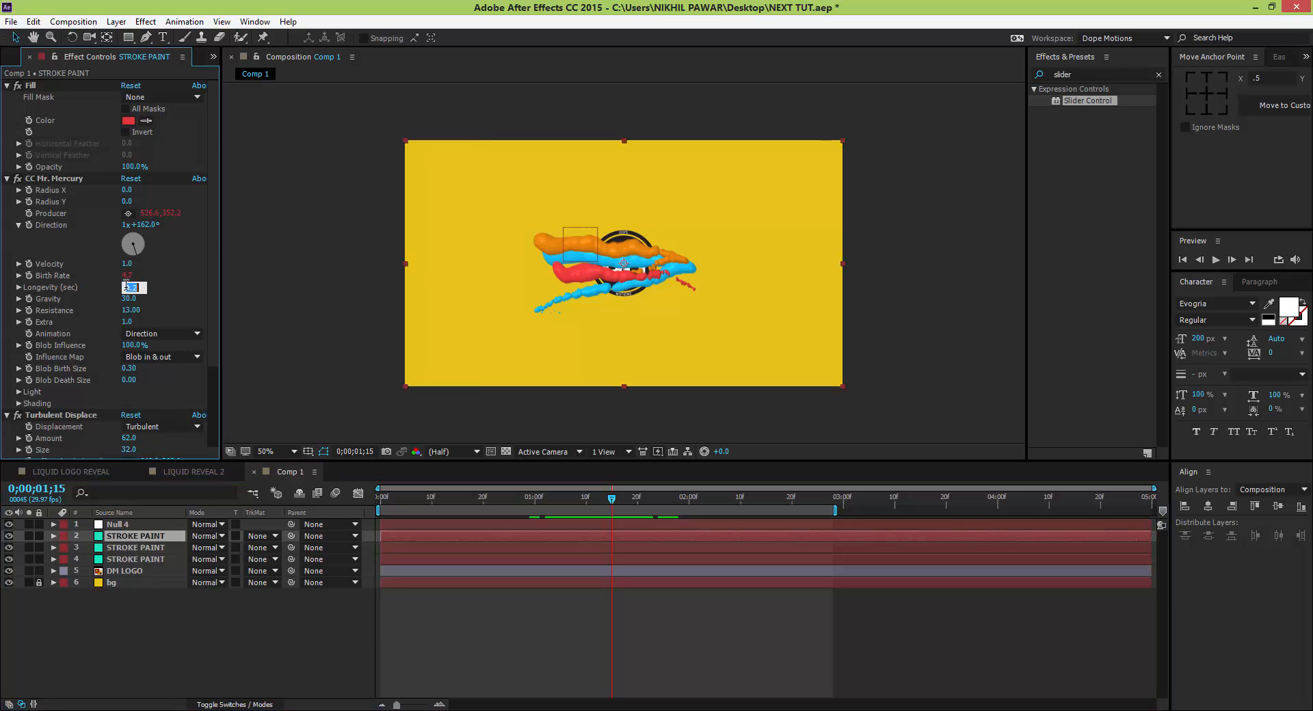
pyautogui.press('Return')
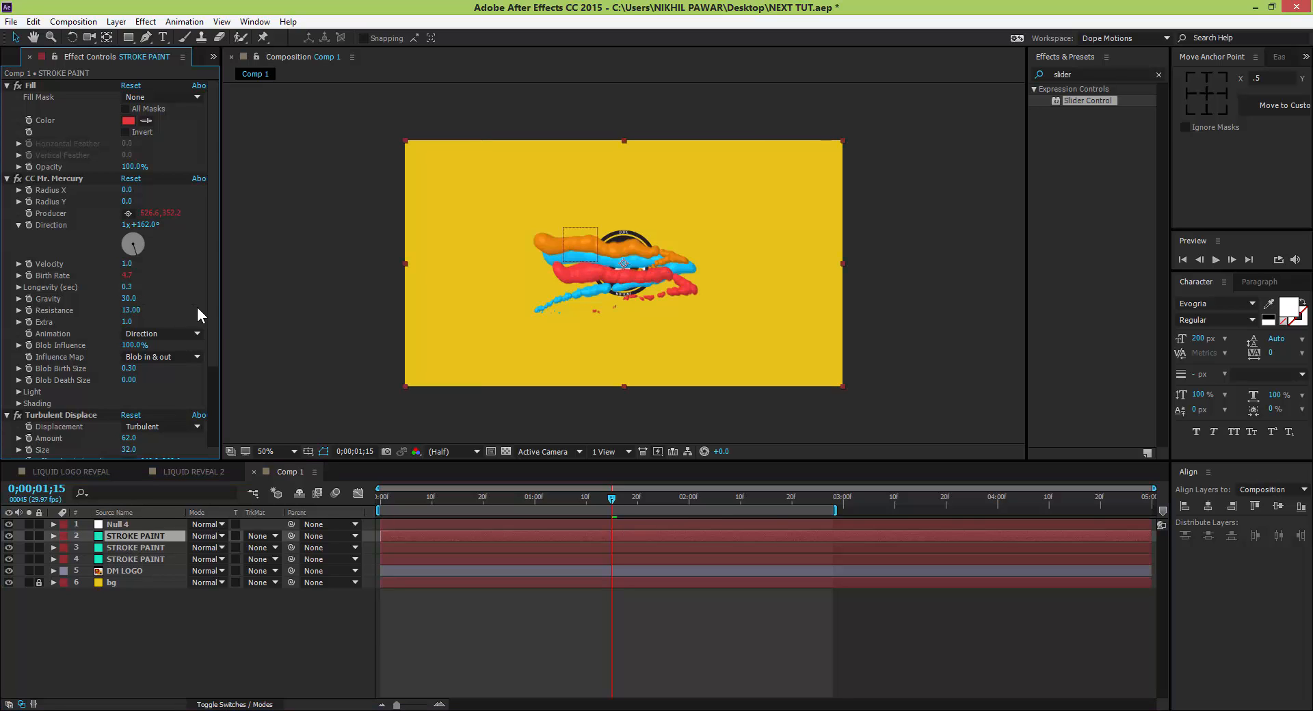
# At frame 26, nudge the red stroke's CC Mr. Mercury Producer point slightly closer to the blue stroke and preview the motion.
pyautogui.moveTo(613, 499); pyautogui.dragTo(516, 516)
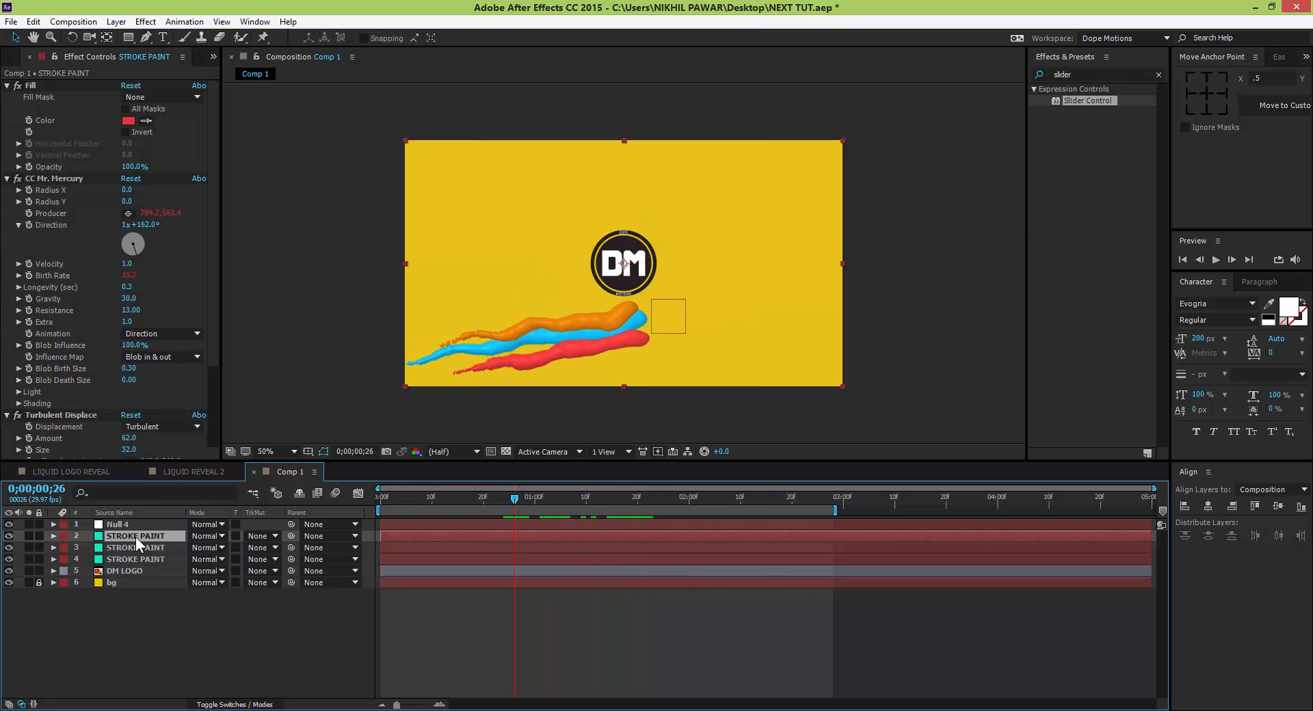
pyautogui.click(53, 177)
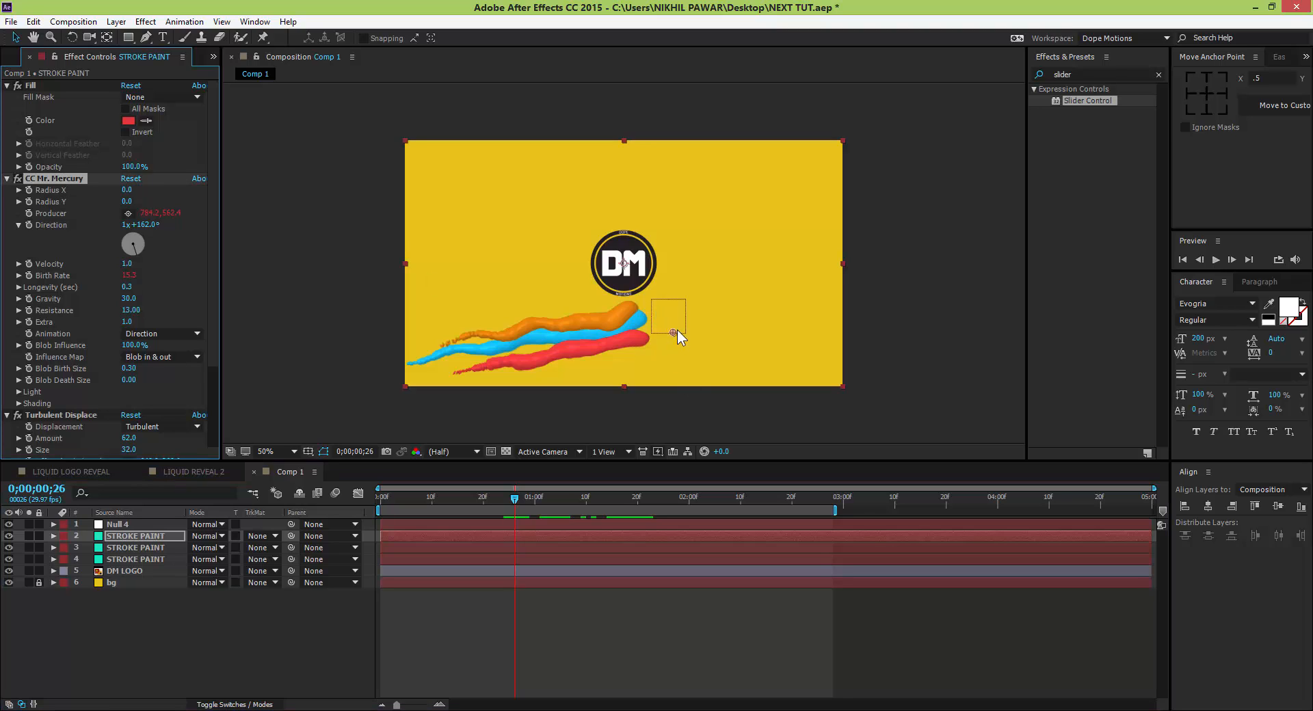
pyautogui.moveTo(672, 330); pyautogui.dragTo(670, 327)
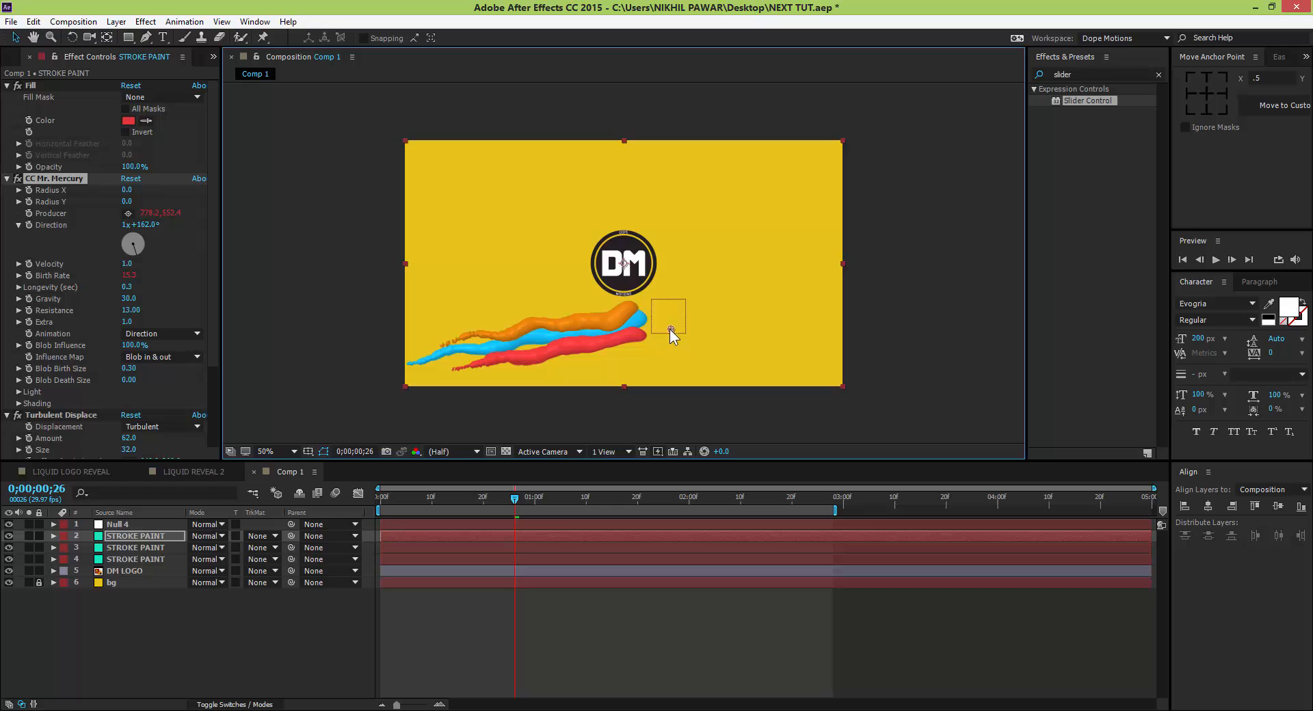
pyautogui.moveTo(516, 499); pyautogui.dragTo(560, 499)
# Scrub through the finished LIQUID LOGO REVEAL composition and compare its paint strokes with those in Comp 1.
pyautogui.click(55, 473)
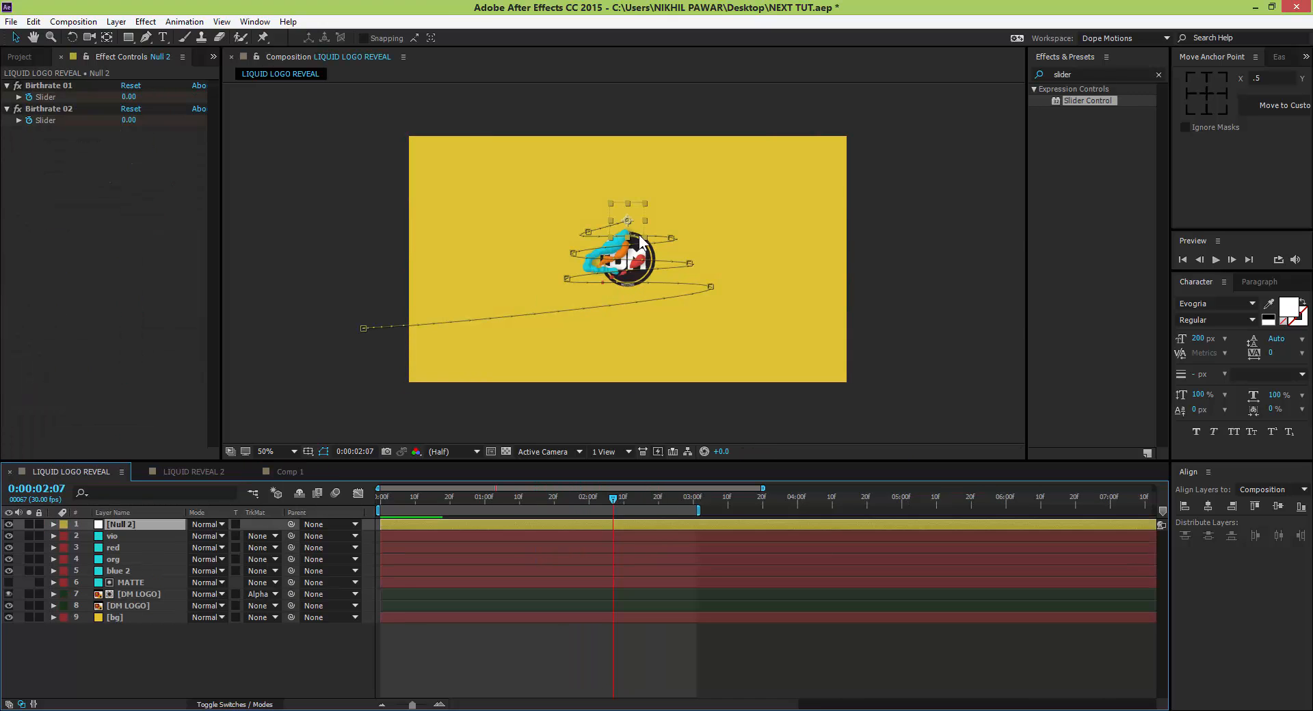
pyautogui.click(269, 658)
pyautogui.moveTo(403, 493); pyautogui.dragTo(564, 508)
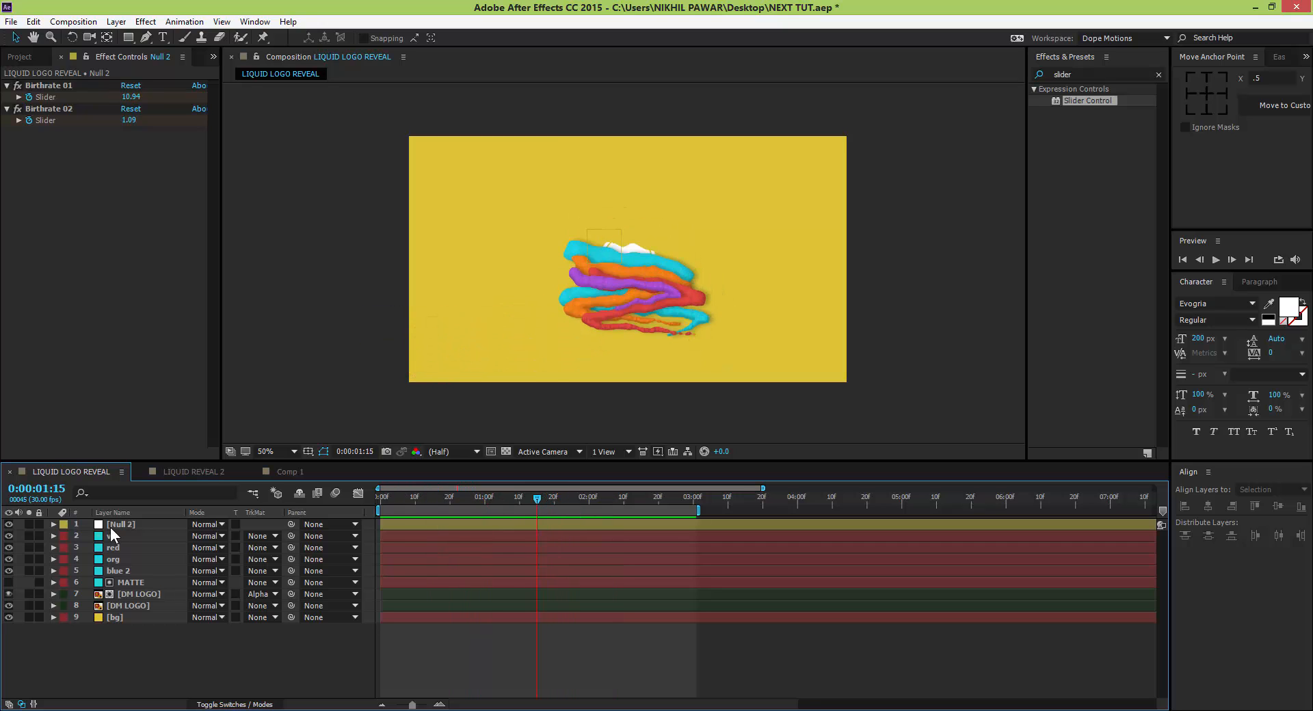
pyautogui.click(194, 471)
pyautogui.click(280, 472)
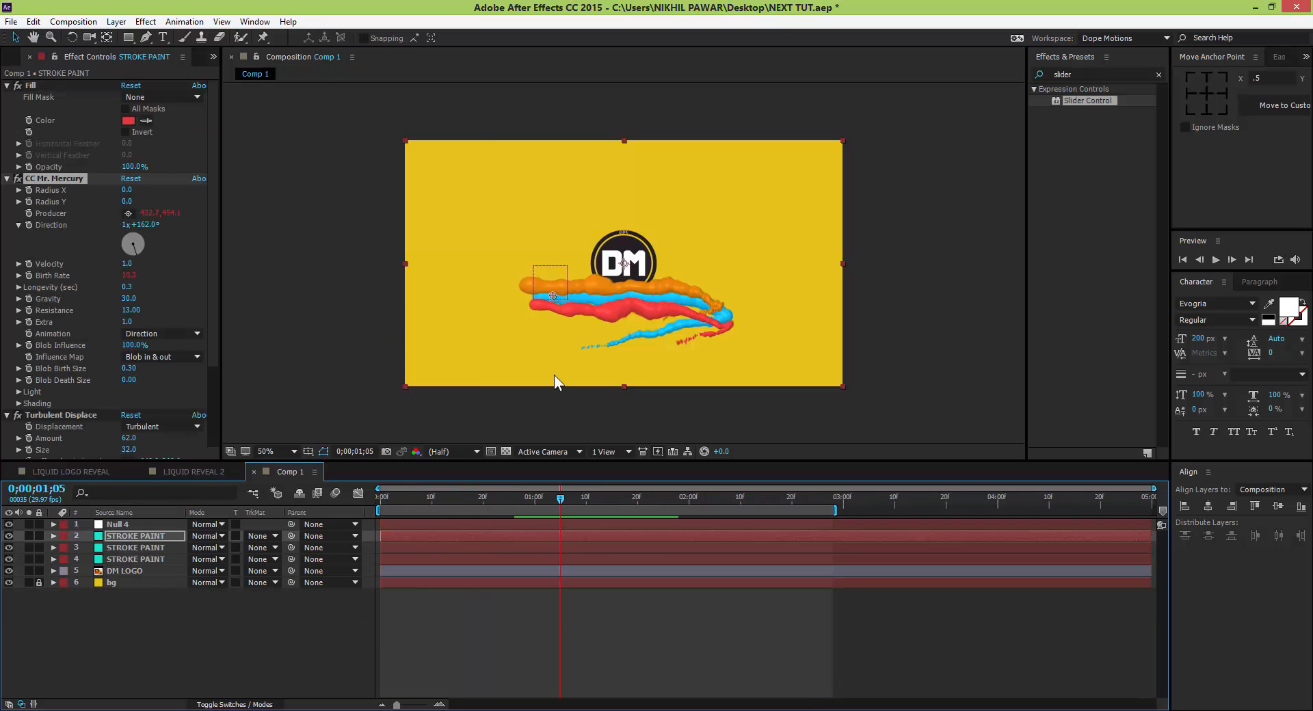
pyautogui.click(395, 644)
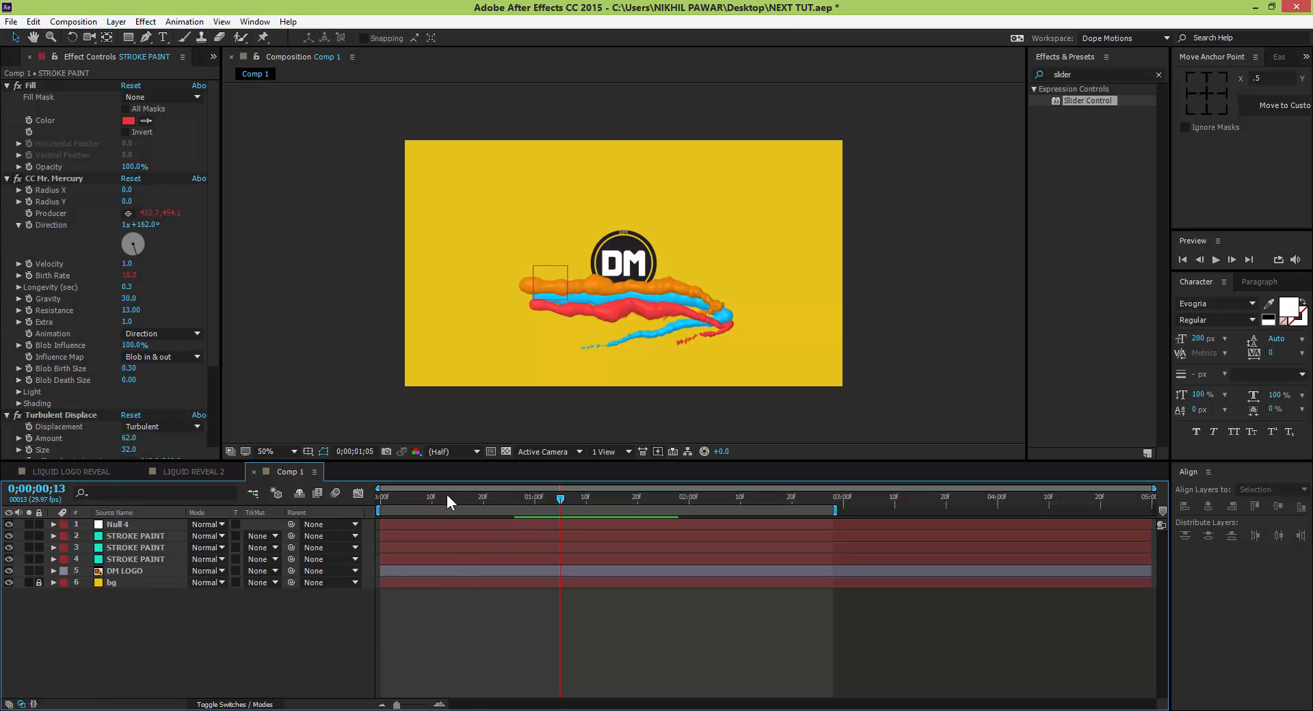
pyautogui.moveTo(446, 496); pyautogui.dragTo(509, 497)
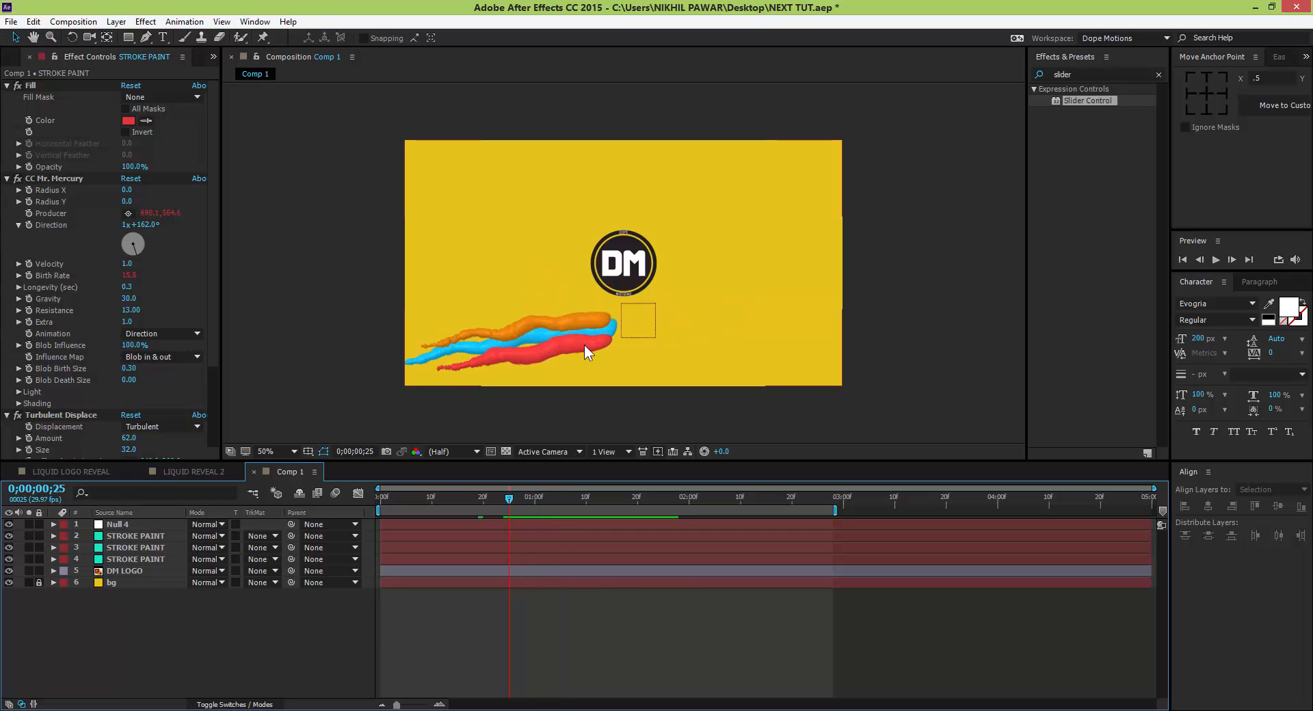
# Examine the stroke animation in the LIQUID REVEAL 2 composition, then return to Comp 1 and scrub through its opening.
pyautogui.click(81, 472)
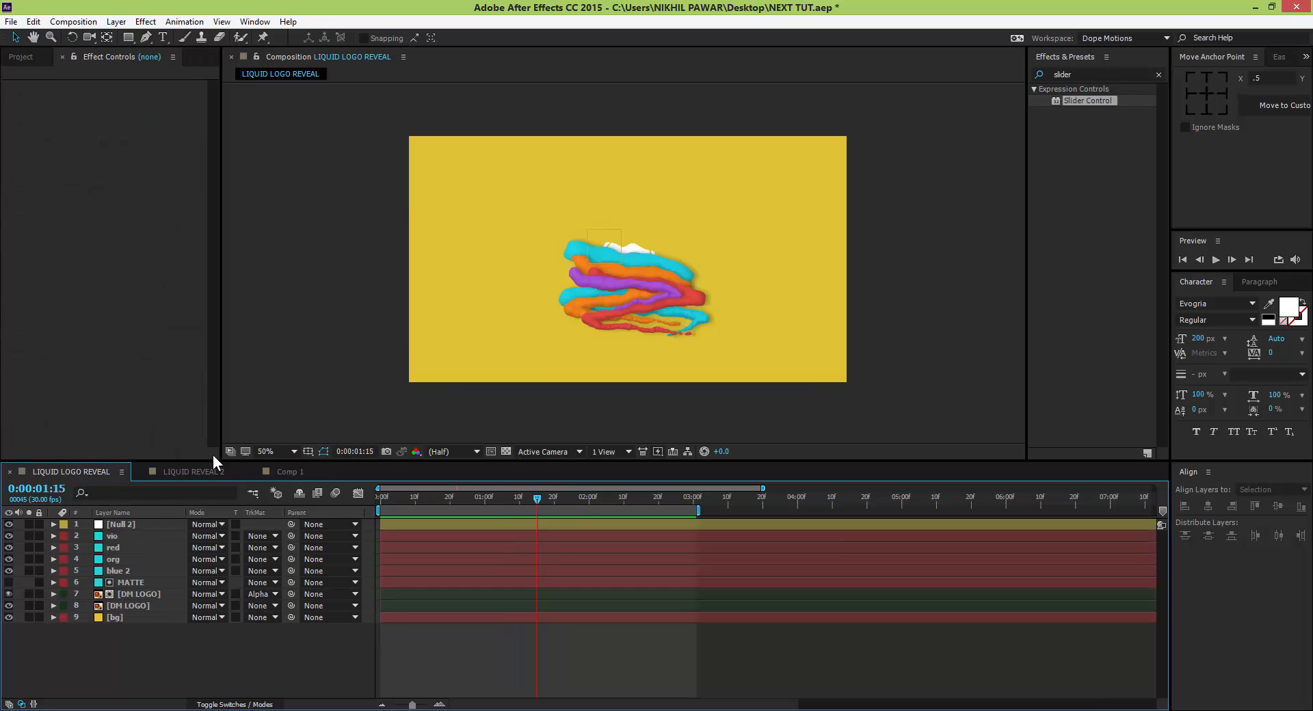
pyautogui.click(218, 473)
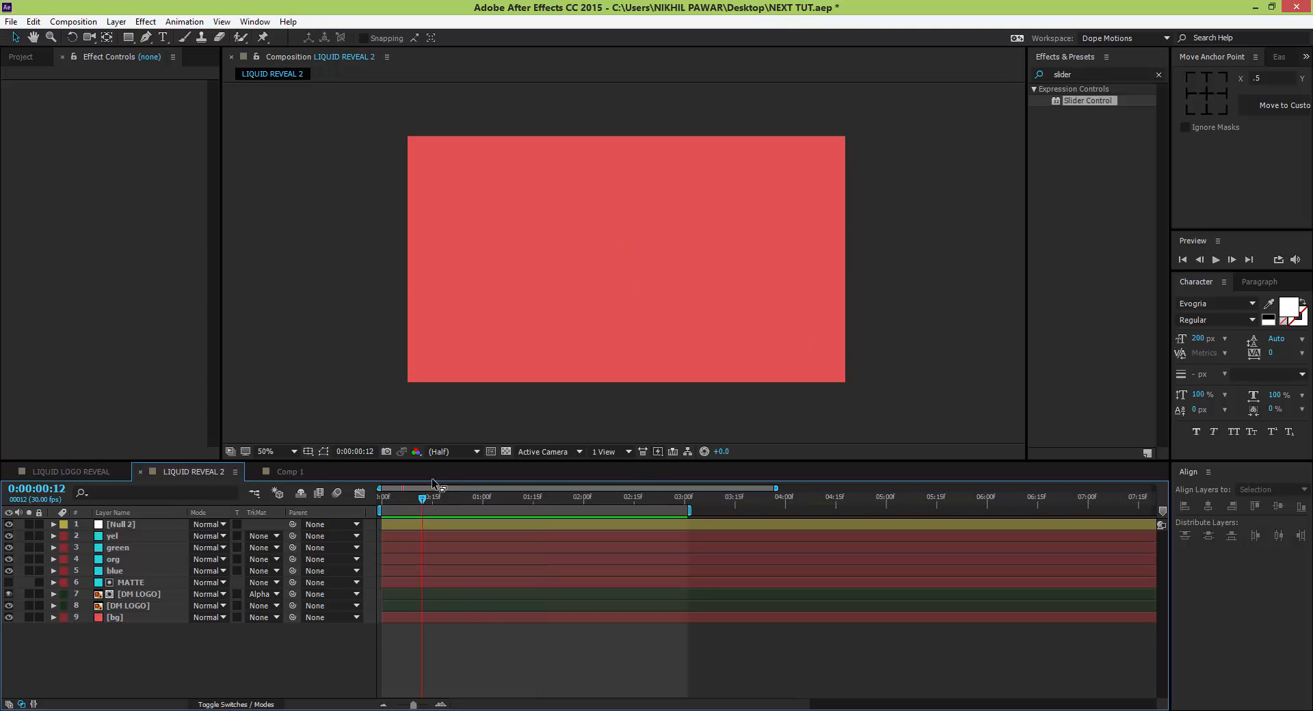
pyautogui.moveTo(428, 497); pyautogui.dragTo(543, 491)
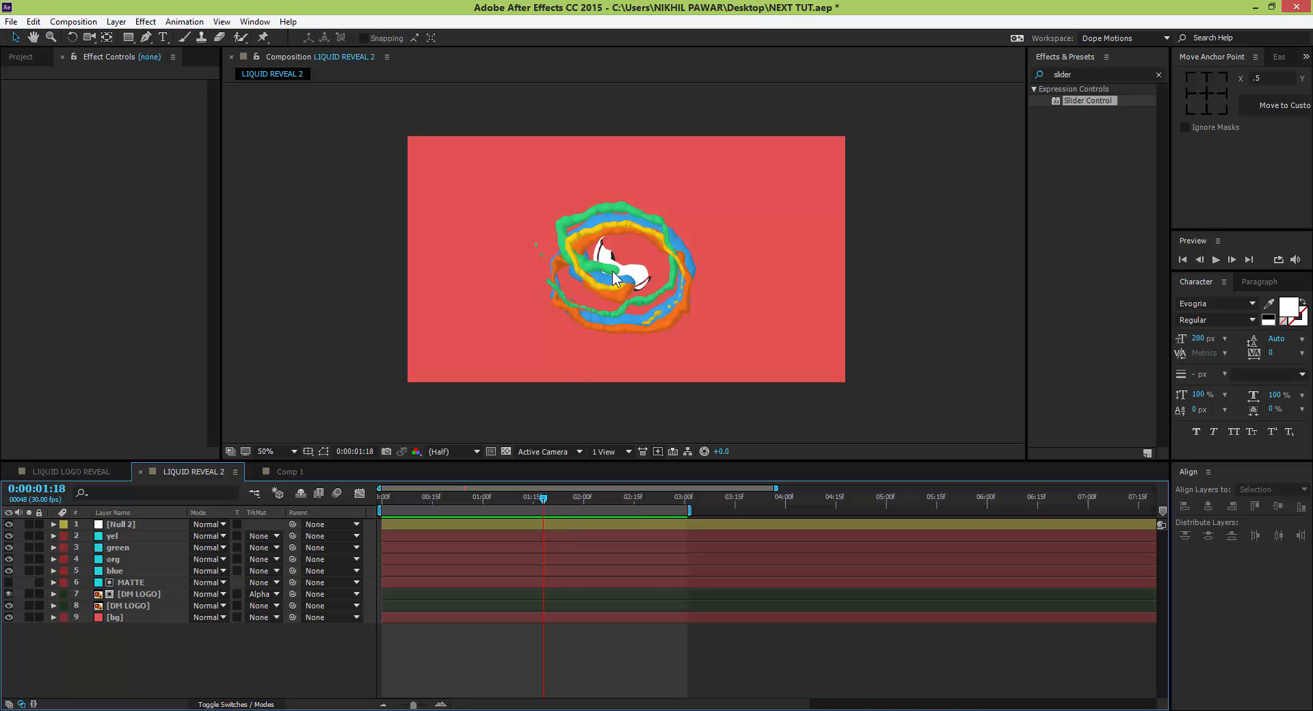
pyautogui.moveTo(543, 502); pyautogui.dragTo(638, 494)
pyautogui.click(287, 472)
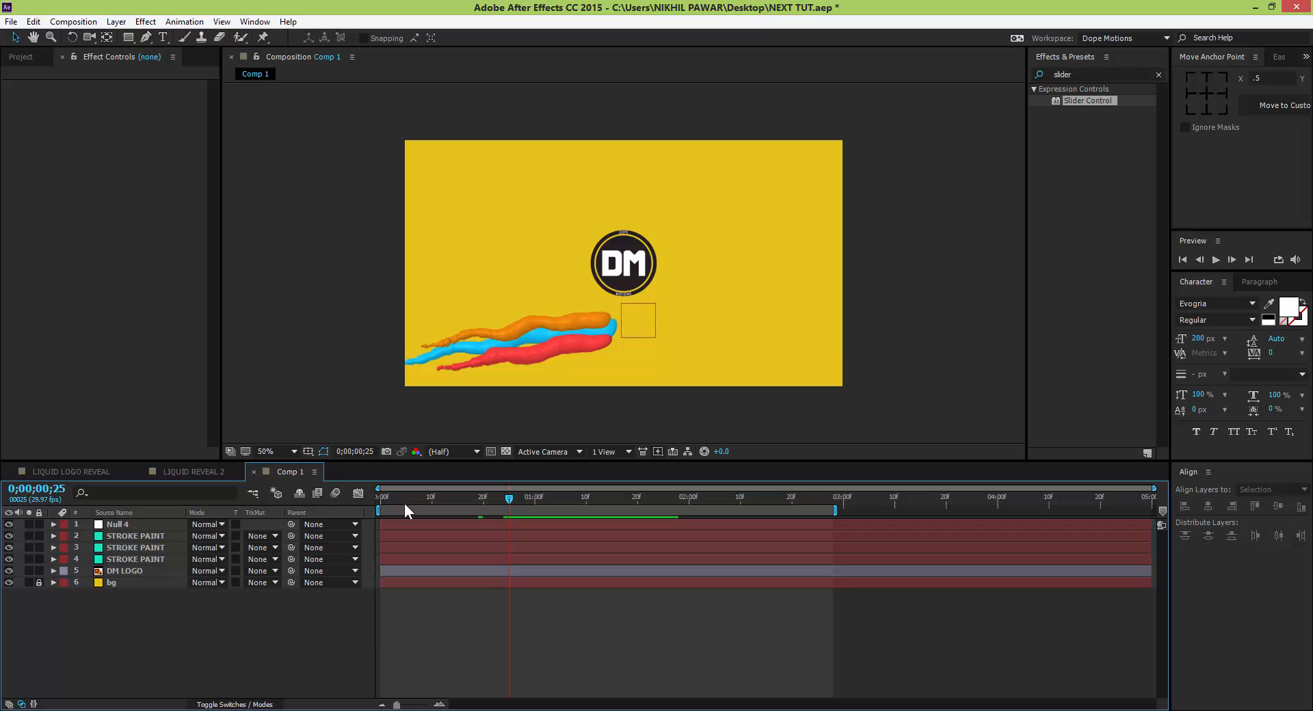
pyautogui.moveTo(414, 498); pyautogui.dragTo(504, 499)
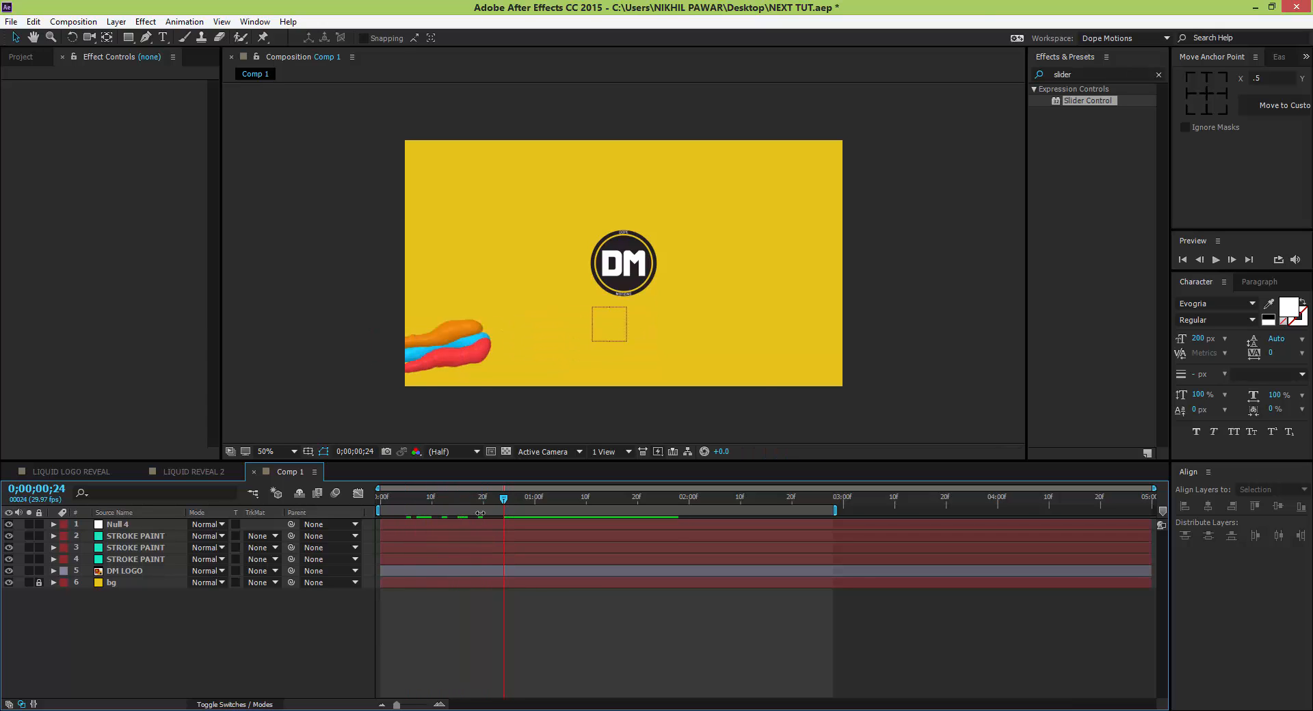
# Duplicate the blue STROKE PAINT layer and rename the lower copy, just above DM LOGO, as matte.
pyautogui.click(133, 559)
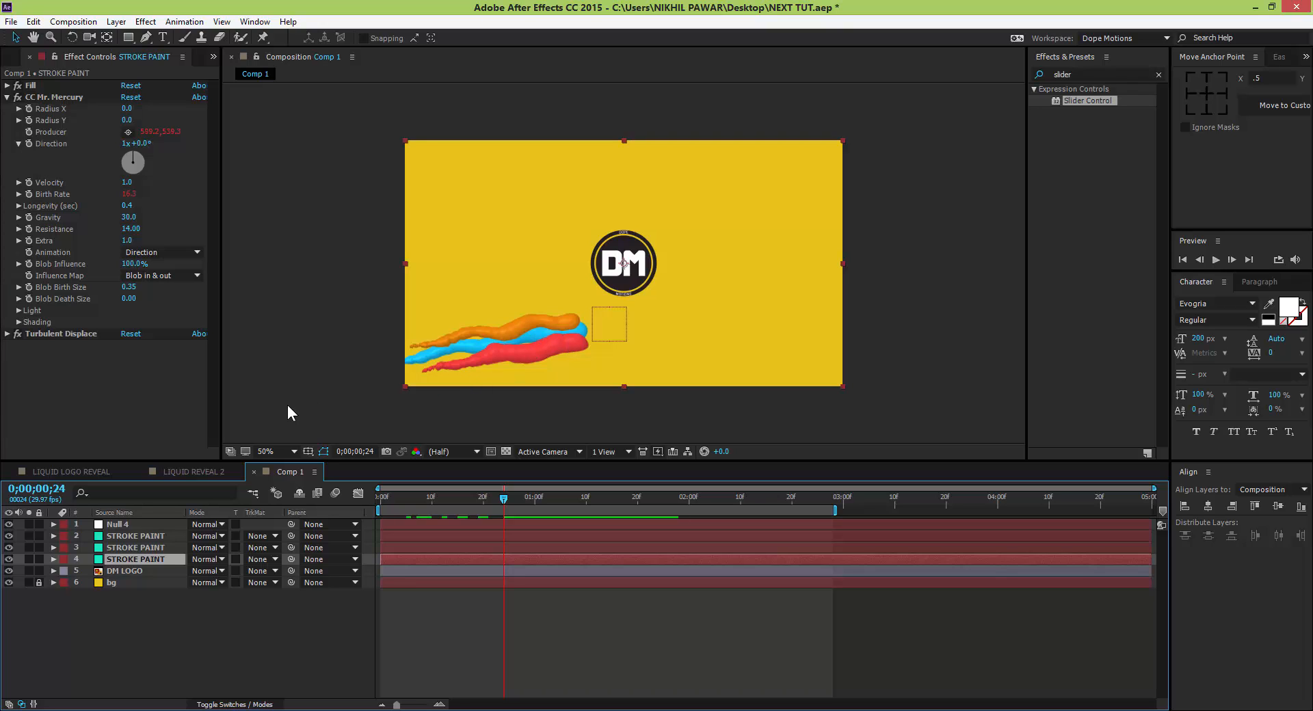
pyautogui.hotkey('ctrl', 'd')
pyautogui.click(139, 570)
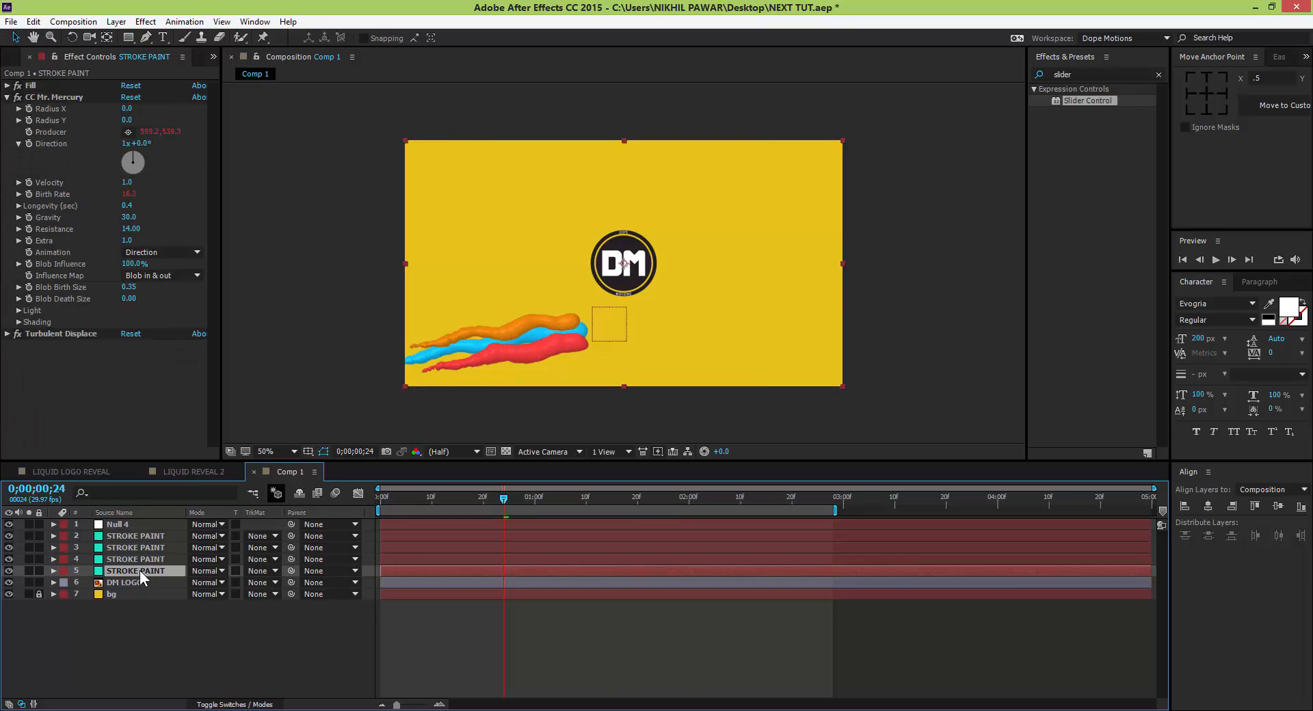
pyautogui.press('Return')
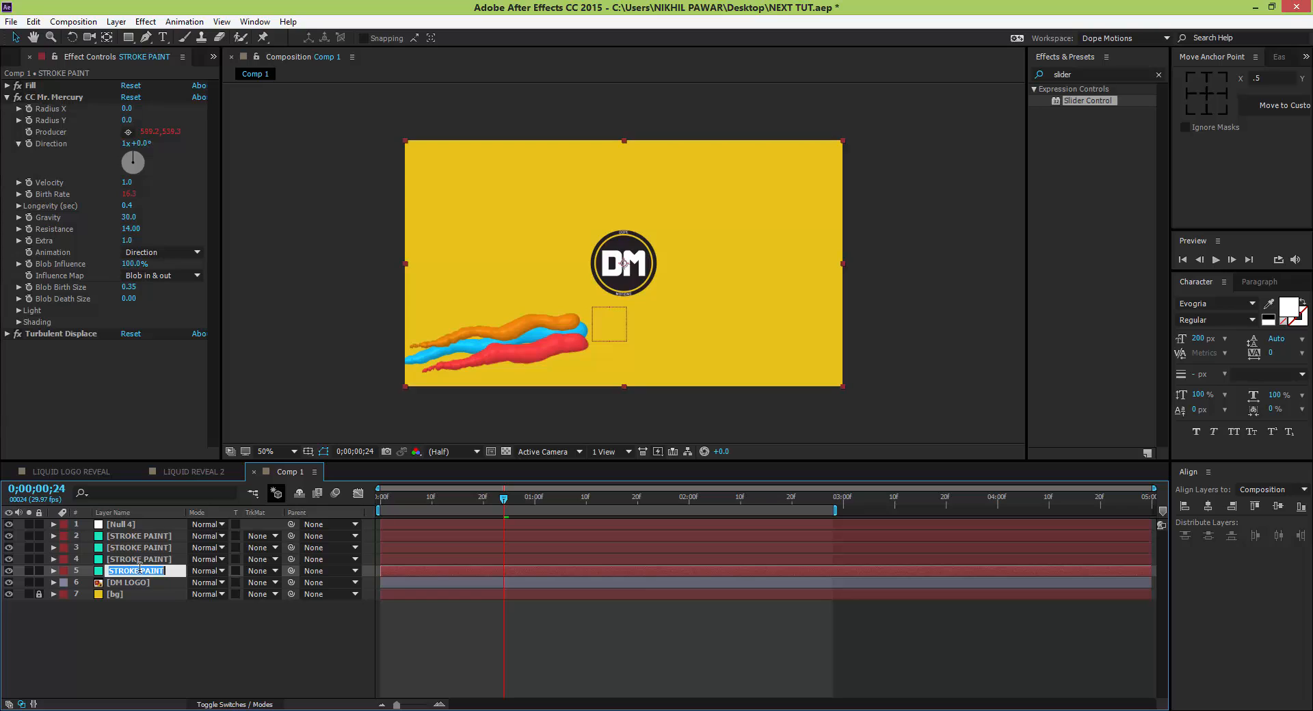
pyautogui.write('matte')
pyautogui.press('Return')
# Duplicate the DM LOGO layer and apply a white (FFFFFF) Fill effect to the upper copy, directly below the matte layer.
pyautogui.click(132, 584)
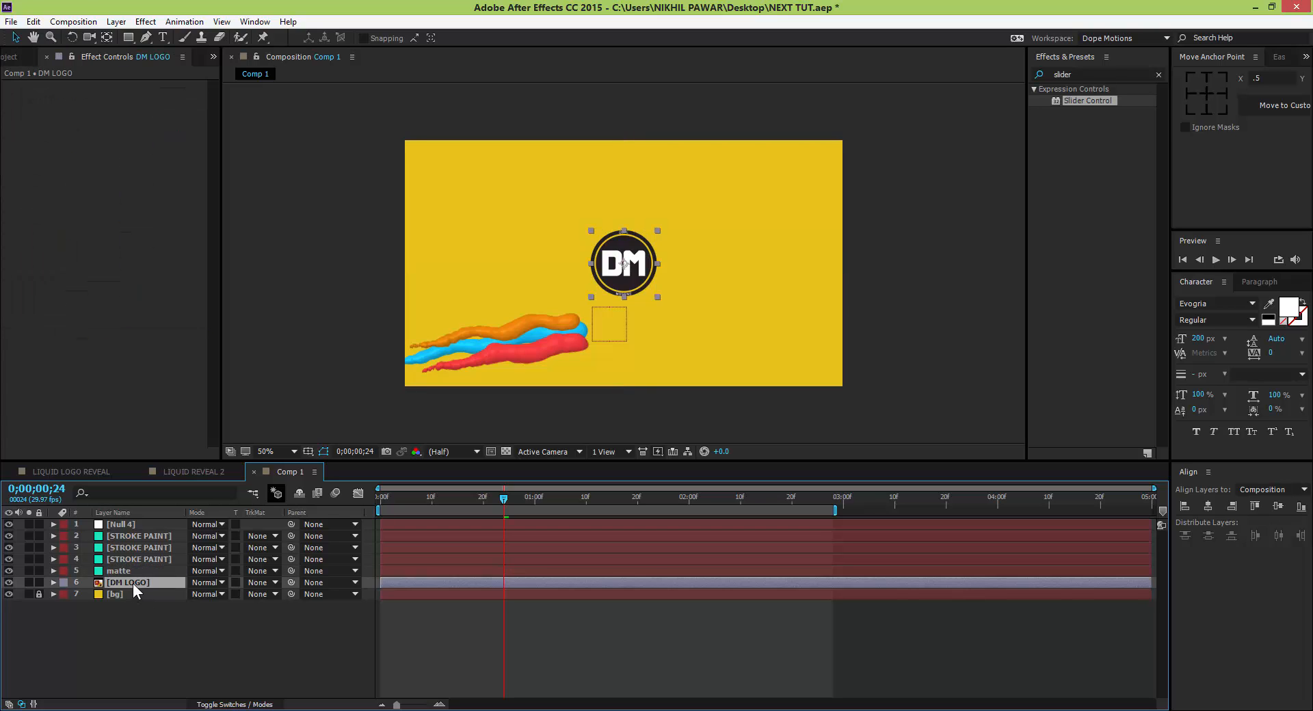
pyautogui.hotkey('ctrl', 'd')
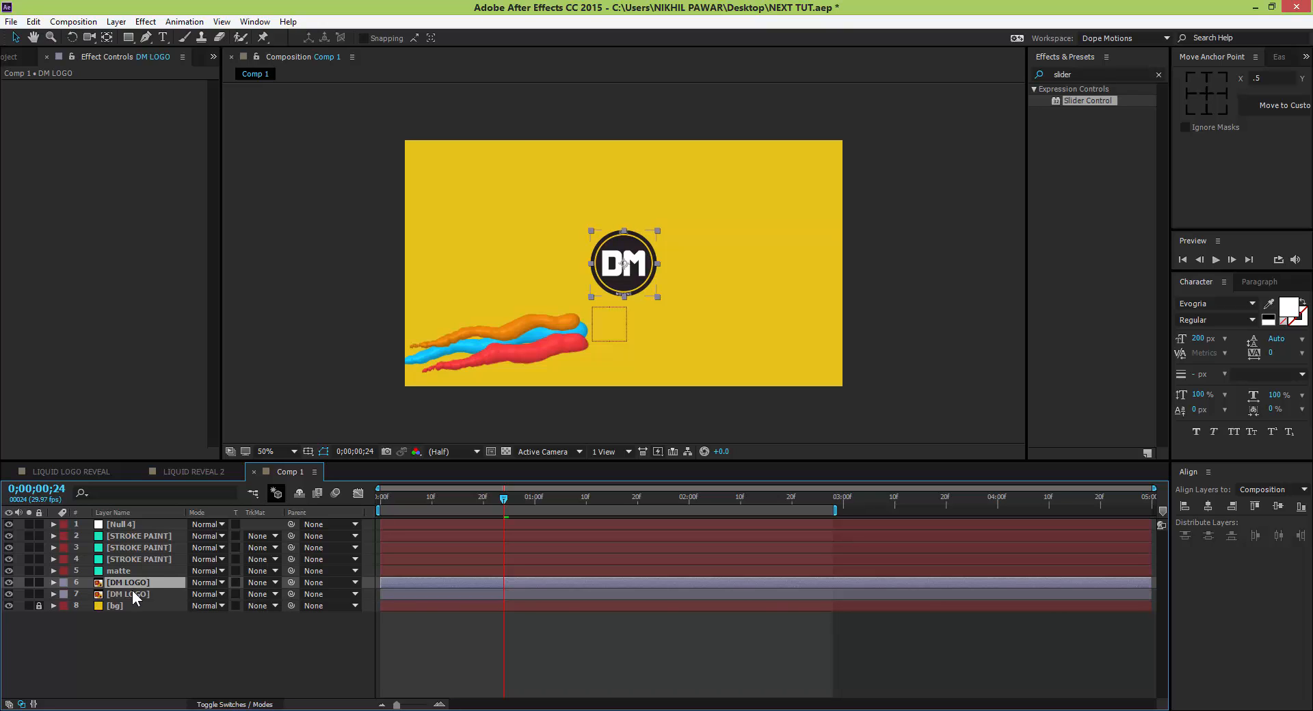
pyautogui.click(128, 570)
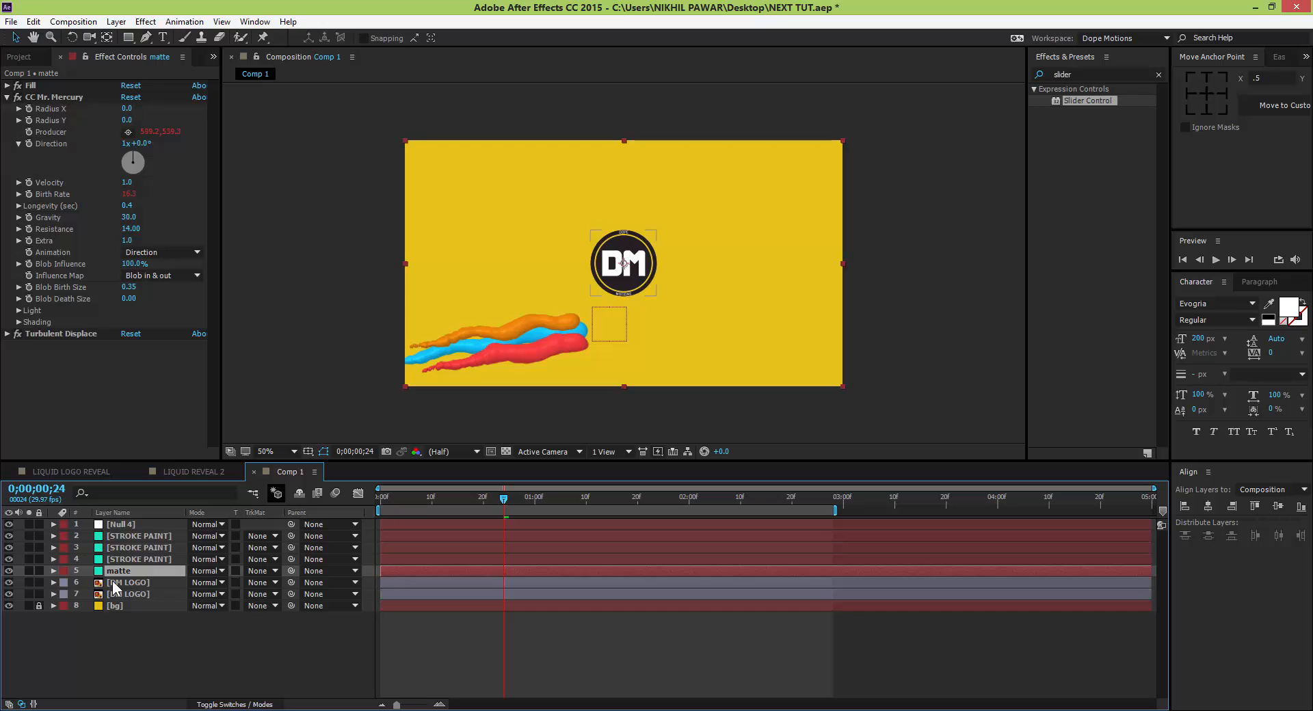
pyautogui.click(118, 582)
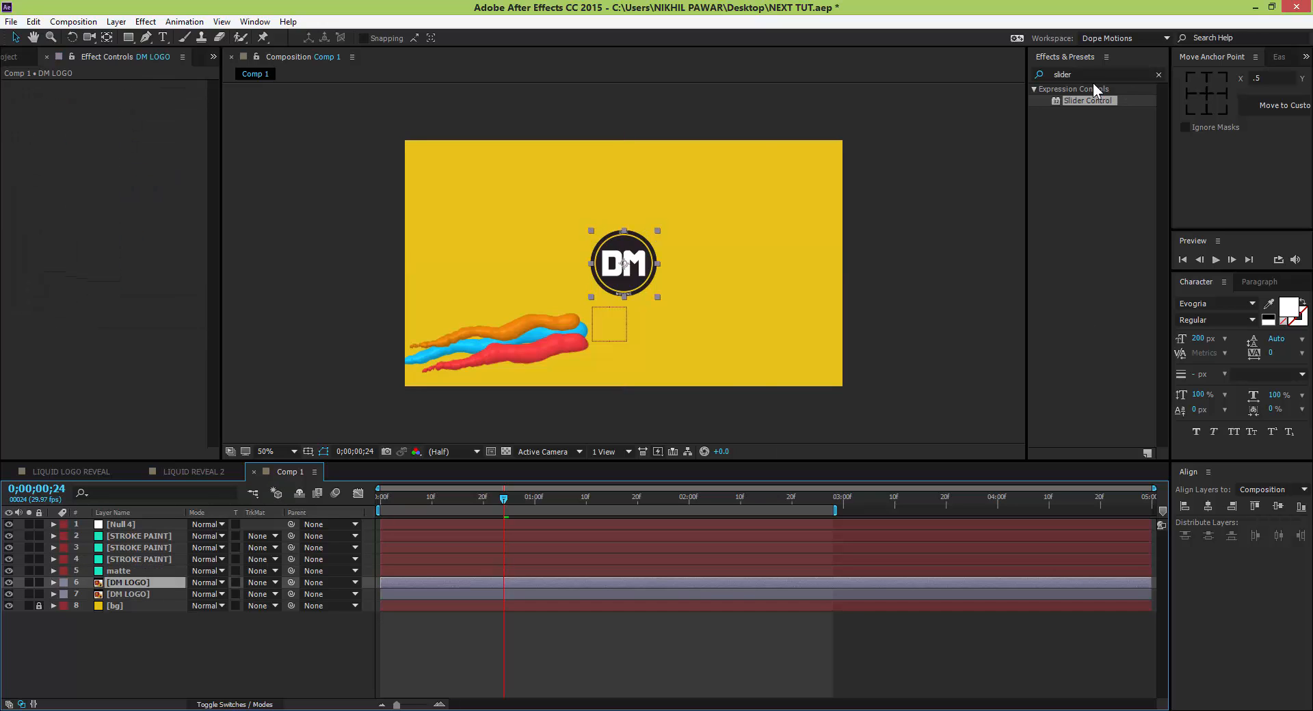
pyautogui.click(1067, 75)
pyautogui.write('fill')
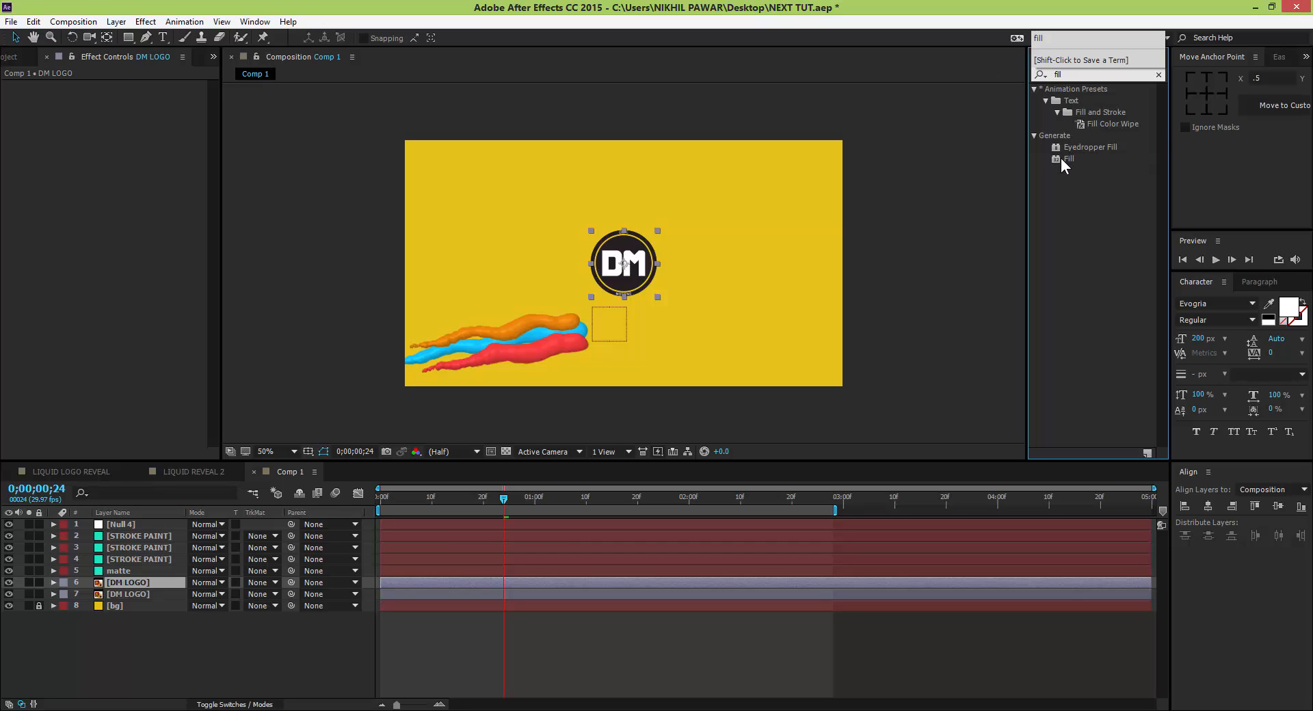
pyautogui.doubleClick(1071, 158)
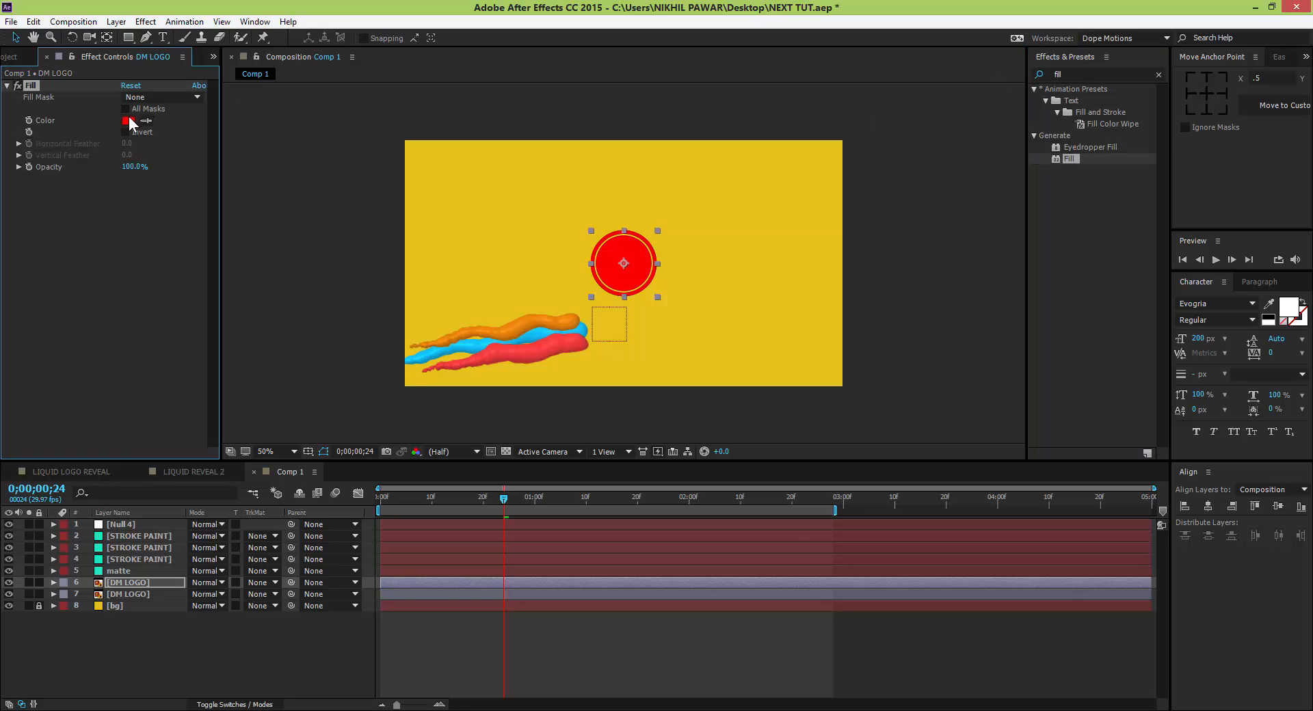
pyautogui.click(128, 120)
pyautogui.write('FFFFFF')
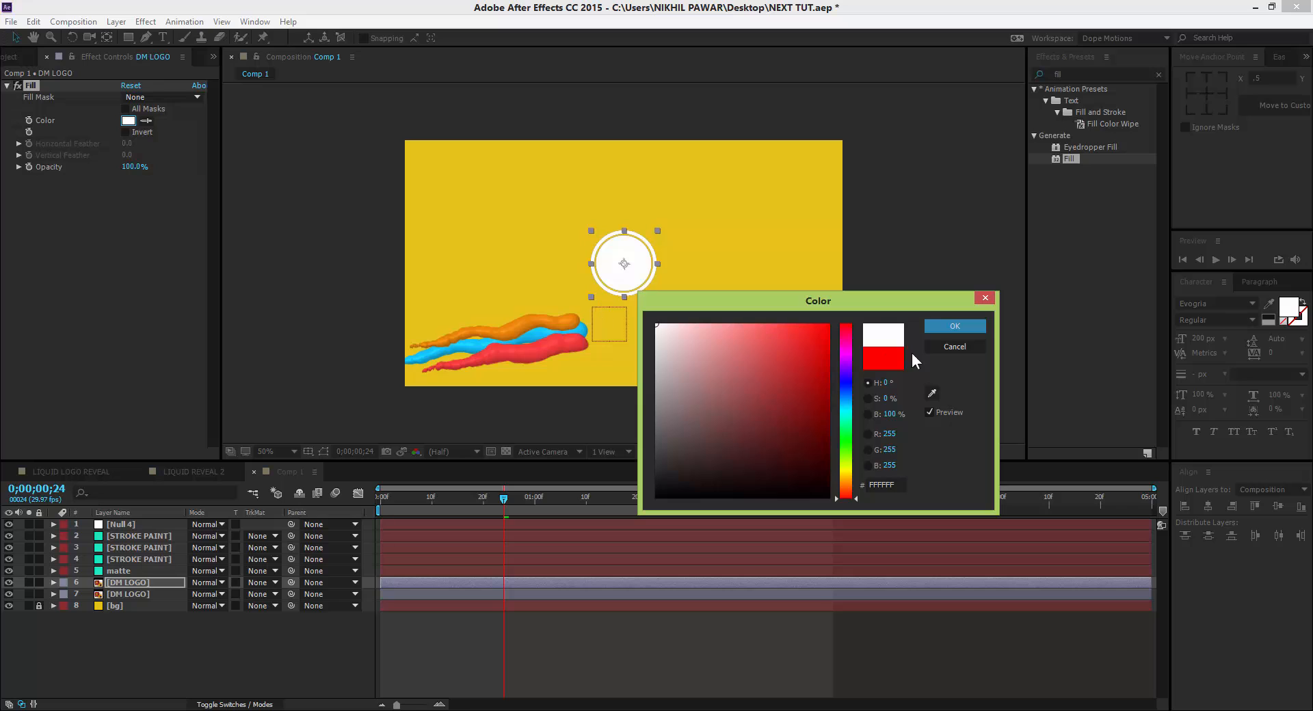
pyautogui.click(955, 327)
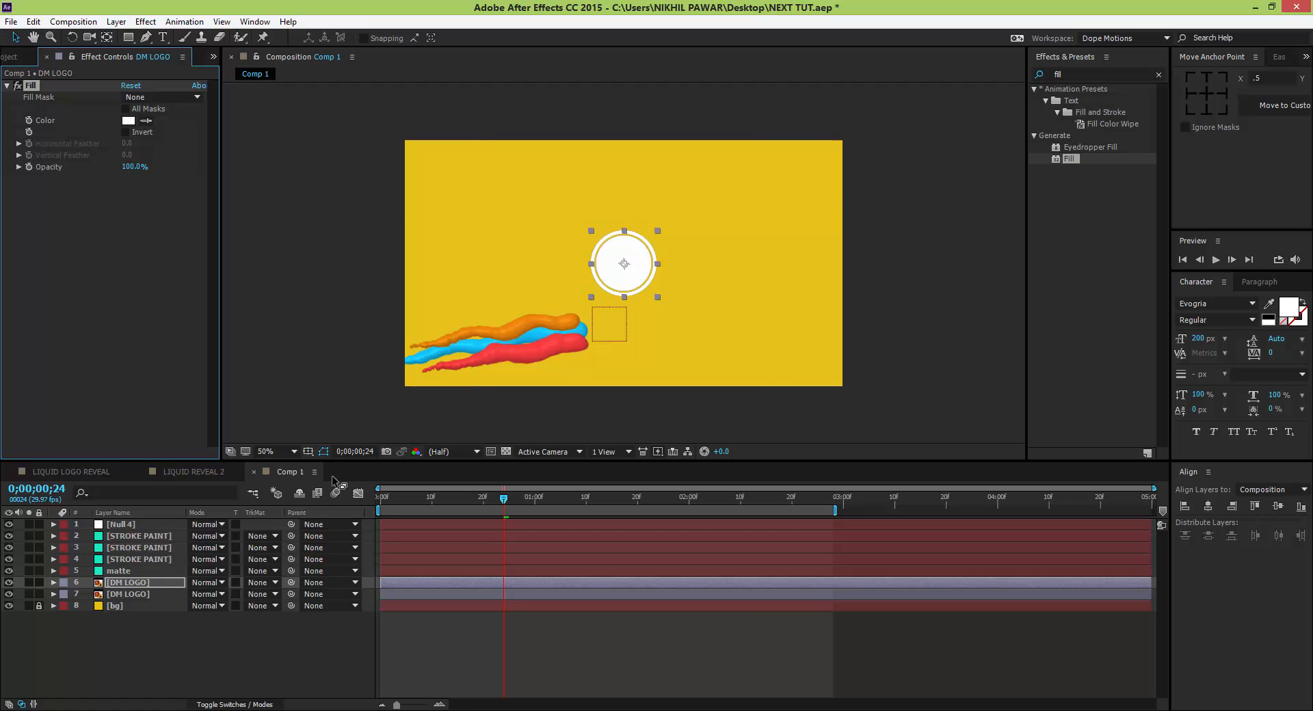
# Set the track matte of the upper DM LOGO layer to Alpha Matte using the matte layer.
pyautogui.click(135, 584)
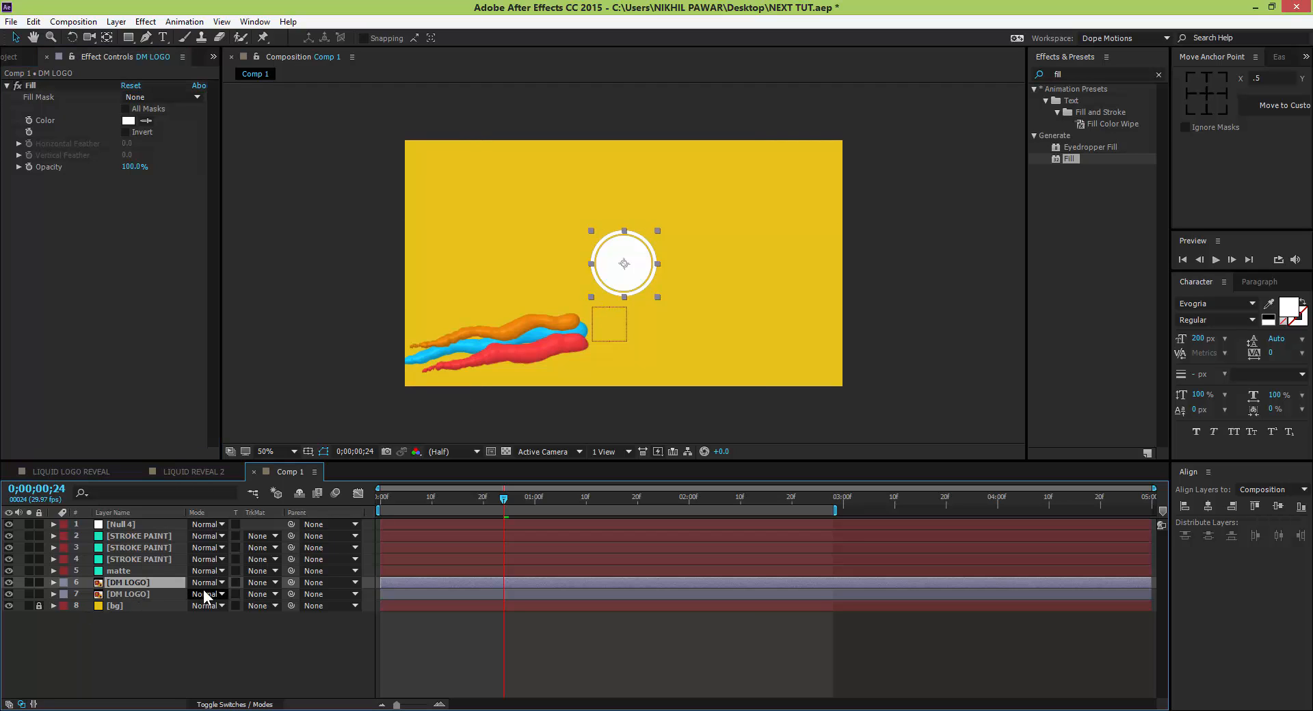
pyautogui.click(263, 583)
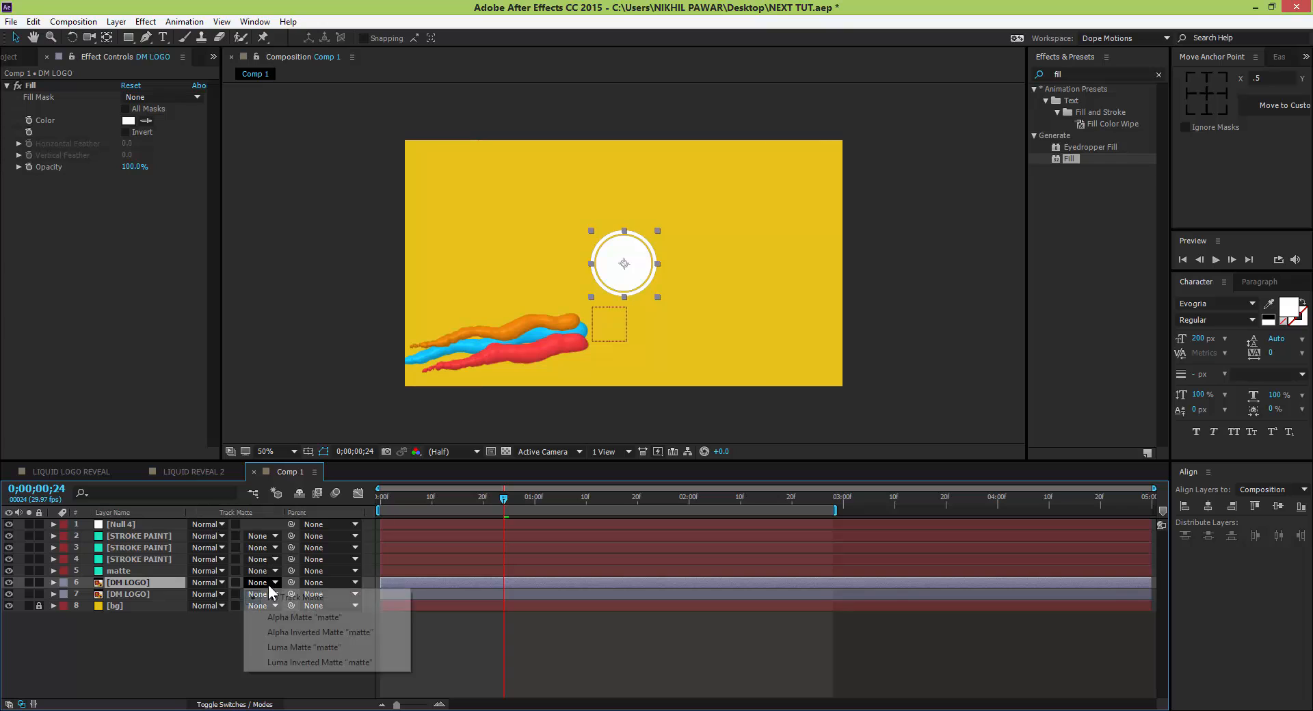
pyautogui.click(297, 618)
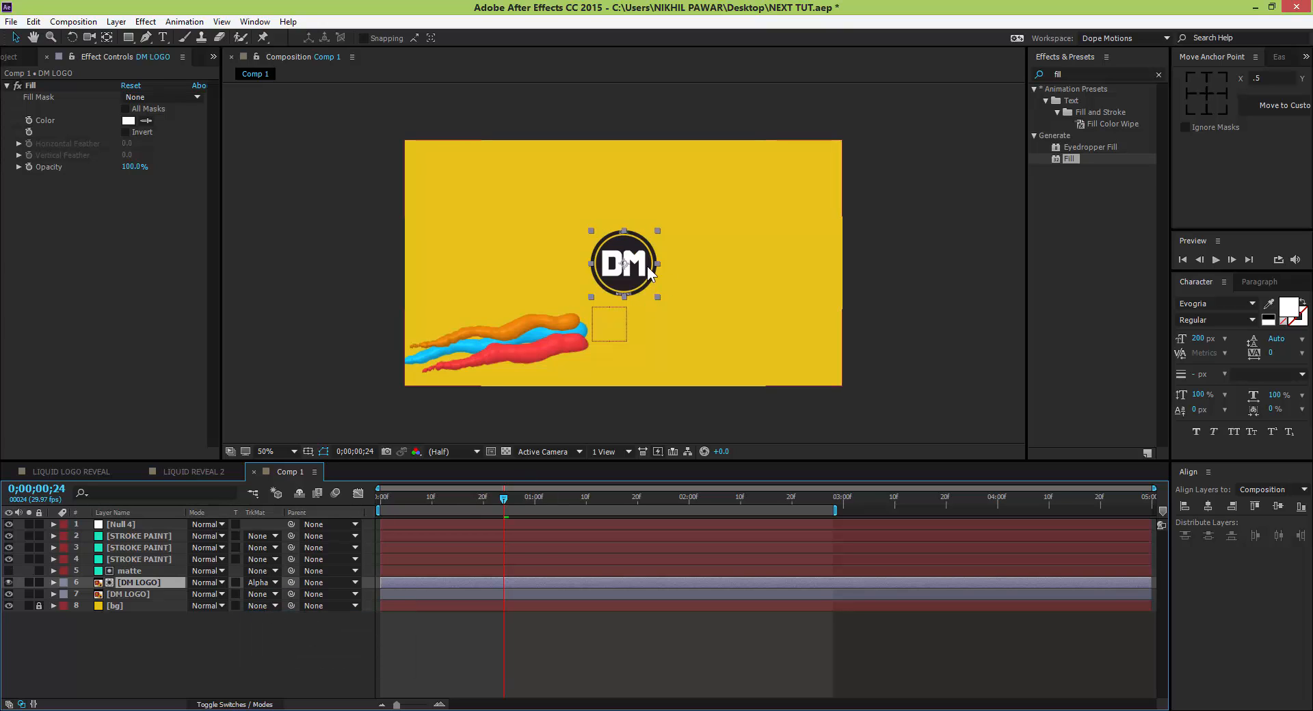
# Hide the lower DM LOGO layer, solo the upper copy, and scrub to 0;00;01;15 to inspect the matted reveal.
pyautogui.click(123, 594)
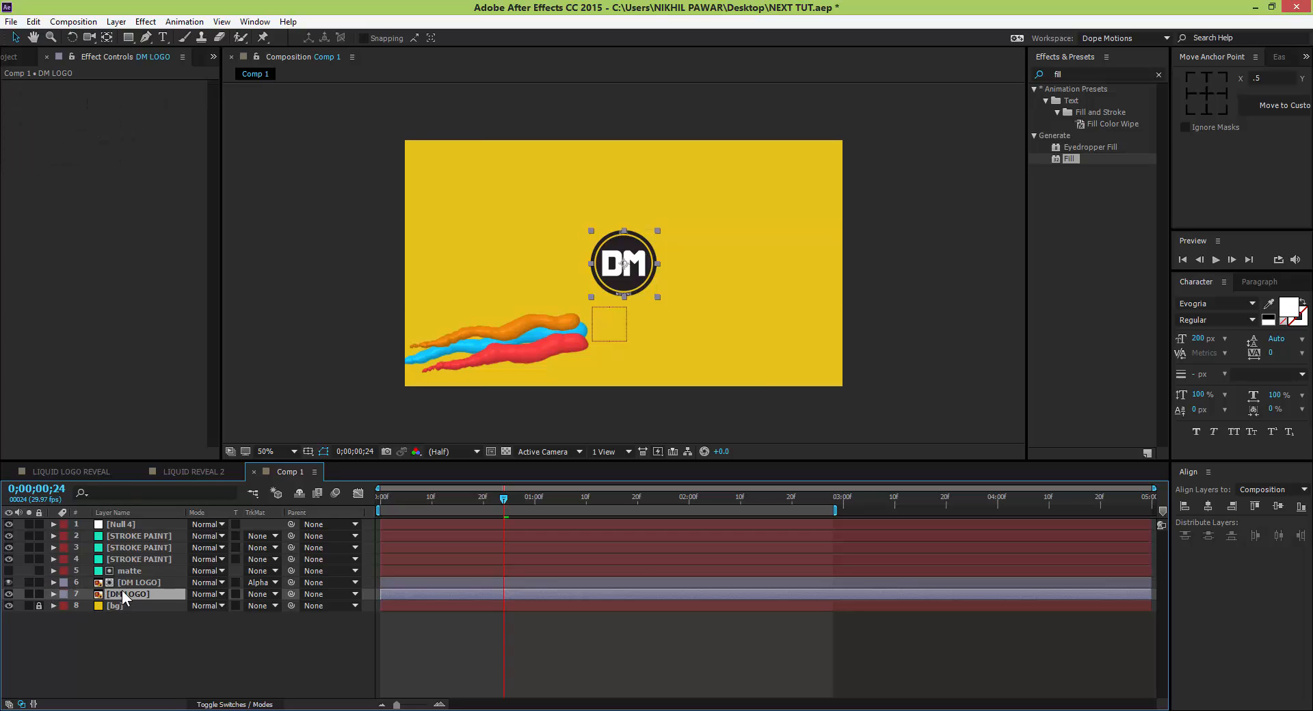
pyautogui.click(8, 593)
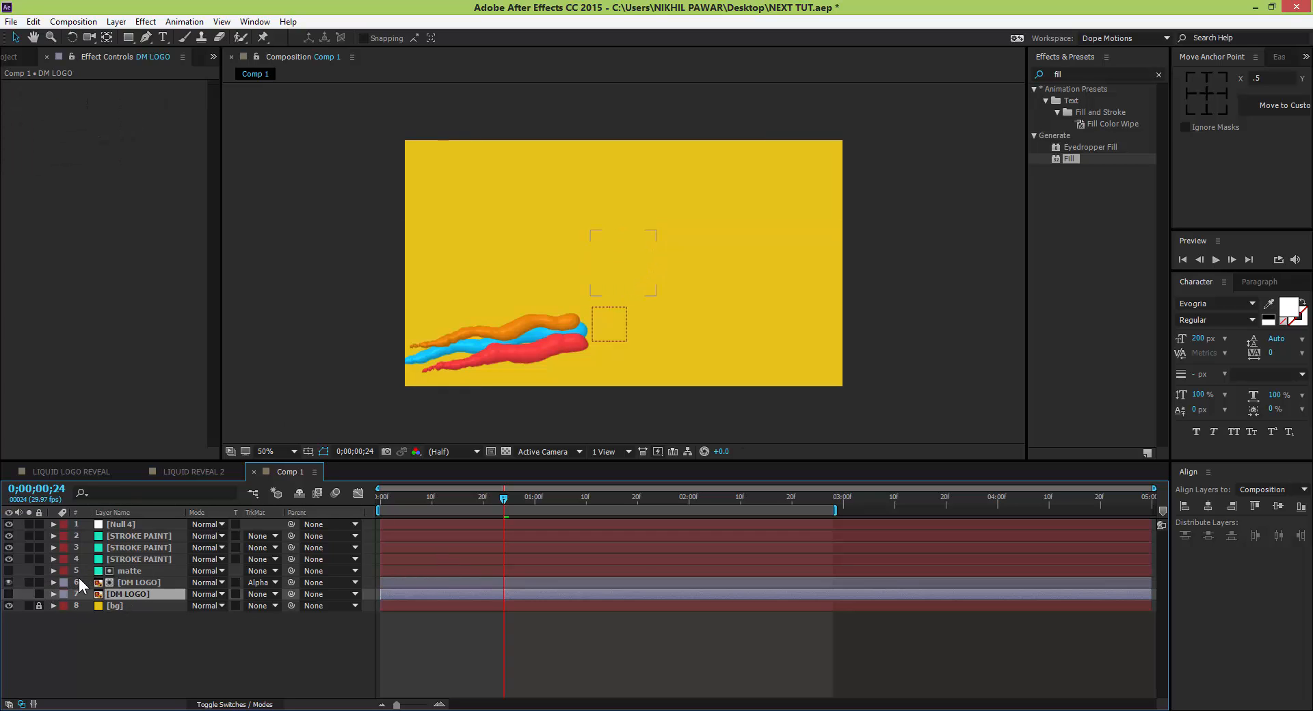
pyautogui.click(30, 582)
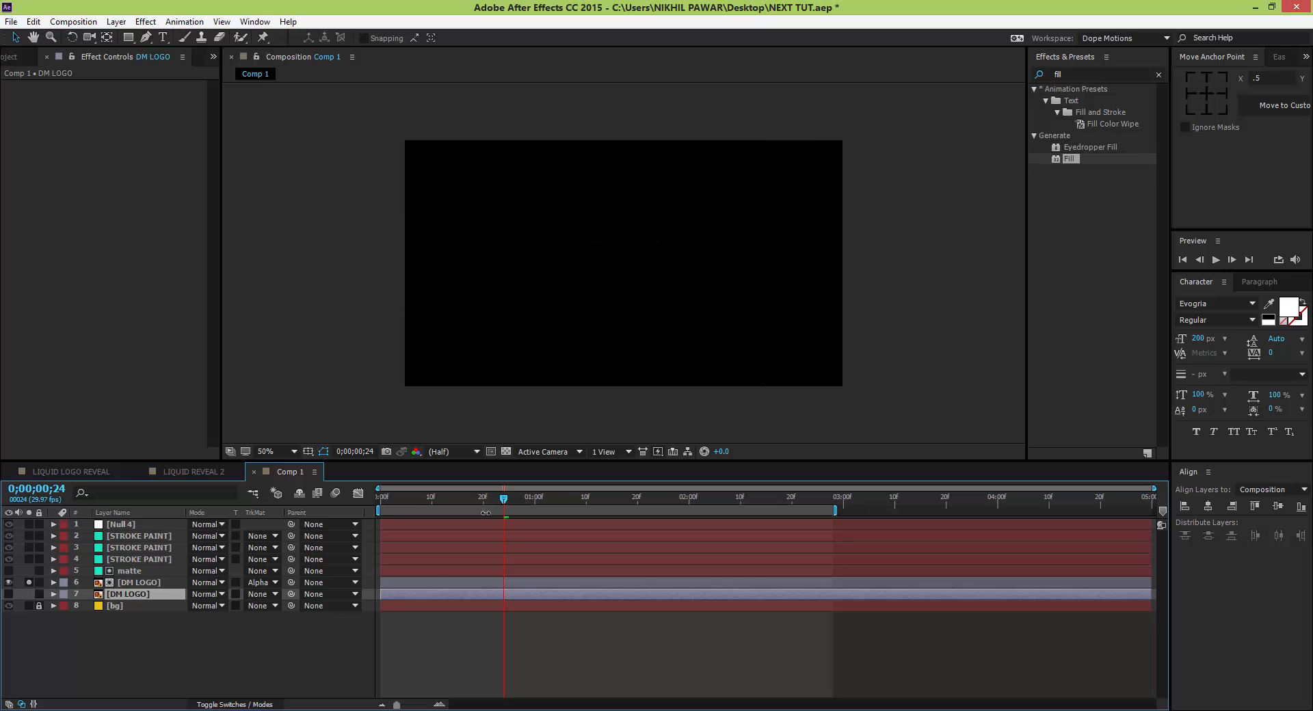
pyautogui.moveTo(504, 500); pyautogui.dragTo(612, 511)
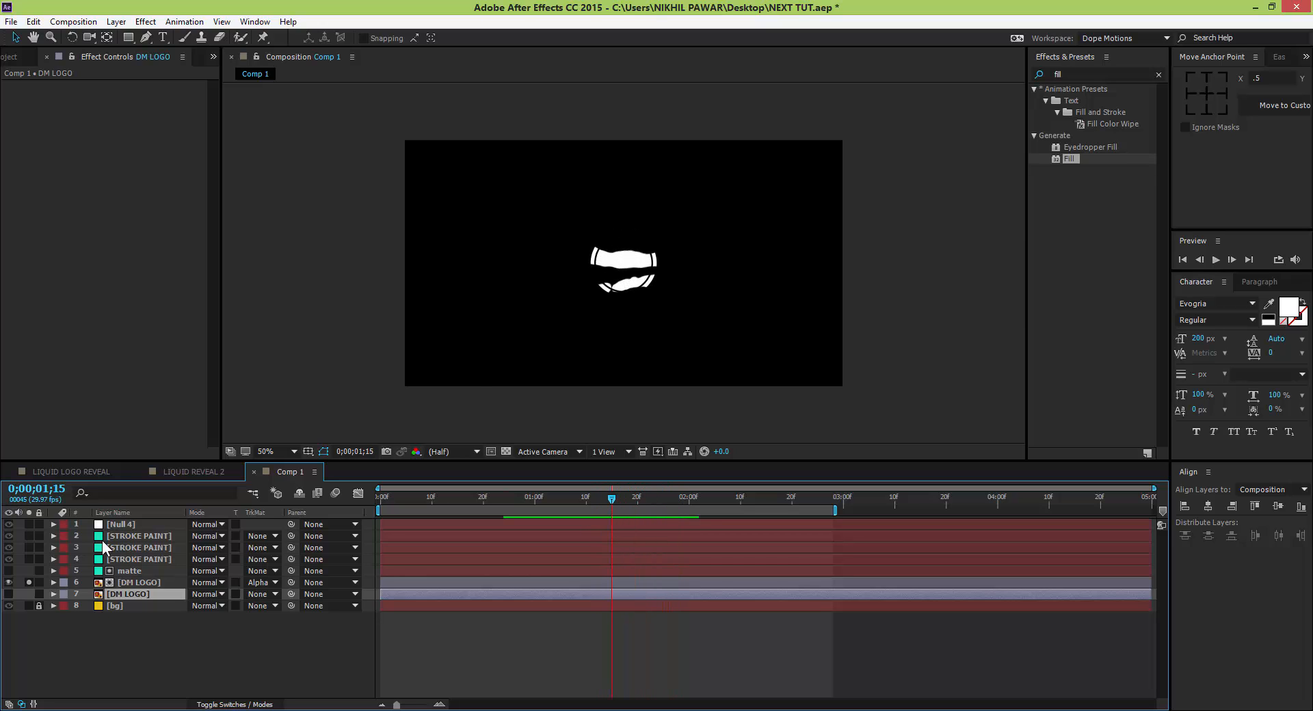
# In the matte layer's CC Mr. Mercury effect, set Longevity to 0.5 and Blob Birth Size to 0.45.
pyautogui.click(126, 571)
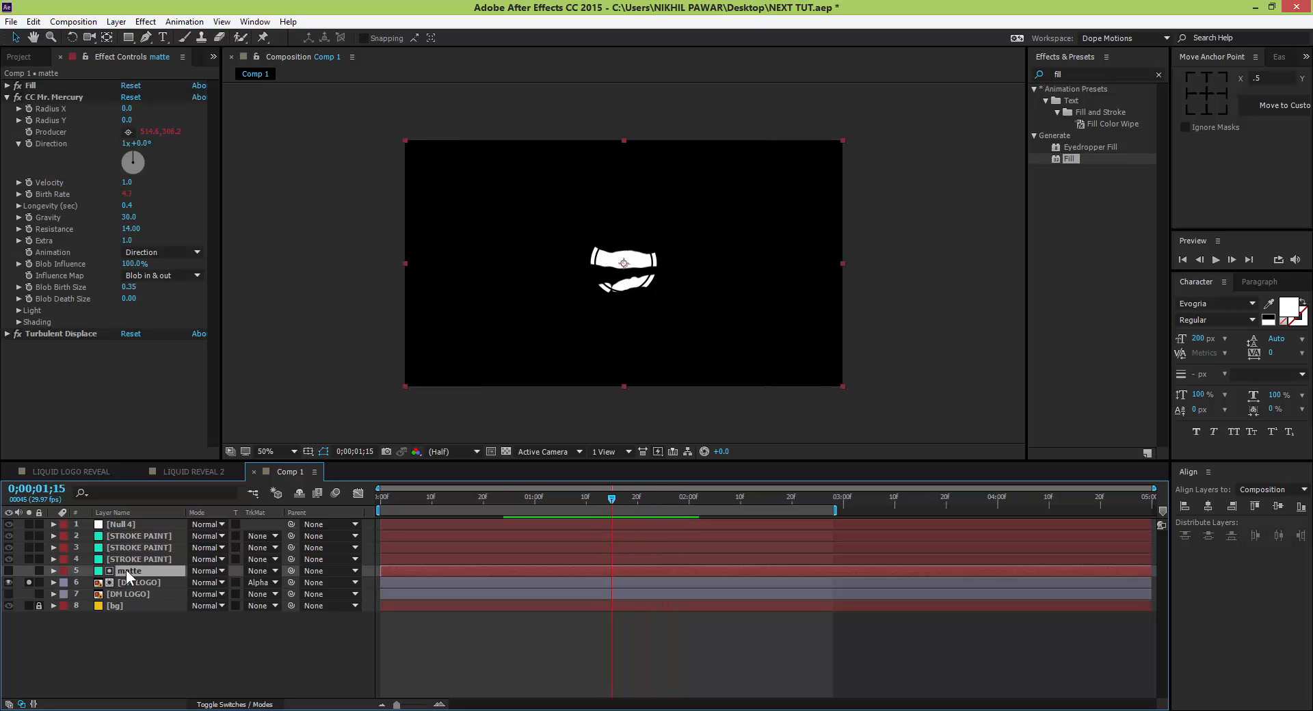
pyautogui.click(127, 205)
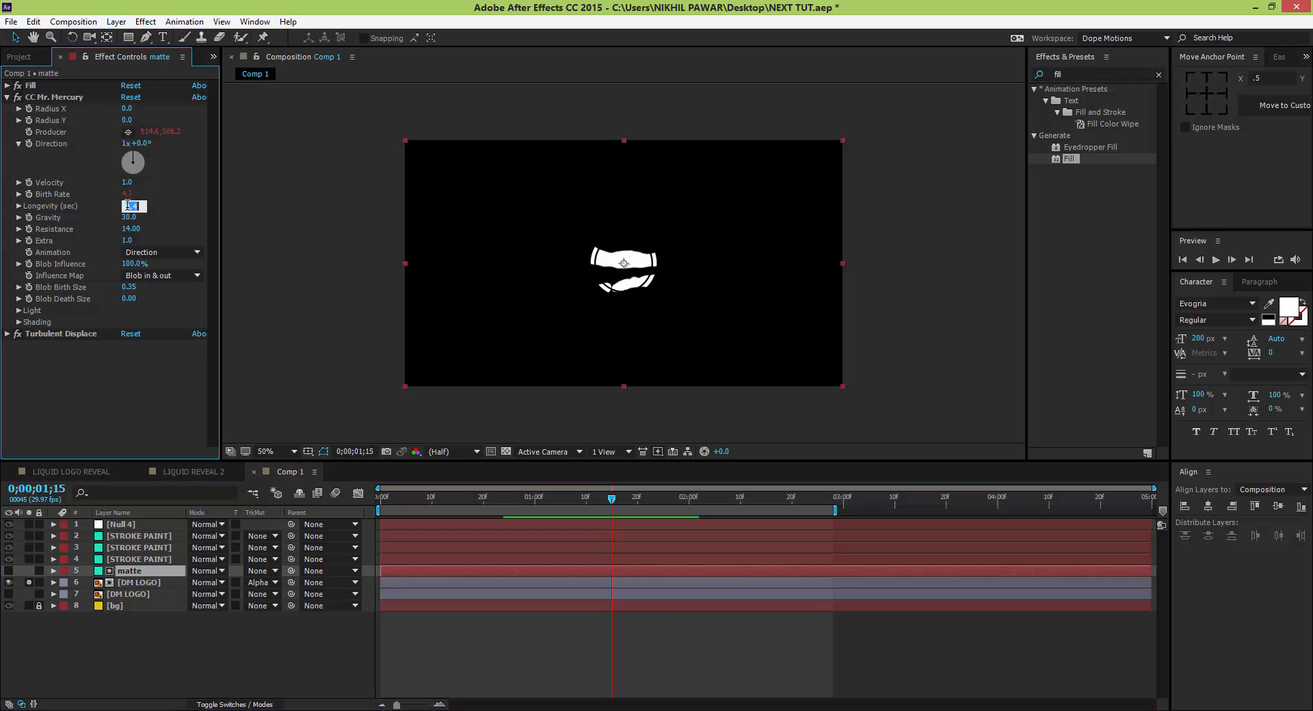
pyautogui.click(165, 221)
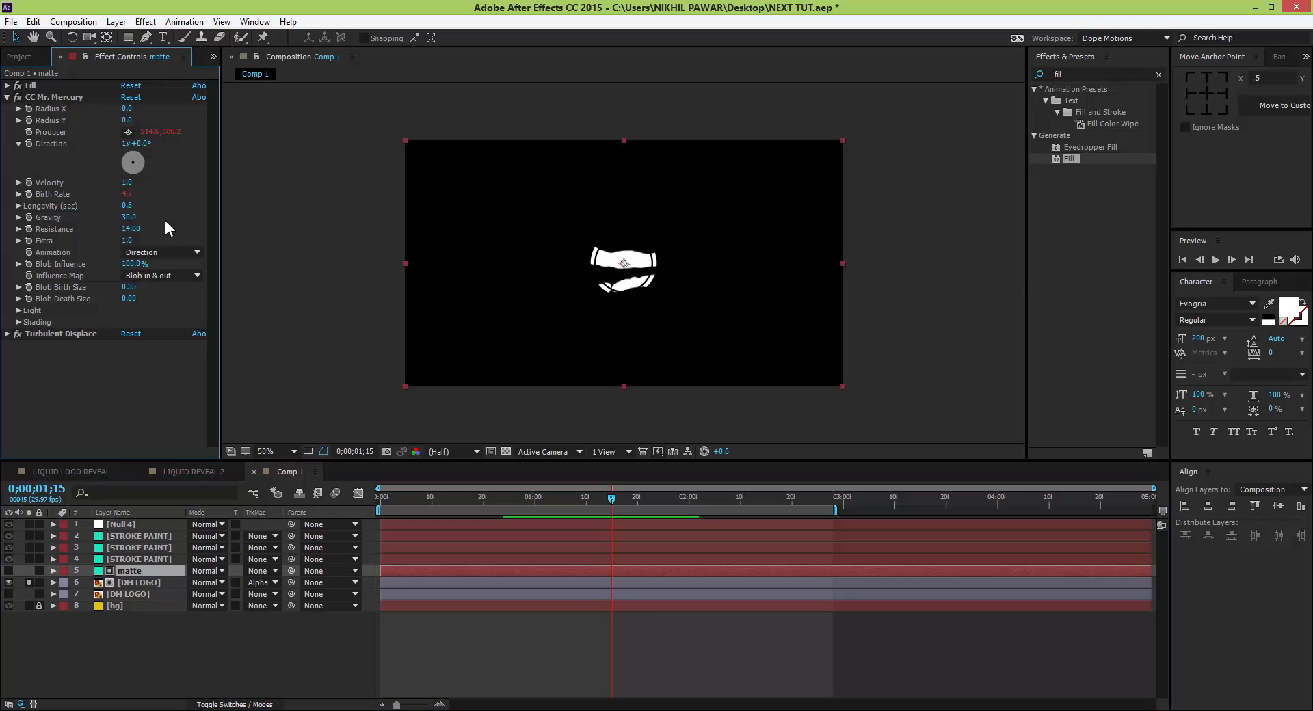
pyautogui.click(129, 287)
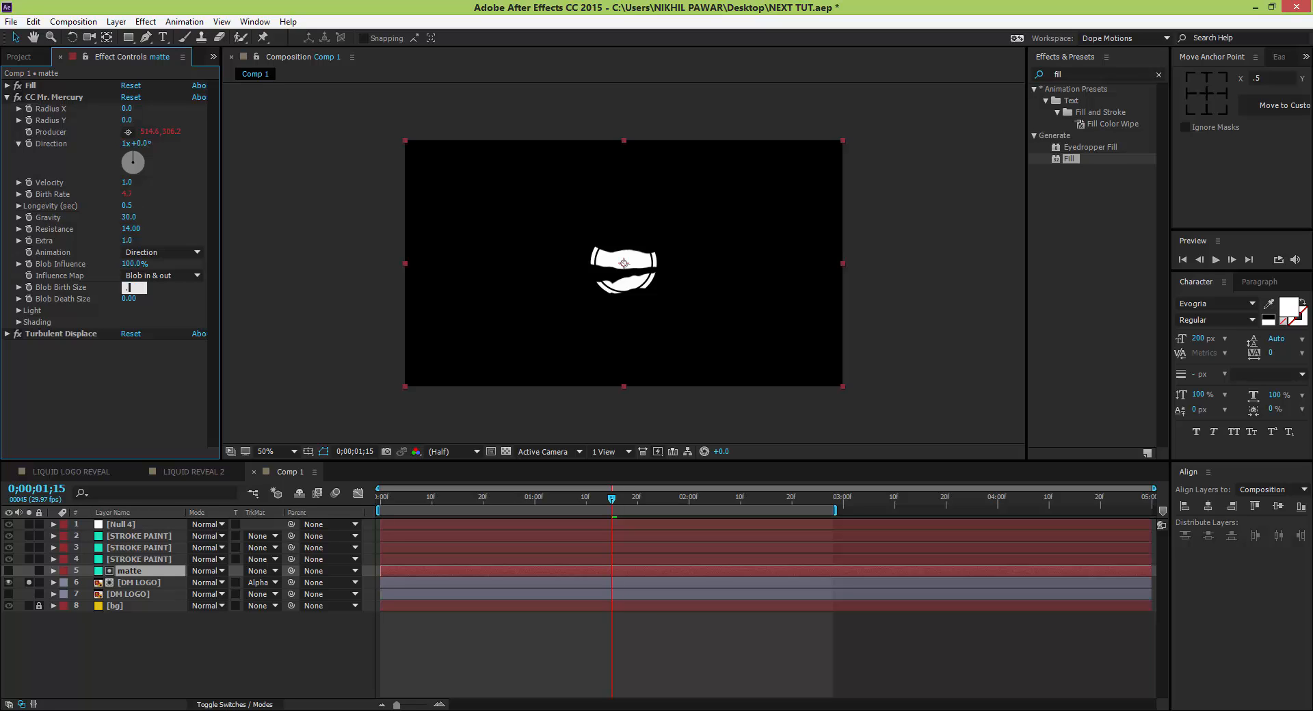
pyautogui.write('.45')
pyautogui.click(170, 313)
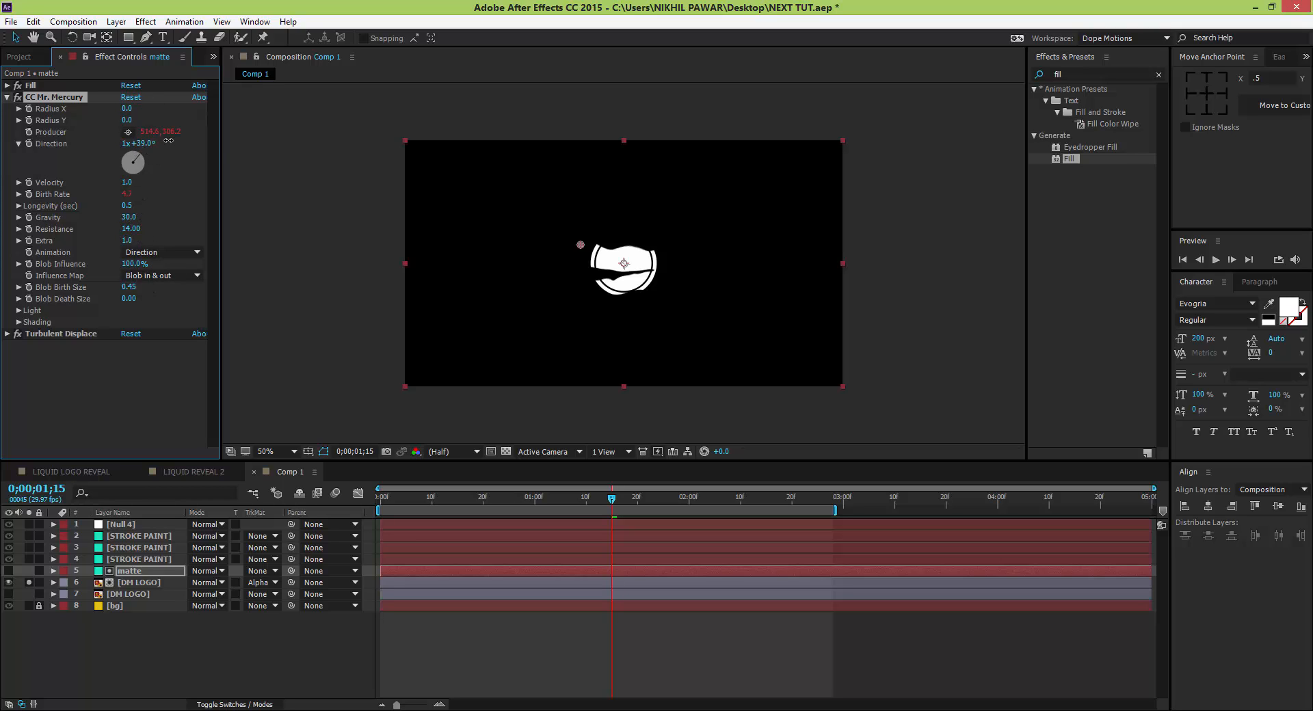
# Set the matte layer's CC Mr. Mercury Direction to 1x+136.0°, then unsolo the upper DM LOGO and check it with the strokes.
pyautogui.moveTo(168, 141); pyautogui.dragTo(203, 143)
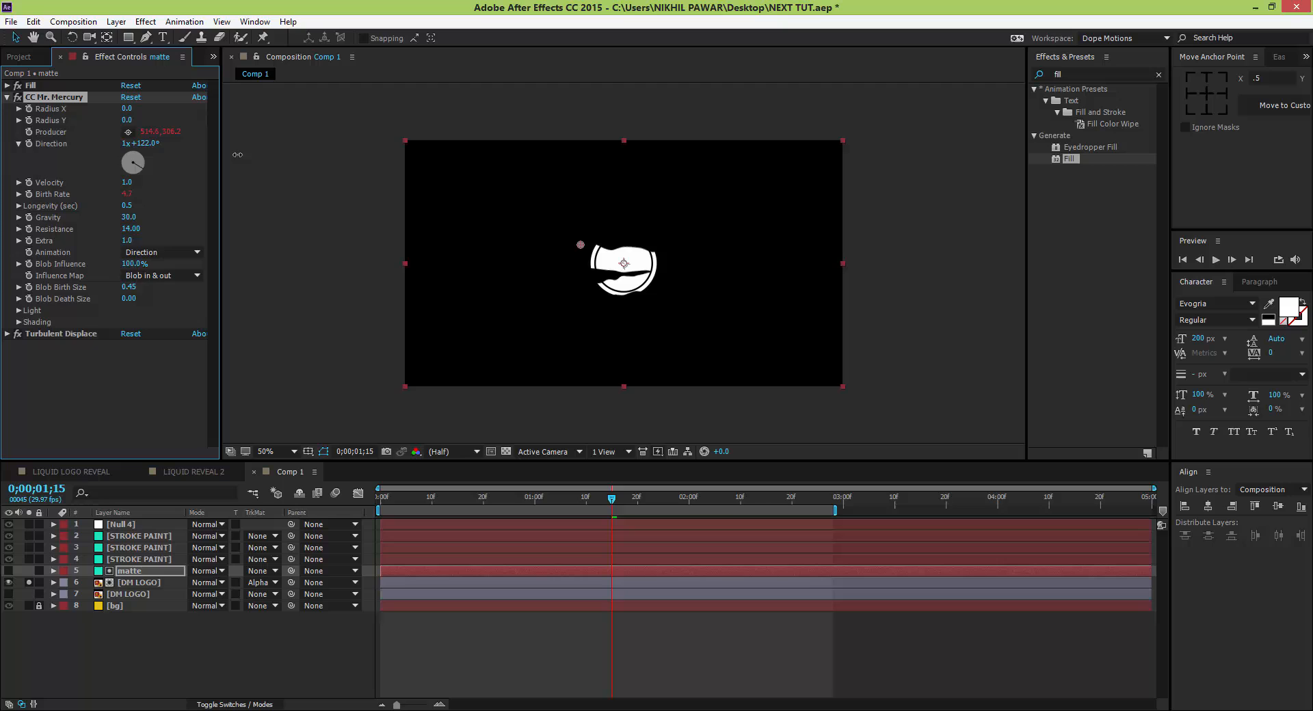
pyautogui.click(28, 582)
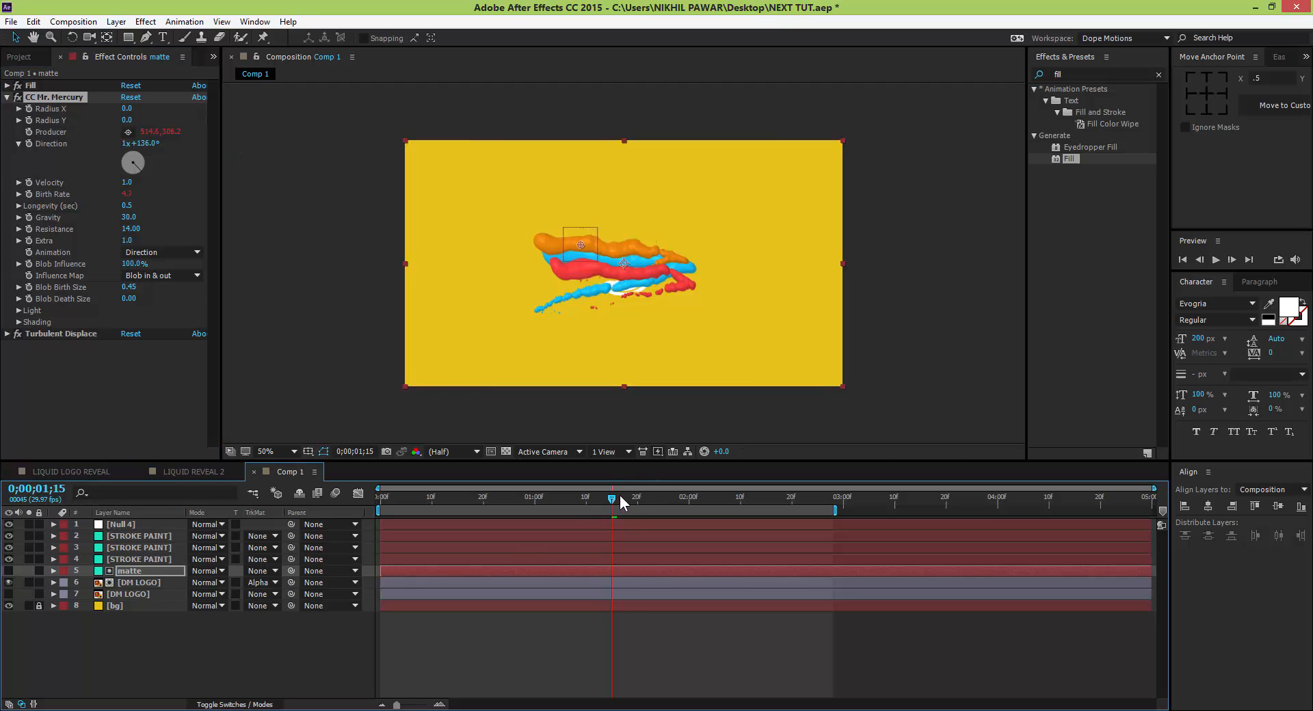
pyautogui.moveTo(618, 500)
pyautogui.mouseDown()
pyautogui.moveTo(700, 497)
pyautogui.moveTo(621, 511)
pyautogui.mouseUp()
pyautogui.scroll(1, 658, 345)
pyautogui.scroll(-1, 686, 370)
# Set the matte layer's CC Mr. Mercury Longevity to 0.4 and Blob Birth Size to 0.40, and scrub through the reveal.
pyautogui.click(121, 569)
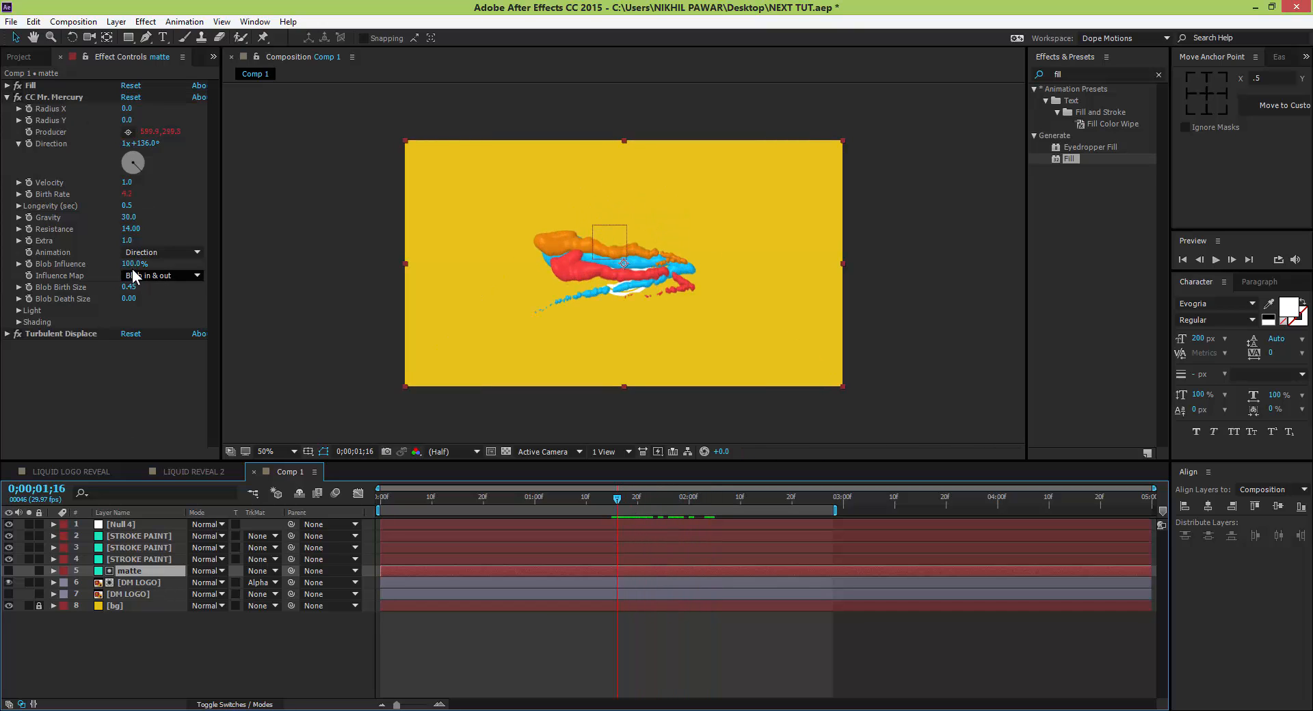
pyautogui.click(128, 206)
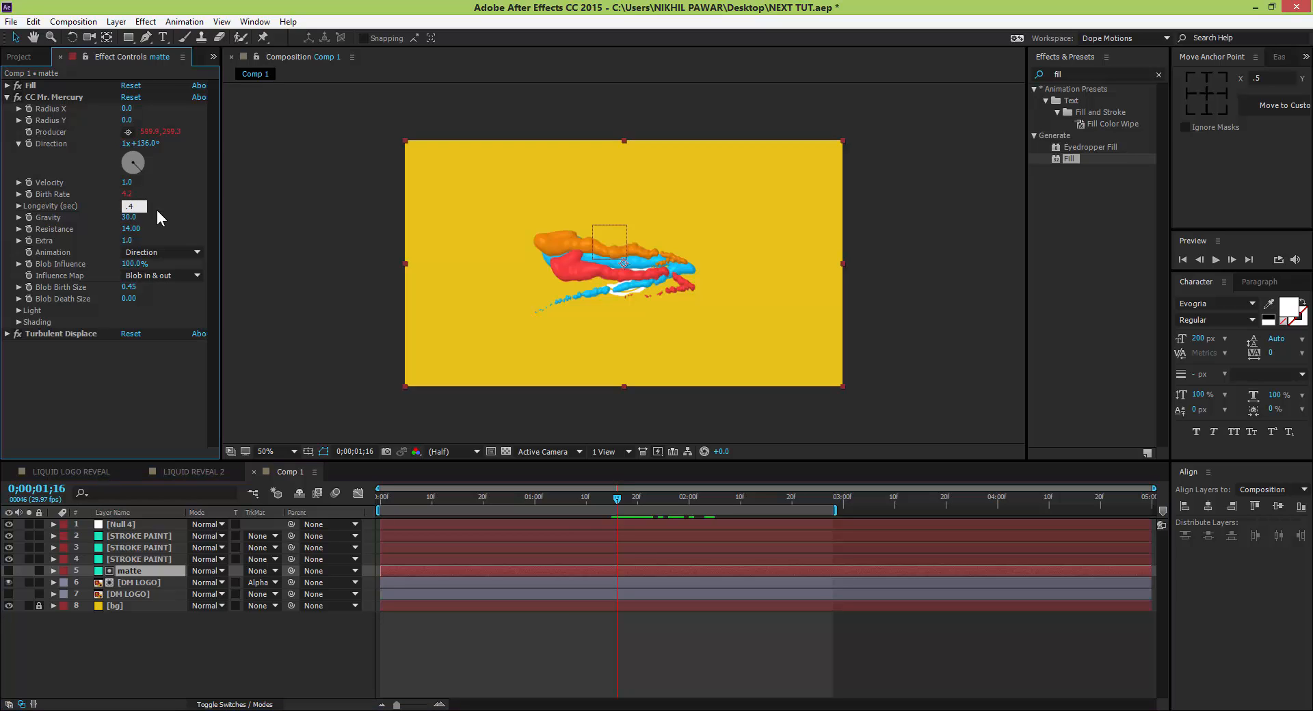
pyautogui.press('Return')
pyautogui.click(129, 287)
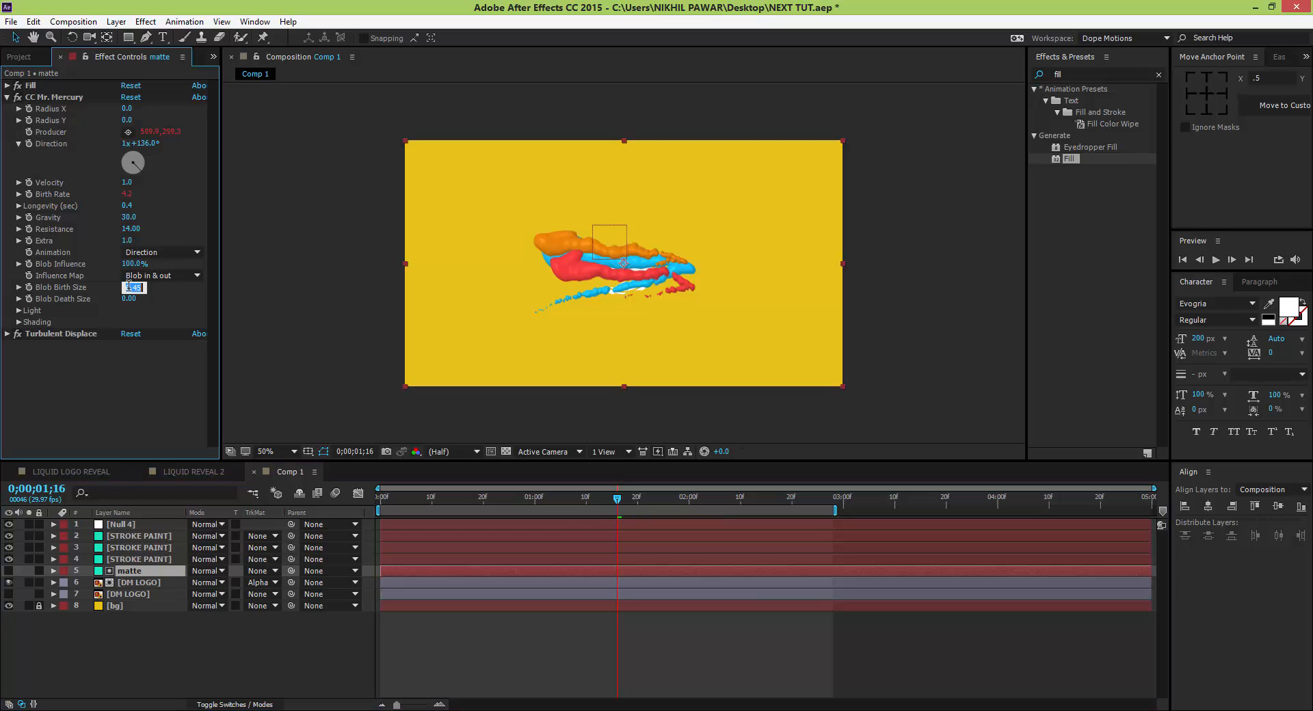
pyautogui.write('.40')
pyautogui.moveTo(620, 503); pyautogui.dragTo(583, 505)
pyautogui.moveTo(597, 495); pyautogui.dragTo(623, 491)
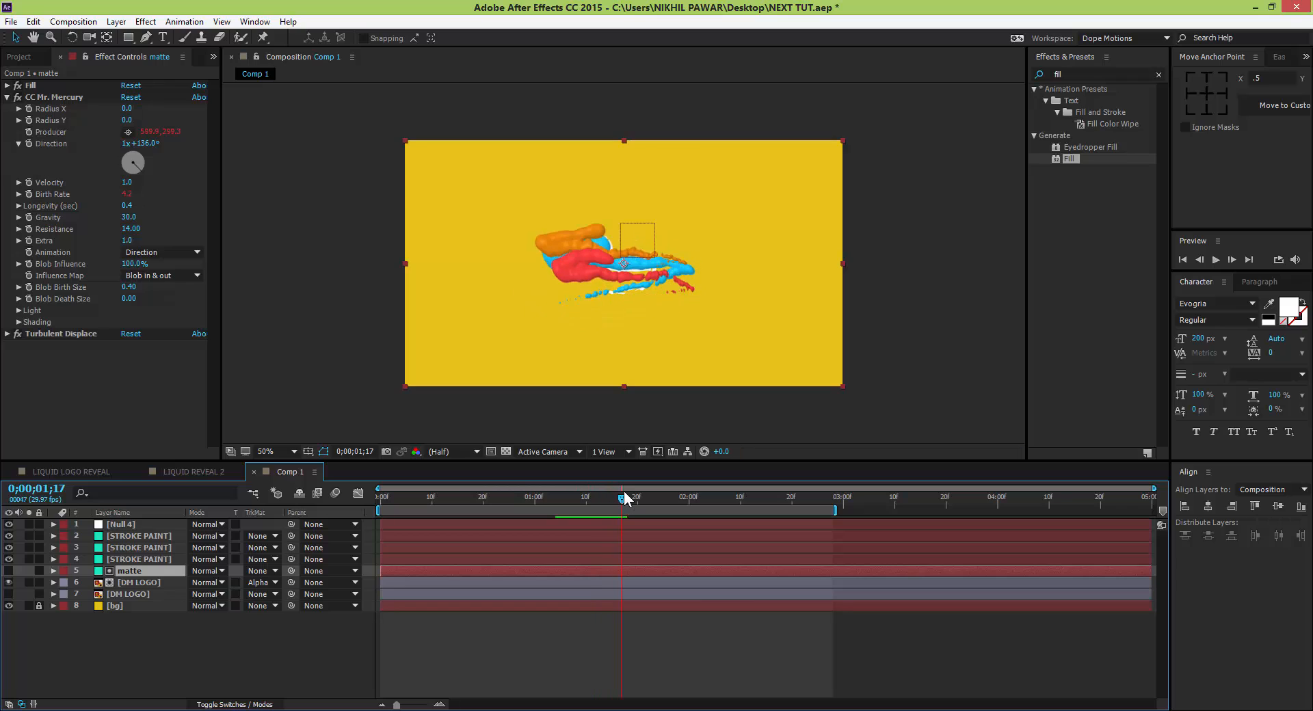
# Set the matte layer's Longevity to 0.5 and scrub back to 0;00;01;07 to check the reveal.
pyautogui.click(127, 207)
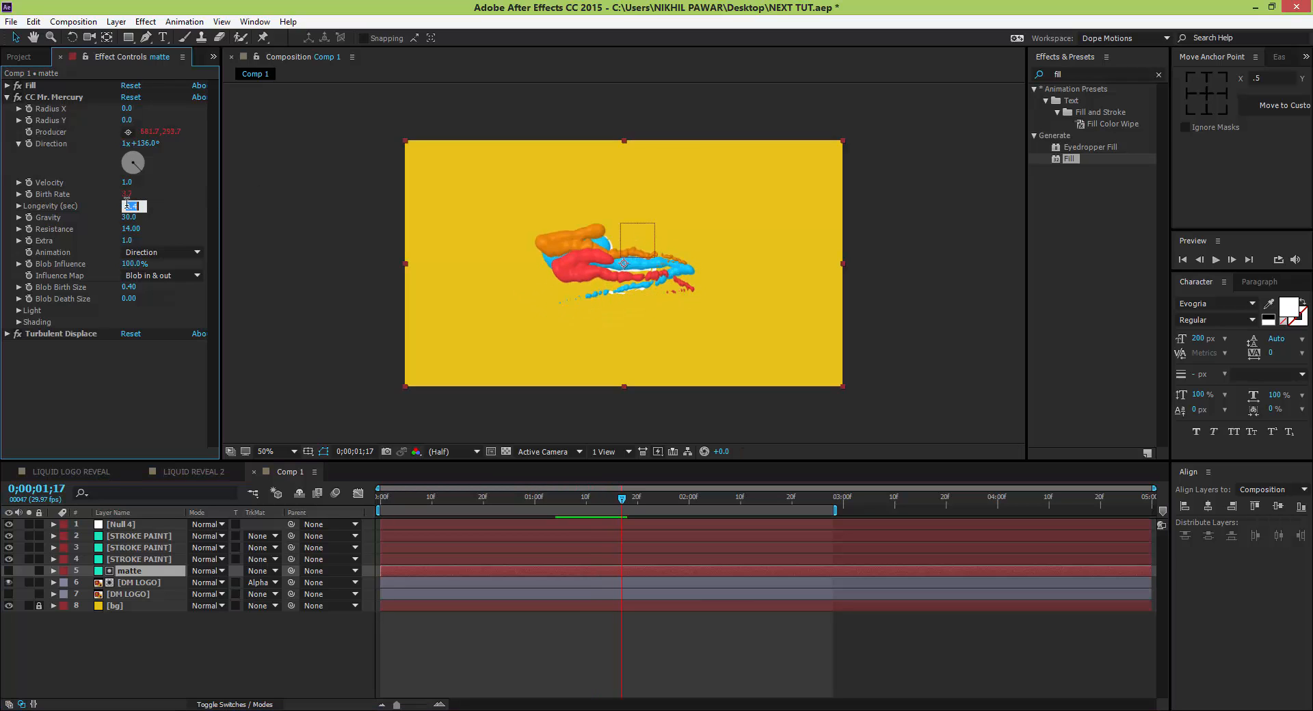
pyautogui.press('Return')
pyautogui.moveTo(624, 499); pyautogui.dragTo(569, 518)
# Make the lower DM LOGO layer visible again and go to 0;00;01;03, where the strokes pass over the logo.
pyautogui.click(122, 597)
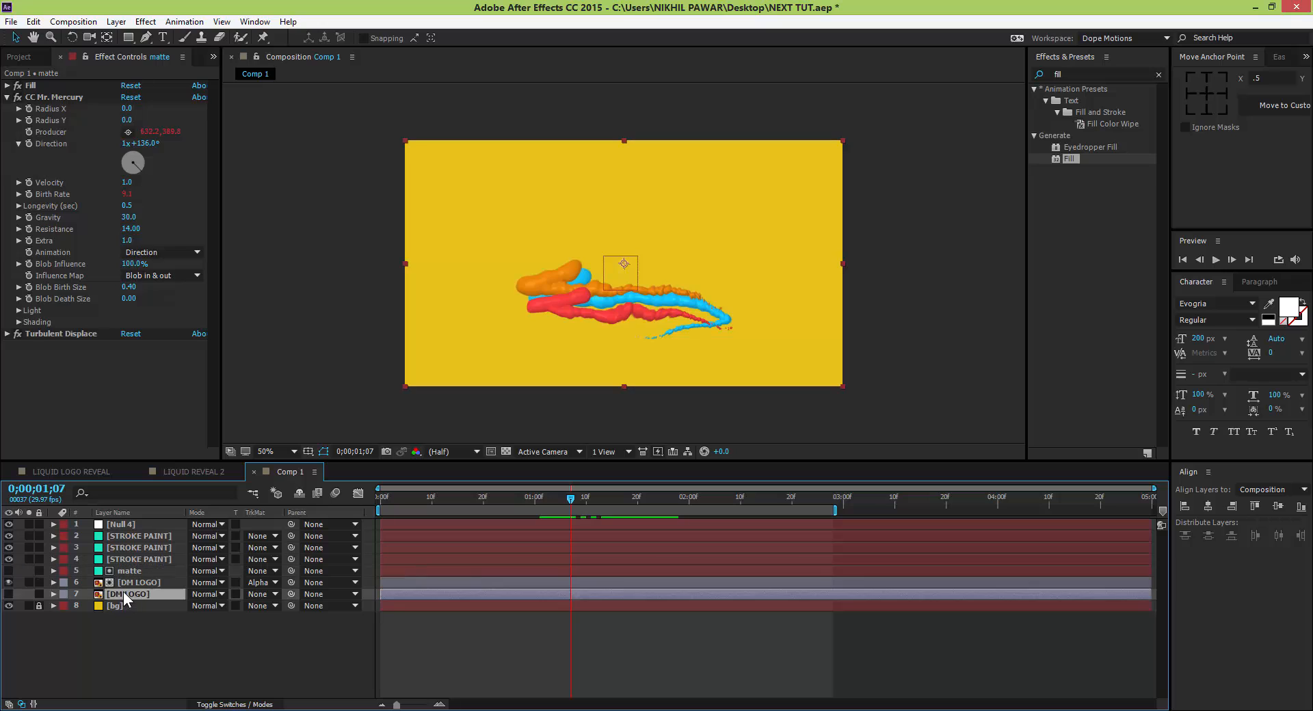
pyautogui.click(9, 594)
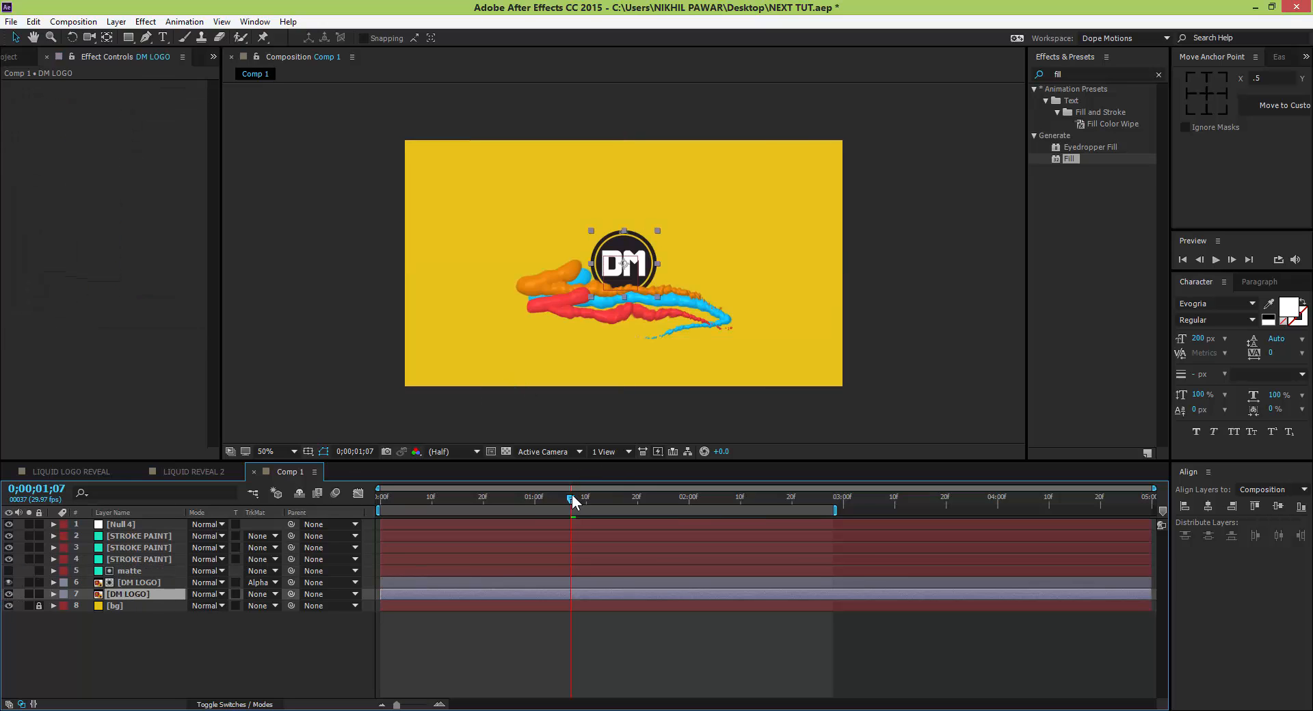
pyautogui.moveTo(572, 495)
pyautogui.mouseDown()
pyautogui.moveTo(514, 503)
pyautogui.moveTo(549, 496)
pyautogui.mouseUp()
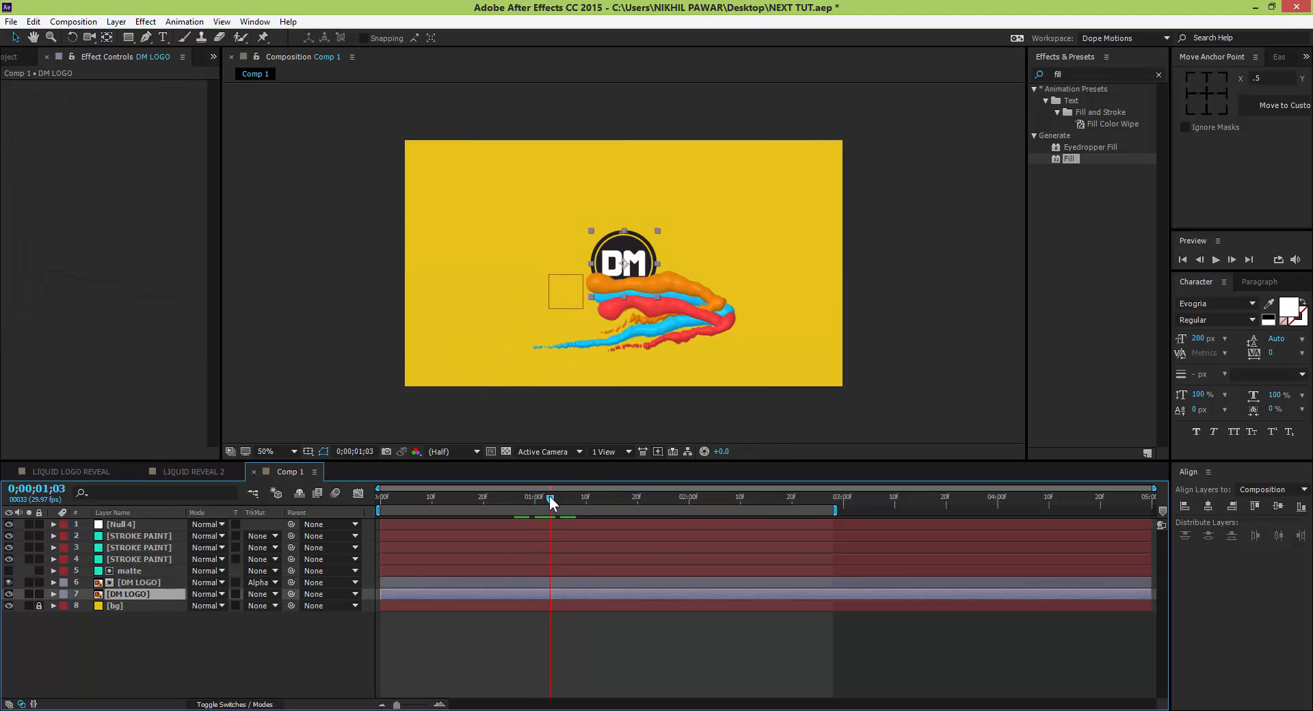
pyautogui.press('.')
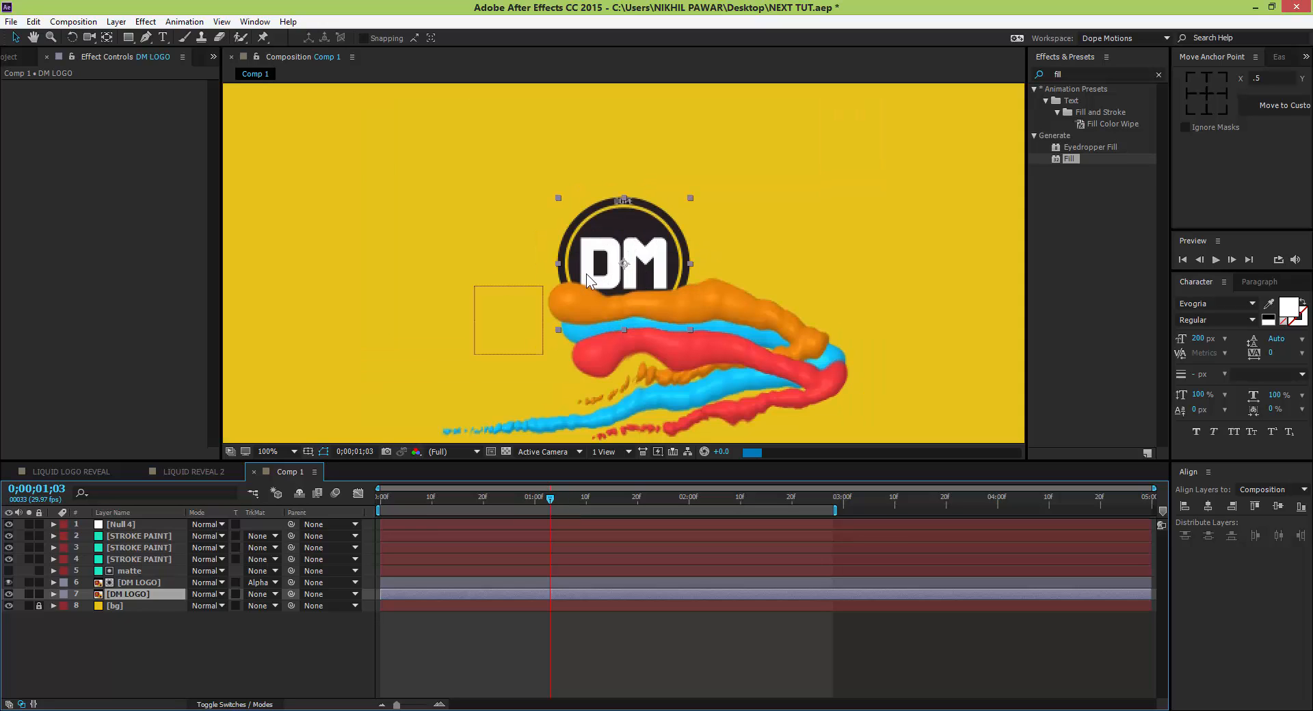
# Draw a closed Pen tool mask on the lower DM LOGO layer at 0;00;01;01, cutting across the lower part of the logo.
pyautogui.click(145, 37)
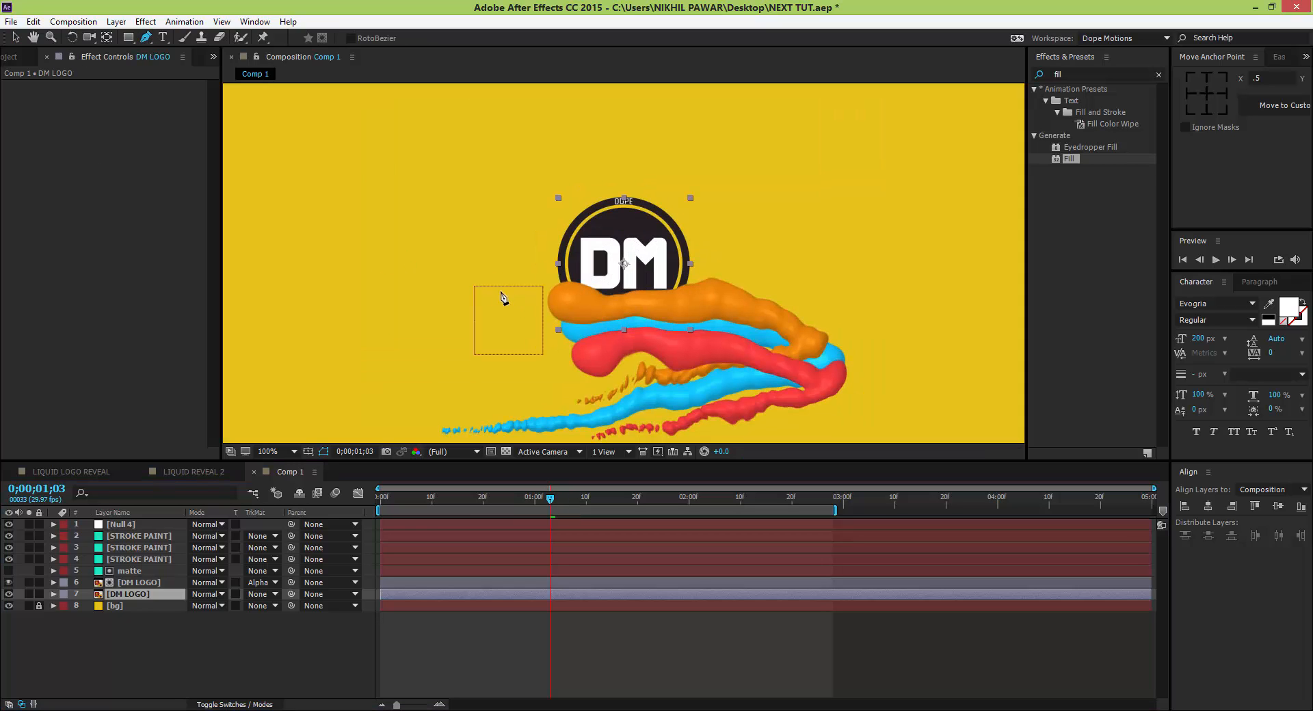
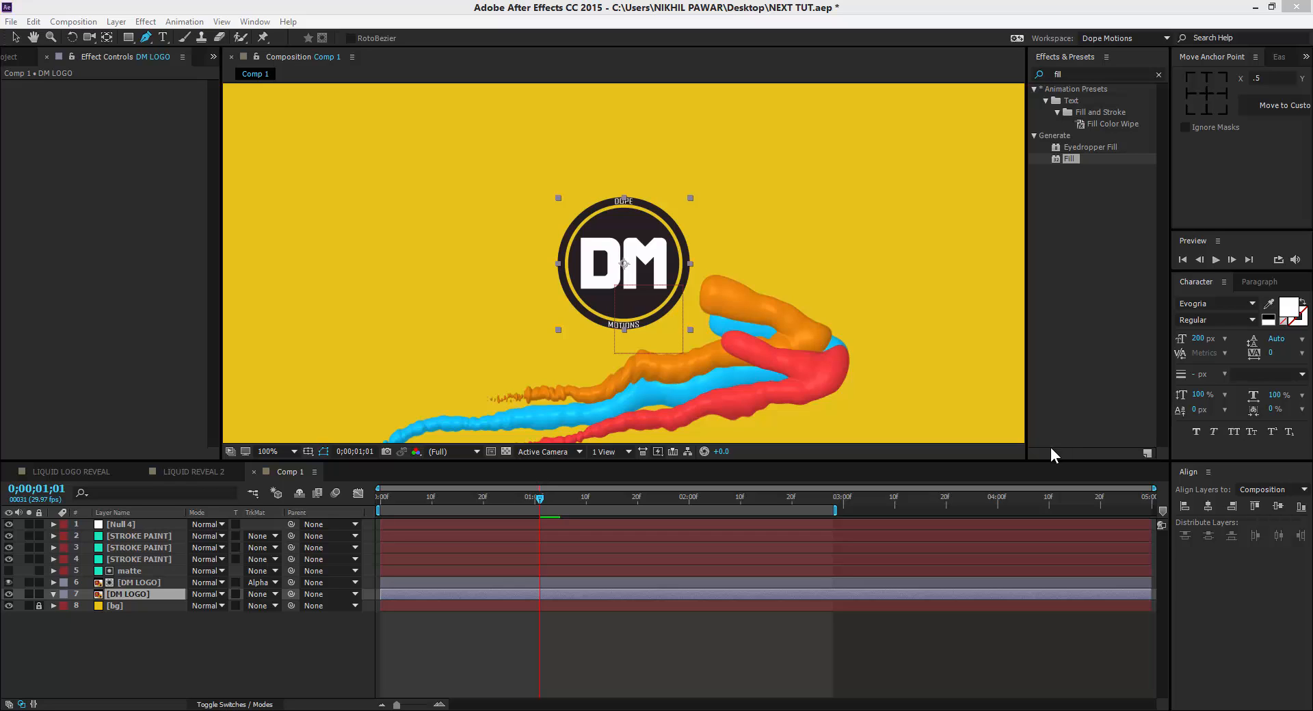
pyautogui.click(511, 260)
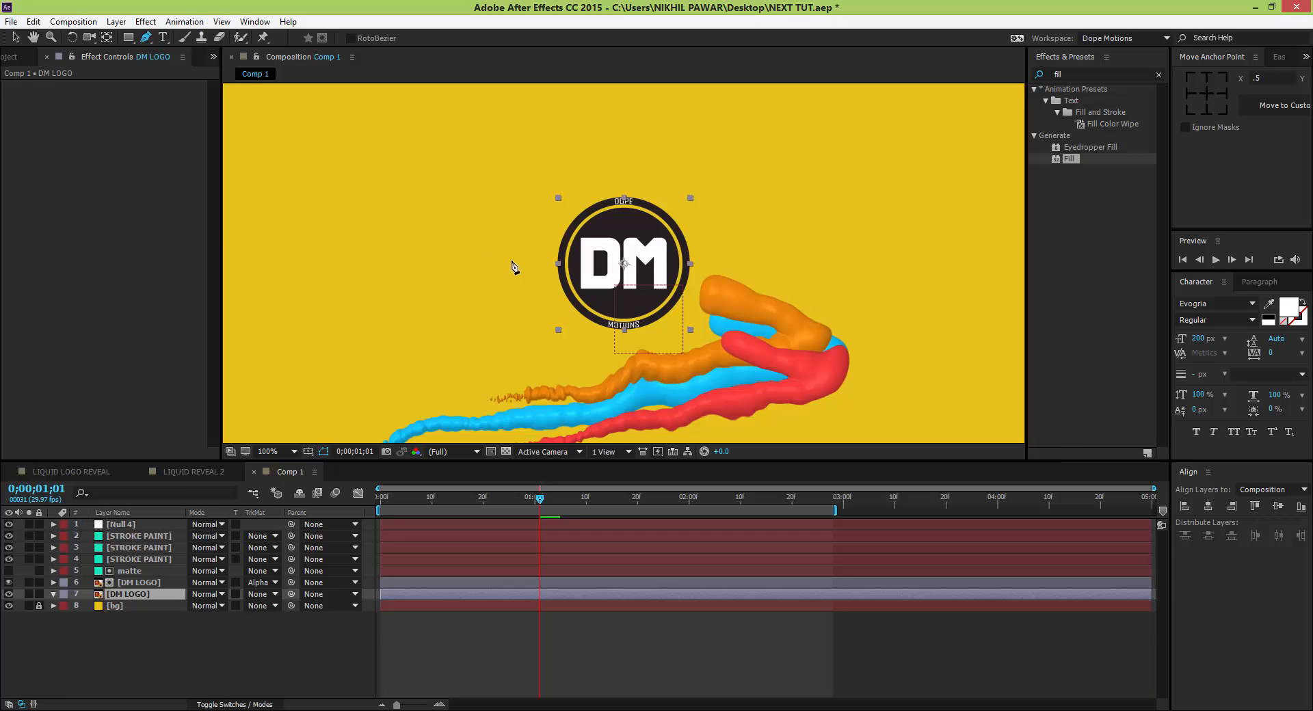
pyautogui.click(573, 295)
pyautogui.click(603, 312)
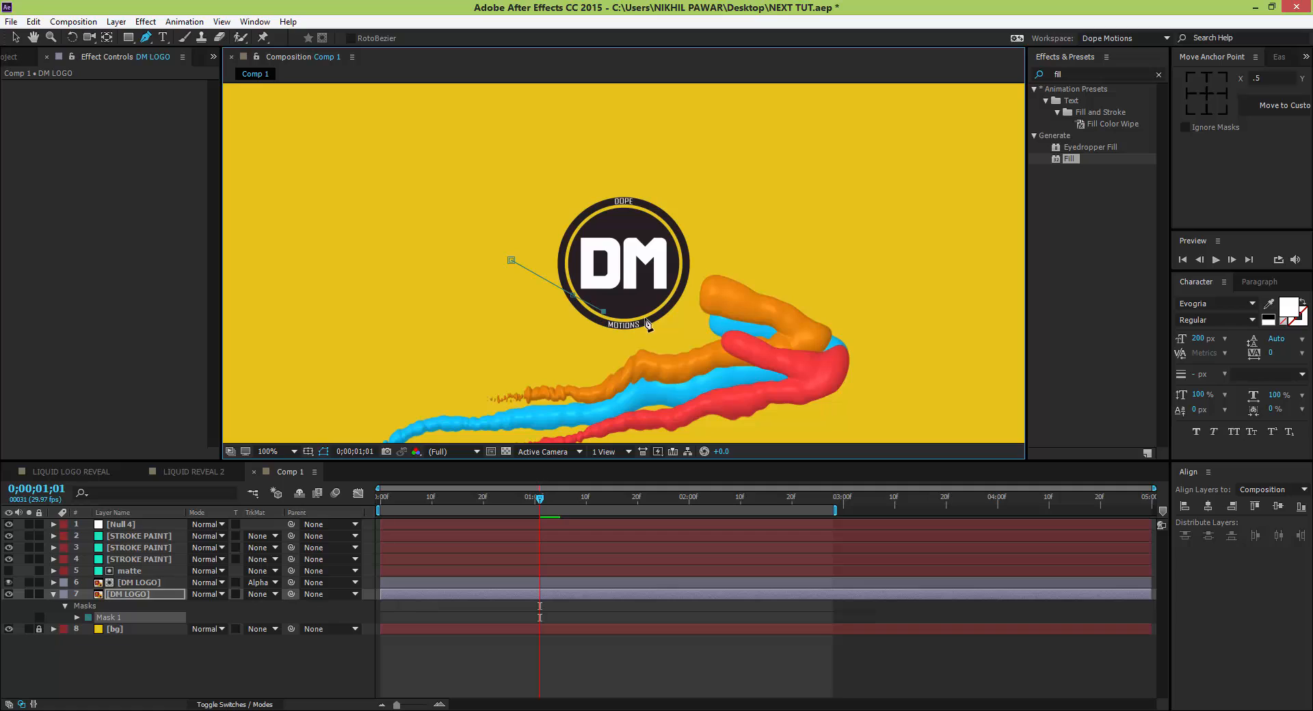
pyautogui.click(655, 316)
pyautogui.click(678, 306)
pyautogui.click(716, 287)
pyautogui.click(760, 272)
pyautogui.click(814, 302)
pyautogui.click(813, 343)
pyautogui.click(721, 368)
pyautogui.click(598, 385)
pyautogui.click(537, 365)
pyautogui.click(493, 313)
pyautogui.click(484, 269)
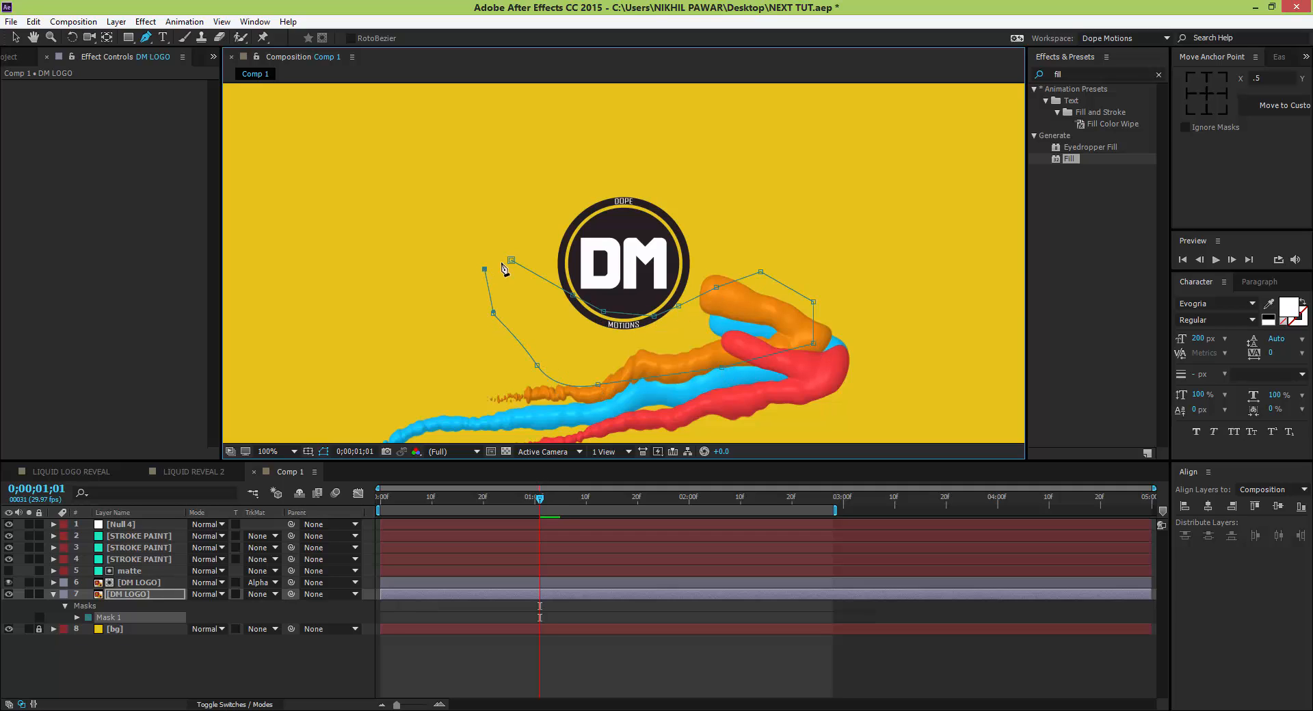
pyautogui.click(511, 259)
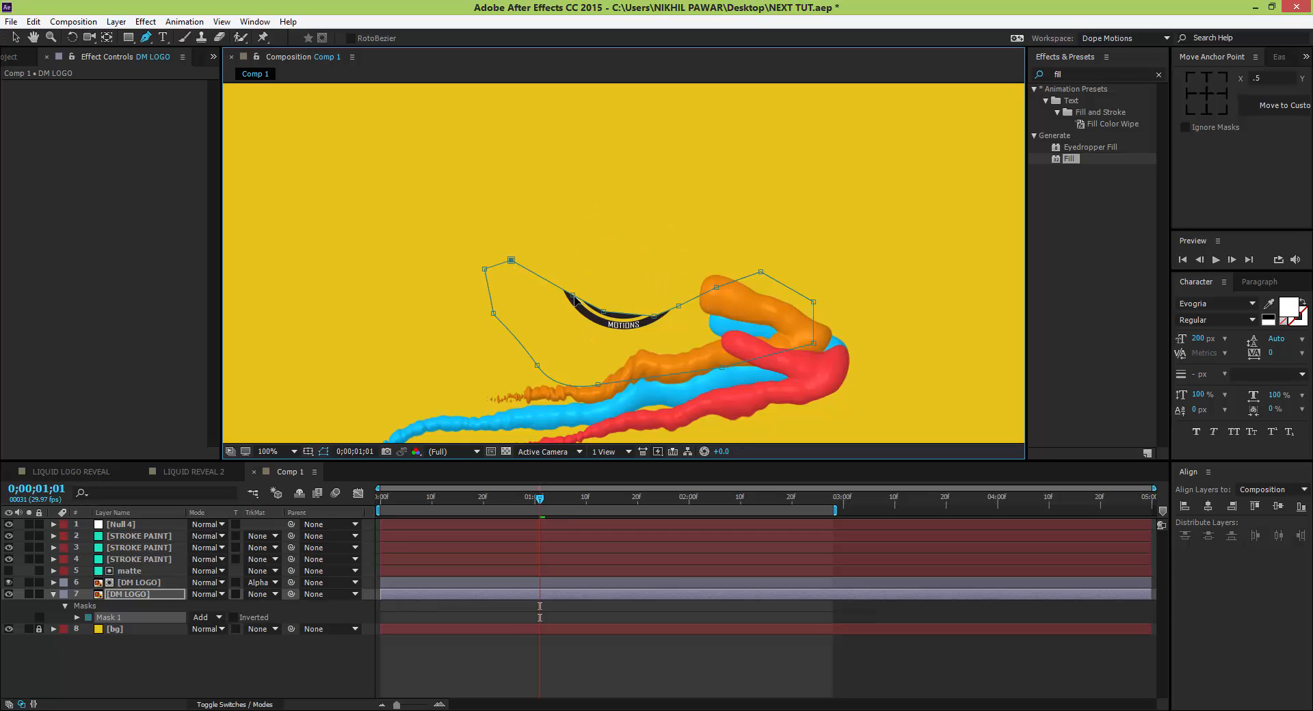
# Move the mask's upper points below the logo and enable Mask Path keyframing for Mask 1 at 0;00;01;01.
pyautogui.moveTo(572, 295); pyautogui.dragTo(696, 318)
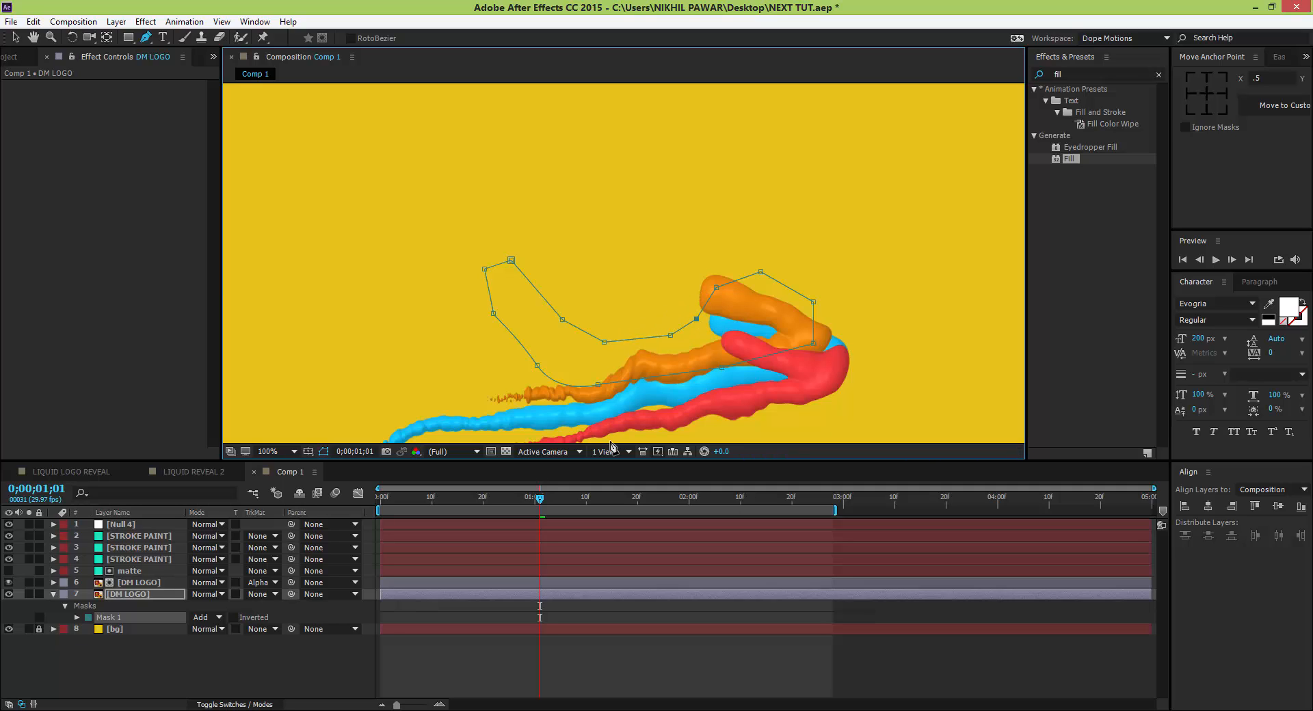
pyautogui.click(76, 617)
pyautogui.click(99, 629)
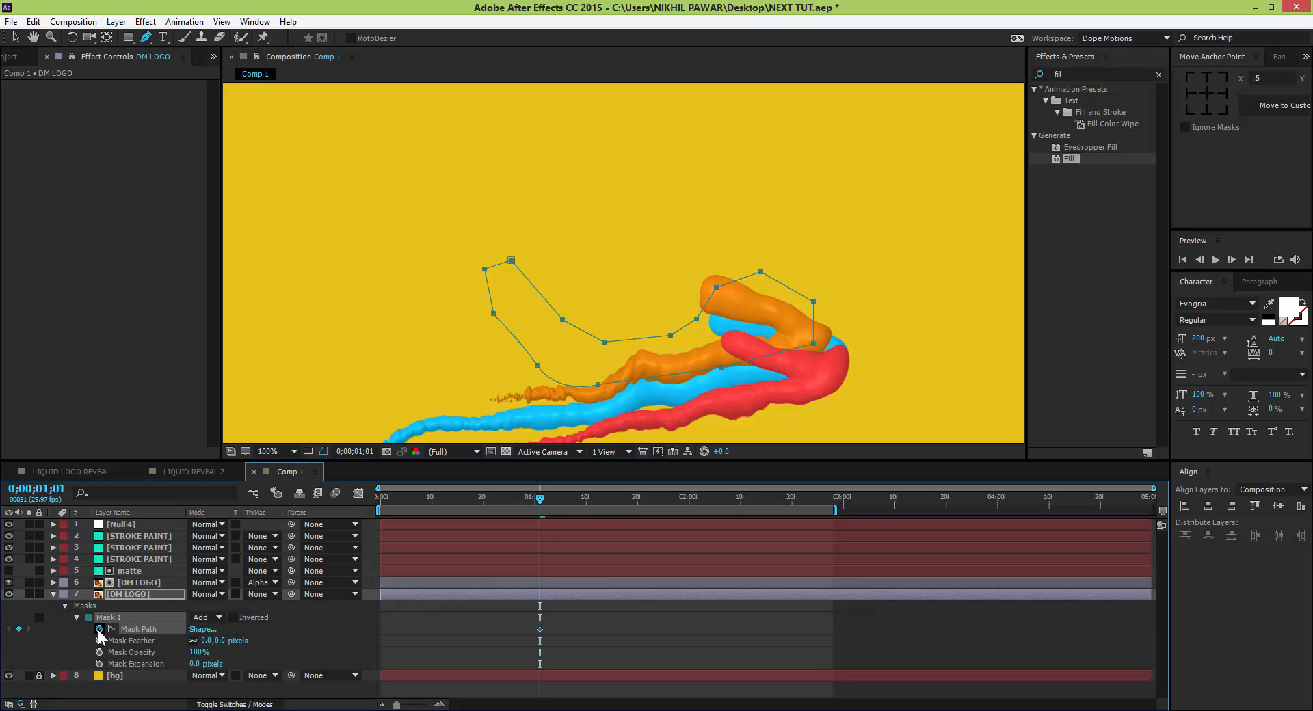
# At 0;00;01;04, raise the middle upper points of Mask 1 into the orange stroke, forming a Mask Path keyframe.
pyautogui.click(1231, 260)
pyautogui.click(1232, 260)
pyautogui.click(1231, 260)
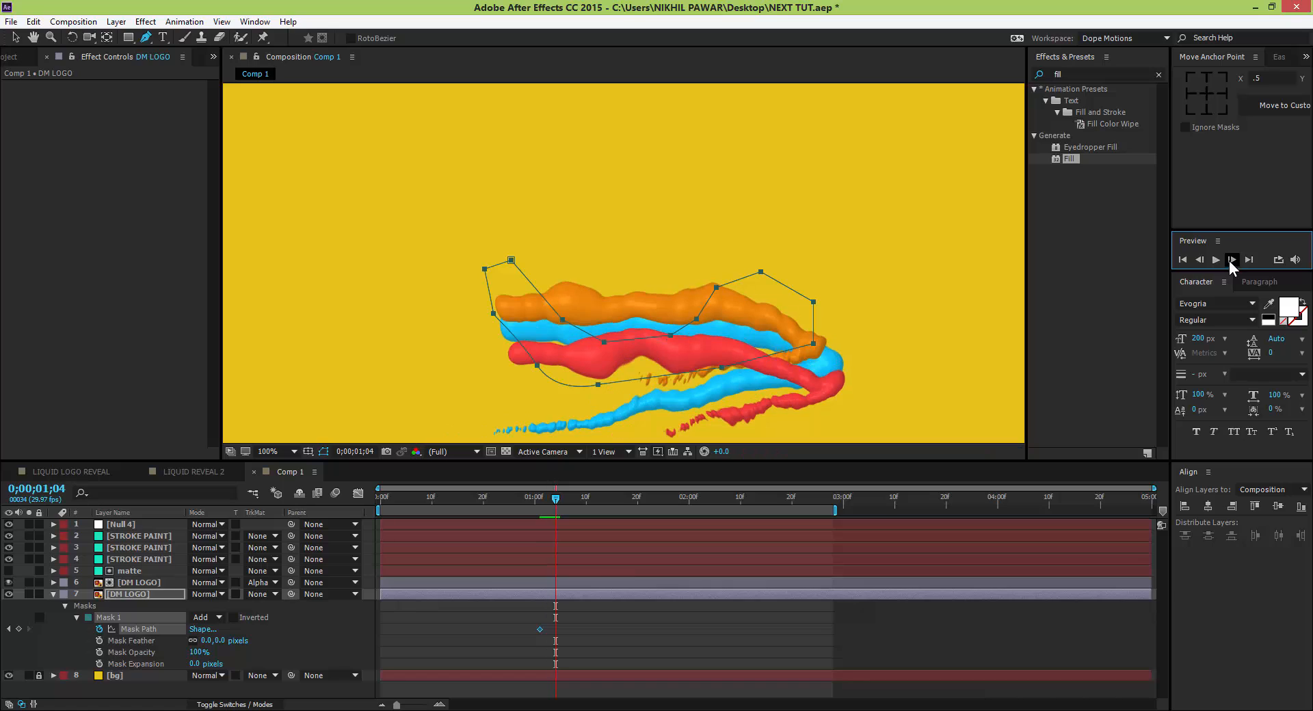
pyautogui.click(561, 318)
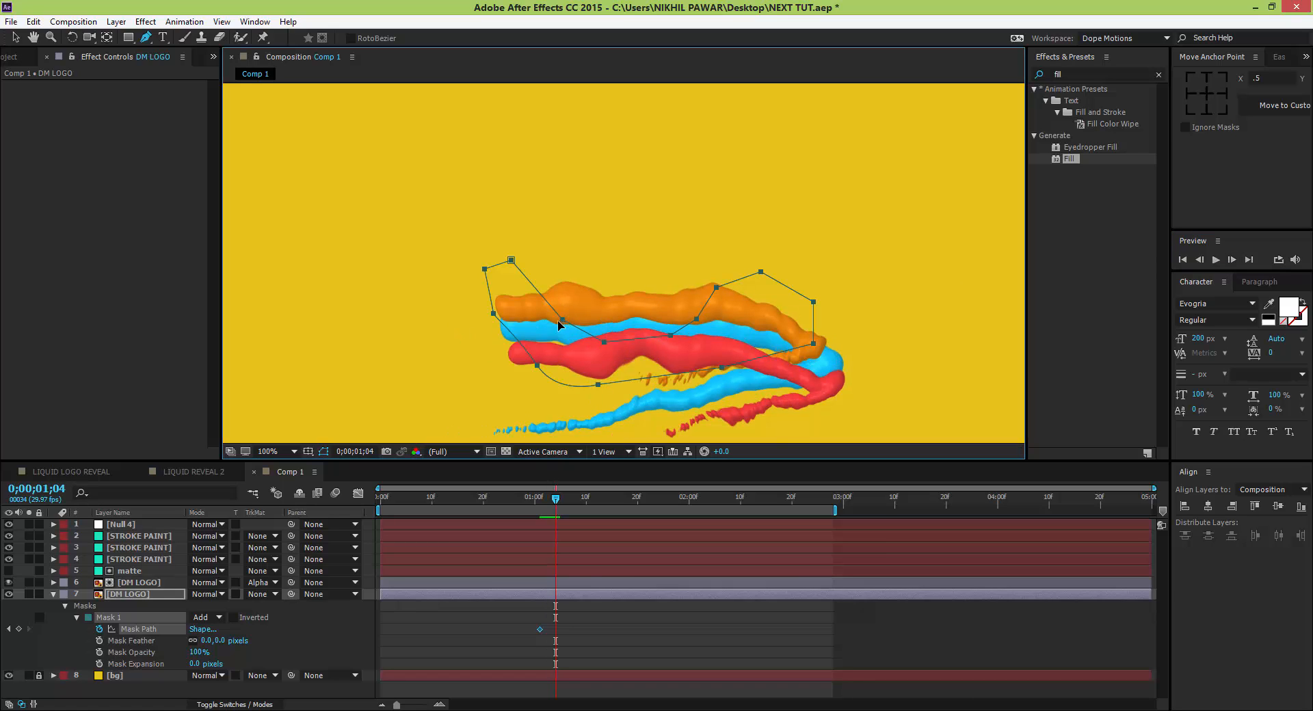
pyautogui.click(162, 592)
pyautogui.click(123, 618)
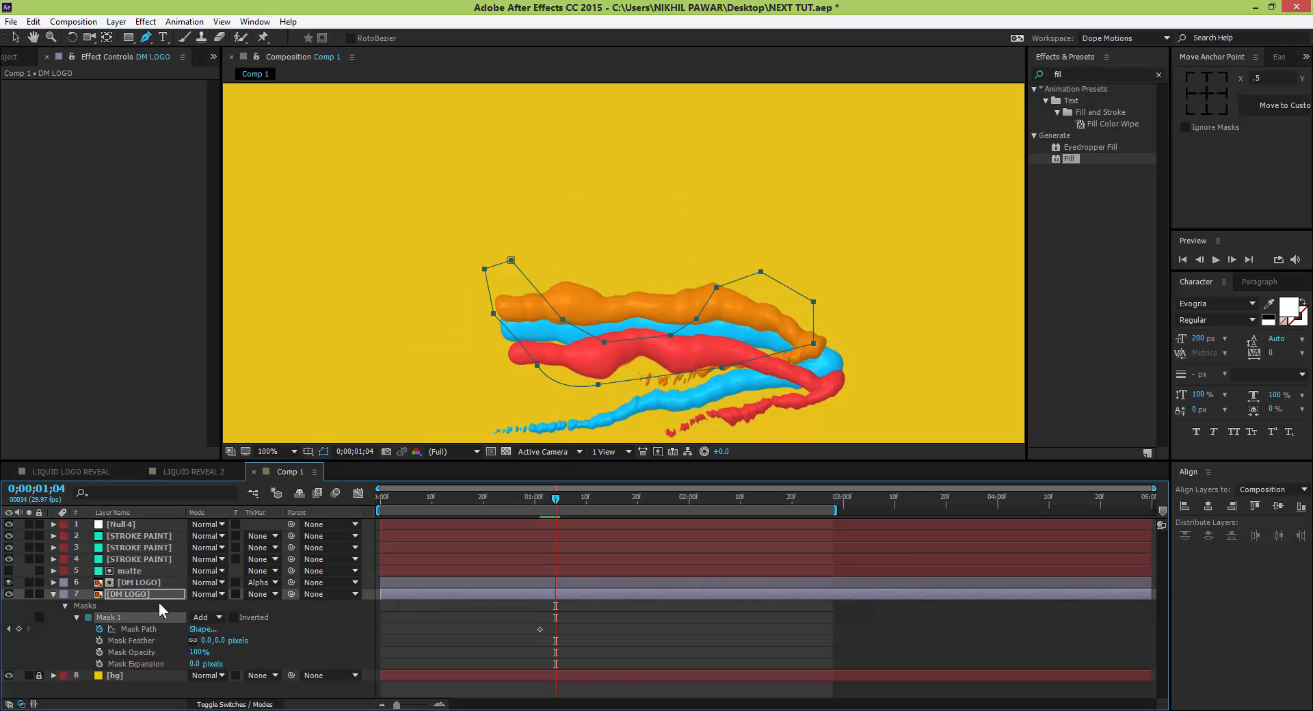
pyautogui.click(119, 592)
pyautogui.click(597, 387)
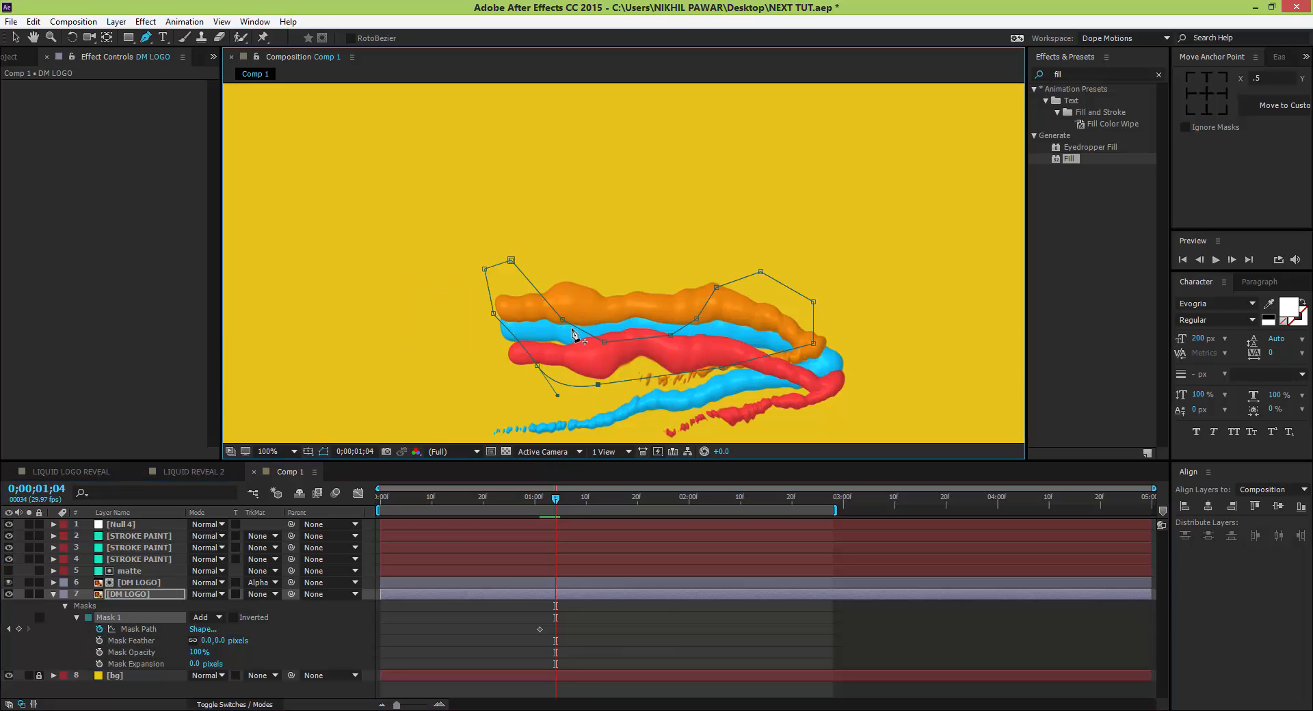
pyautogui.click(570, 298)
pyautogui.click(610, 303)
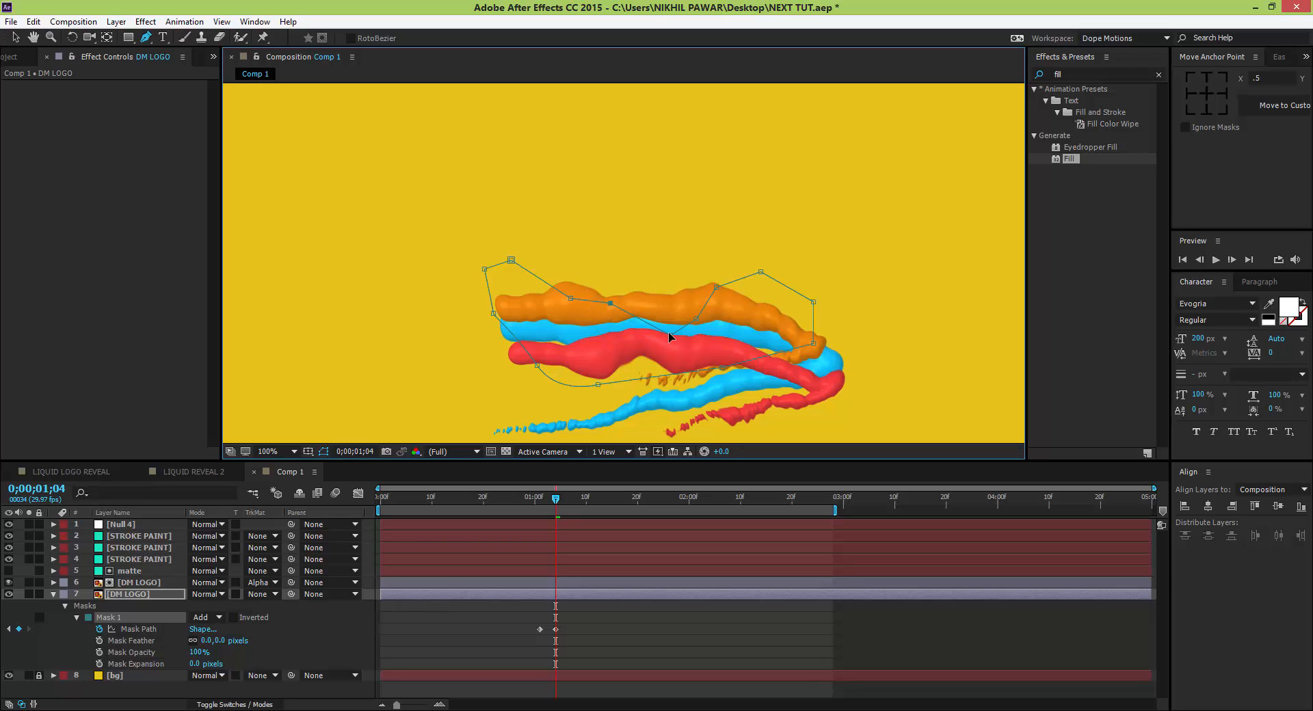
pyautogui.moveTo(670, 334); pyautogui.dragTo(692, 300)
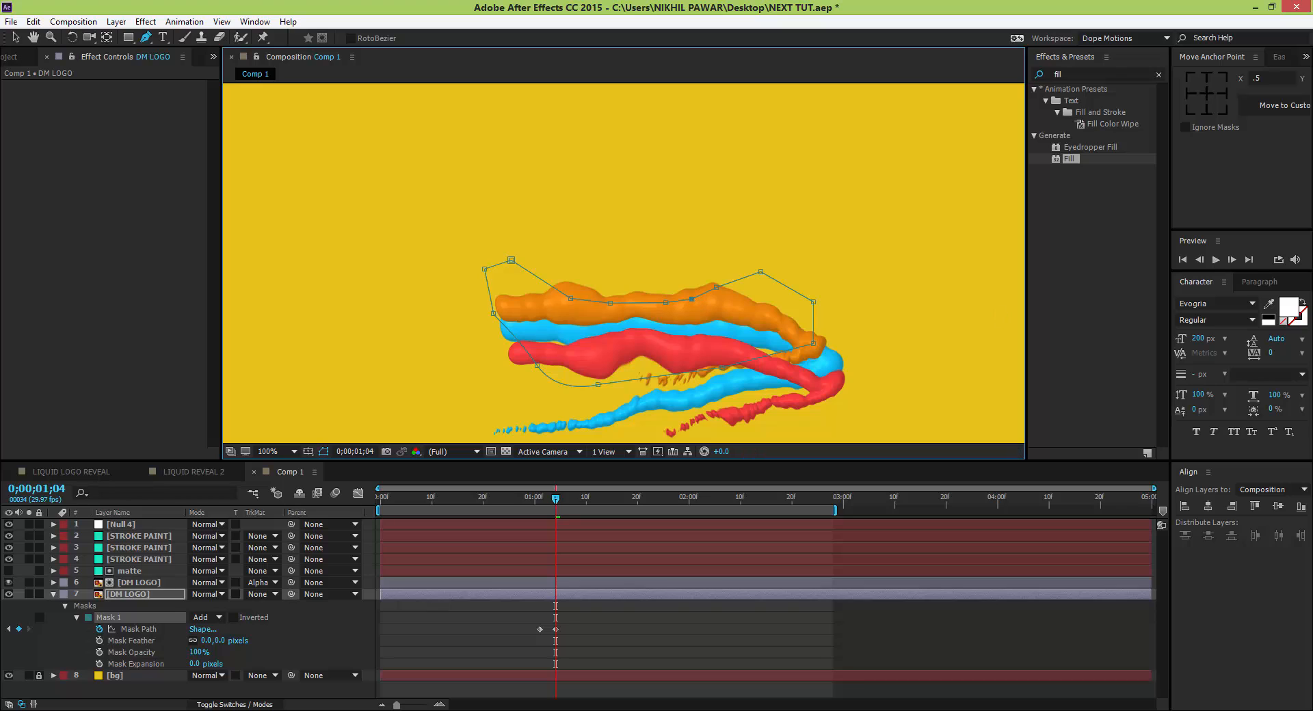
# Step forward to 0;00;01;09 and reshape the mask's upper edge to run along the uppermost orange stroke.
pyautogui.click(1232, 258)
pyautogui.click(1232, 258)
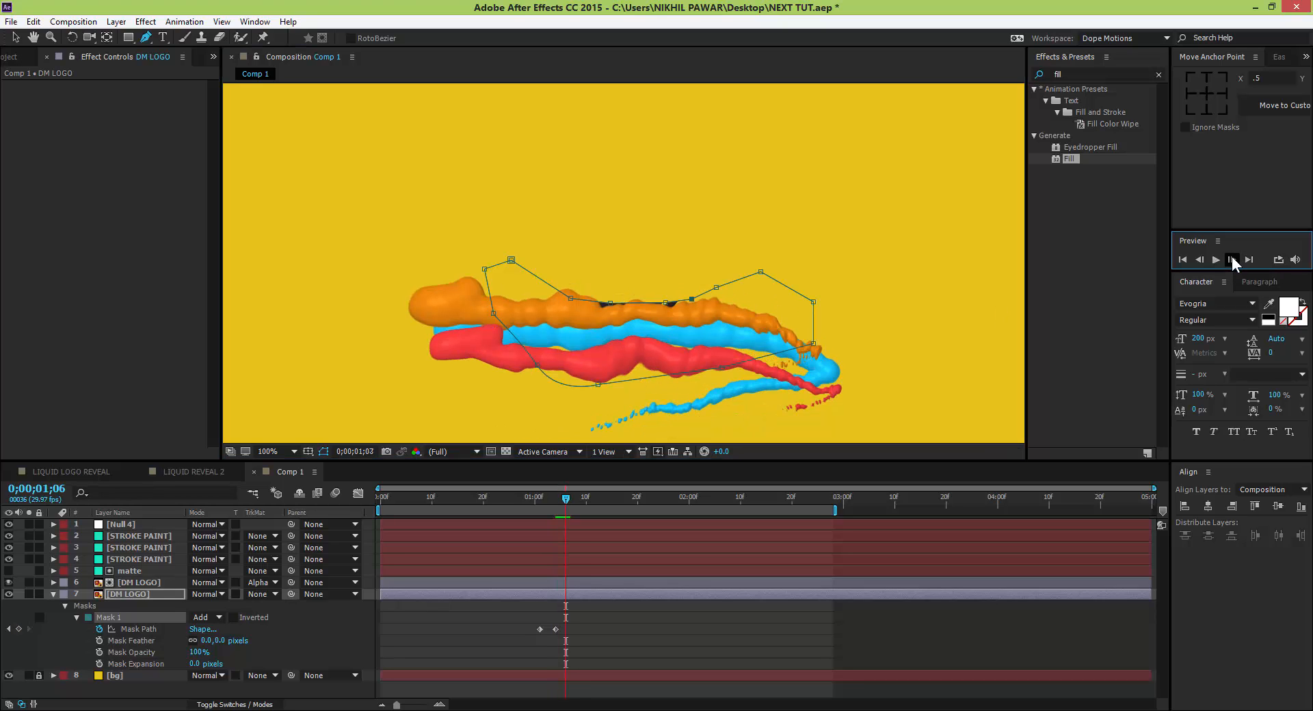
pyautogui.click(1232, 259)
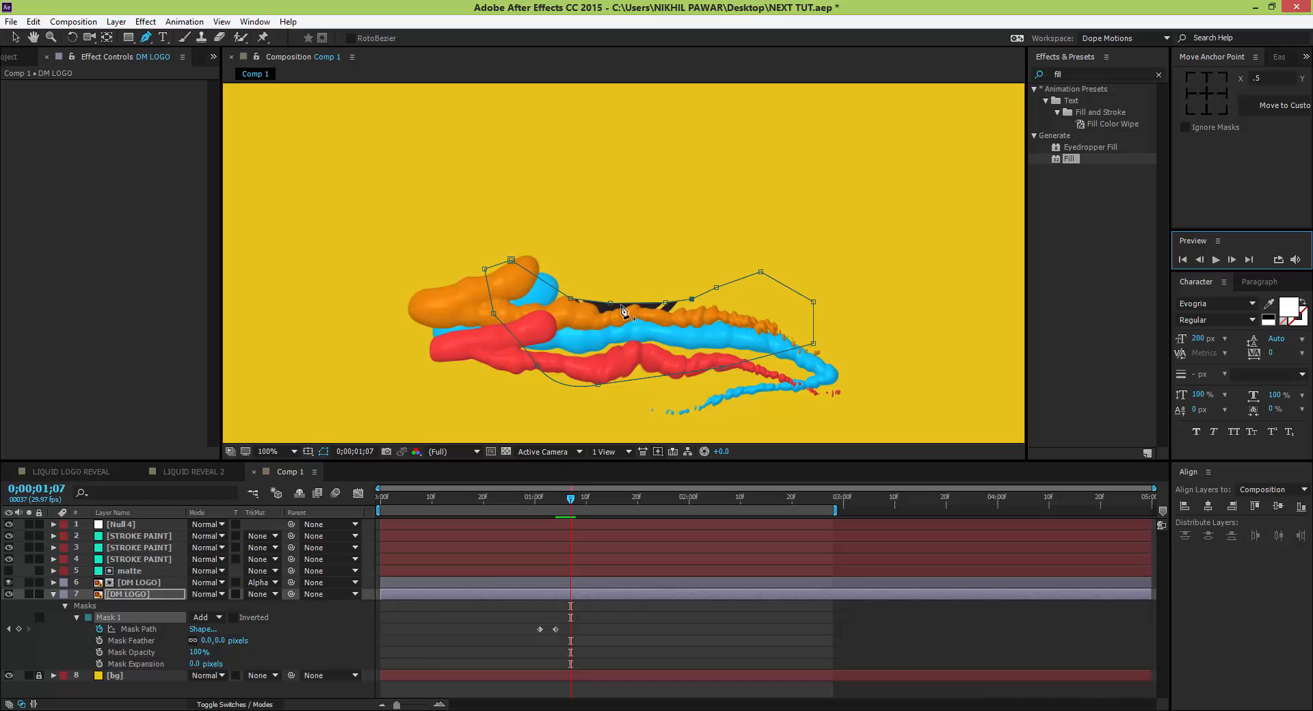
pyautogui.click(1232, 258)
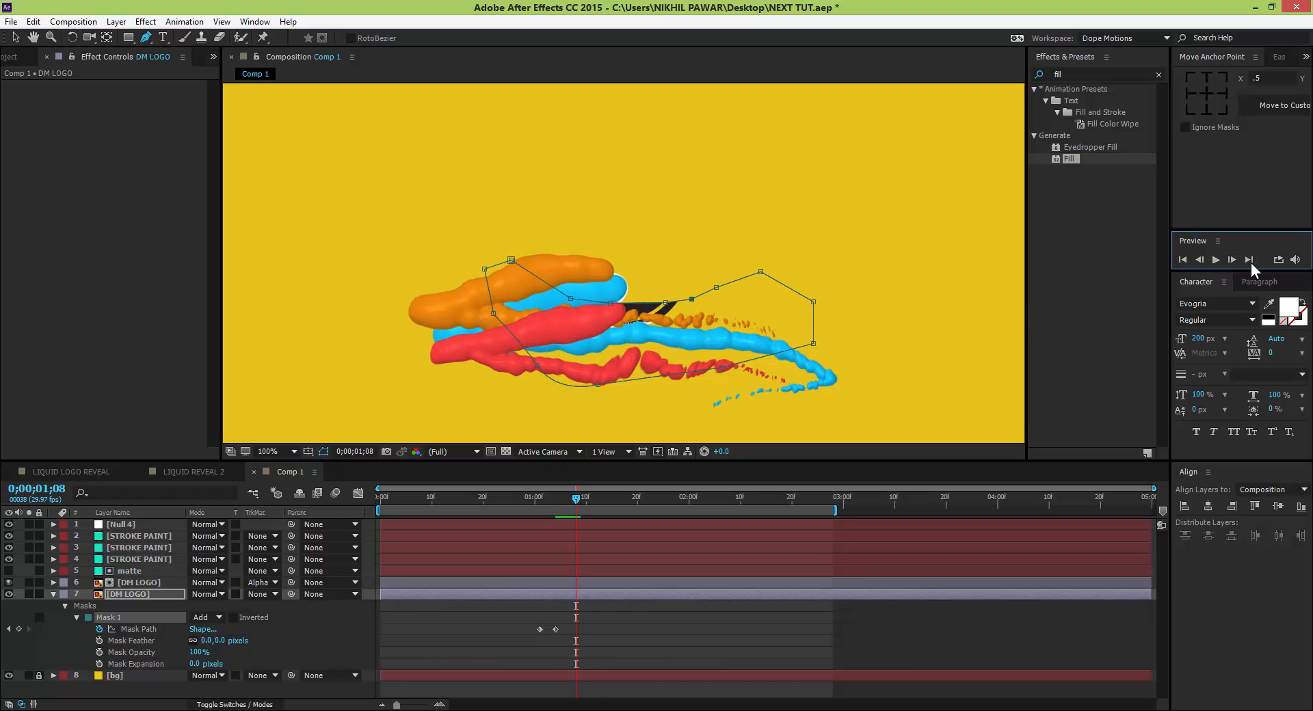
pyautogui.click(1233, 258)
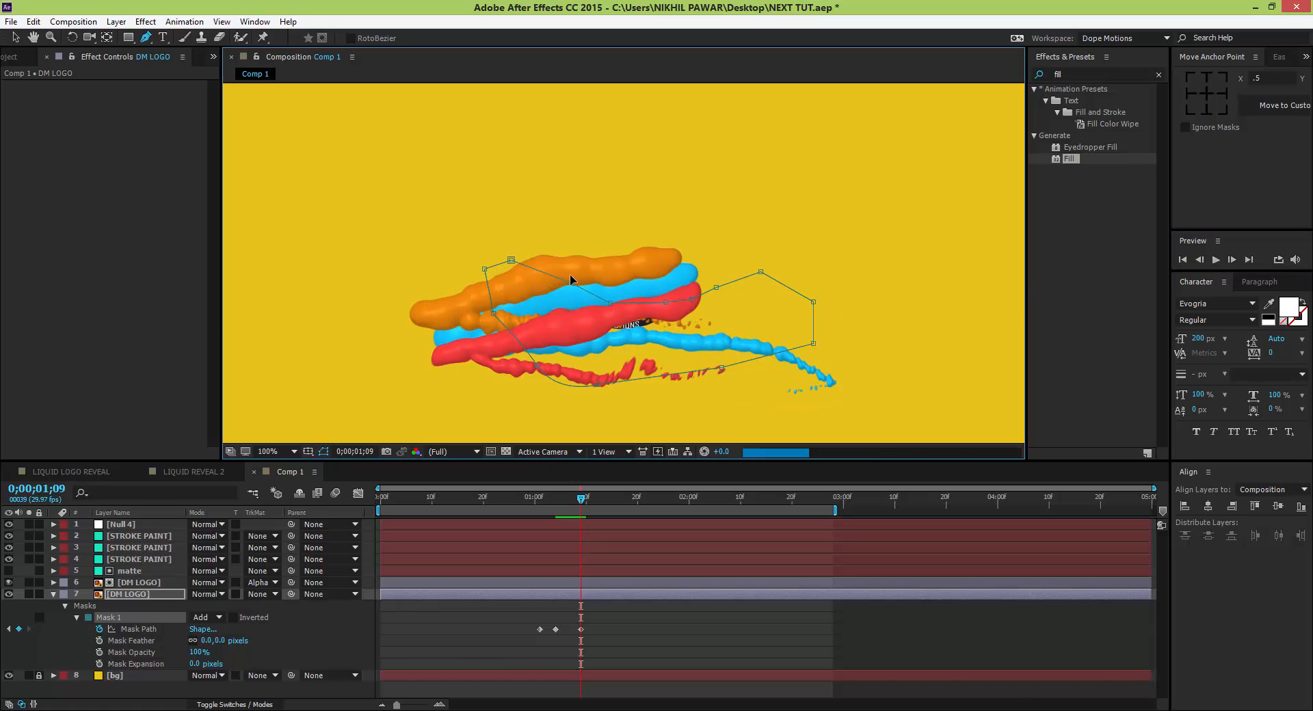
pyautogui.moveTo(569, 301); pyautogui.dragTo(706, 244)
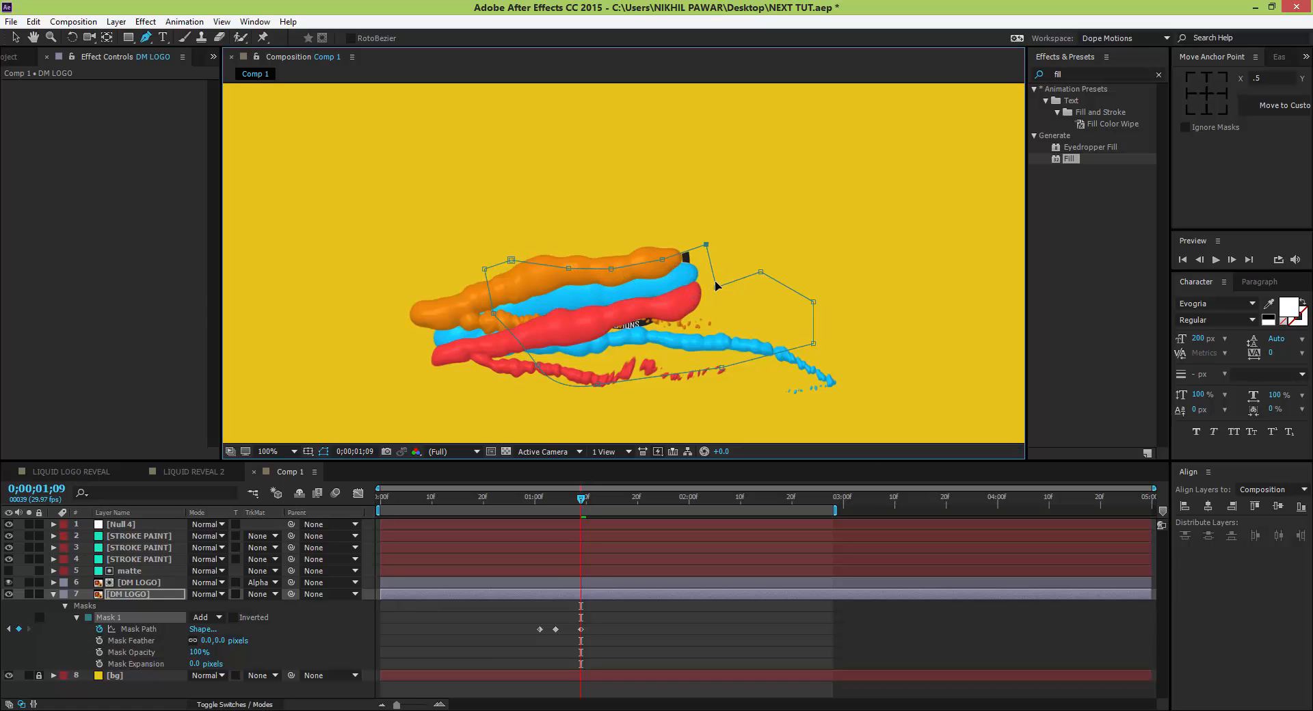
# At 0;00;01;13, raise the mask's upper points into the higher orange stroke to keyframe the next Mask Path shape.
pyautogui.click(1231, 260)
pyautogui.click(1231, 260)
pyautogui.click(1231, 261)
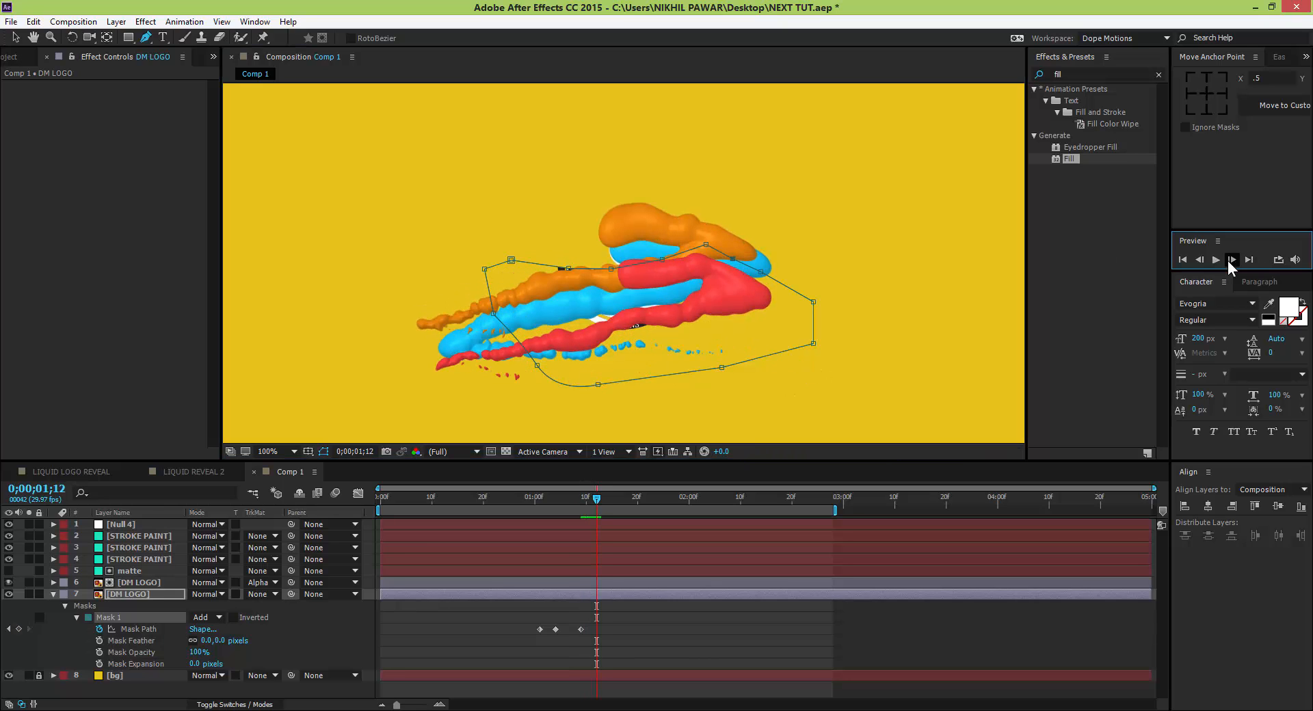
pyautogui.click(1230, 261)
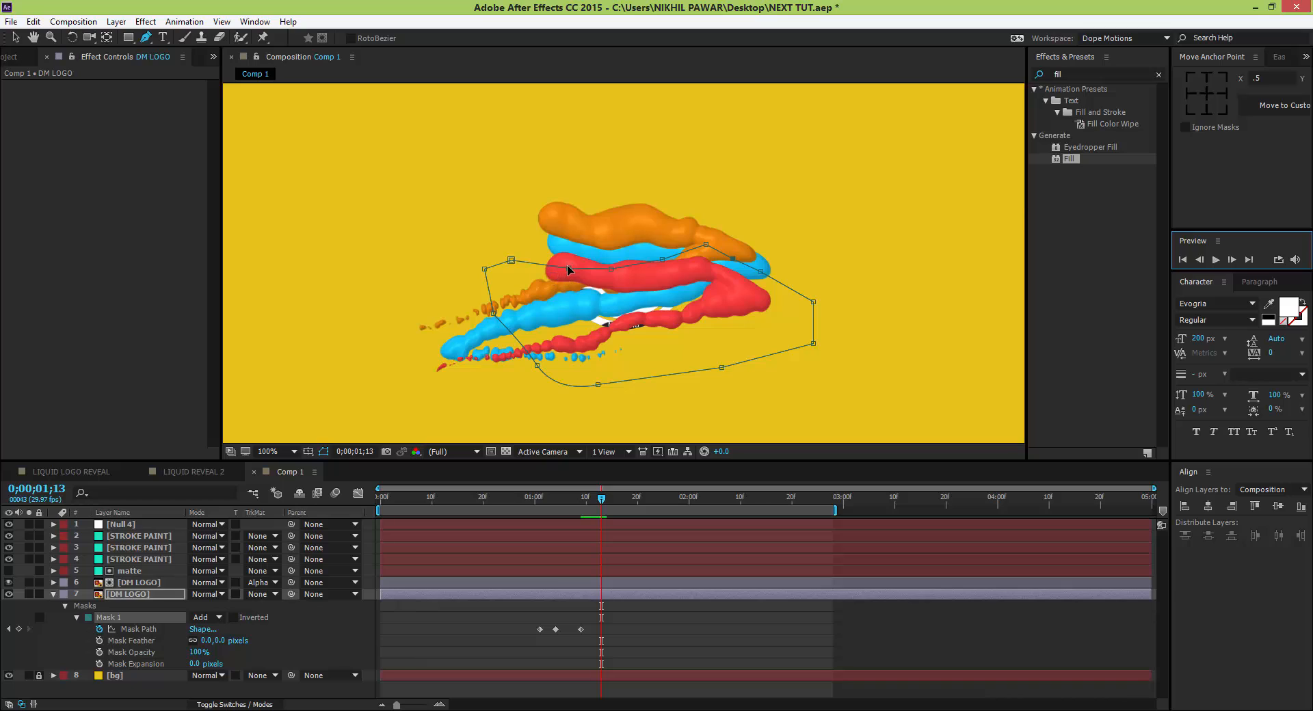
pyautogui.moveTo(567, 266); pyautogui.dragTo(602, 221)
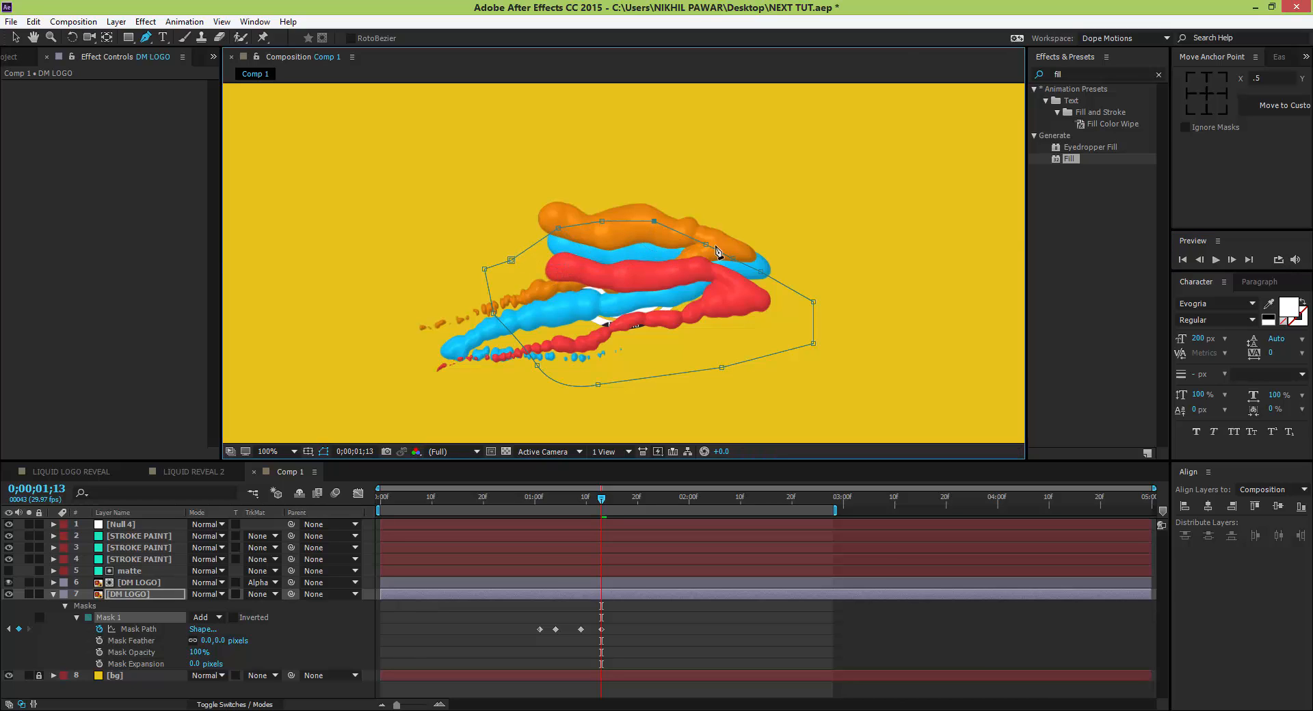
pyautogui.moveTo(705, 244); pyautogui.dragTo(706, 232)
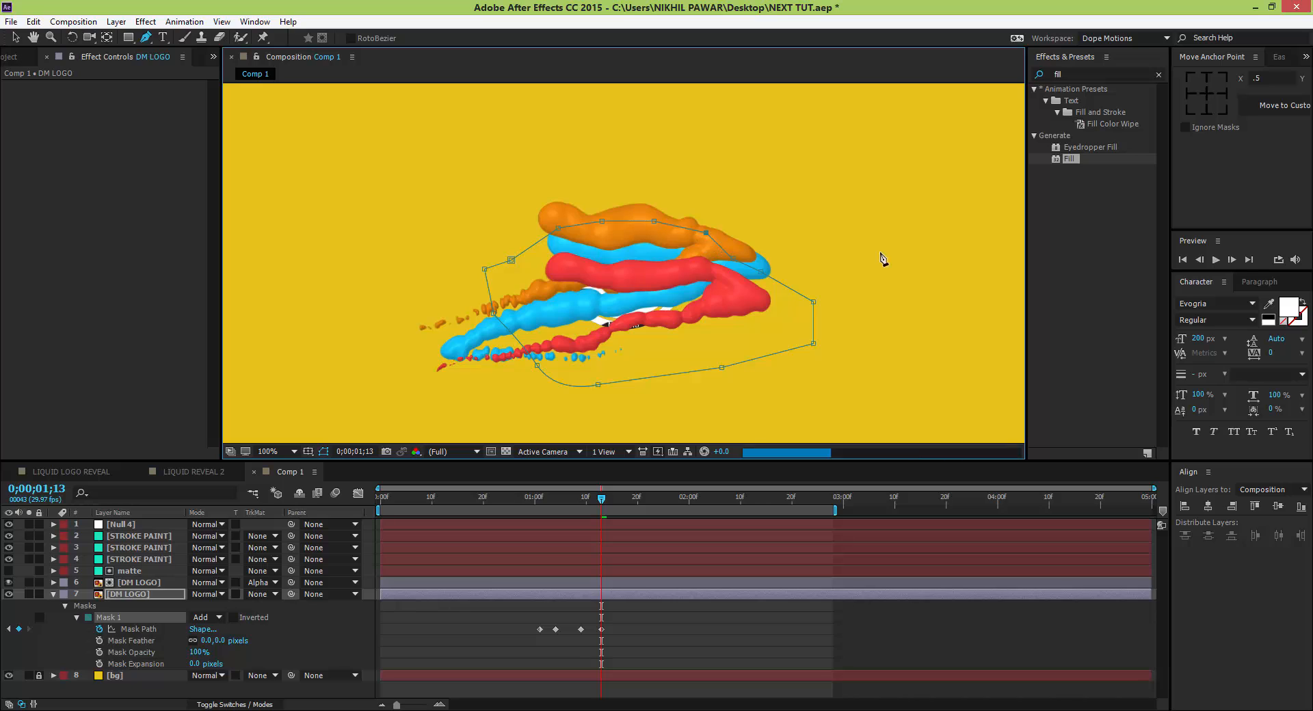
# At 0;00;01;17, lower the mask's upper points so its edge follows the thinning orange trail across the logo.
pyautogui.click(1231, 260)
pyautogui.click(1229, 260)
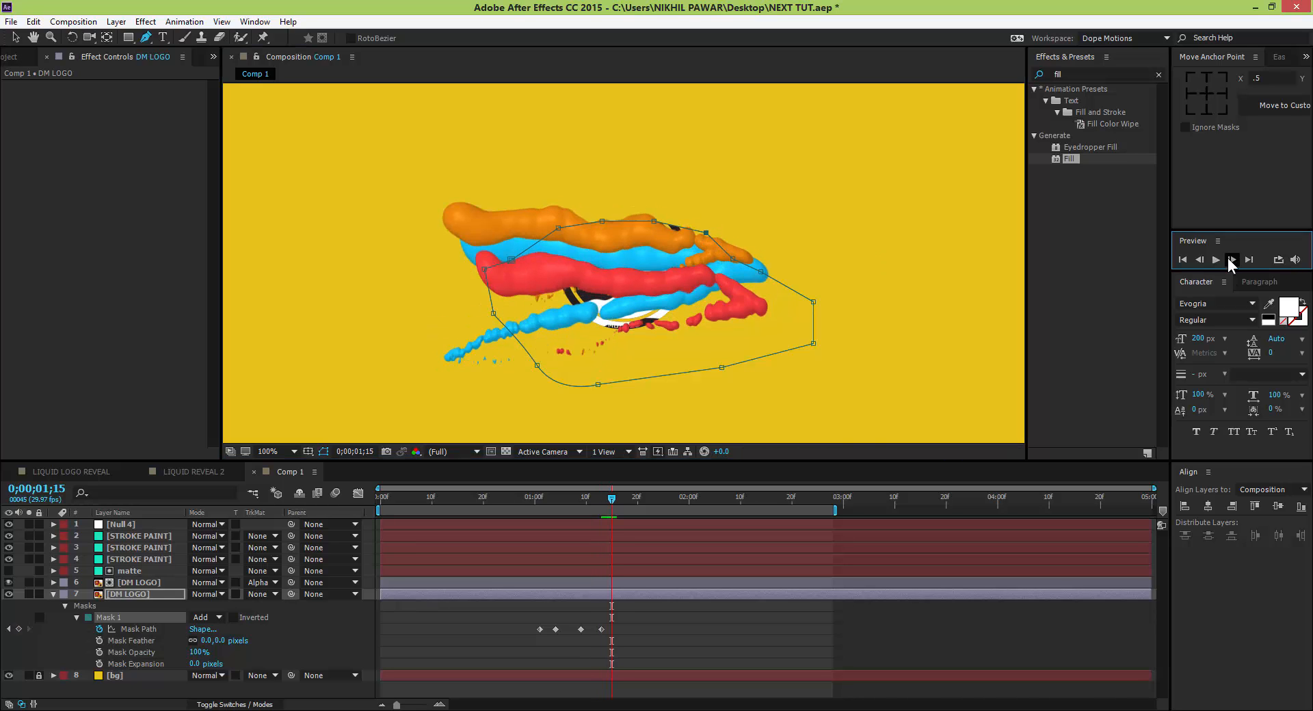
pyautogui.click(1229, 259)
pyautogui.click(1229, 259)
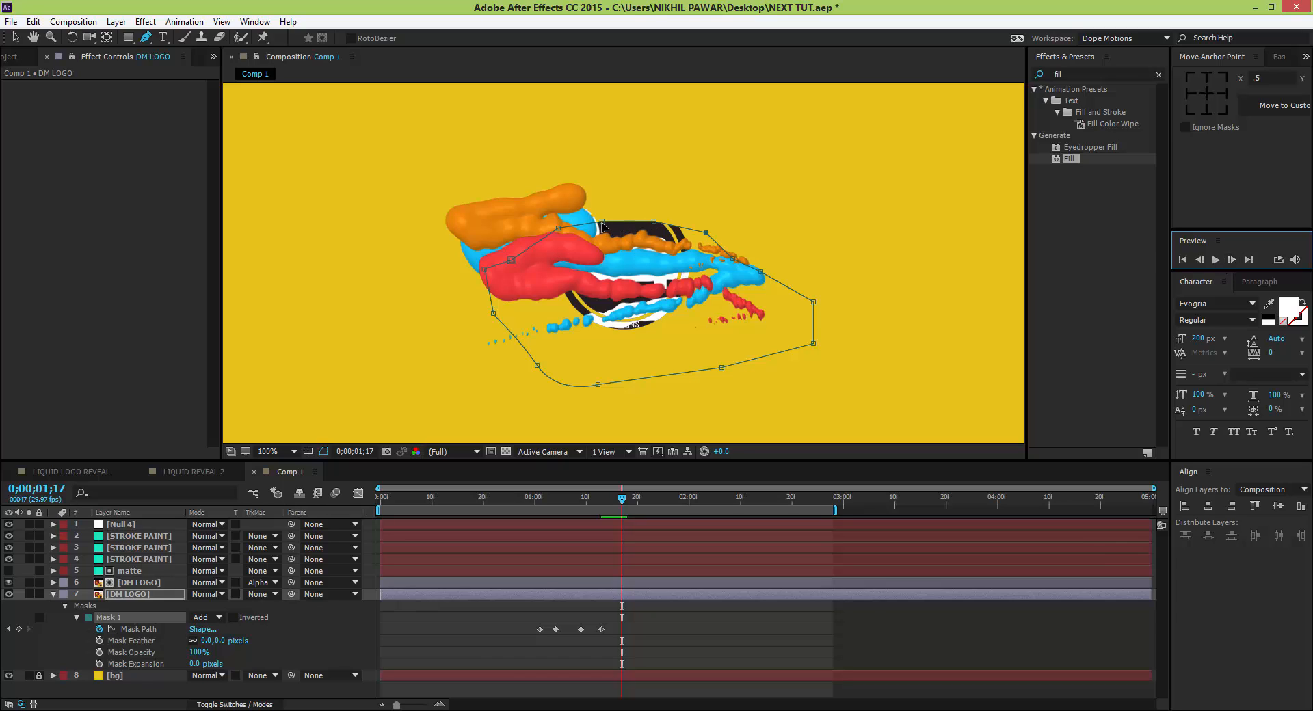
pyautogui.moveTo(603, 226); pyautogui.dragTo(698, 251)
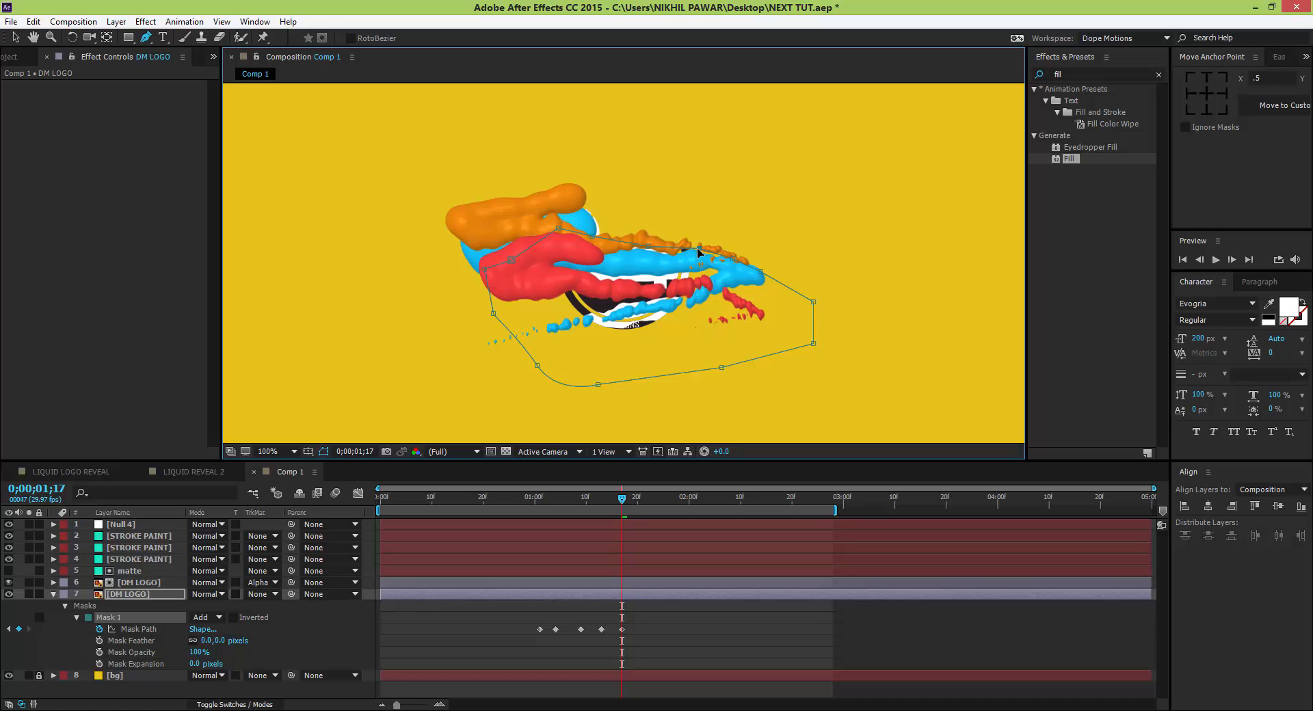
# Advance to 0;00;01;19 and move three upper mask points up between the orange and blue strokes.
pyautogui.click(1230, 259)
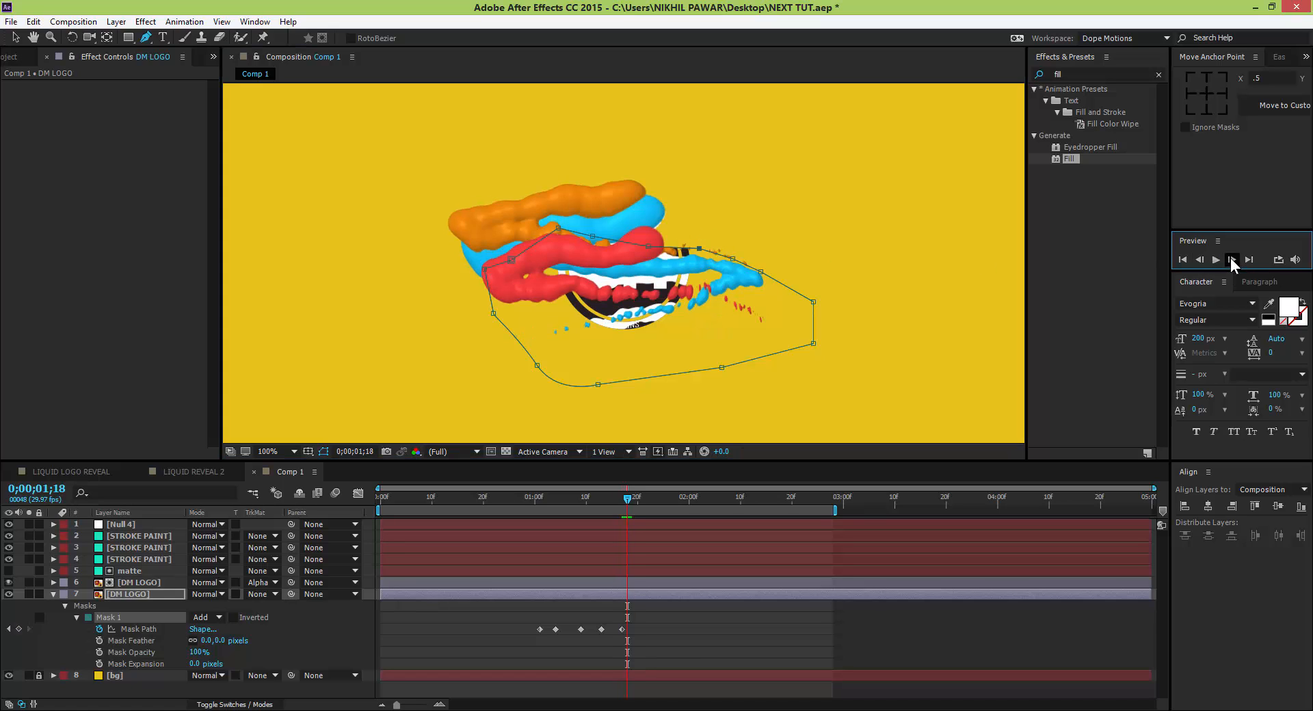
pyautogui.click(1230, 259)
pyautogui.moveTo(593, 238); pyautogui.dragTo(590, 205)
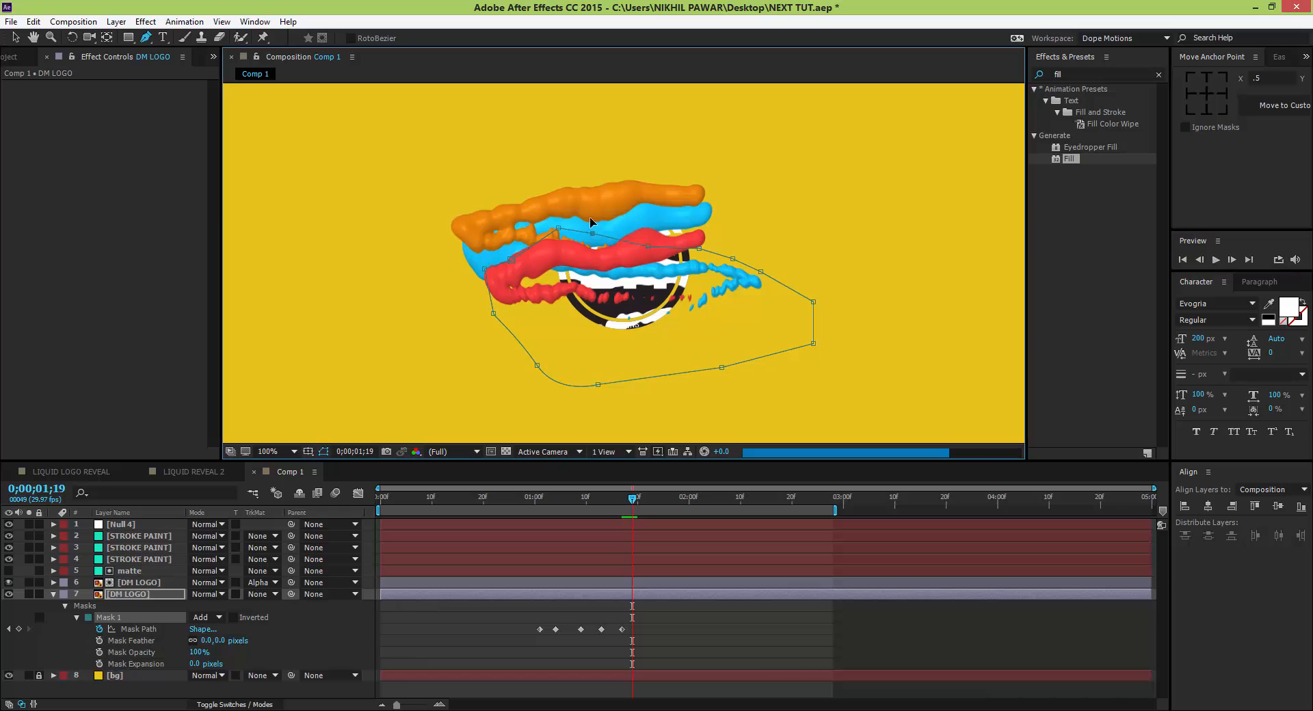
pyautogui.moveTo(646, 245); pyautogui.dragTo(641, 203)
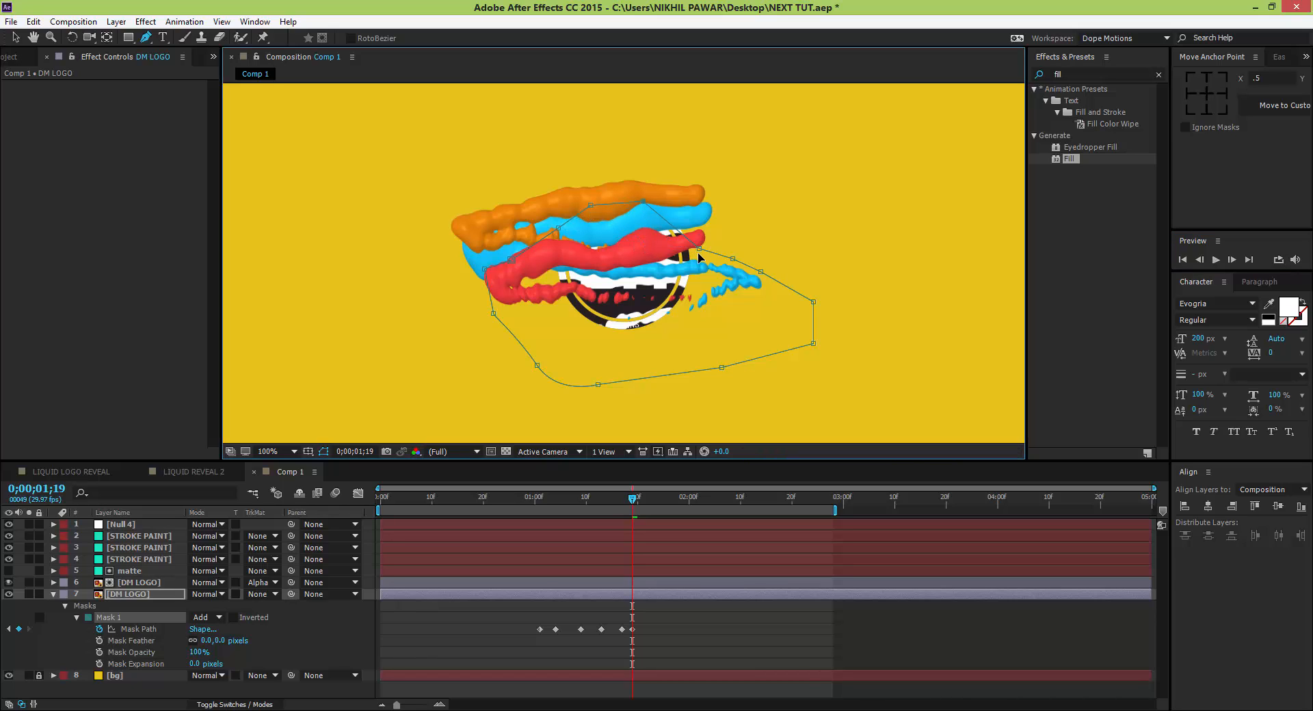
pyautogui.moveTo(700, 250); pyautogui.dragTo(714, 211)
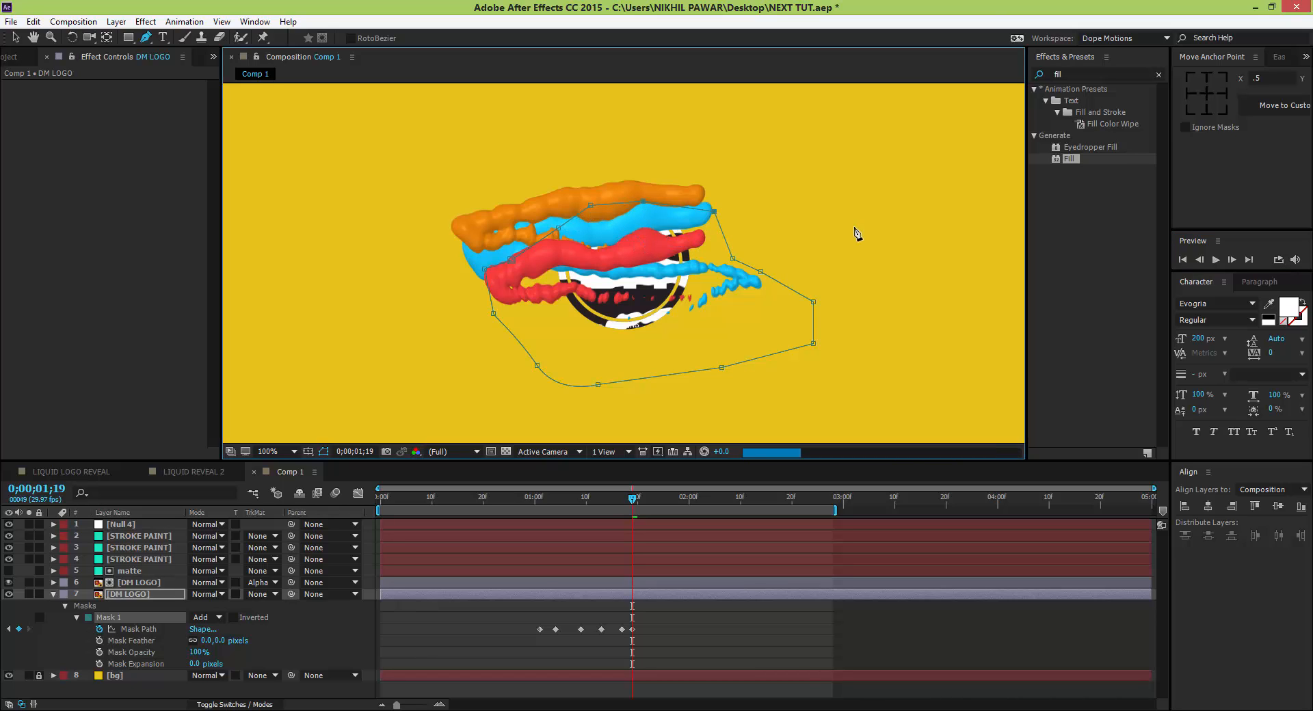
# At 0;00;01;24, lift the mask's topmost points above the logo so the mask uncovers its upper part.
pyautogui.click(1235, 265)
pyautogui.click(1233, 262)
pyautogui.click(1234, 261)
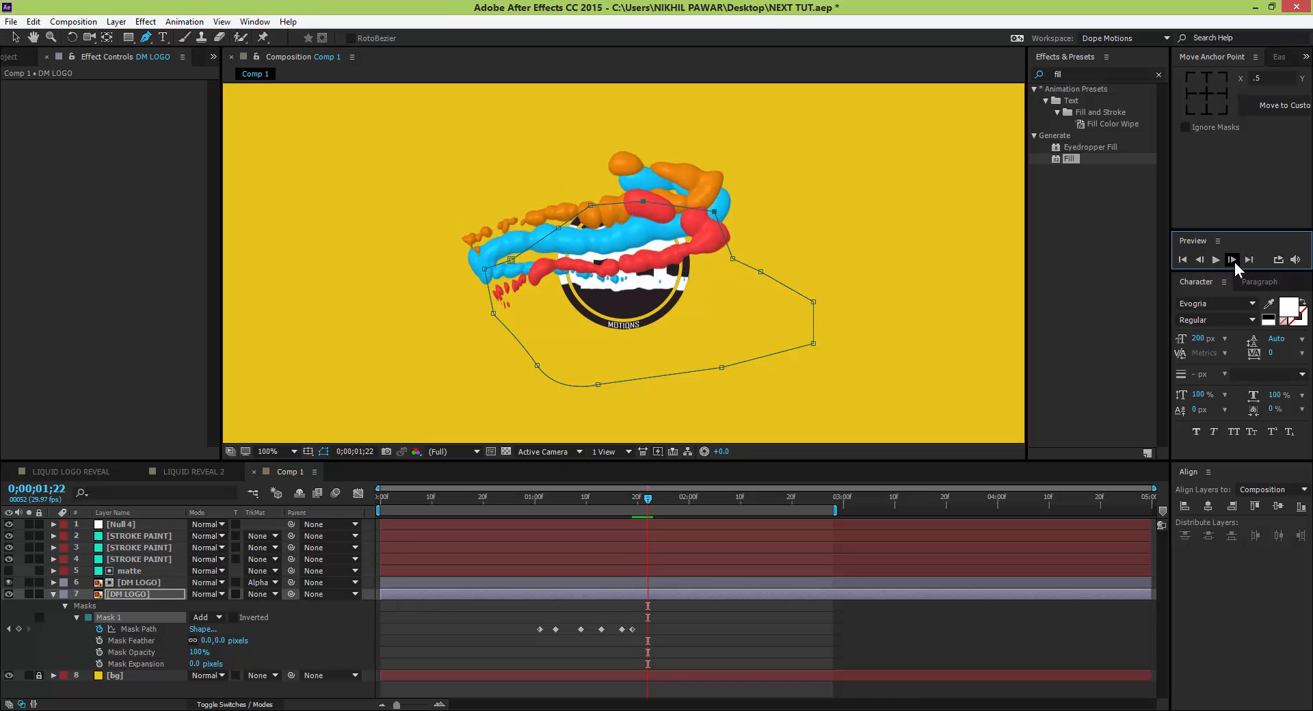
pyautogui.click(1233, 261)
pyautogui.click(1234, 262)
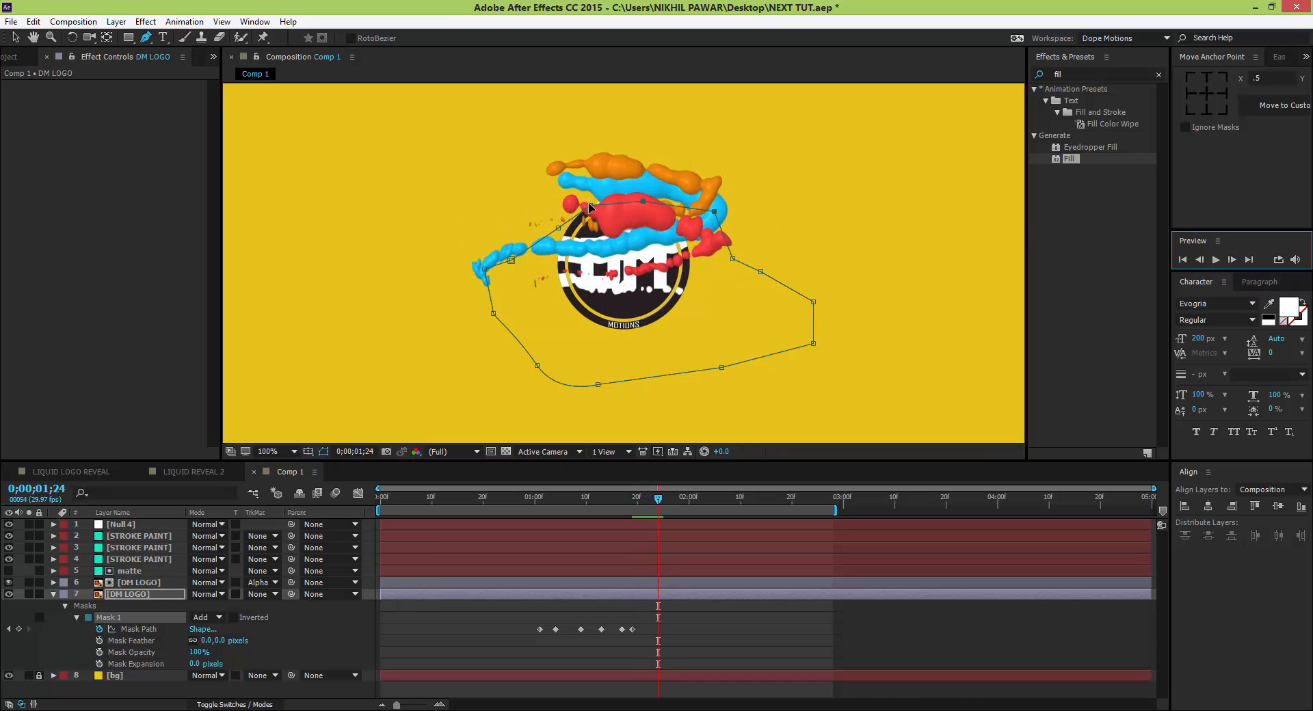
pyautogui.moveTo(590, 204); pyautogui.dragTo(659, 181)
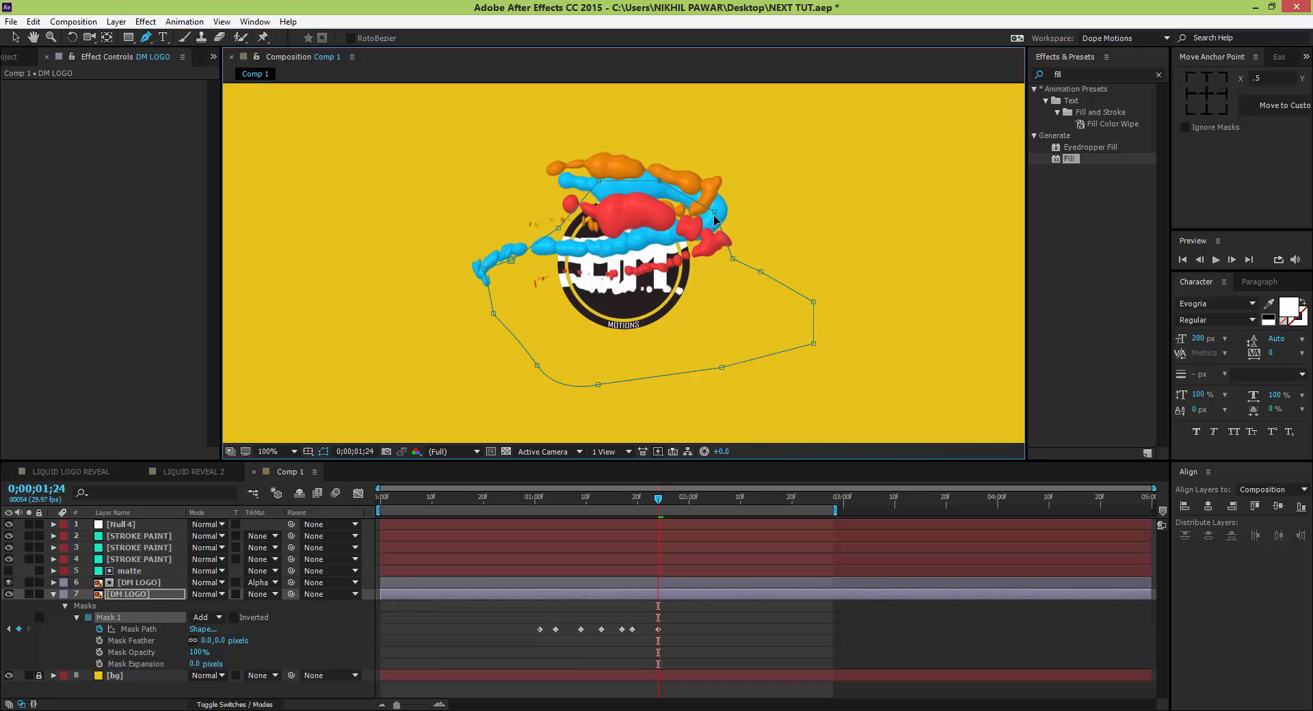
# Deselect the layer and scrub through the mask animation to 0;00;01;07 to check the logo reveal.
pyautogui.click(534, 532)
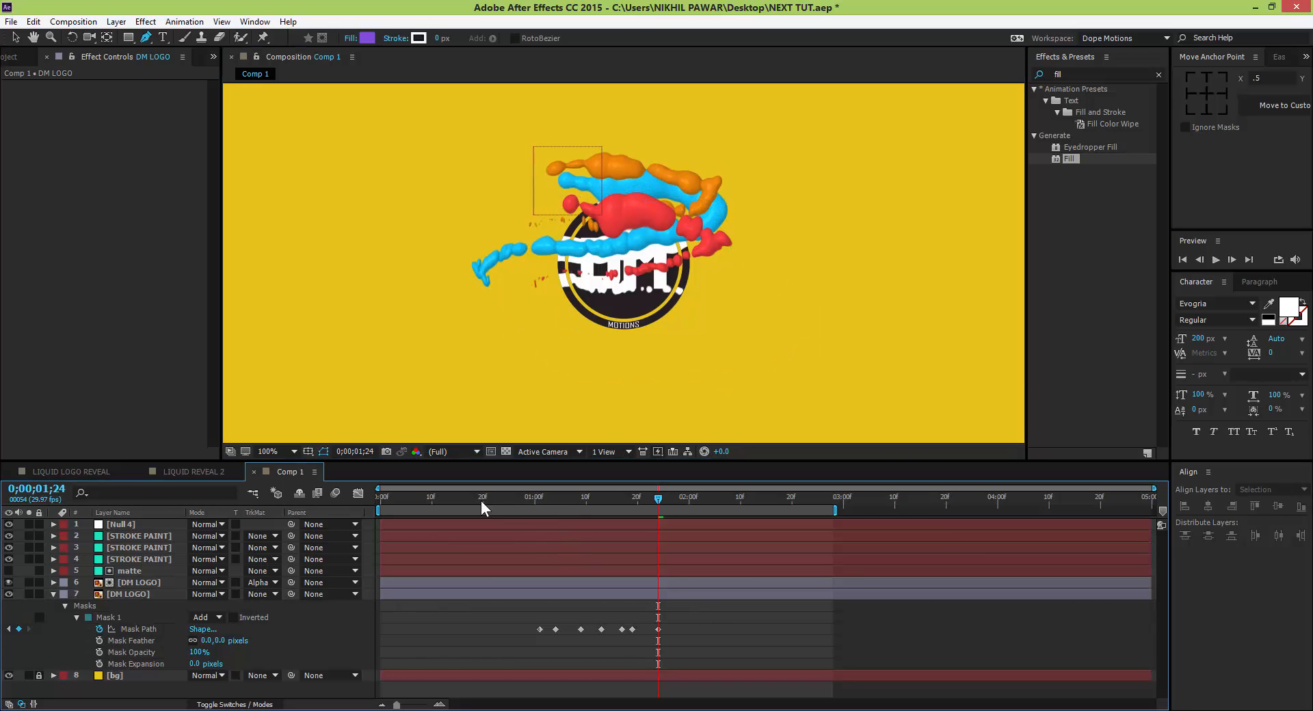
pyautogui.press(',')
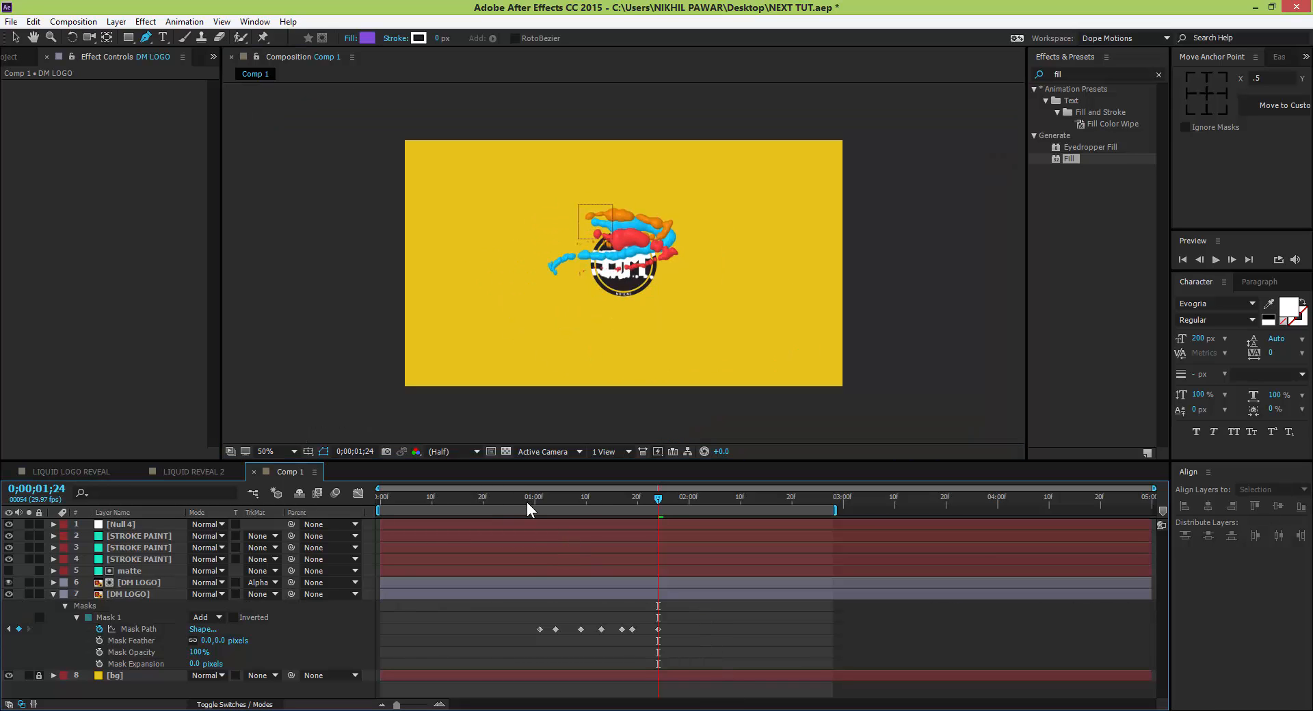
pyautogui.moveTo(515, 497); pyautogui.dragTo(572, 495)
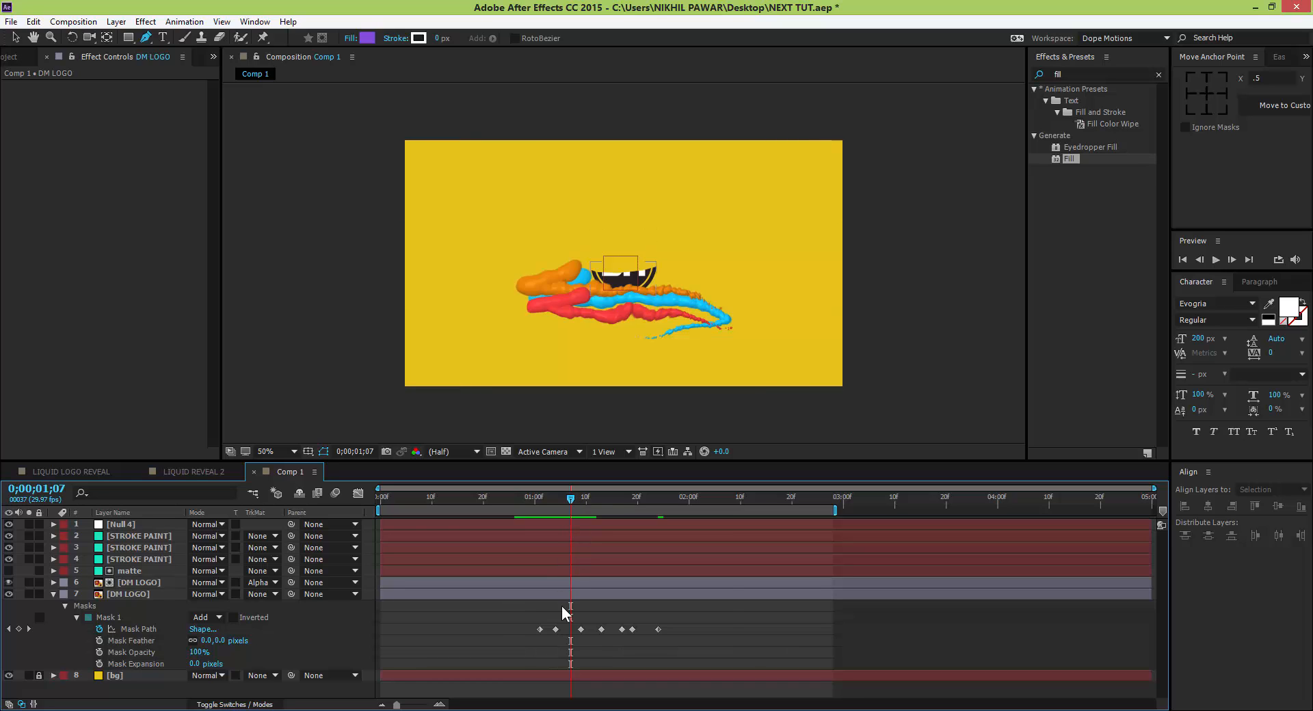
pyautogui.click(157, 595)
pyautogui.click(119, 618)
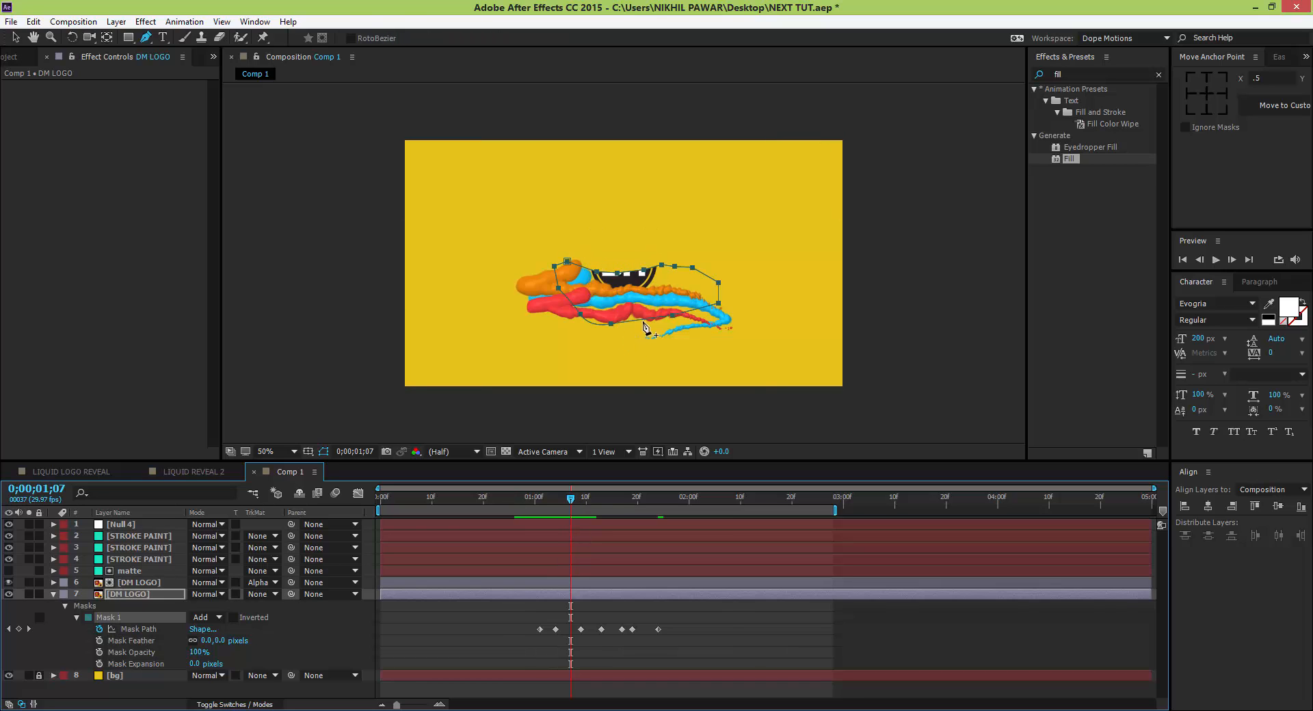
pyautogui.scroll(2, 633, 280)
pyautogui.hotkey('shift', 'Down')
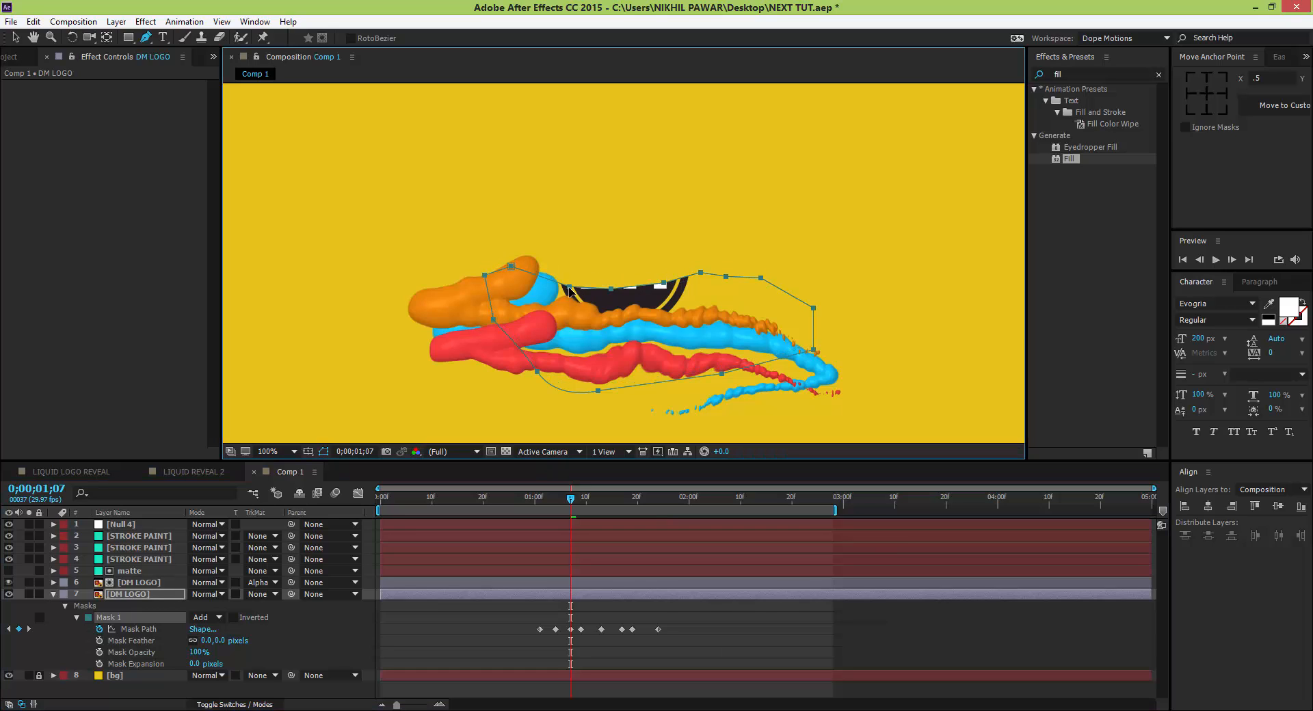
pyautogui.hotkey('ctrl', 'z')
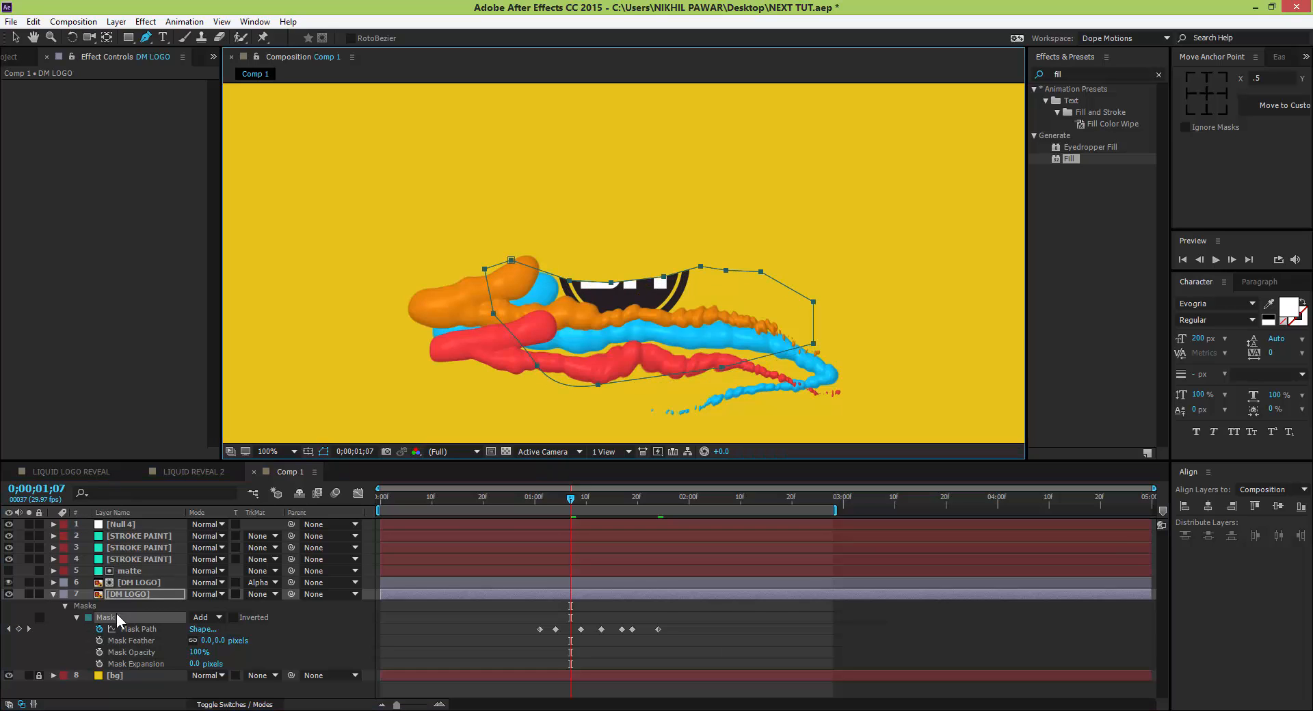
# Lower the mask's upper points into the orange stroke at 0;00;01;07, then scrub to 0;00;01;11 to check the reveal.
pyautogui.click(123, 594)
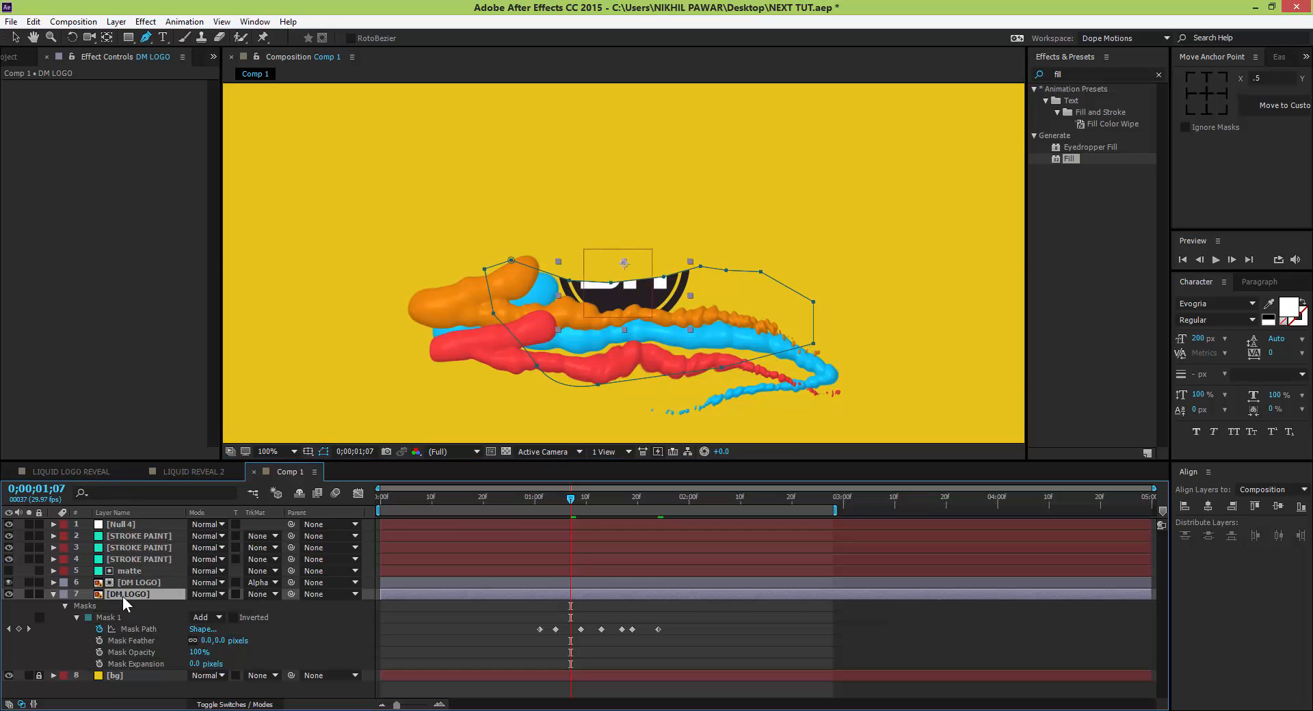
pyautogui.click(599, 386)
pyautogui.moveTo(569, 280); pyautogui.dragTo(613, 318)
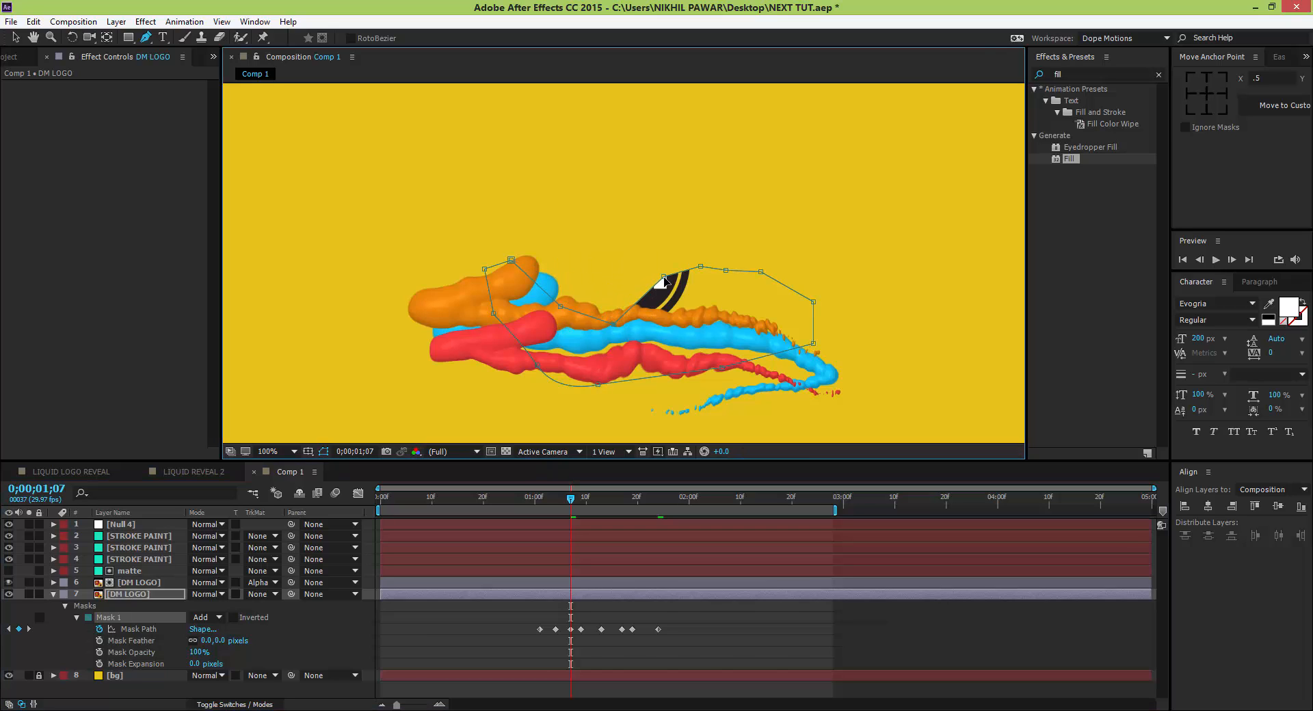
pyautogui.moveTo(663, 277); pyautogui.dragTo(666, 319)
pyautogui.moveTo(700, 268); pyautogui.dragTo(706, 282)
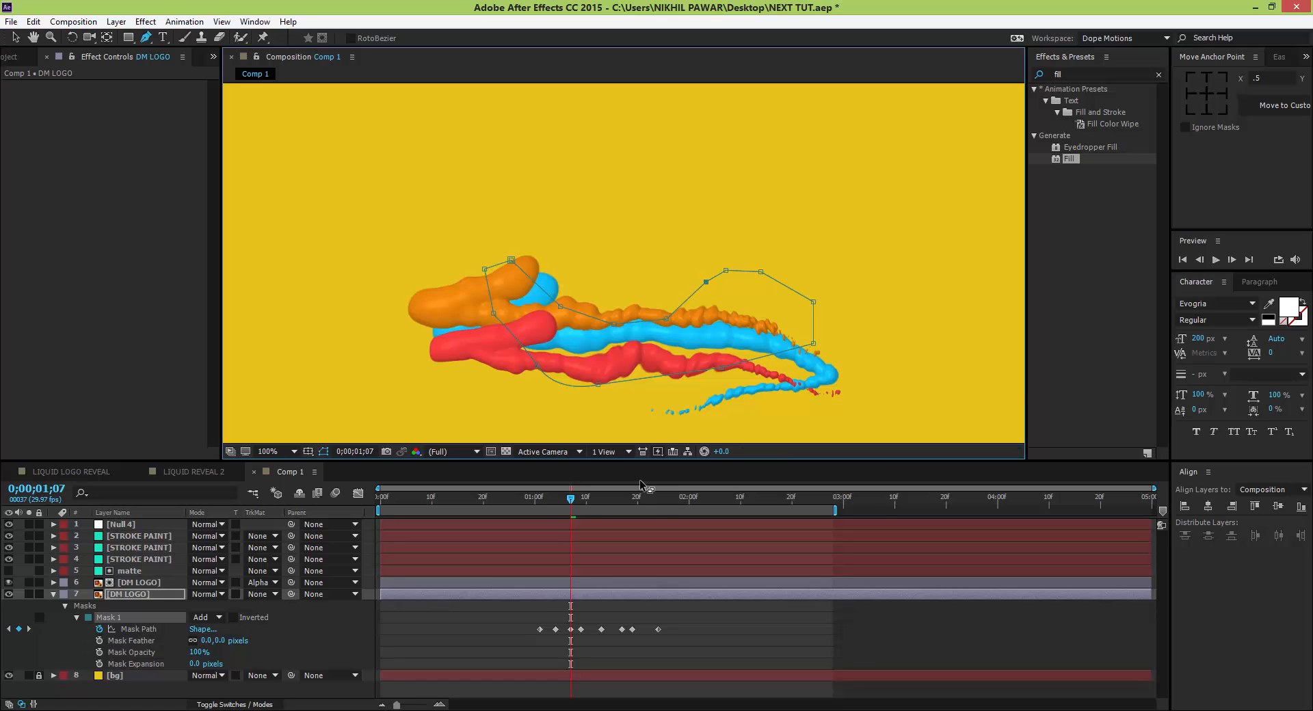
pyautogui.moveTo(573, 499); pyautogui.dragTo(592, 504)
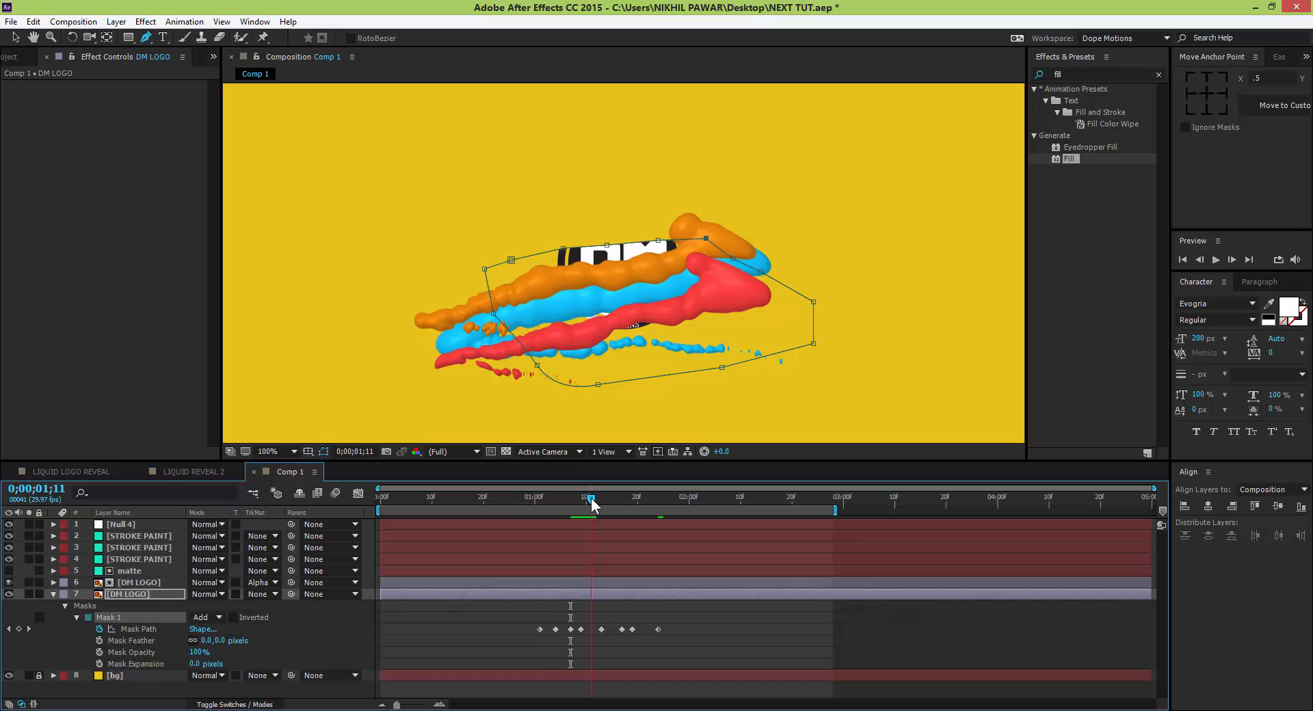
# Lower the upper-left points of Mask 1 into the orange stroke at 0;00;01;11 and 0;00;01;12, then scrub to 0;00;01;24 to check the reveal.
pyautogui.moveTo(563, 250); pyautogui.dragTo(614, 276)
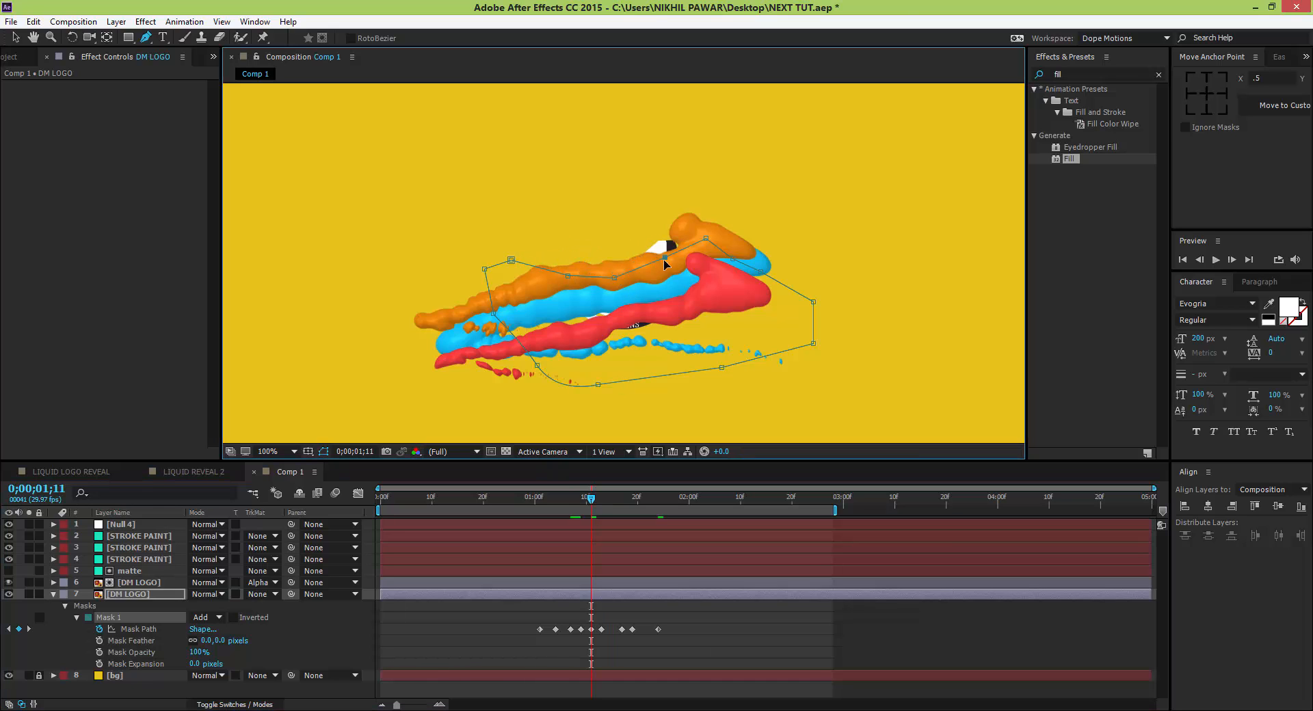
pyautogui.moveTo(593, 497); pyautogui.dragTo(596, 498)
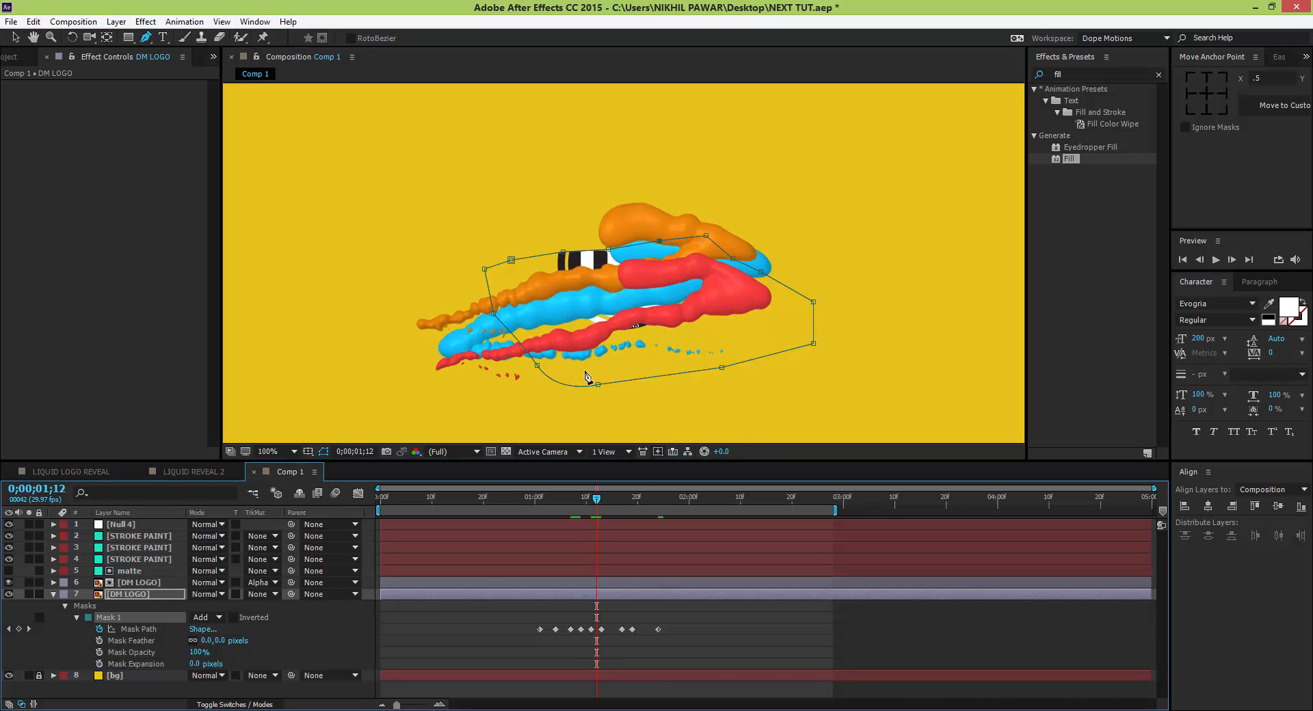
pyautogui.moveTo(562, 253); pyautogui.dragTo(614, 268)
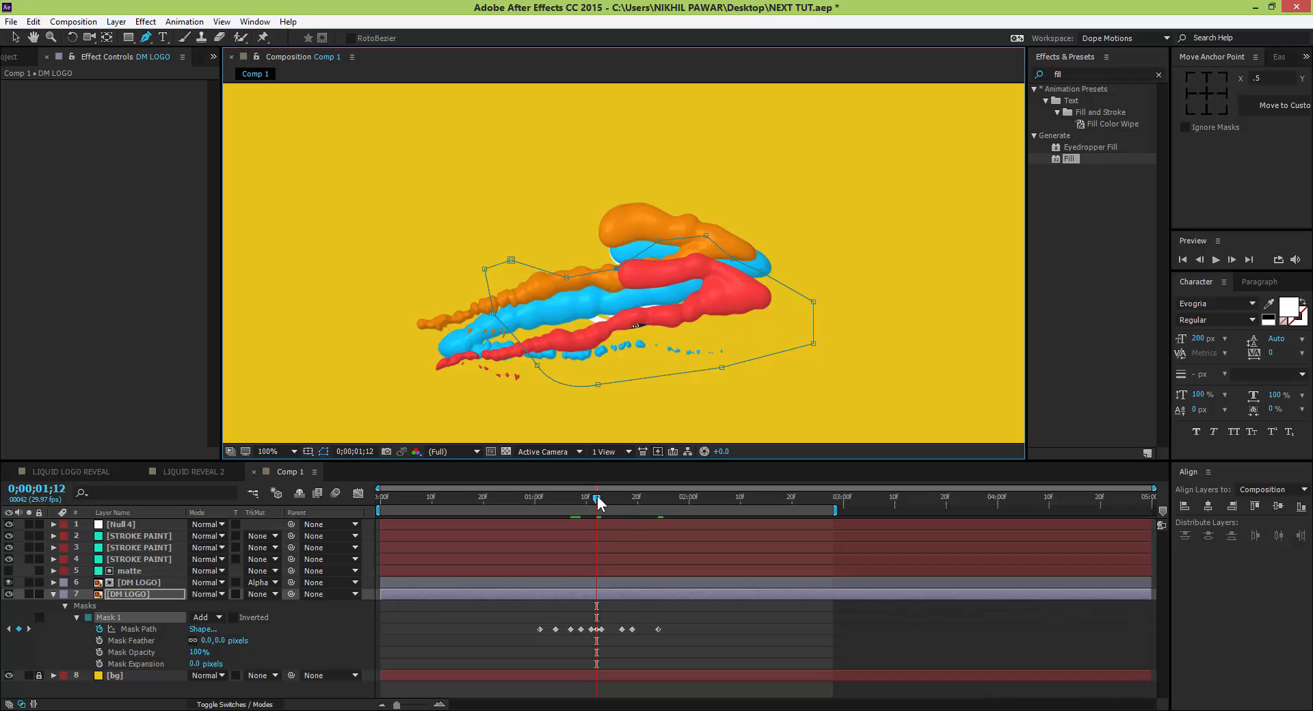
pyautogui.moveTo(597, 495); pyautogui.dragTo(659, 495)
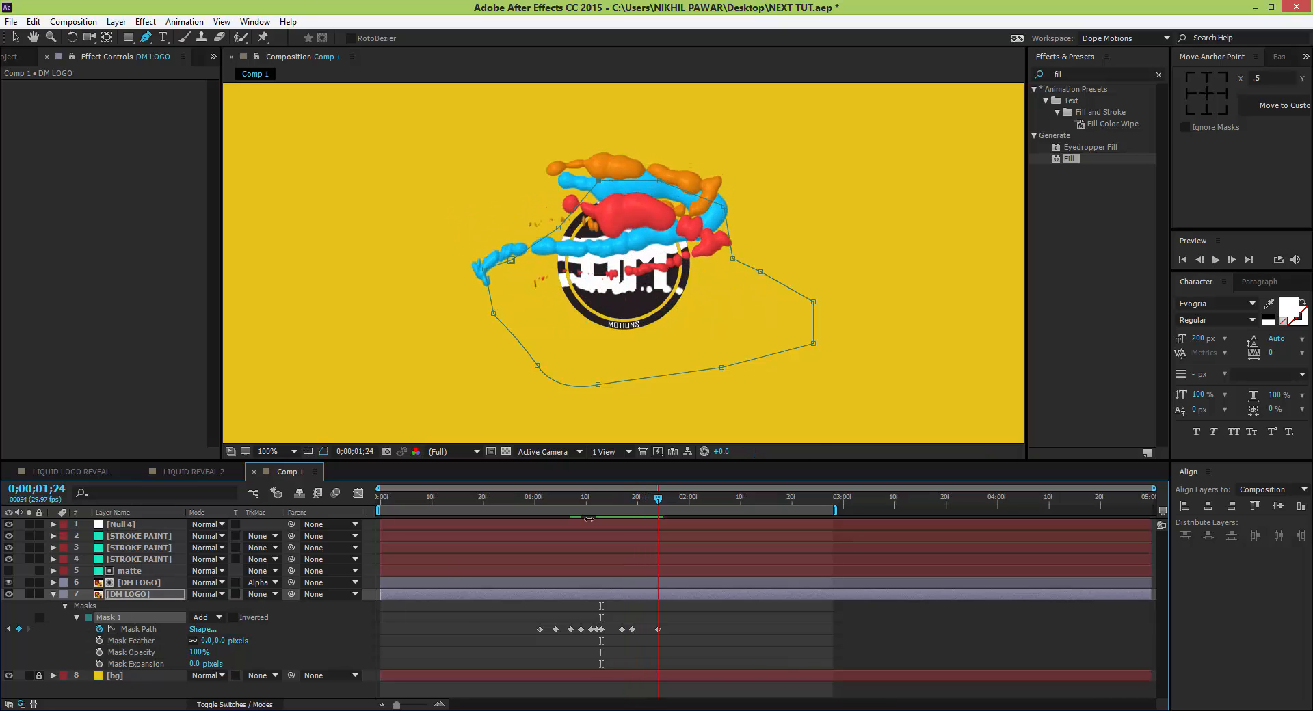
# Feather Mask 1 on the lower DM LOGO layer by 50 pixels, check it at 0;00;01;18, and collapse the layer's properties.
pyautogui.click(208, 641)
pyautogui.click(261, 660)
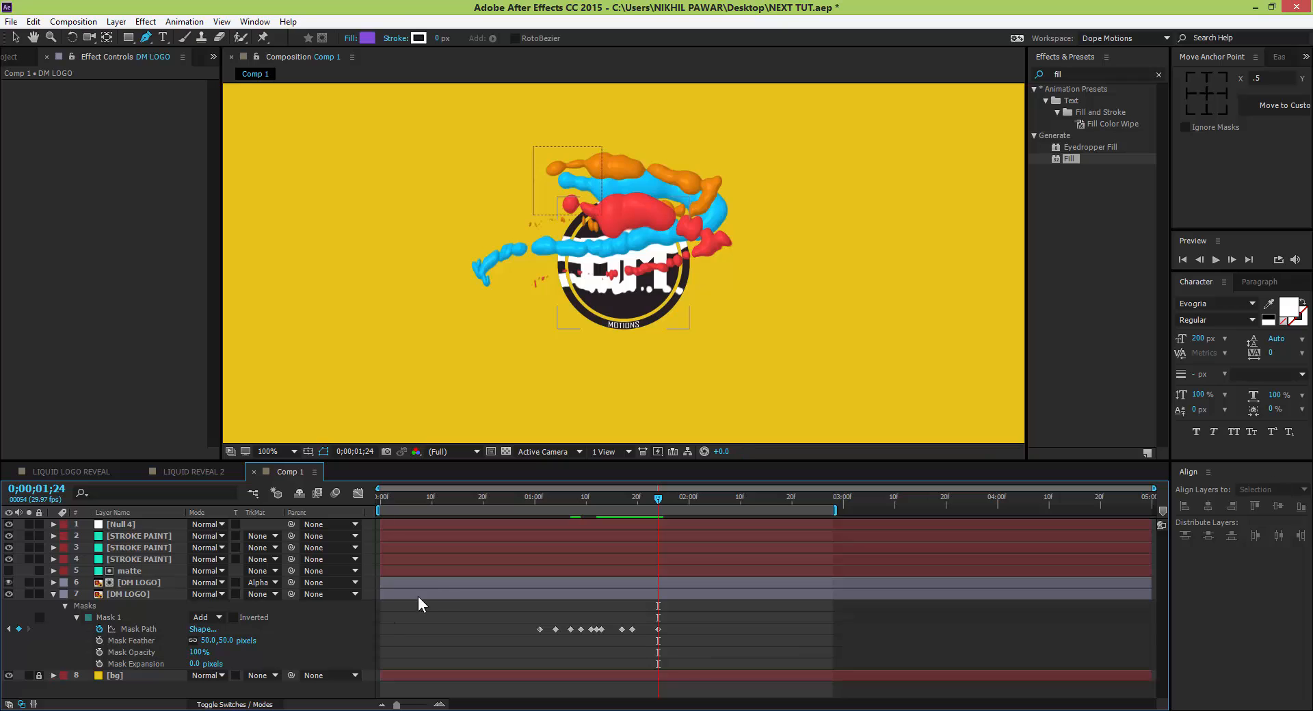
pyautogui.click(588, 498)
pyautogui.moveTo(585, 499); pyautogui.dragTo(629, 495)
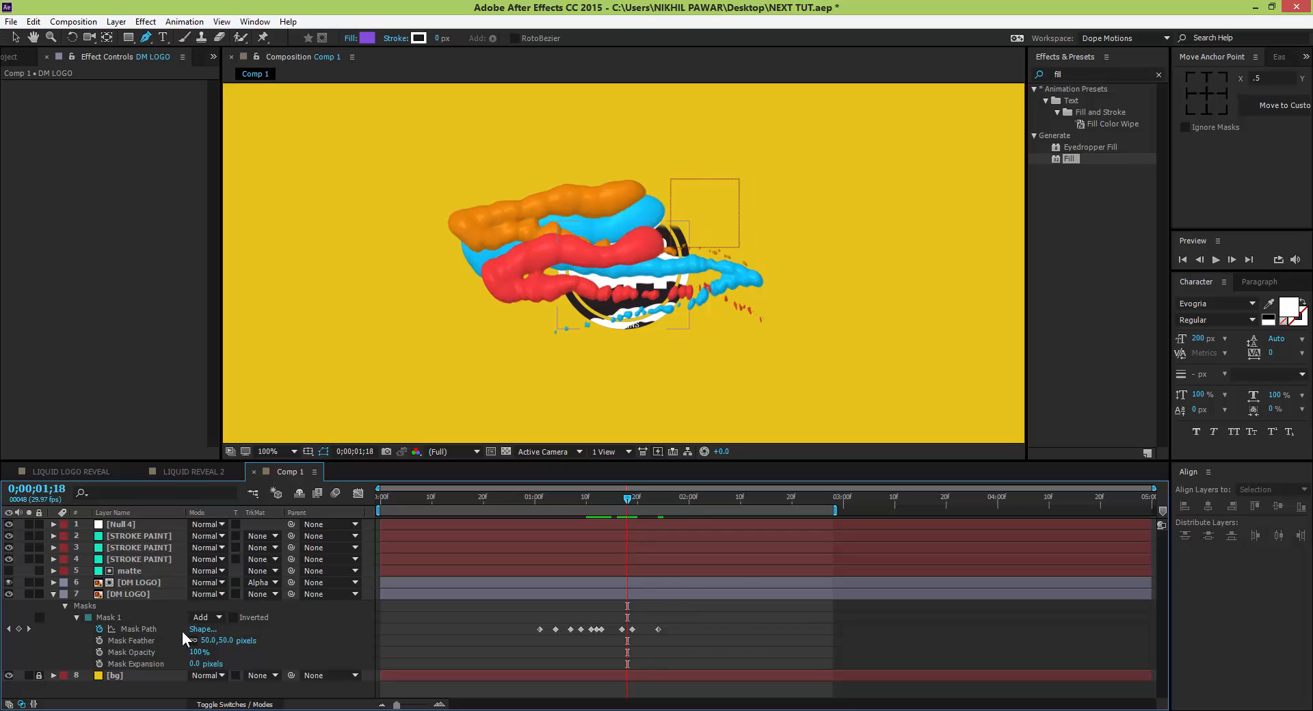
pyautogui.click(209, 641)
pyautogui.press('Return')
pyautogui.click(53, 593)
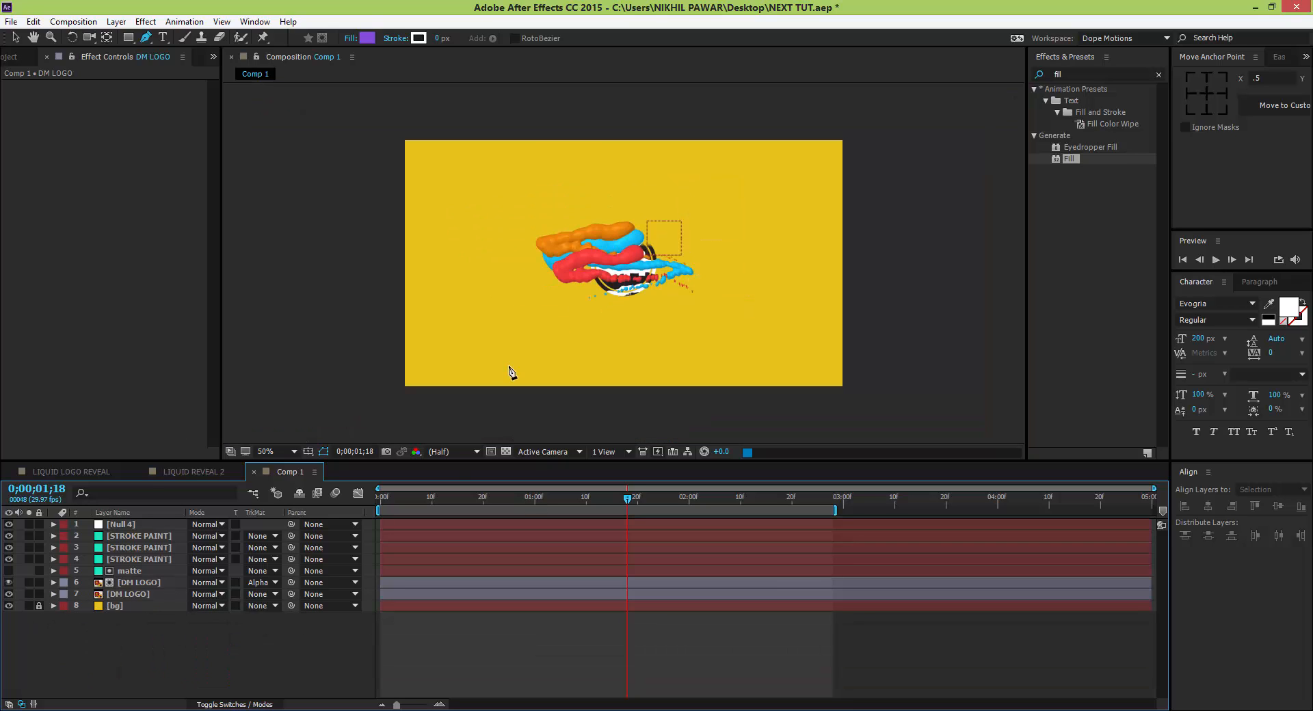
# Preview the reveal in Comp 1 and compare it with the LIQUID REVEAL 2 and LIQUID LOGO REVEAL compositions.
pyautogui.scroll(-2, 507, 371)
pyautogui.press('space')
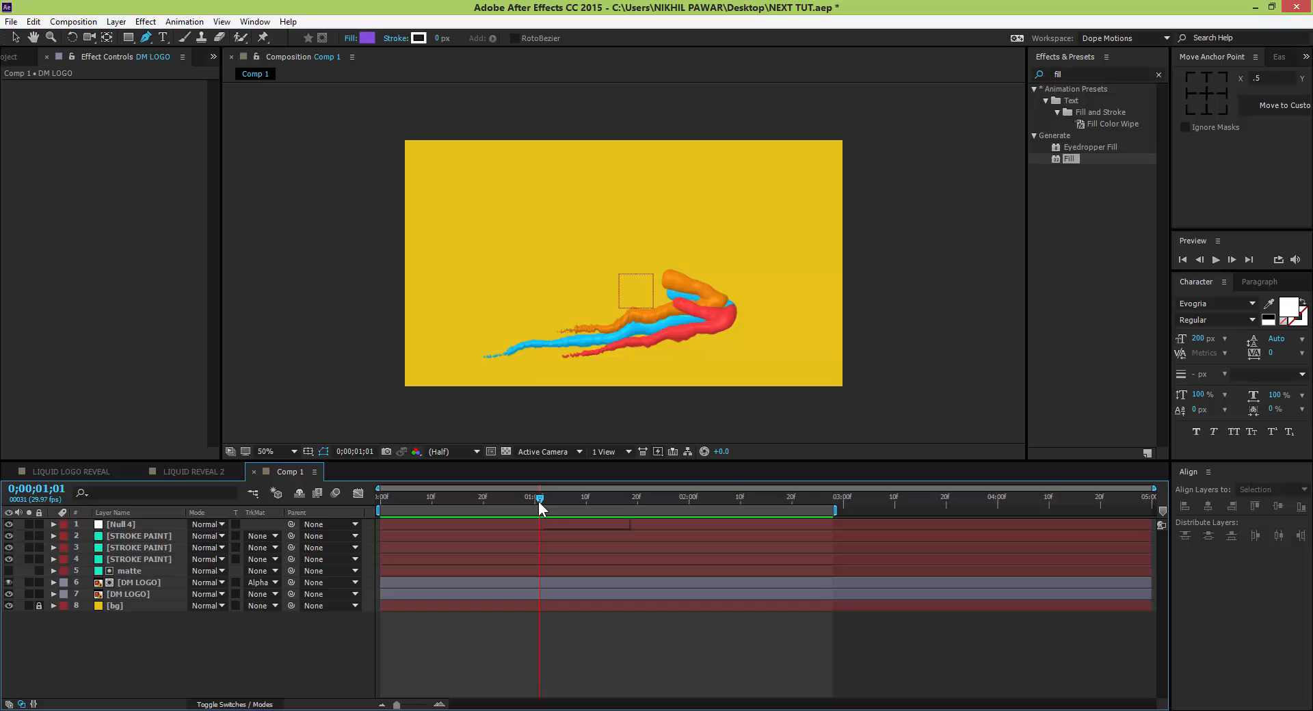
pyautogui.moveTo(543, 503); pyautogui.dragTo(680, 495)
pyautogui.click(192, 471)
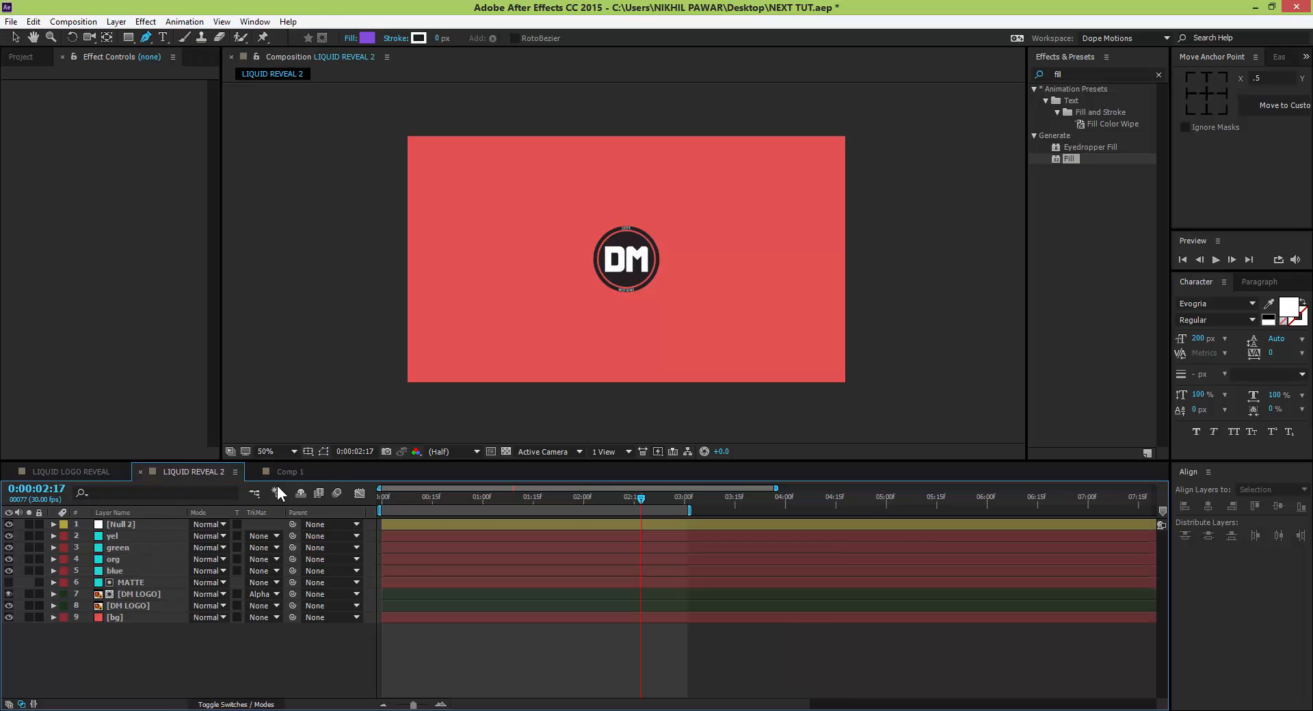
pyautogui.moveTo(424, 498); pyautogui.dragTo(633, 496)
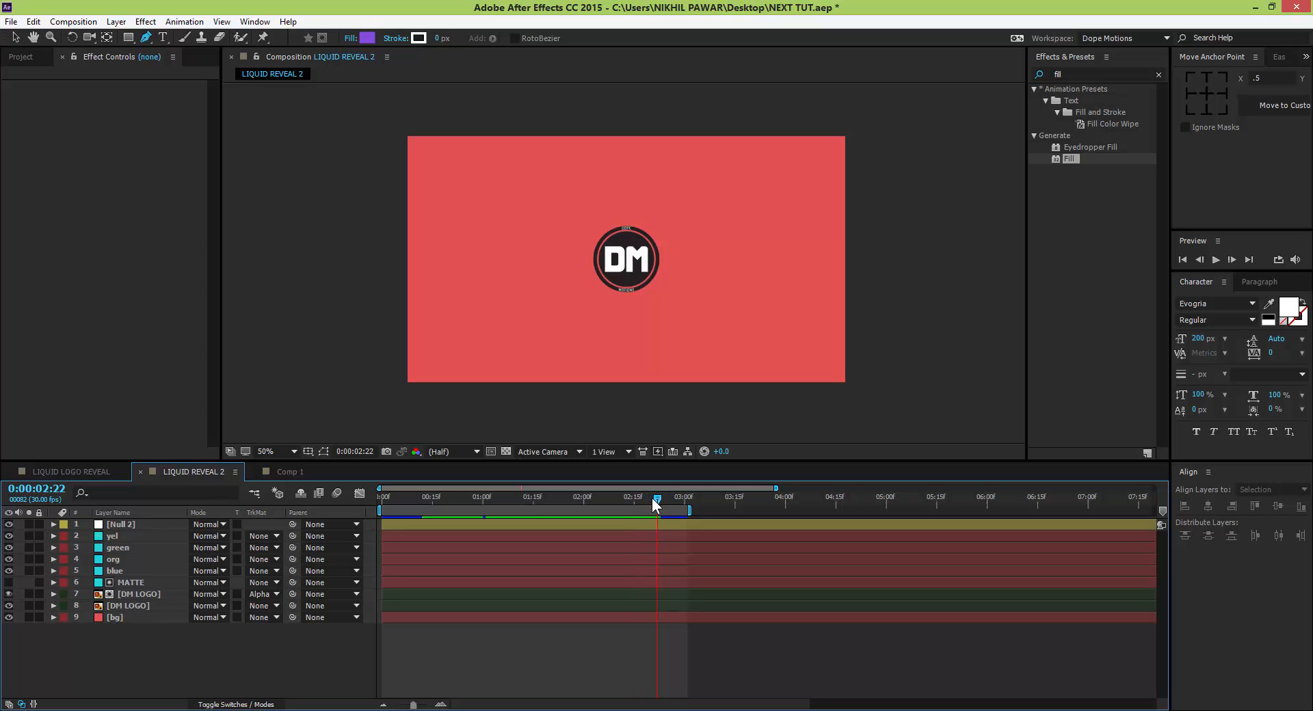
pyautogui.click(94, 471)
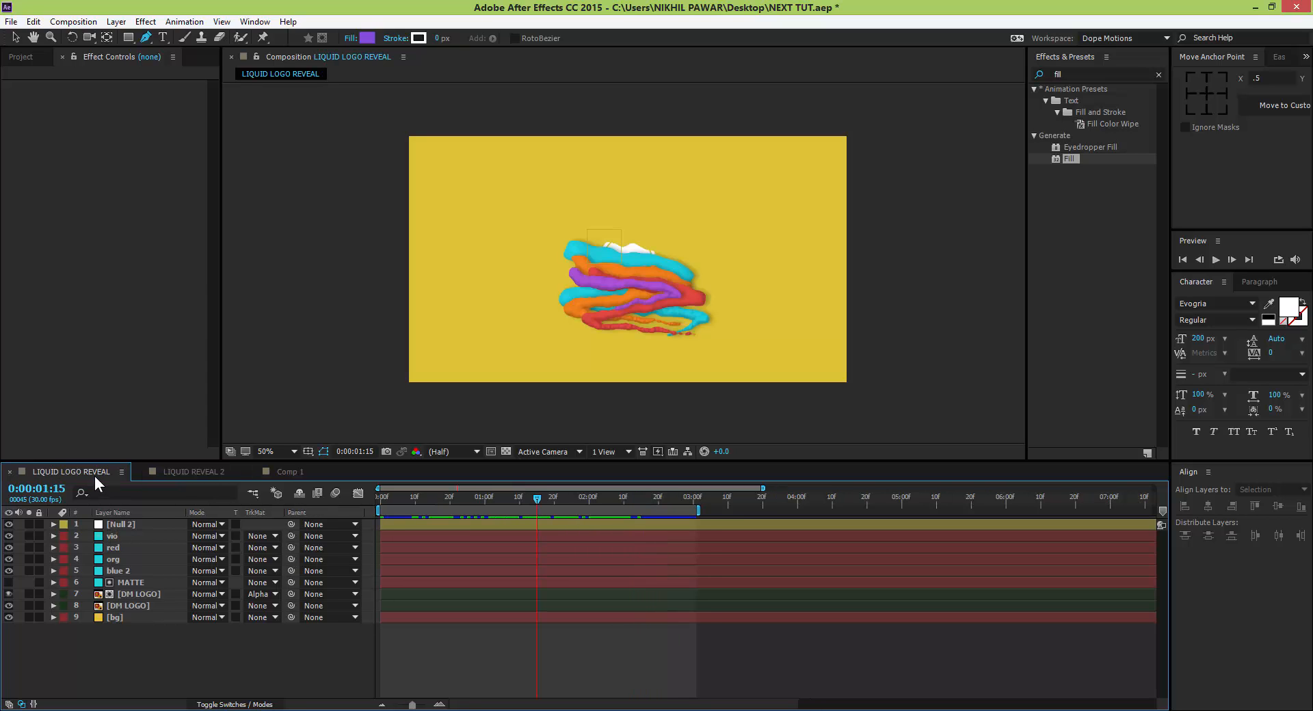
pyautogui.click(277, 472)
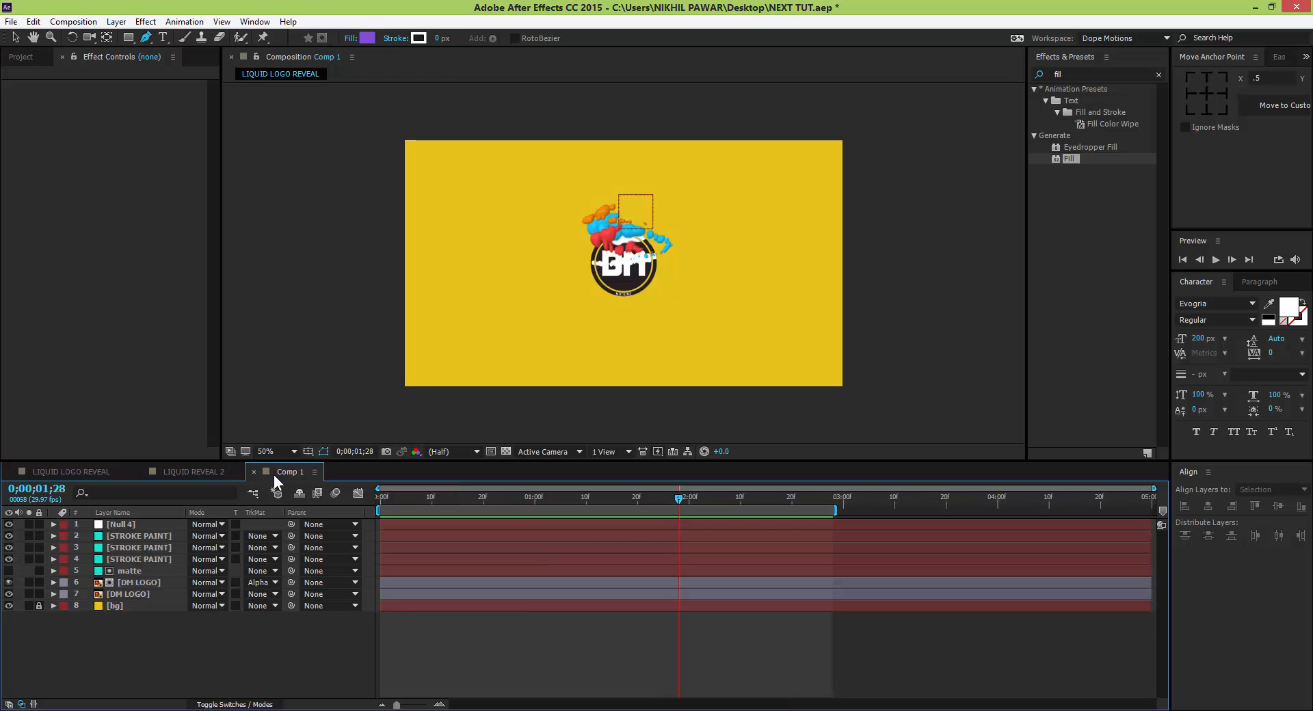
pyautogui.moveTo(551, 505); pyautogui.dragTo(684, 489)
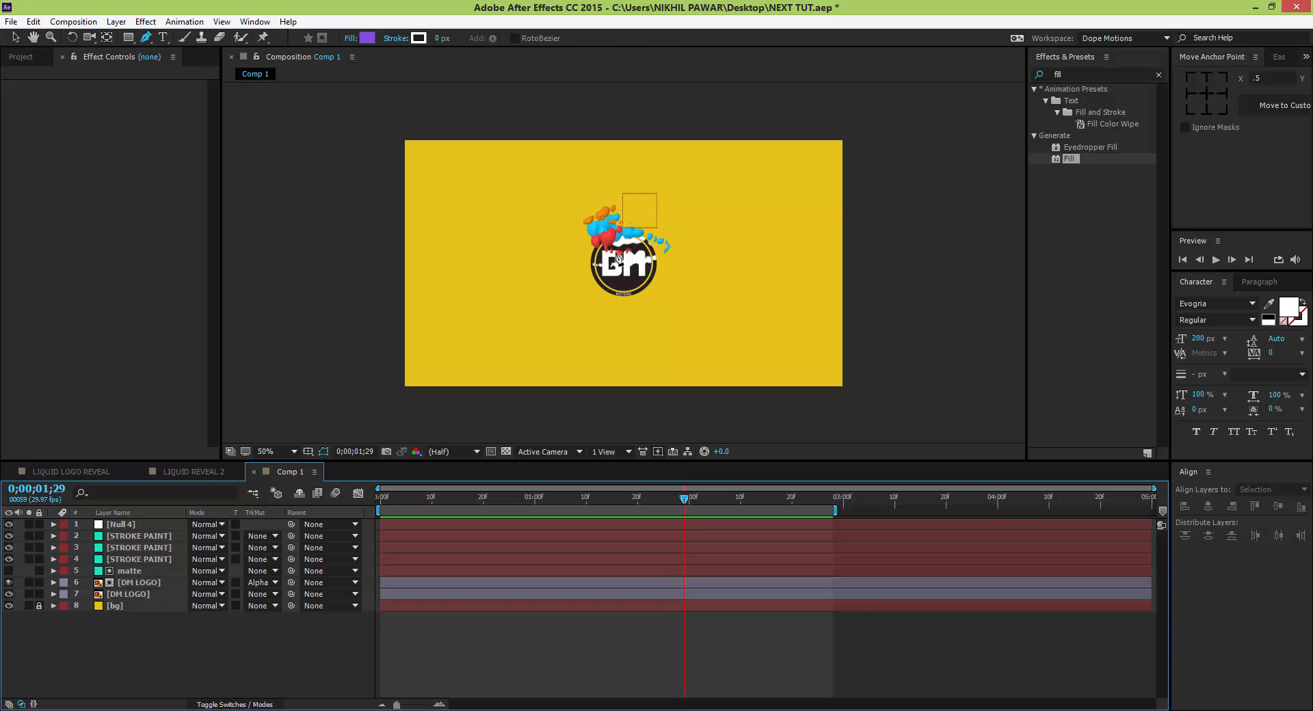
# Apply Drop Shadow to the red STROKE PAINT layer with Softness 12 and Distance 7.
pyautogui.click(150, 536)
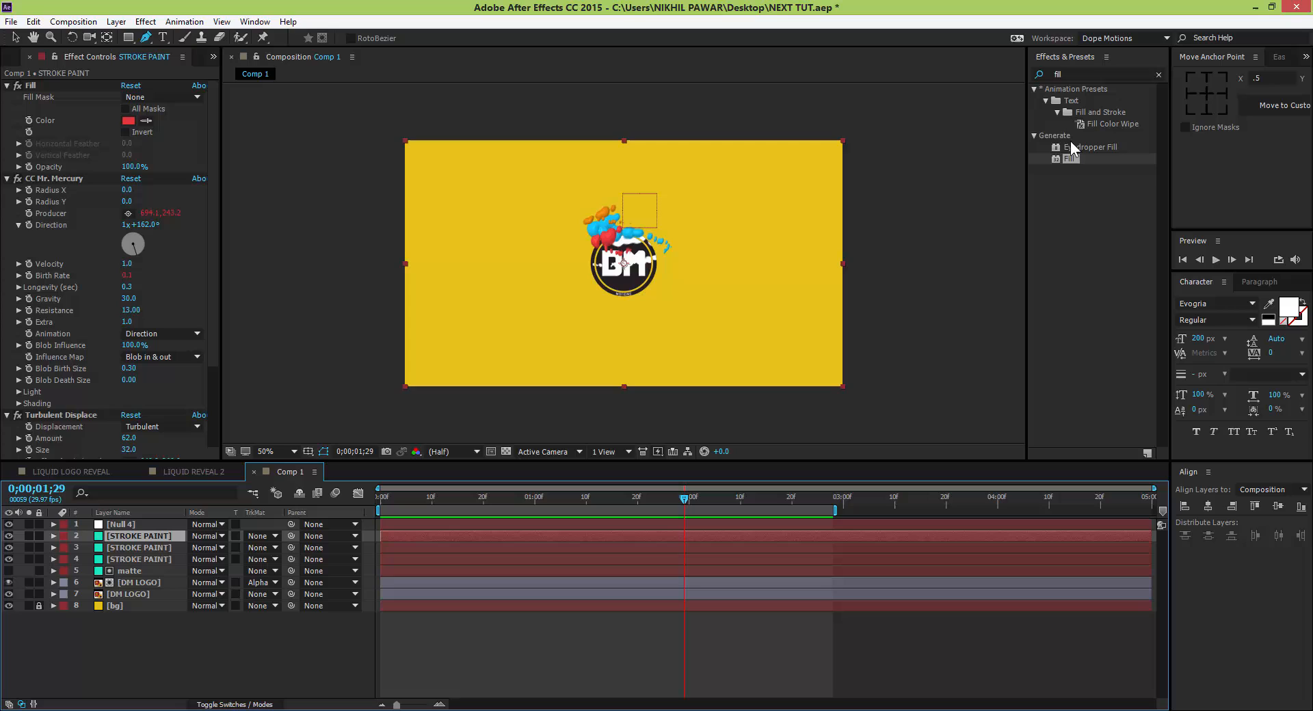
pyautogui.click(1074, 72)
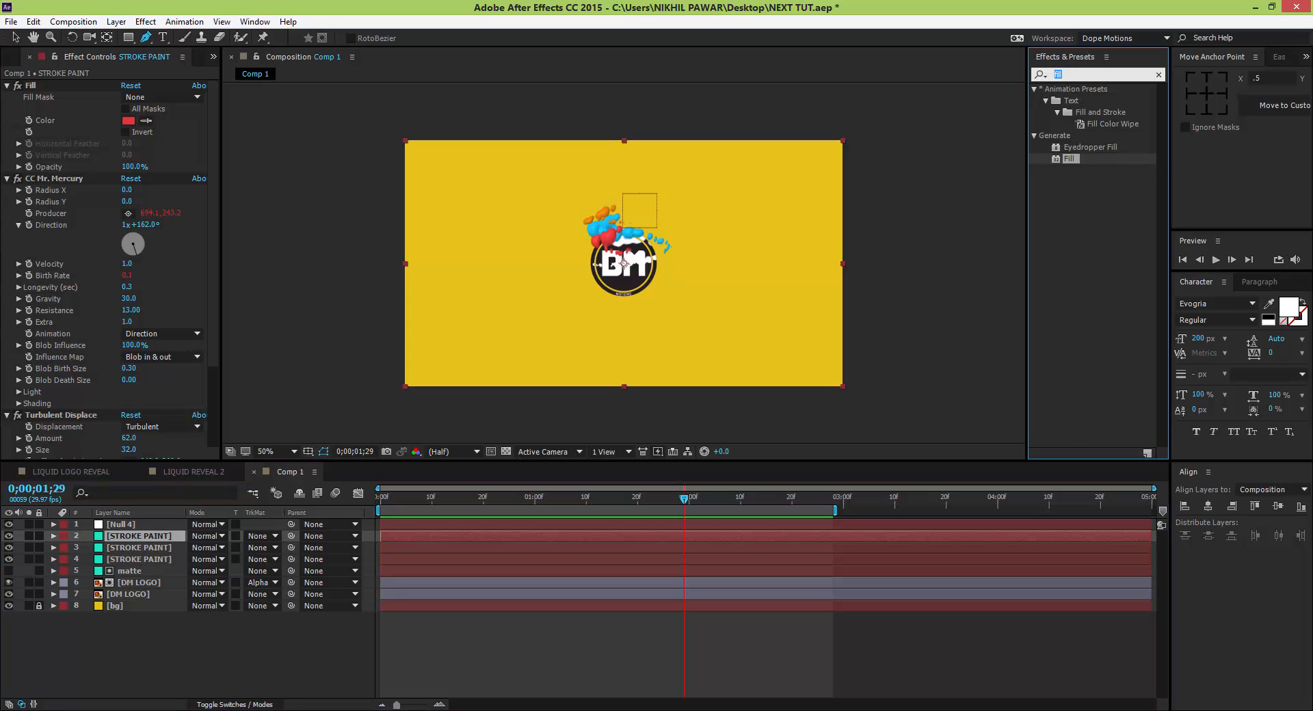
pyautogui.write('drop')
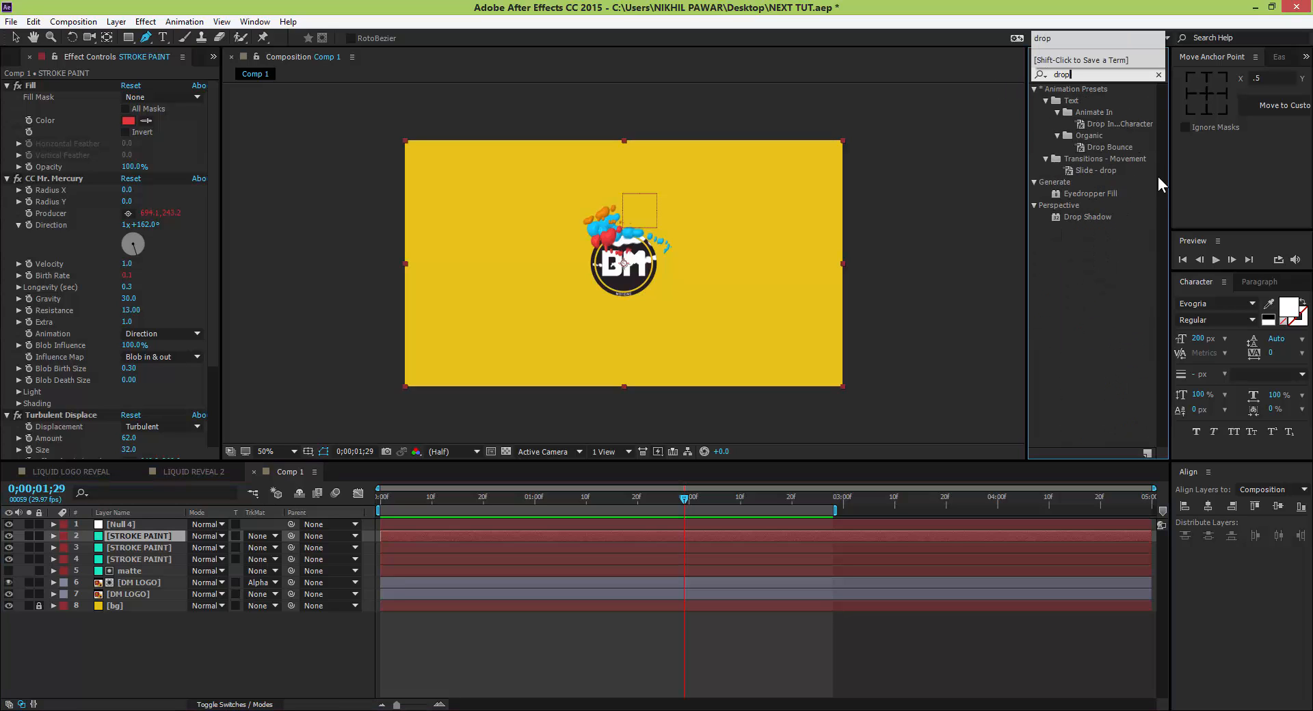
pyautogui.doubleClick(1076, 216)
pyautogui.click(129, 536)
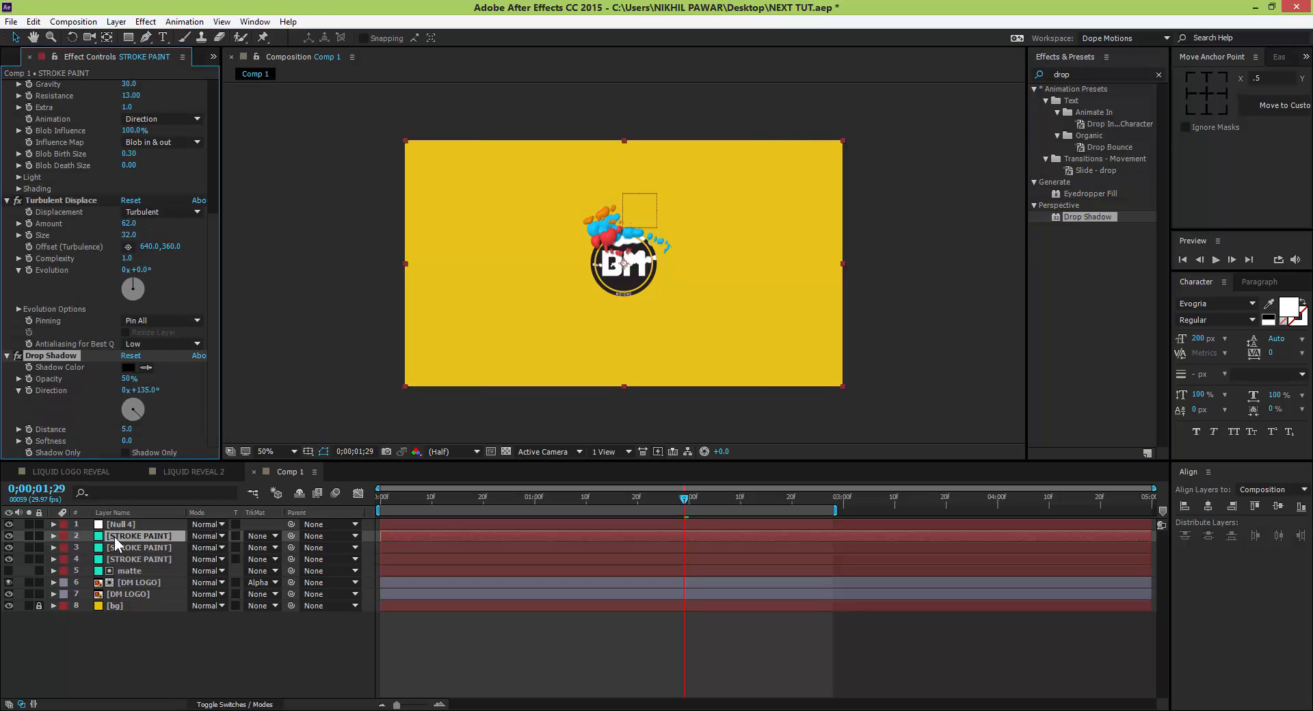
pyautogui.moveTo(127, 440); pyautogui.dragTo(136, 439)
pyautogui.click(127, 431)
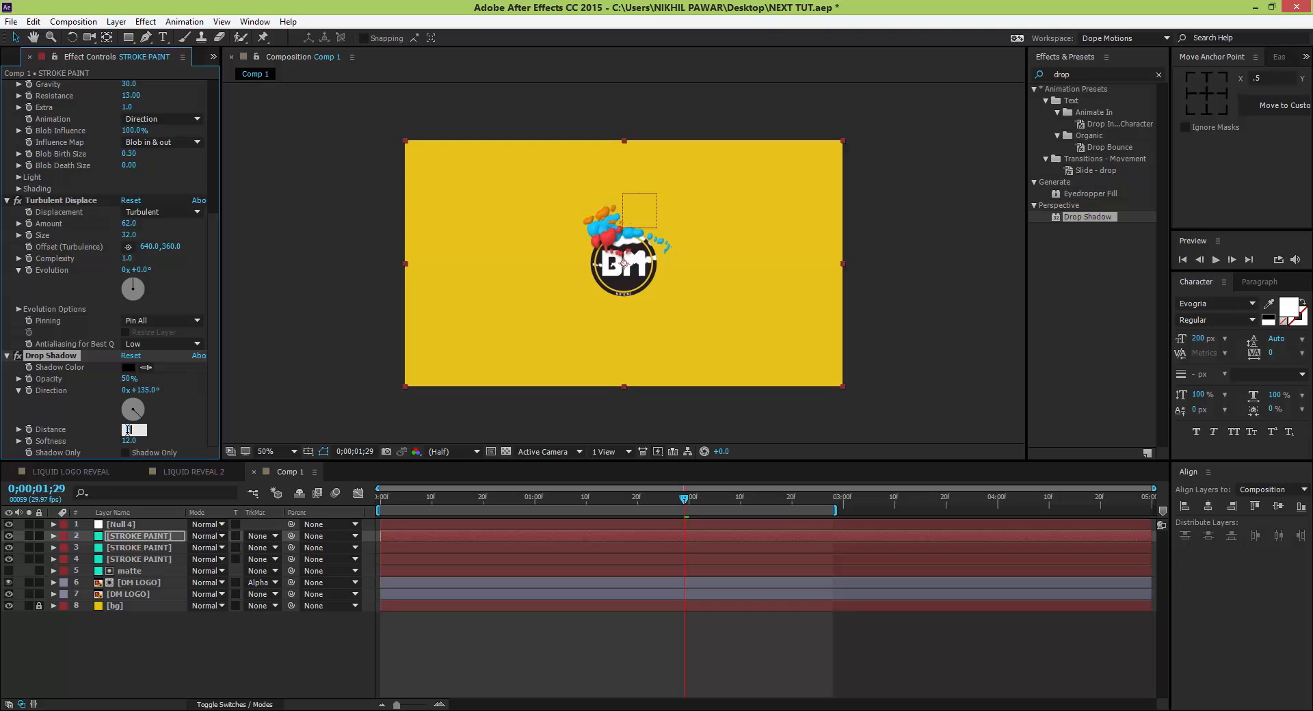
pyautogui.click(168, 428)
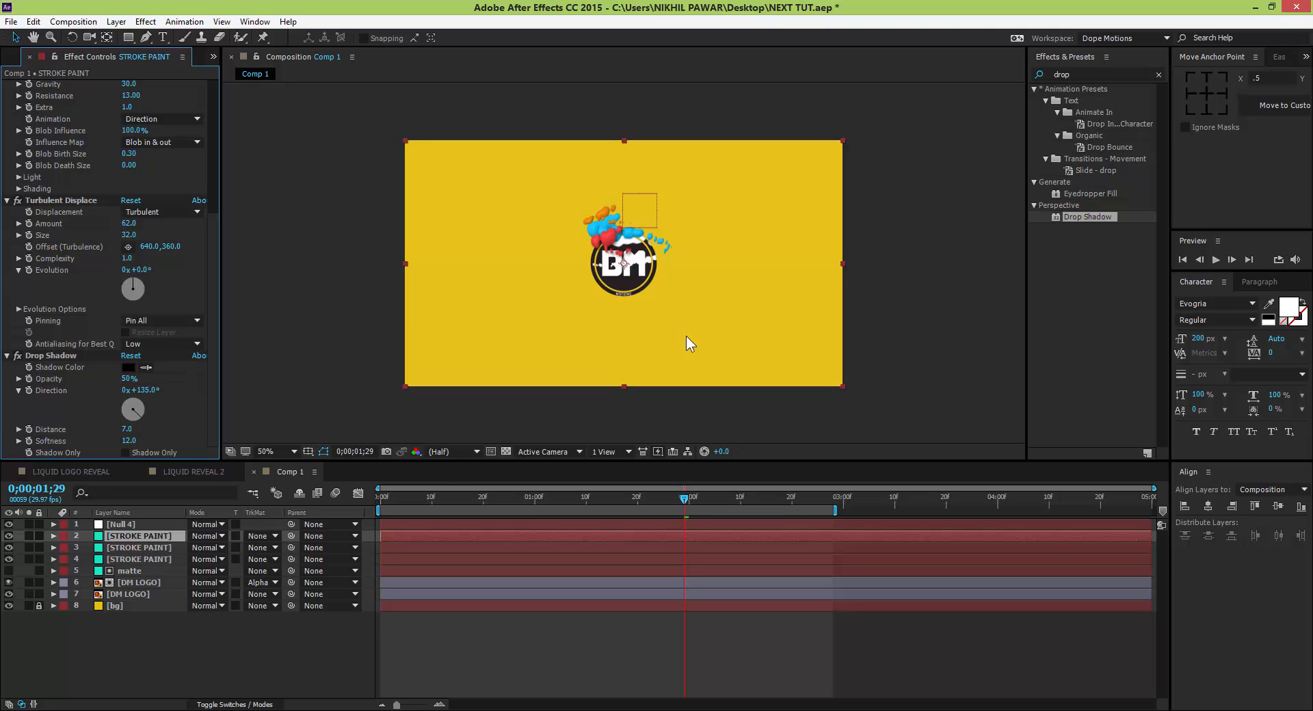
# Inspect the red stroke's shadow at 0;00;00;24 and set its Drop Shadow opacity to 35%.
pyautogui.scroll(1, 683, 281)
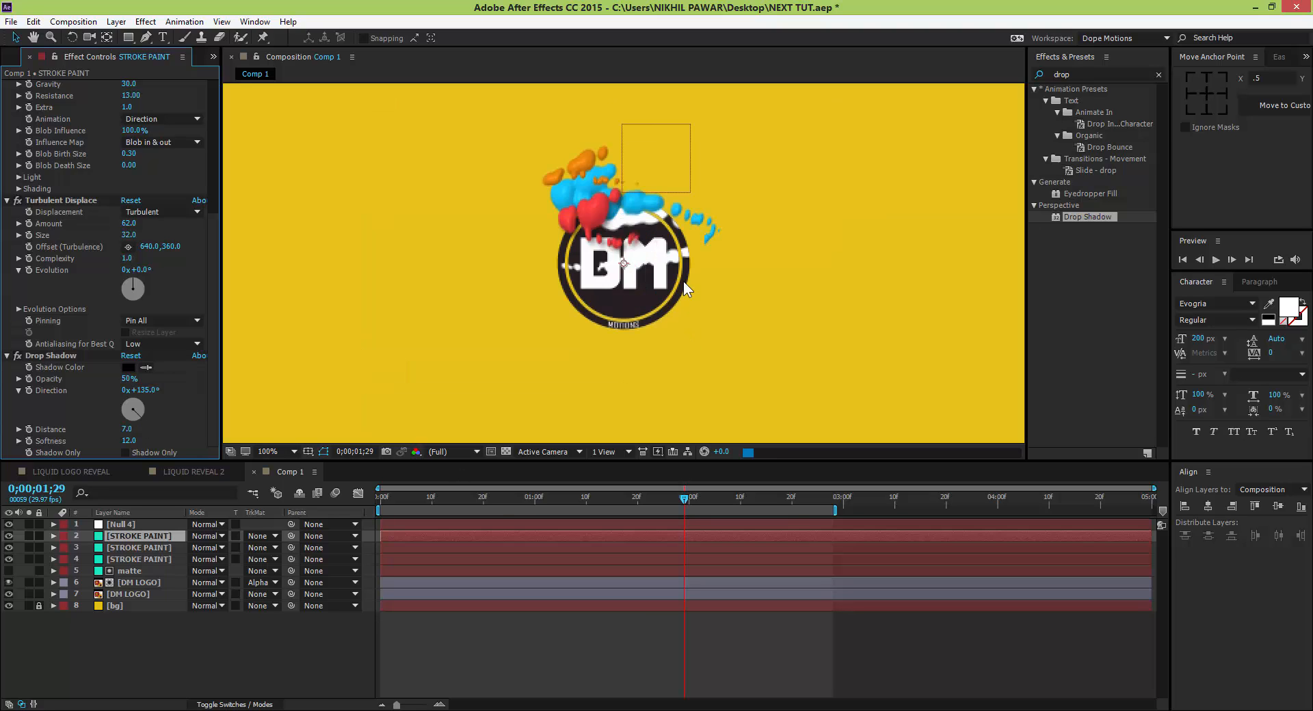
pyautogui.click(459, 500)
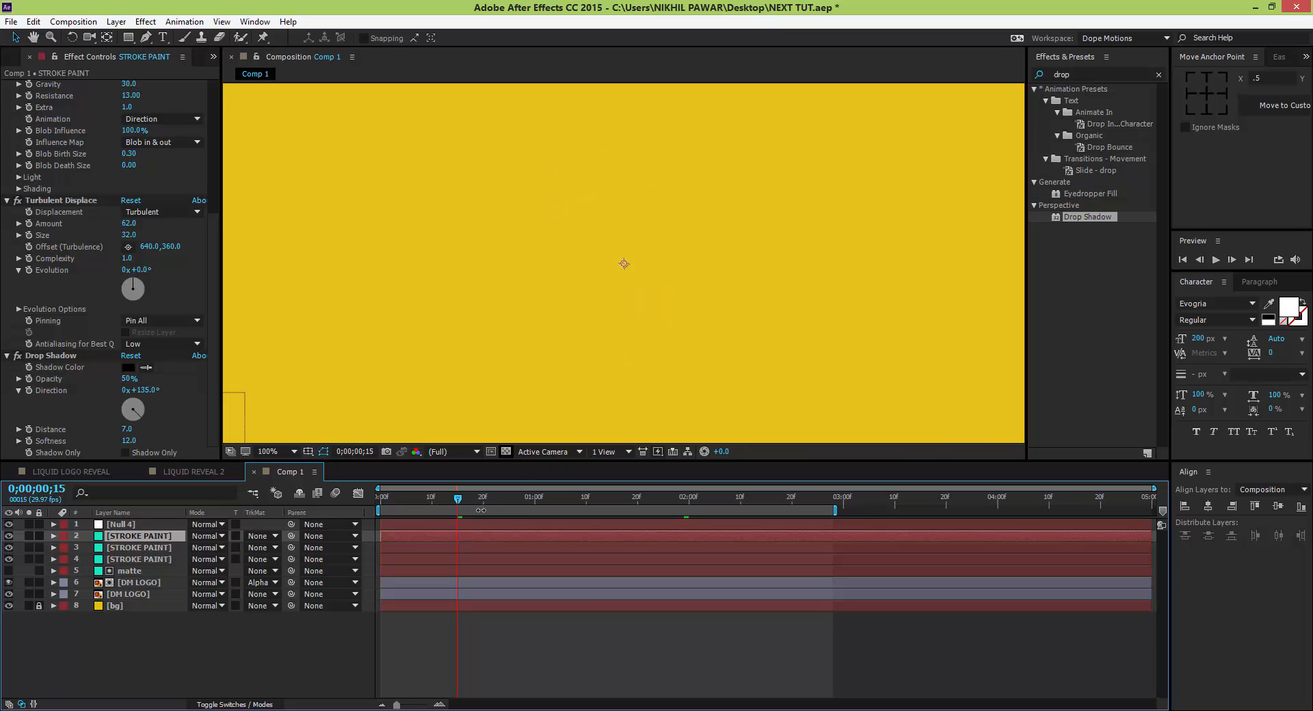
pyautogui.click(504, 498)
pyautogui.scroll(-1, 625, 321)
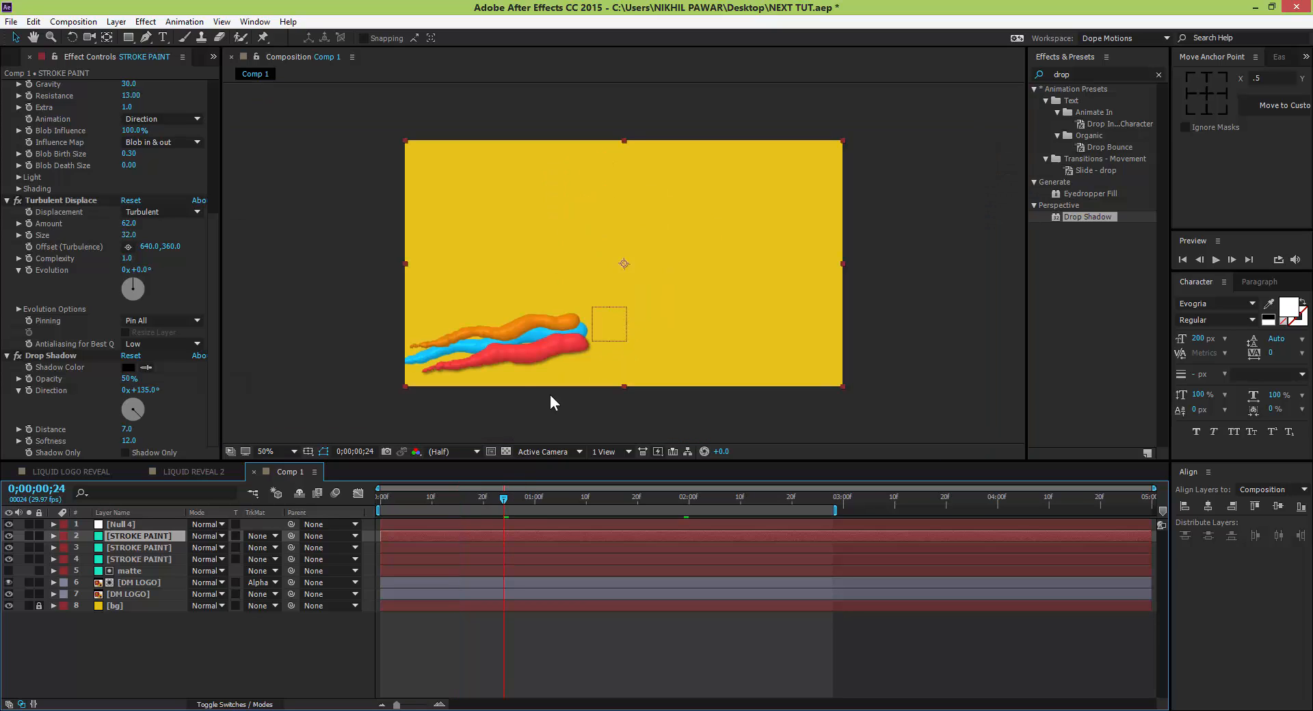
pyautogui.click(127, 378)
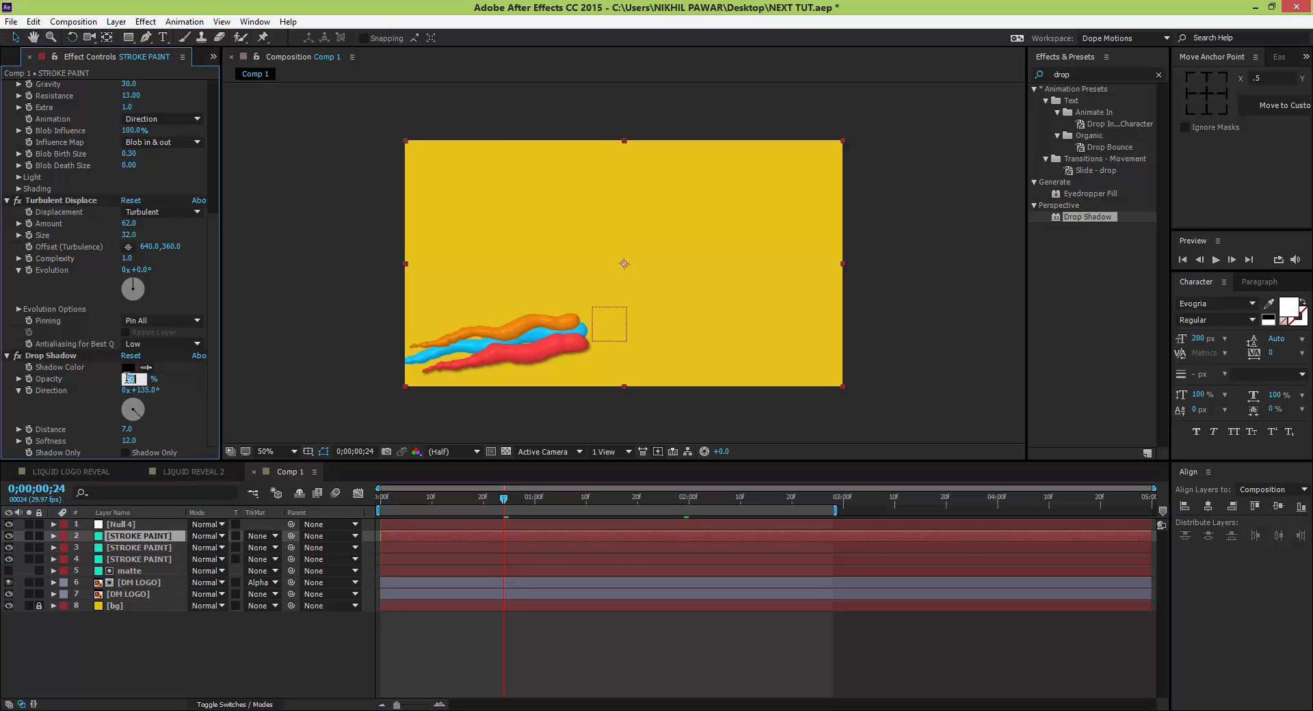
pyautogui.press('Return')
# Copy the Drop Shadow effect from the red stroke to the orange and blue STROKE PAINT layers and both DM LOGO layers.
pyautogui.click(55, 354)
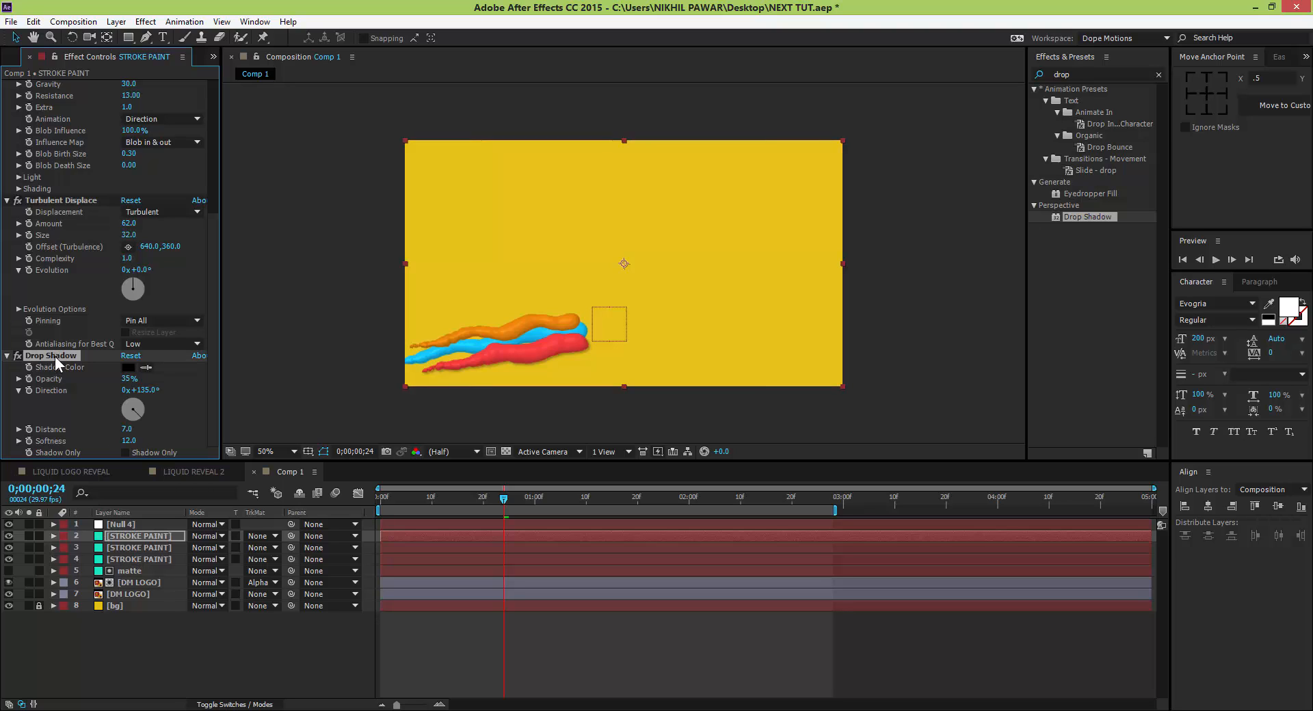
pyautogui.click(124, 550)
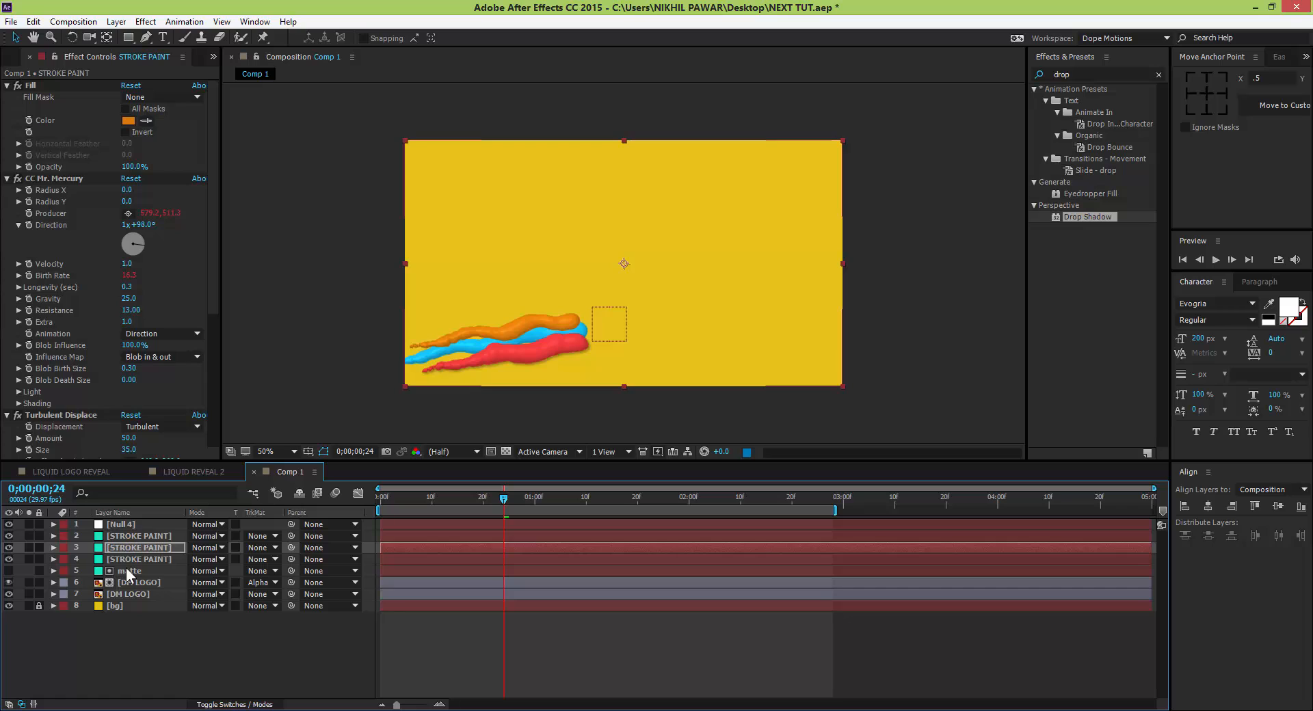
pyautogui.click(130, 561)
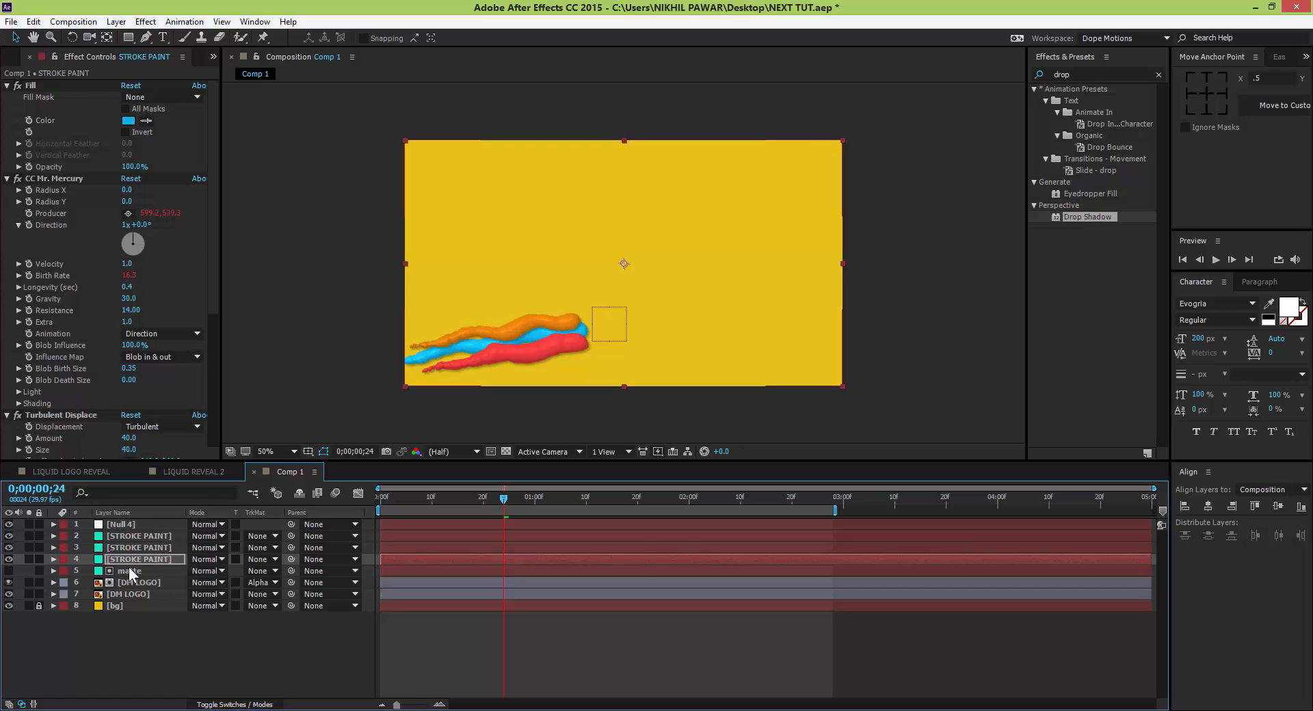
pyautogui.click(130, 572)
pyautogui.click(130, 584)
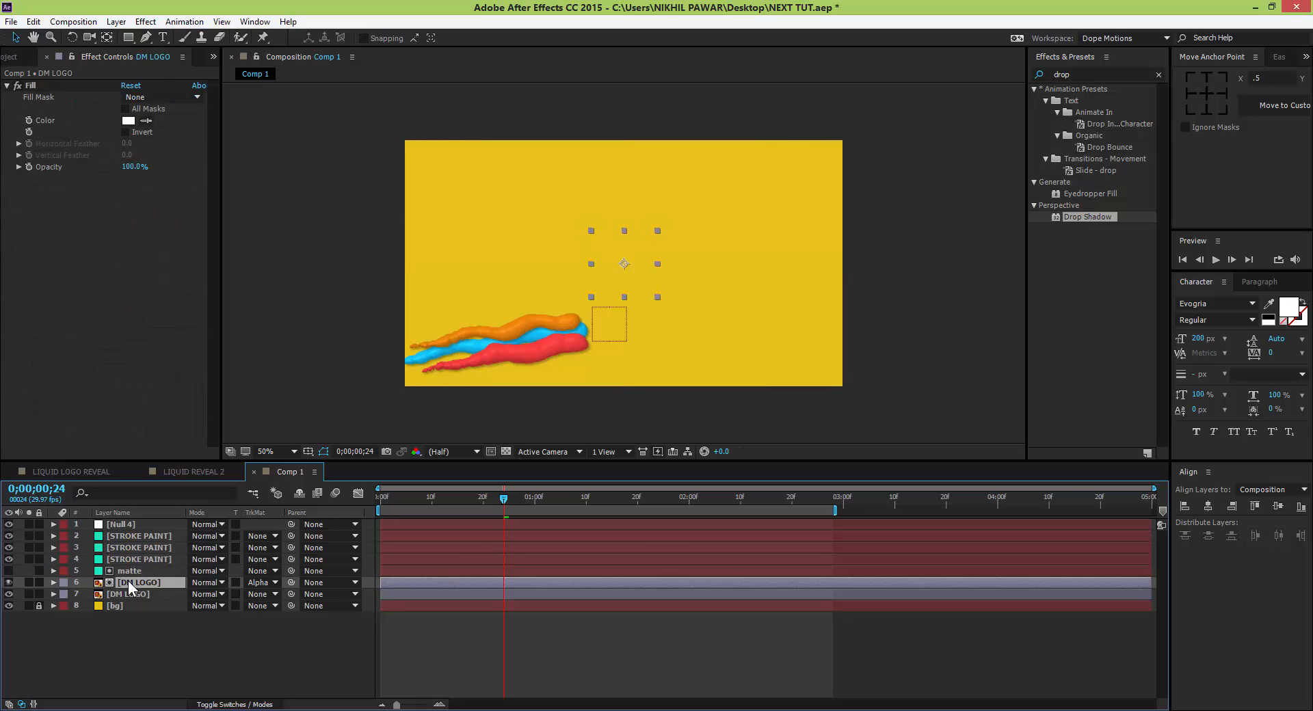
pyautogui.hotkey('ctrl', 'v')
pyautogui.click(129, 593)
pyautogui.hotkey('ctrl', 'v')
# Deselect all layers, scrub through Comp 1 and preview the animation to check the drop shadows.
pyautogui.click(144, 627)
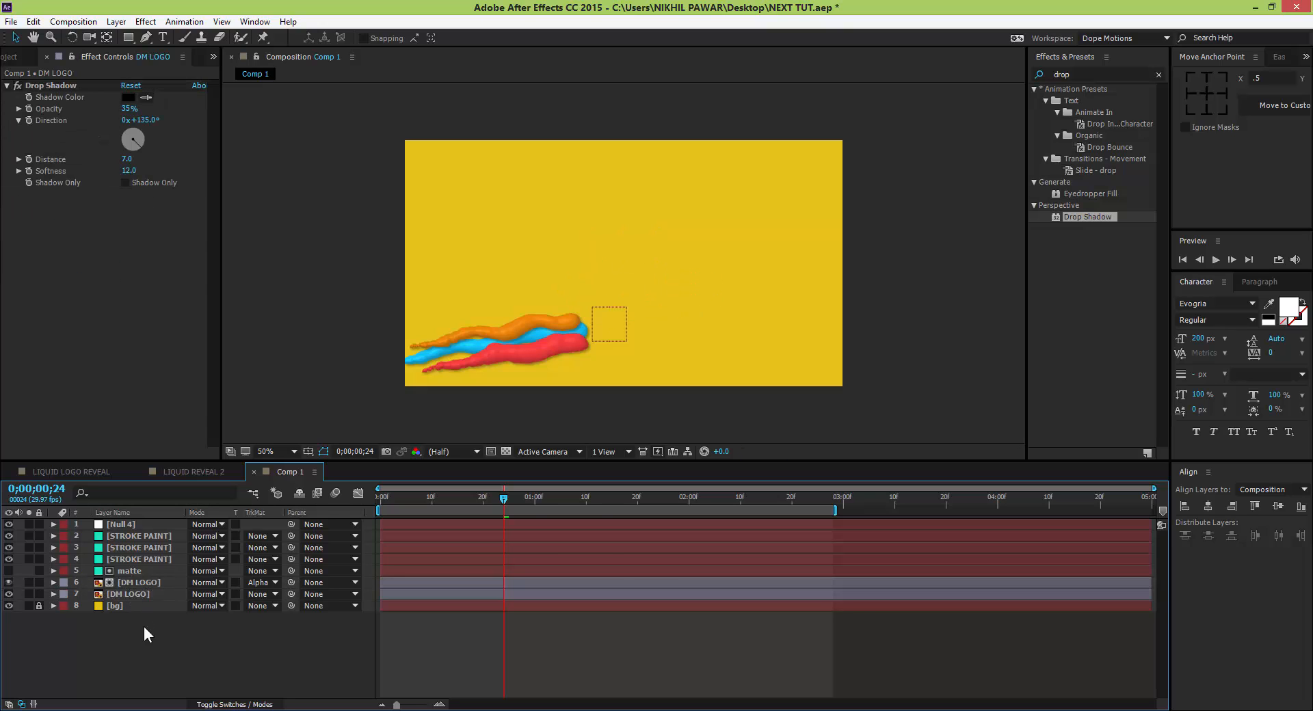
pyautogui.moveTo(538, 498); pyautogui.dragTo(683, 498)
pyautogui.press('space')
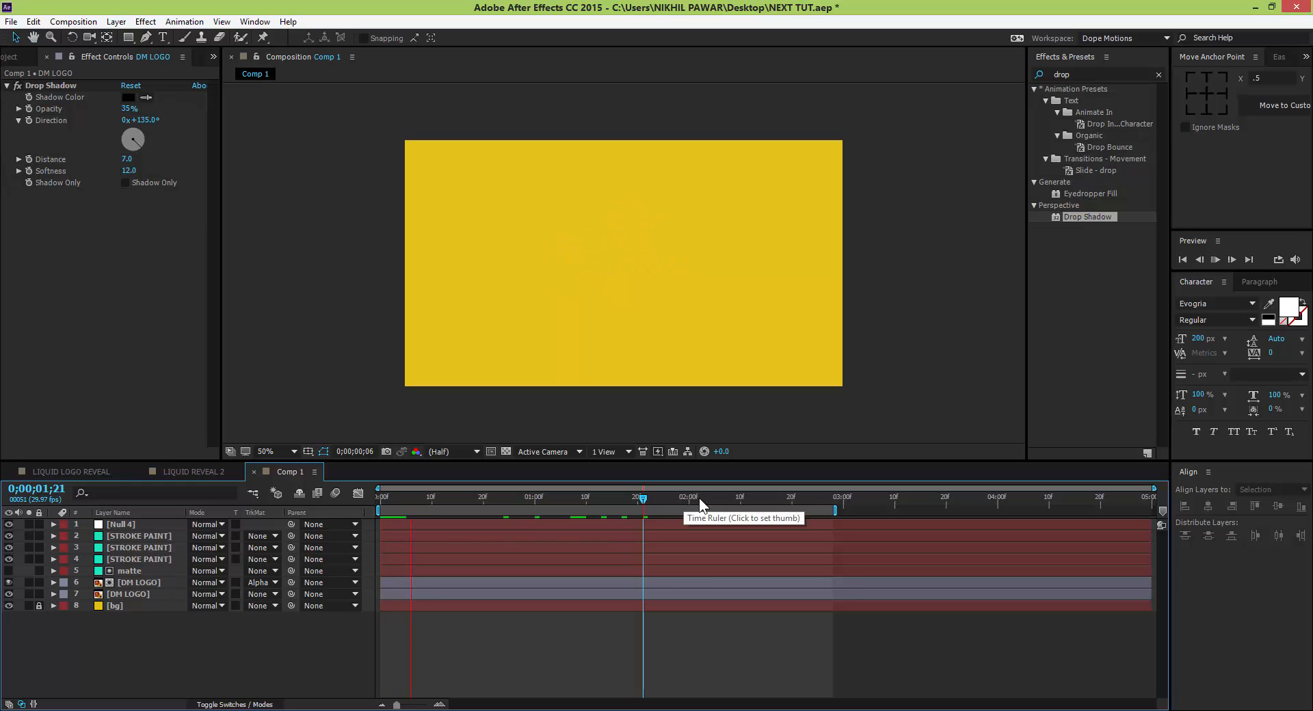